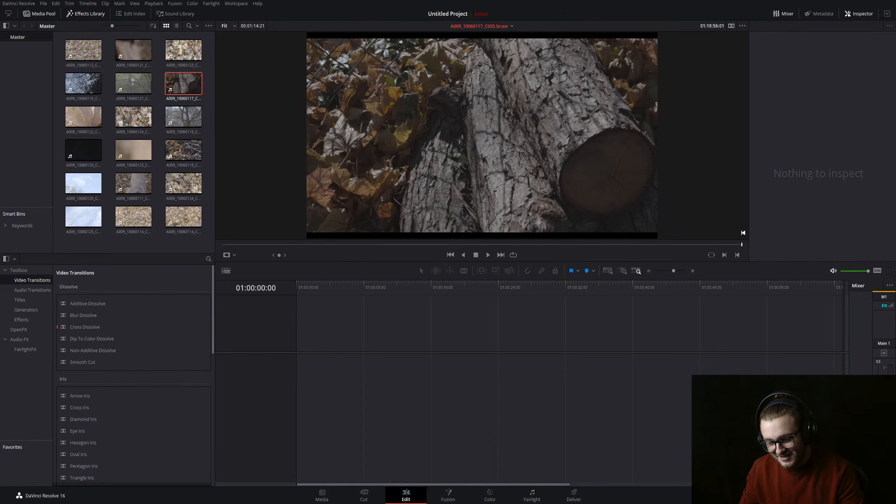
Place clip A009_10060117_C035.braw at the start of a new timeline and delete only its audio part
drag(196, 90, 313, 362)
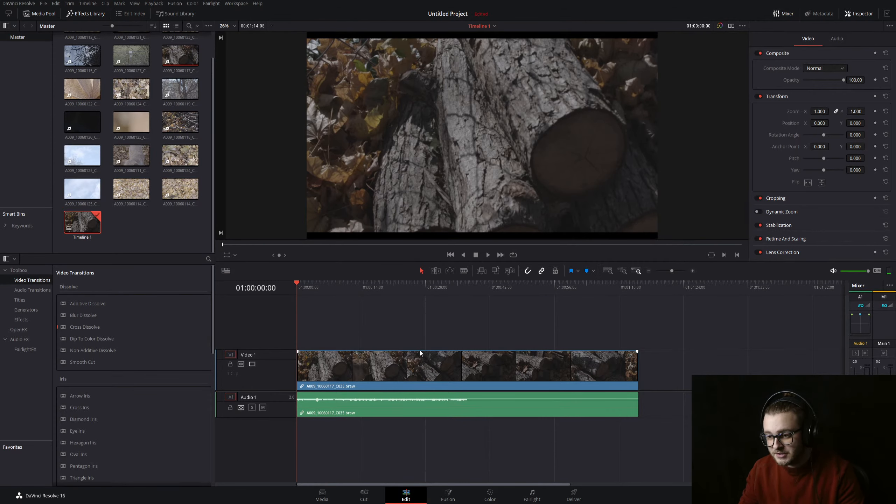
alt+click(372, 406)
key(Delete)
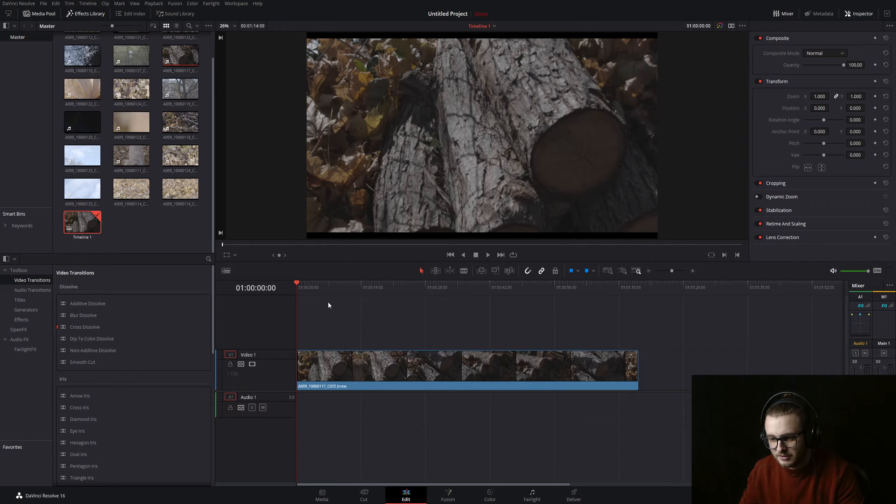
drag(310, 286, 283, 284)
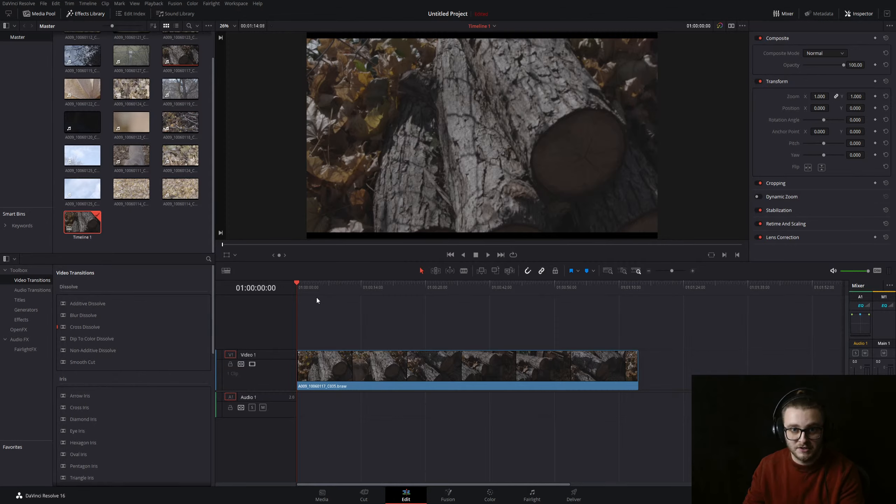
Split the clip at 01:00:18:16, delete the part before the cut, and move the remainder to the timeline start
drag(303, 288, 382, 279)
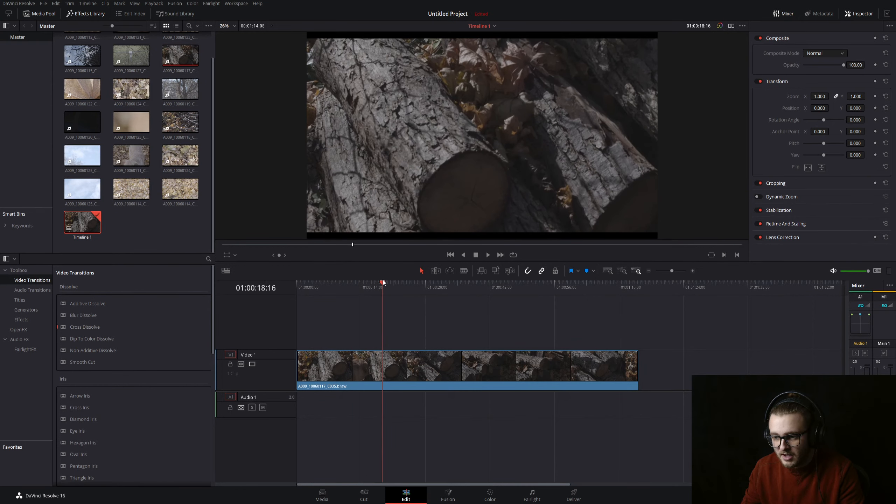
click(384, 350)
key(a)
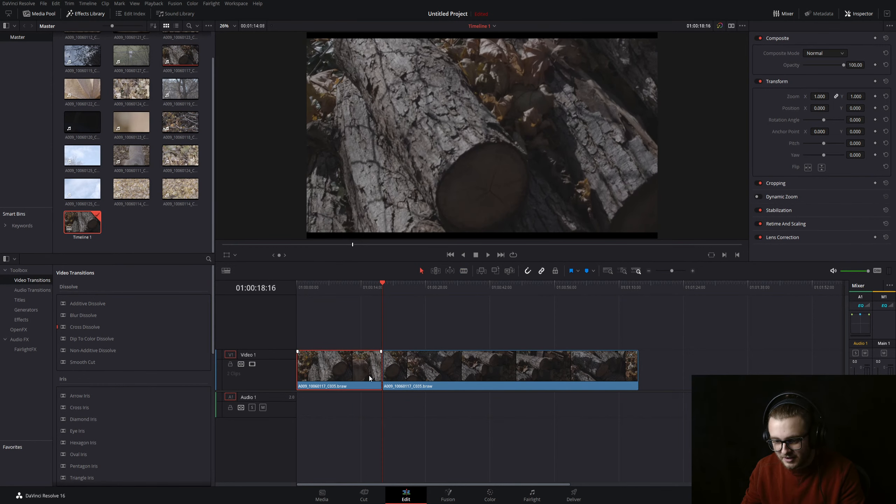
click(369, 377)
key(BackSpace)
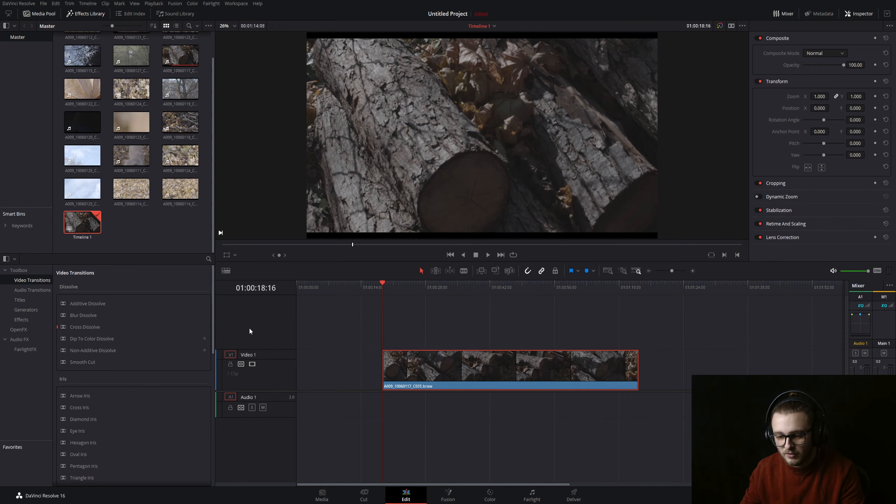
drag(462, 368, 315, 351)
key(Home)
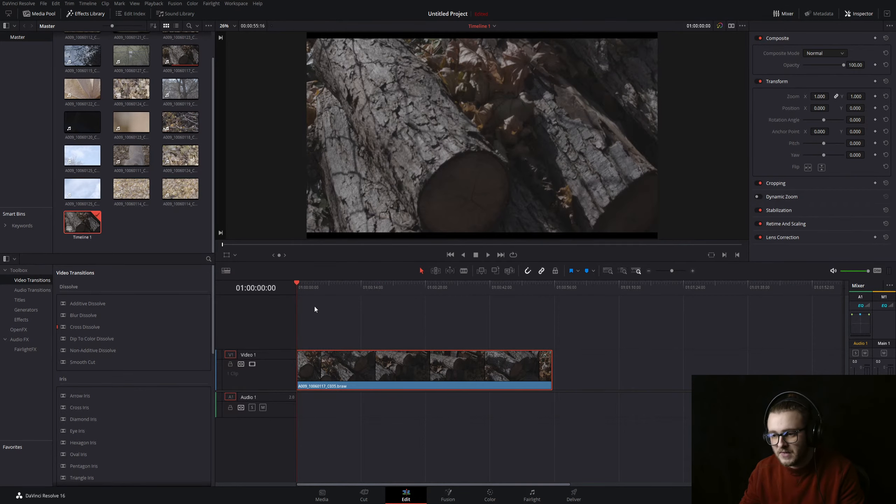
Preview the clip and trim off its beginning up to 01:00:05:19, closing the gap at the timeline start
key(space)
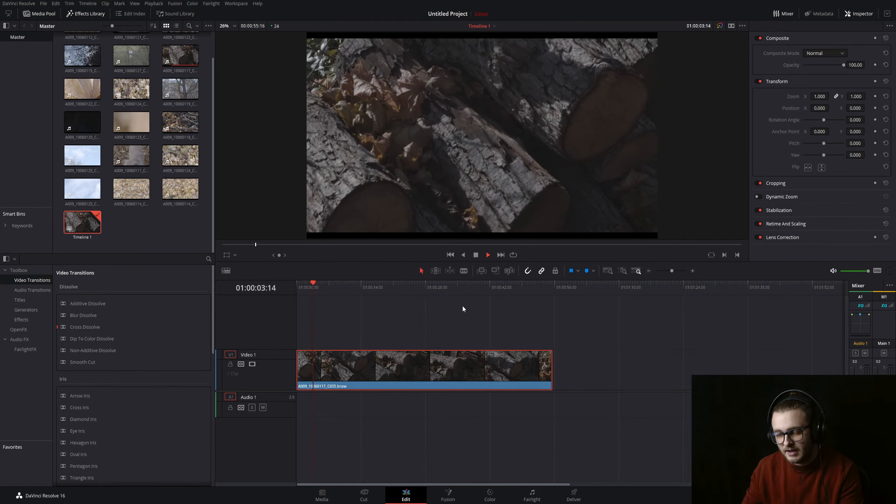
key(space)
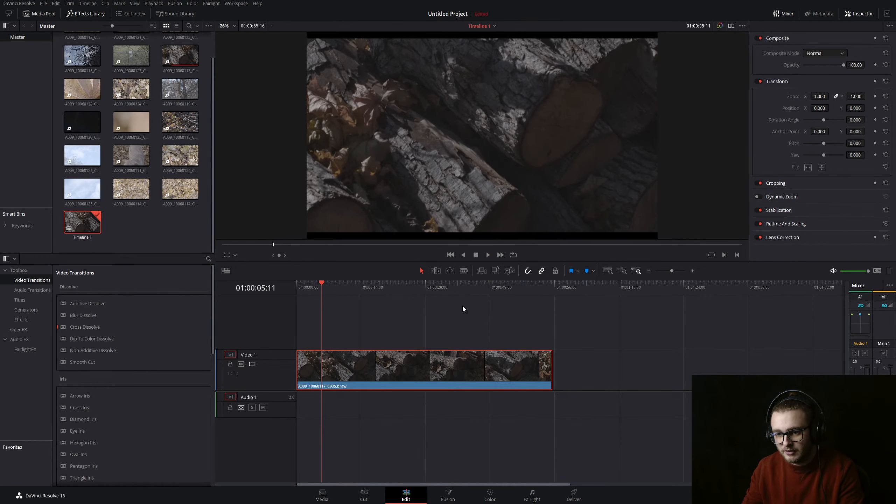
drag(272, 247, 277, 241)
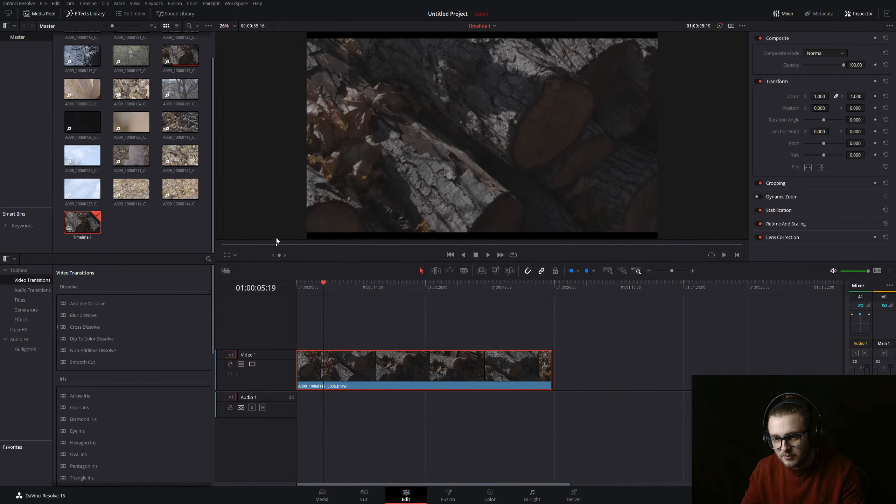
key(b)
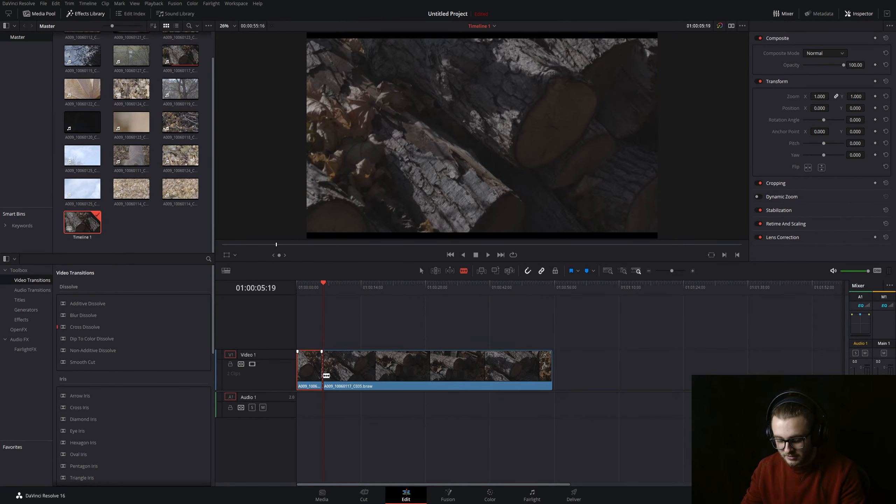
key(shift+[)
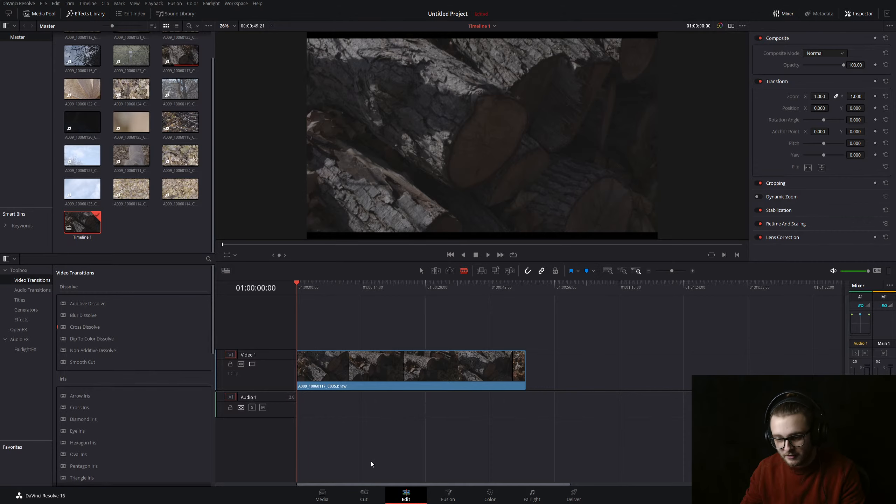
Play to 01:00:08:04, split the clip there, and move the second piece further along the track, leaving a large gap
key(space)
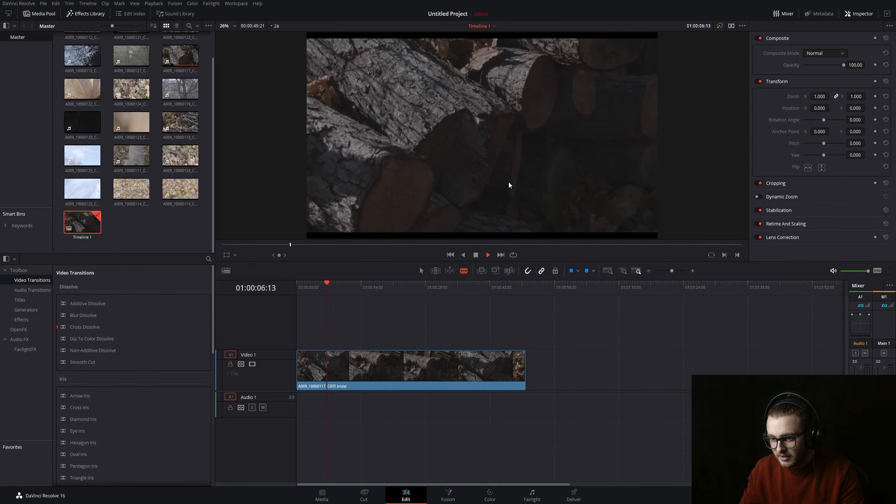
key(space)
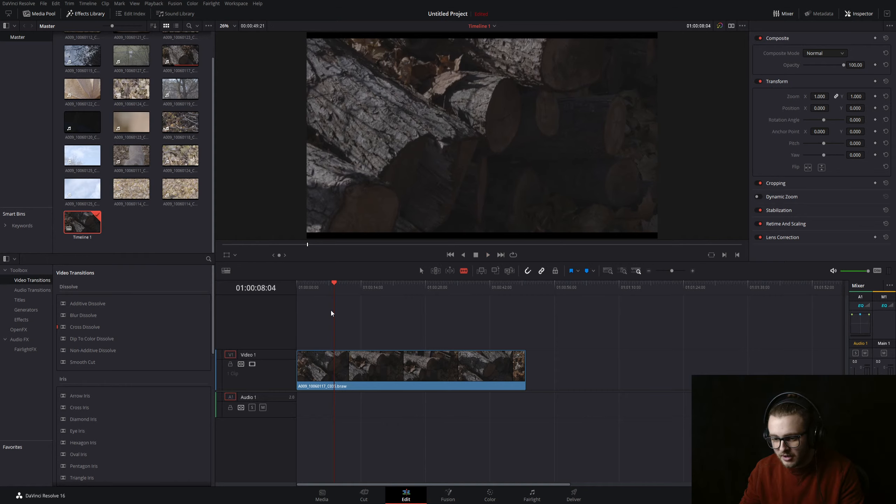
click(335, 367)
key(a)
click(363, 367)
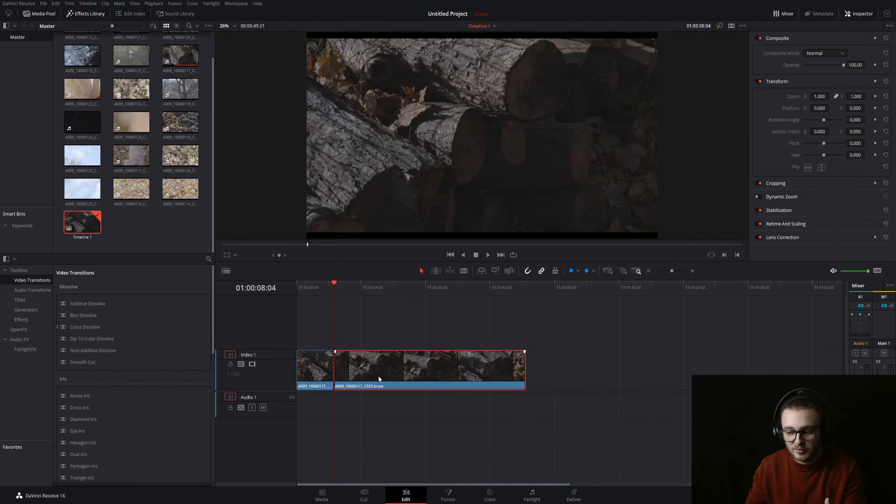
drag(378, 376, 572, 376)
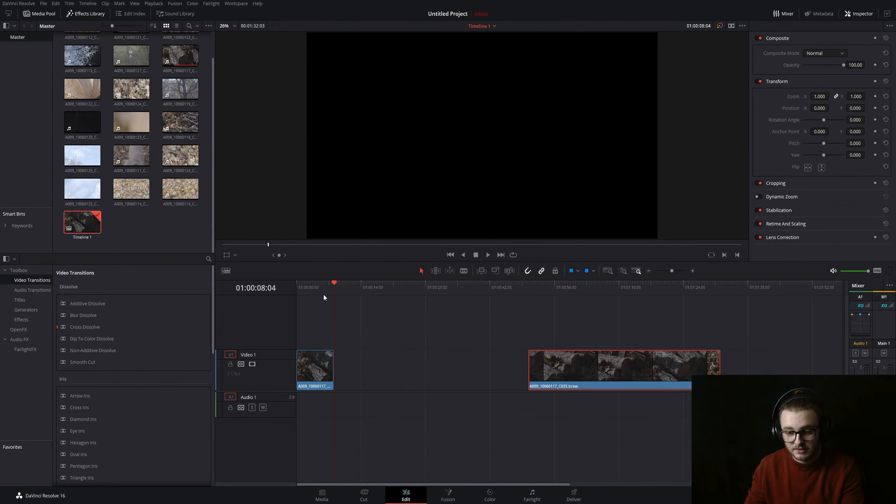
Preview the short first clip, open it on the Color page at 01:00:01:01, and hide the LUT browser
click(296, 287)
key(space)
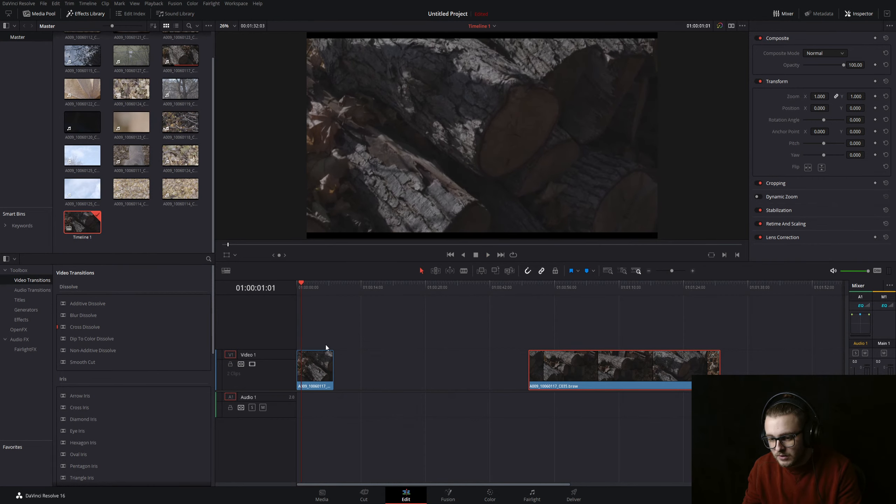
key(space)
click(311, 359)
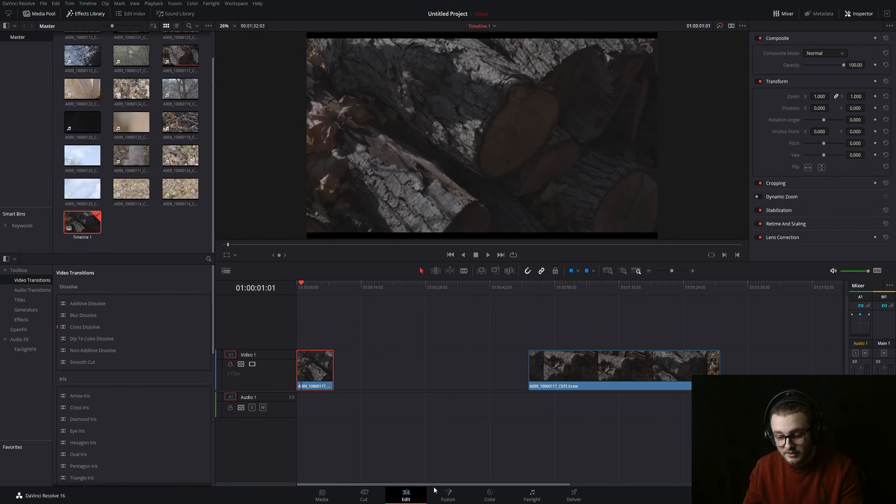
click(490, 494)
click(157, 159)
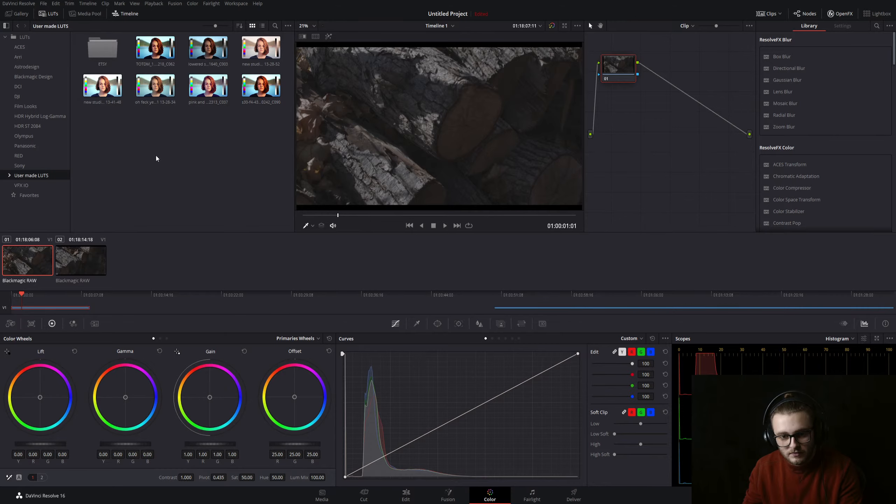
click(49, 13)
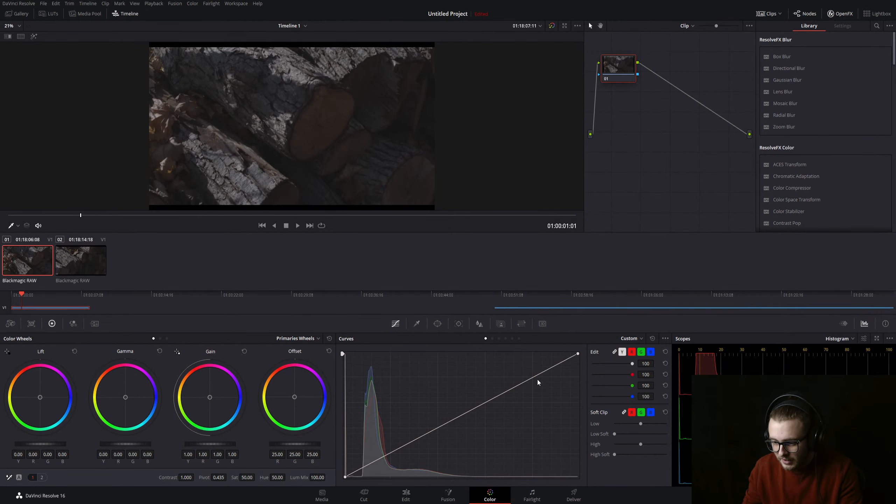
Shape the first clip's custom curve with five points, raising highlights, midtones and upper shadows while keeping the deepest shadows low
drag(530, 379, 528, 370)
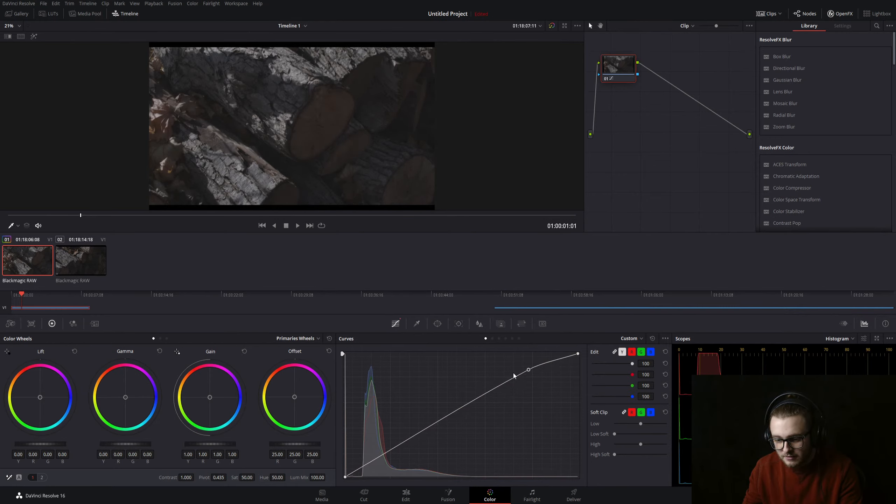
drag(392, 449, 392, 456)
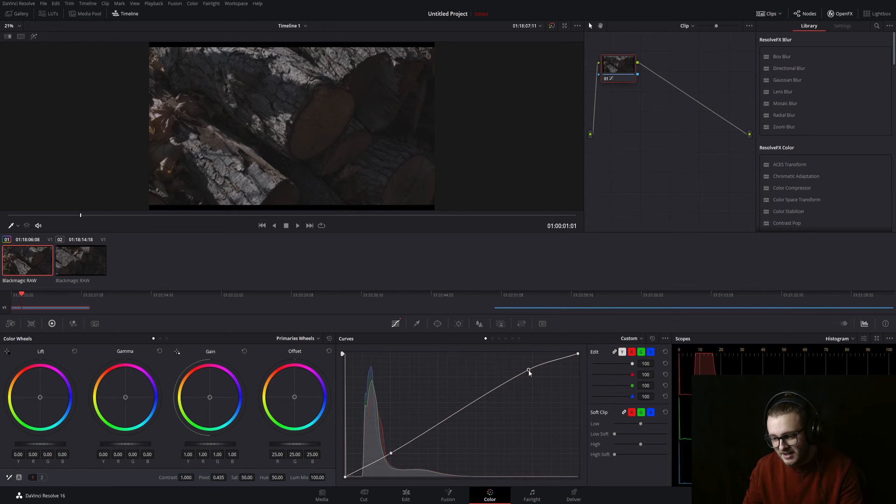
drag(528, 370, 493, 372)
drag(430, 423, 428, 414)
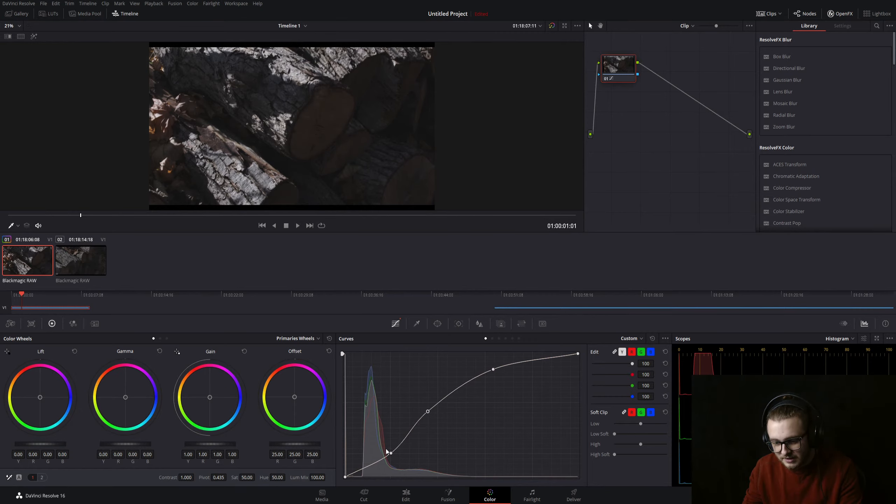
drag(360, 469, 386, 441)
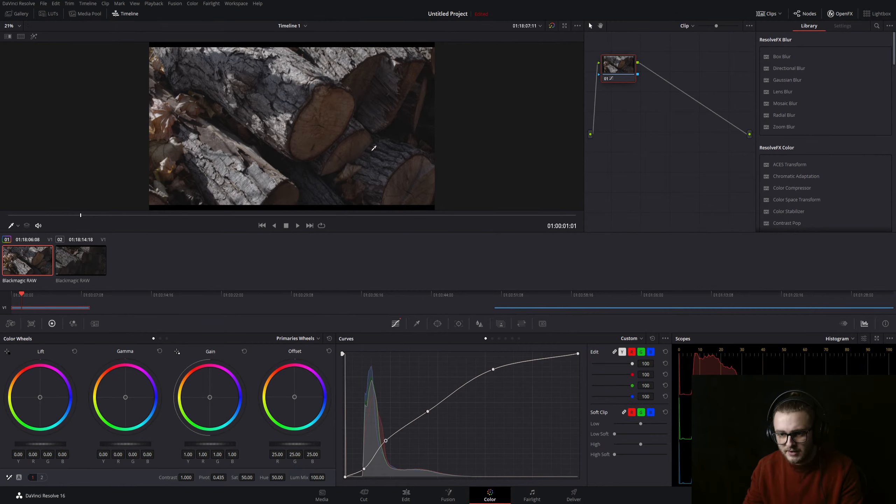
Play the graded clip from its start to about 01:00:03:02 to check the curve adjustment
drag(49, 214, 1, 224)
key(space)
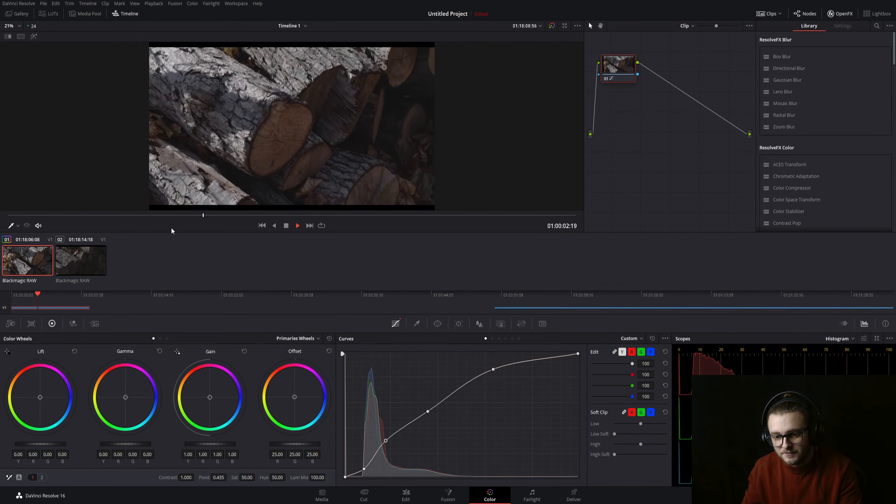
key(space)
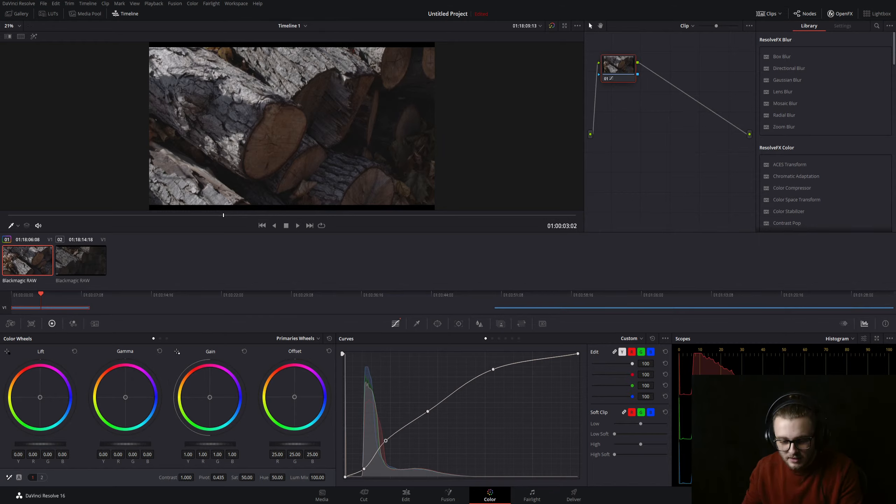
Warm Gamma slightly to red 0.01 and blue -0.01, and cool Lift to red -0.01 and blue 0.01, keeping contrast at 1.000
drag(186, 477, 196, 476)
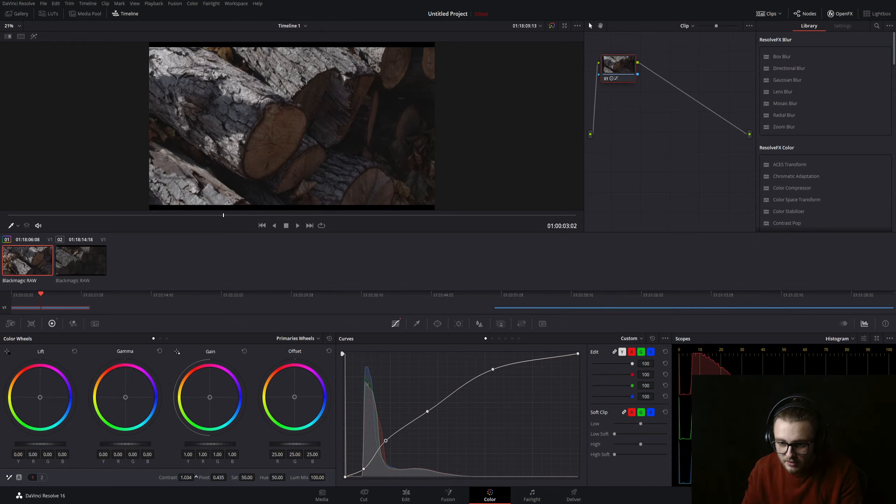
double_click(174, 481)
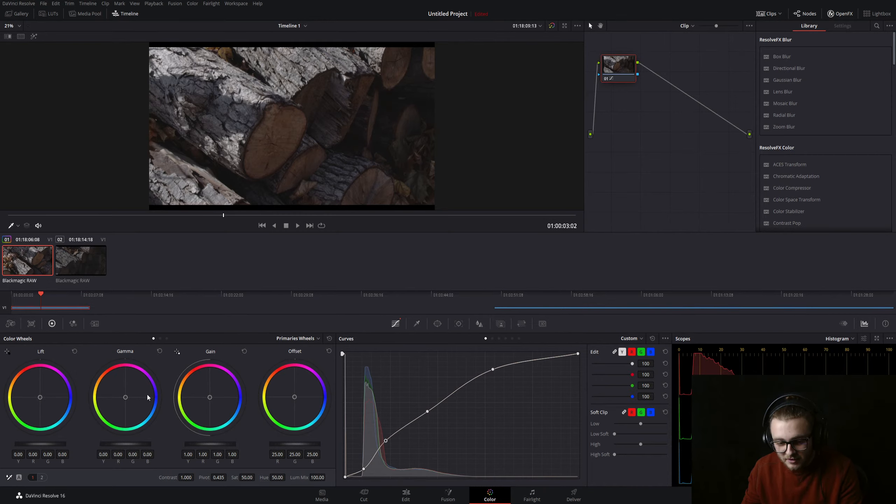
drag(125, 399, 124, 396)
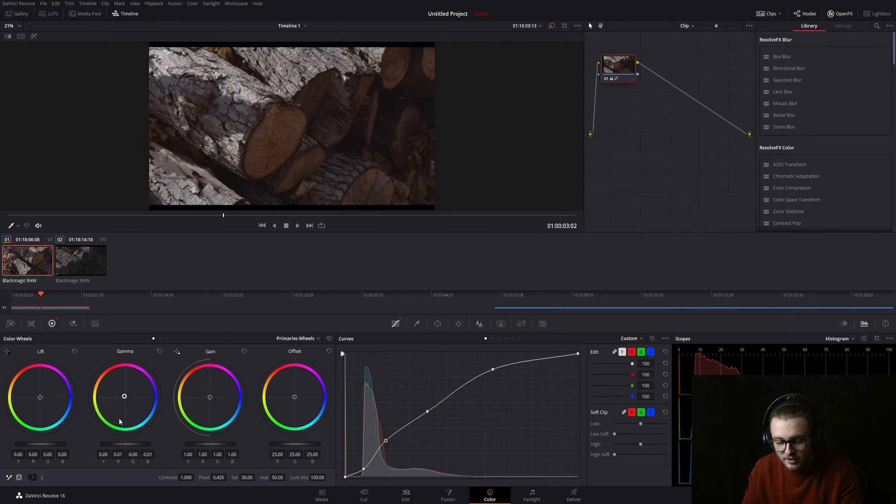
drag(41, 399, 40, 397)
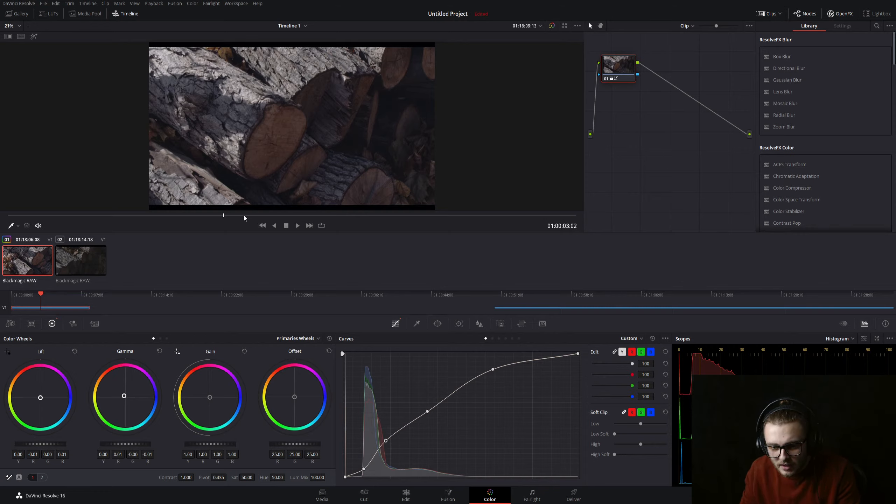
Scrub through the graded clip back to its start and review it in playback on the Edit page
drag(245, 217, 563, 216)
drag(366, 215, 69, 230)
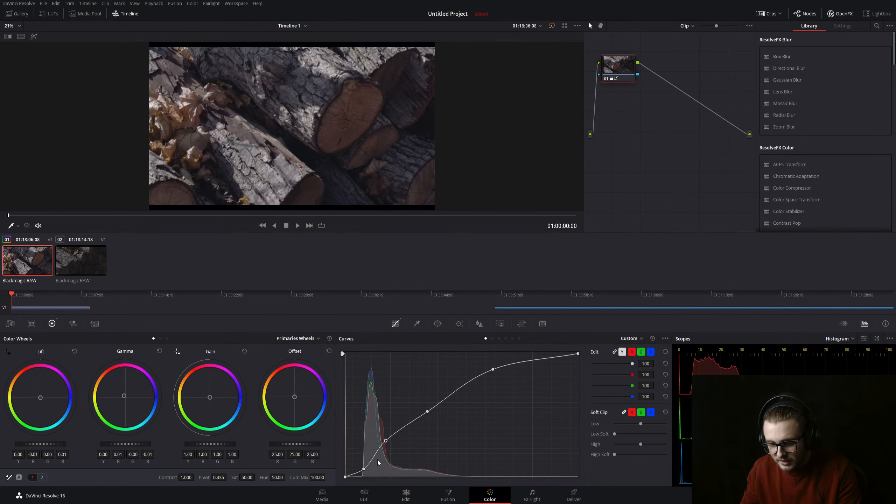
click(419, 500)
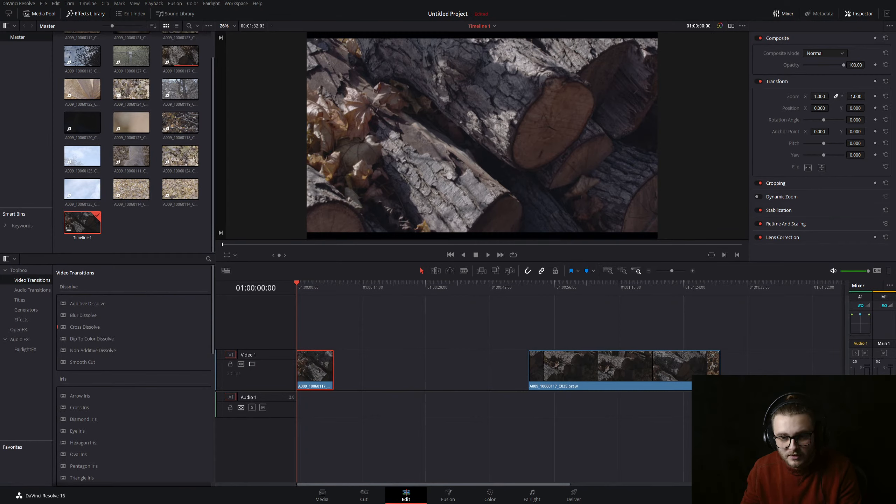
click(462, 360)
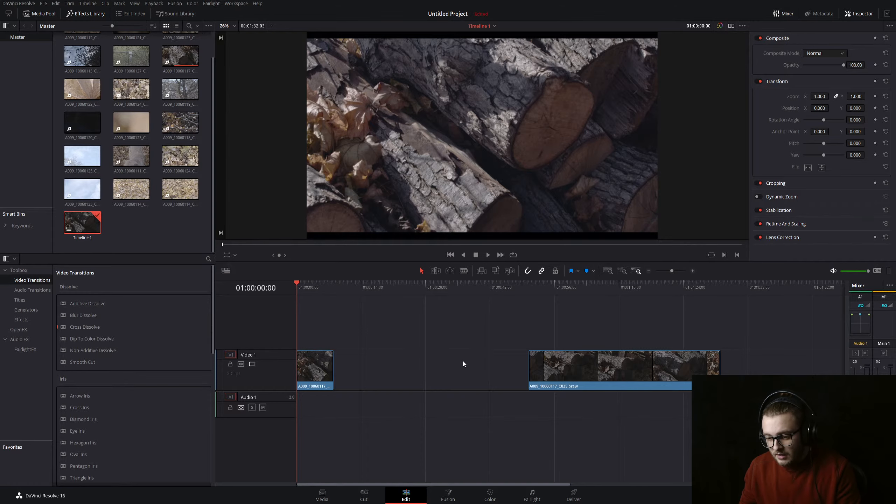
key(space)
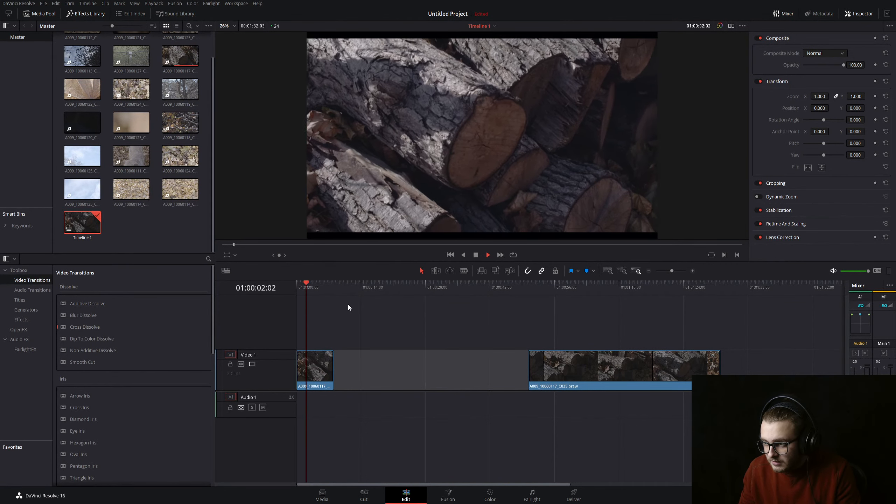
key(space)
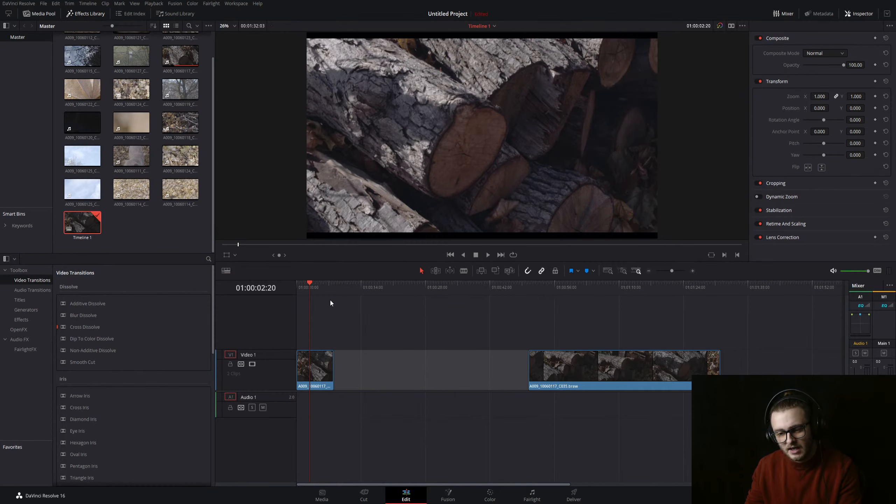
Play the graded log clip from the start of the timeline to review its motion
drag(309, 287, 298, 287)
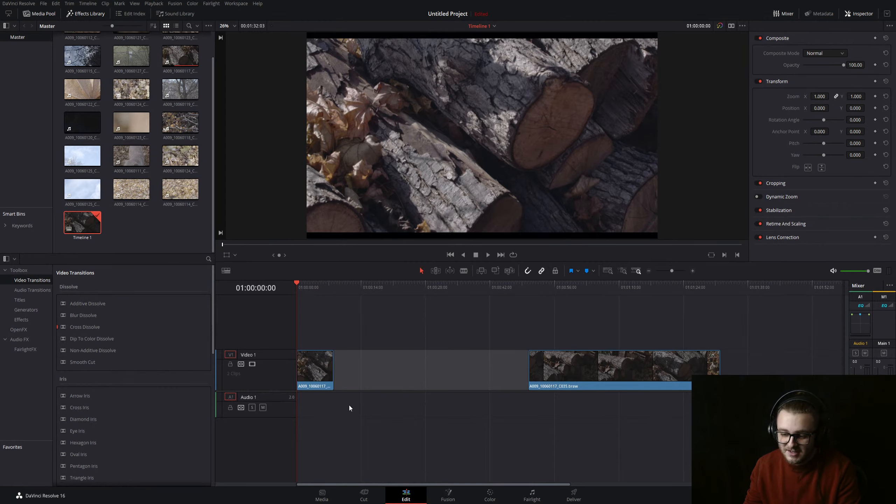
key(space)
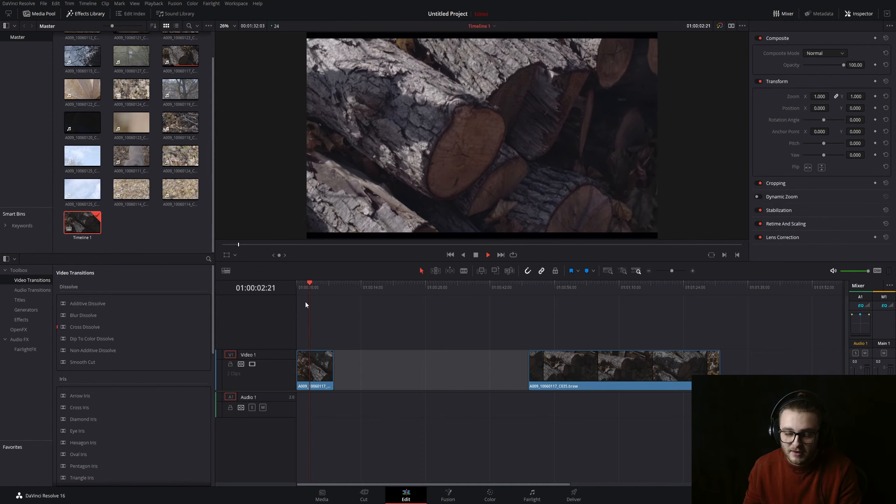
key(space)
Move the second log clip about 35 seconds later on Video 1 and select the short first clip
click(324, 367)
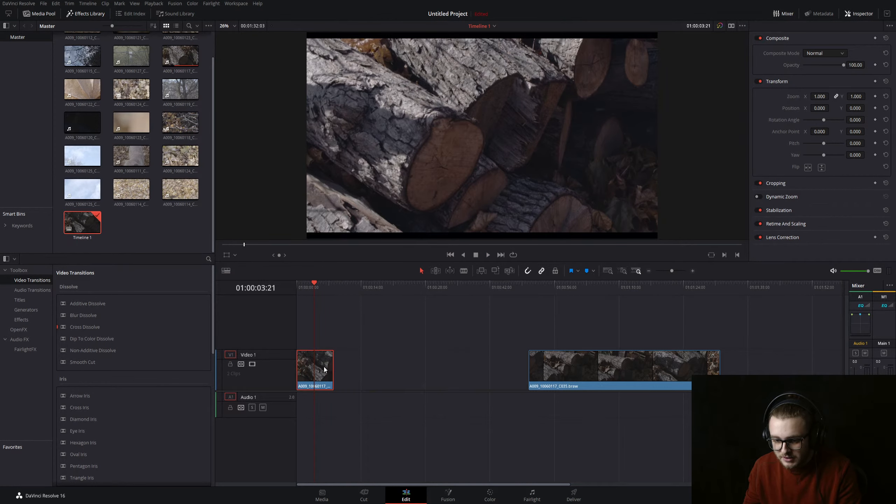
drag(534, 365, 699, 366)
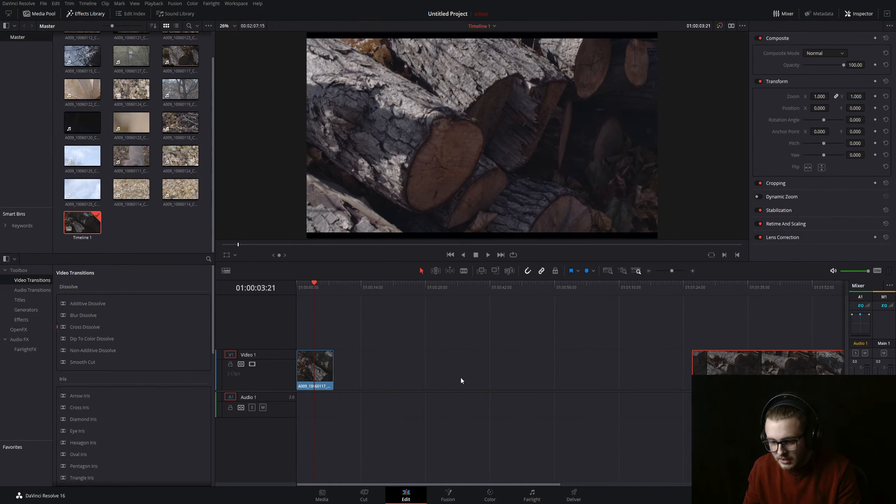
click(318, 365)
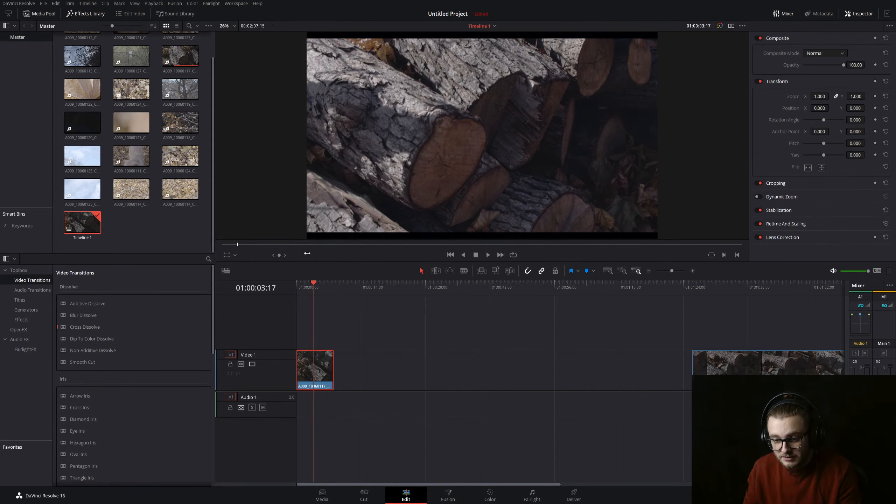
click(124, 230)
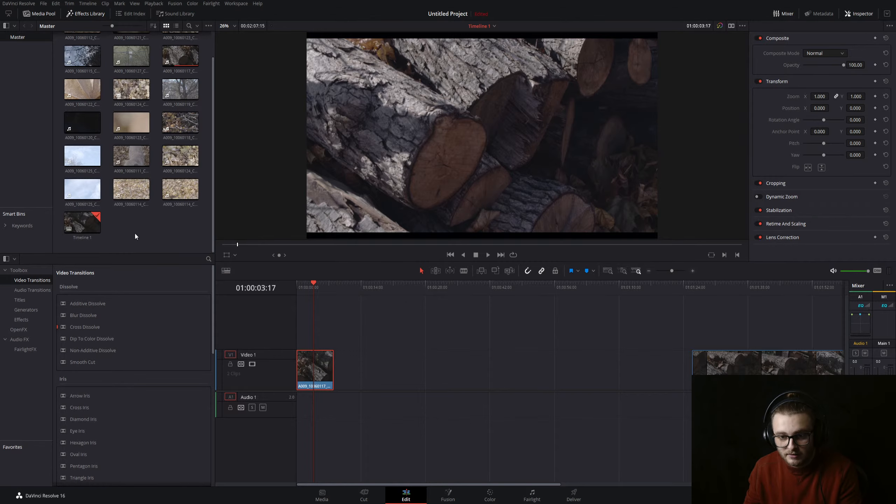
Play the slowed first log clip from its start and extend its end to about 01:01:20
key(Home)
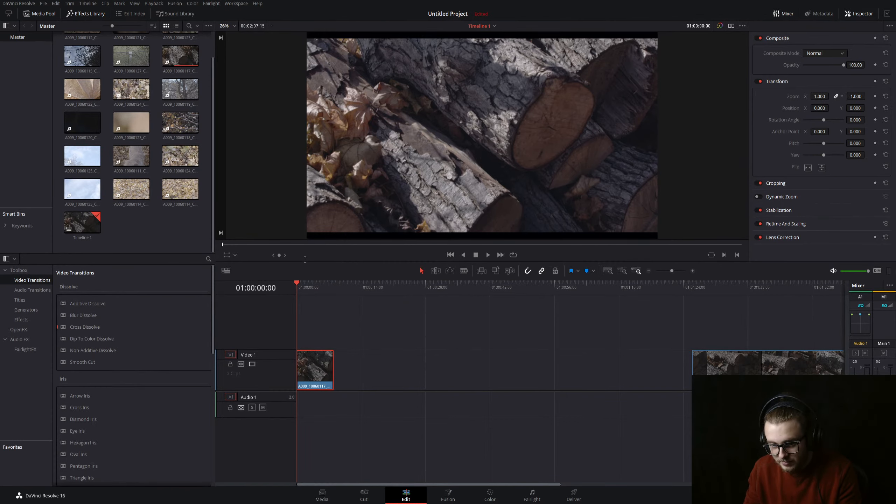
key(space)
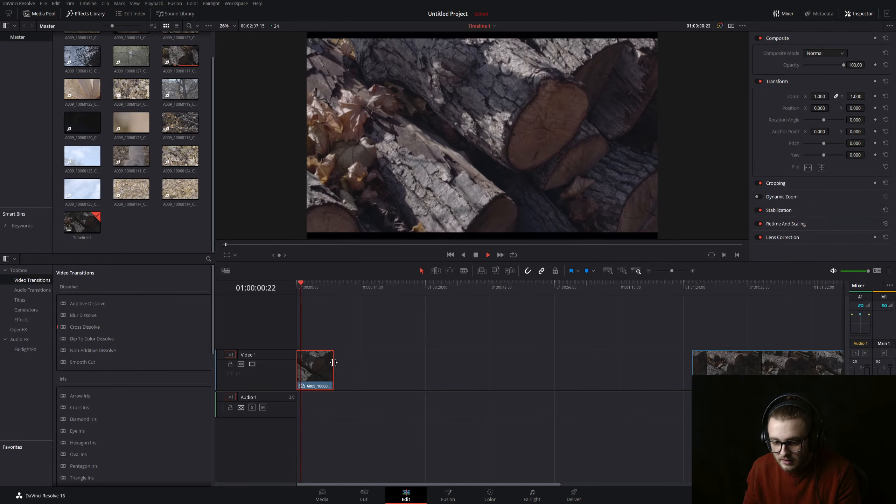
drag(333, 362, 666, 379)
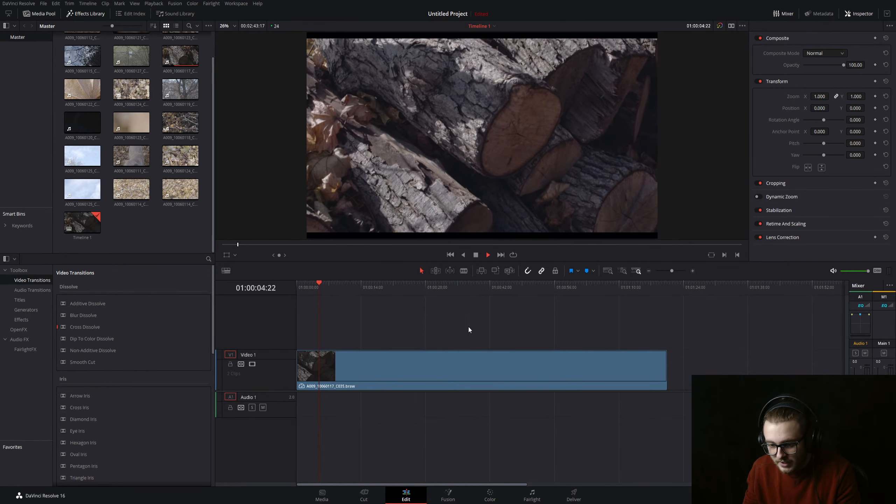
Split the extended log clip at about 01:00:30 and delete the part after the cut
drag(327, 285, 433, 281)
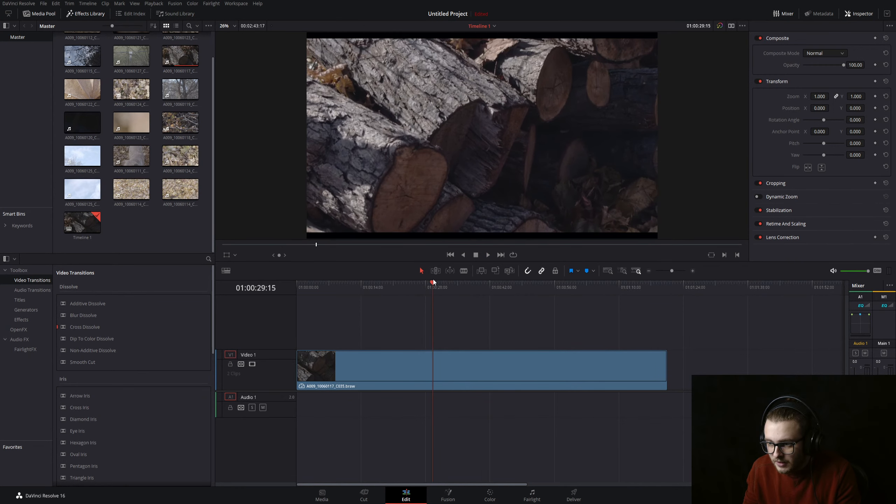
key(space)
key(ctrl+b)
click(528, 370)
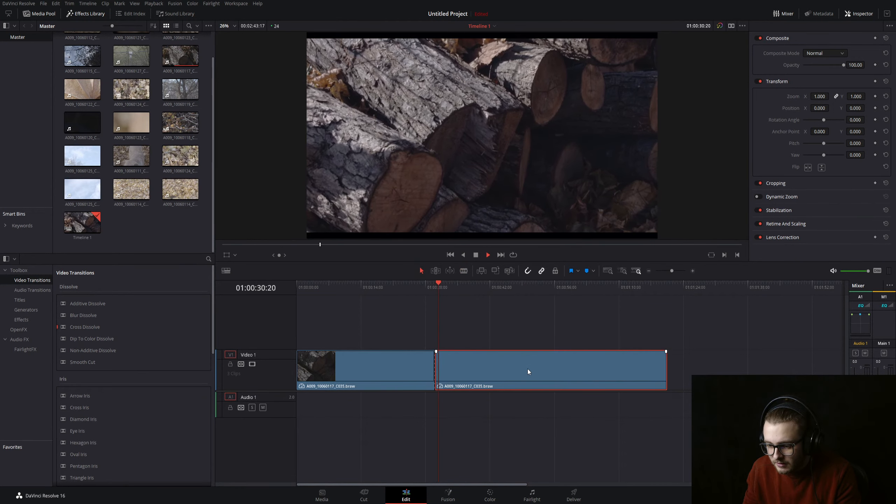
key(Delete)
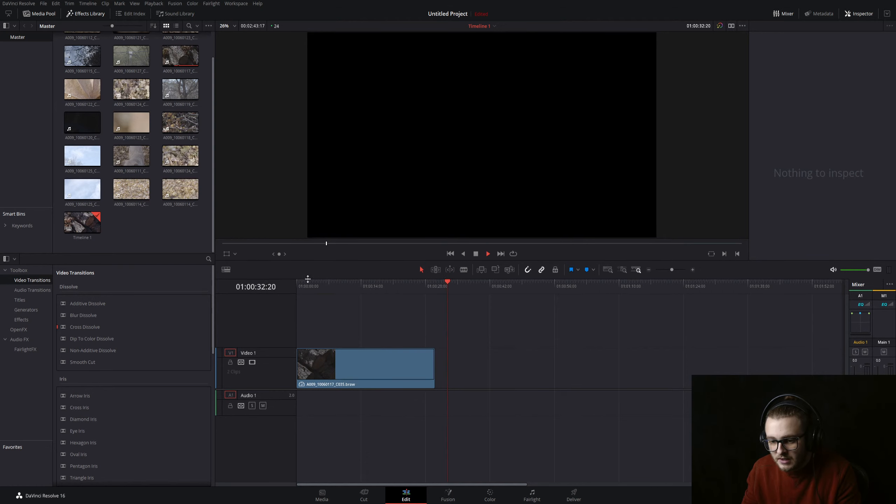
Play the shortened log clip from the start of the timeline and select it
key(space)
key(Home)
key(space)
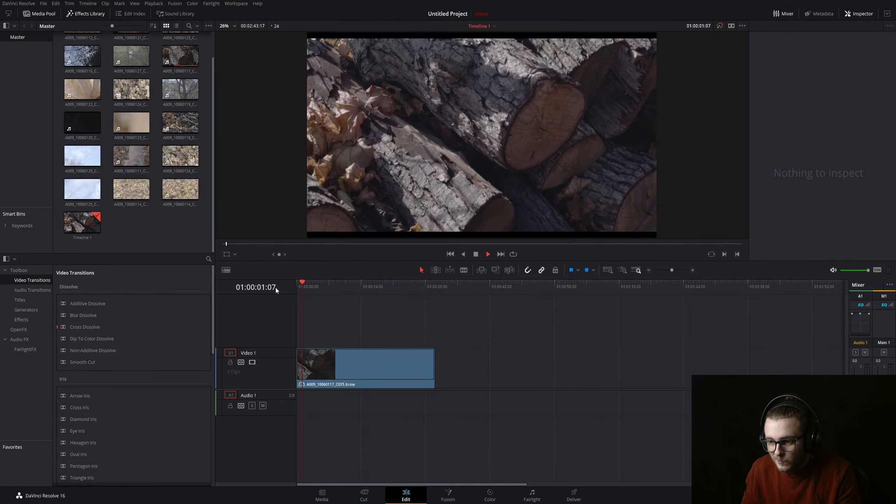
click(366, 362)
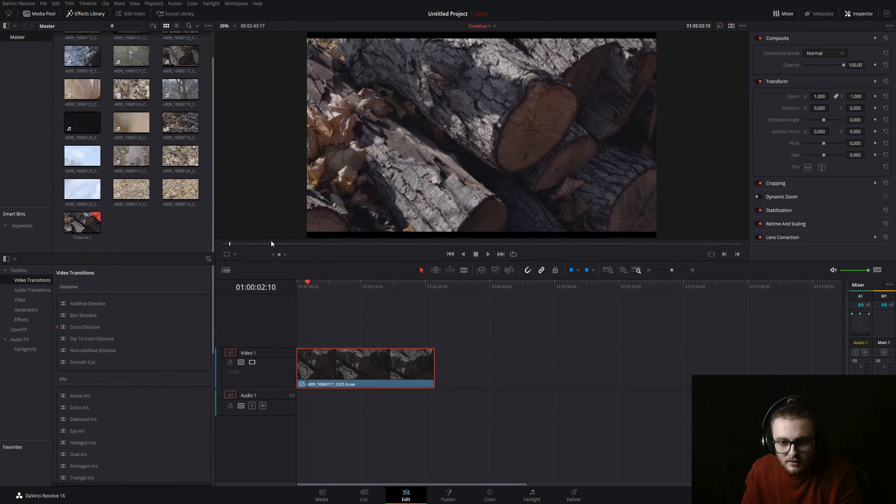
Play the original log clip A009_10060117_C035.braw in the source viewer for comparison
click(166, 53)
scroll(177, 141, up, 1)
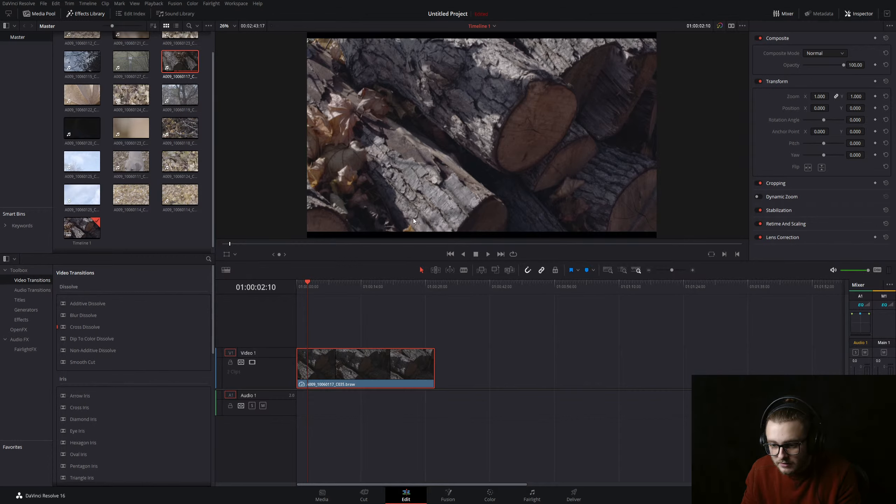
key(q)
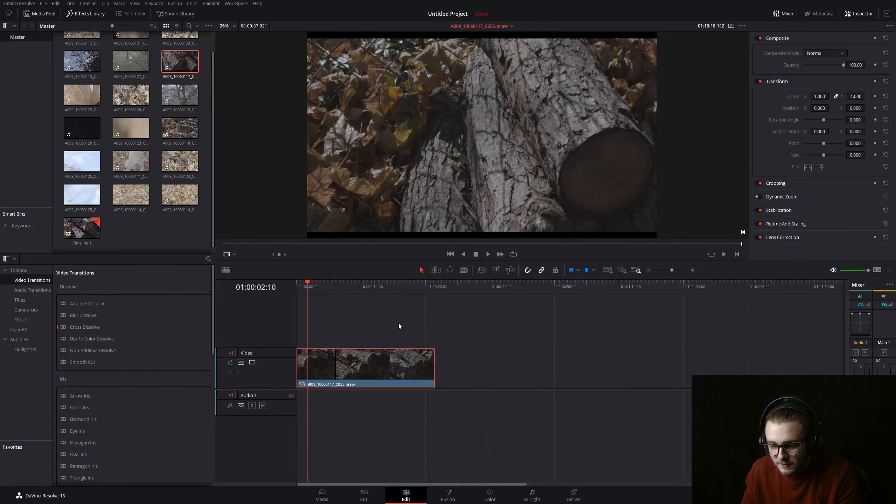
key(space)
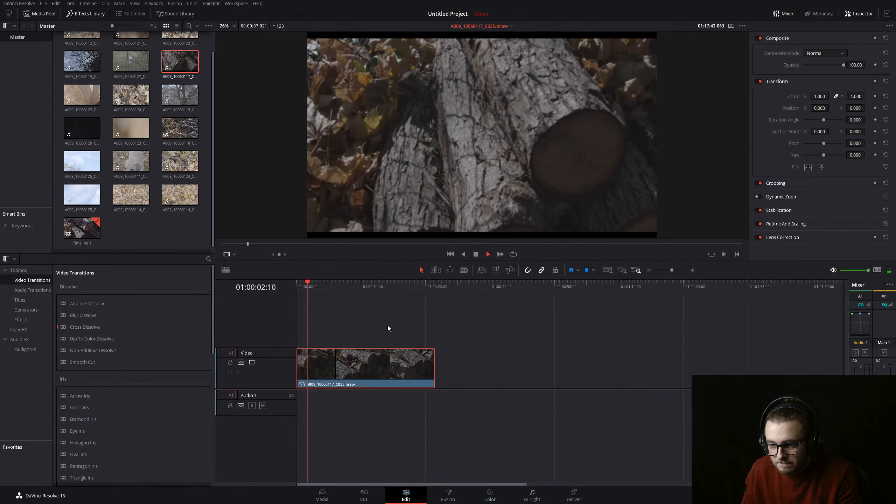
Scrub and play through the slowed log clip on the timeline up to its end
drag(340, 285, 396, 280)
key(space)
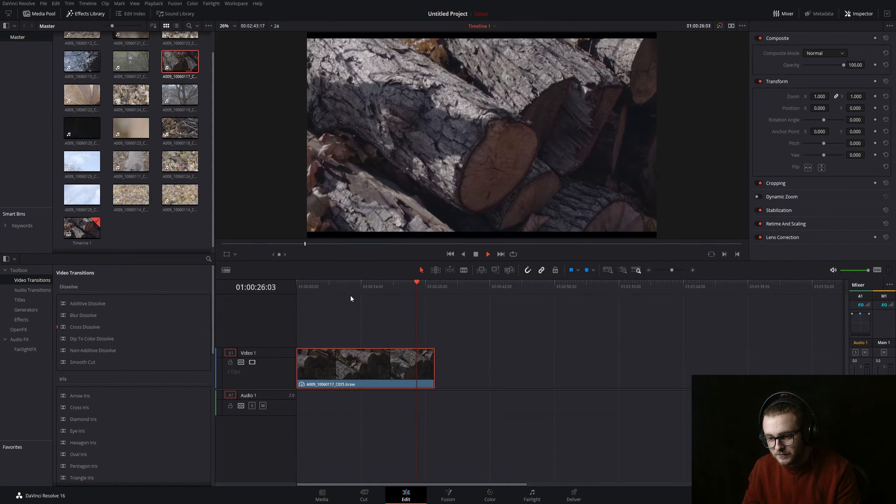
drag(344, 289, 428, 281)
Extend the log clip's end to about 01:01:52, shift it later, and extend its beginning back to the timeline start
drag(434, 367, 812, 361)
drag(427, 284, 289, 284)
drag(363, 367, 460, 369)
drag(394, 367, 270, 355)
Try to move the whole log clip about 01:22:04 later on Video 1
drag(297, 283, 398, 336)
drag(552, 368, 752, 366)
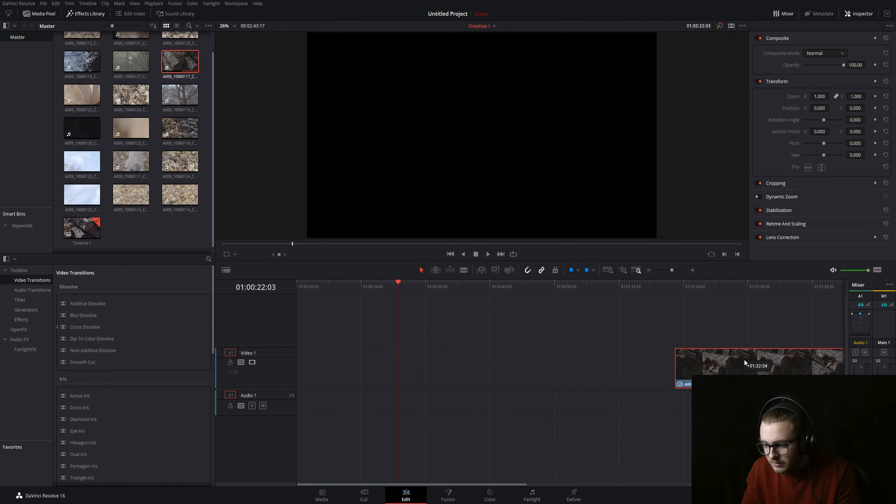
key(ctrl+z)
Split the log clip with the Blade tool at 01:00:42:01 and 01:01:06:16
drag(335, 283, 490, 280)
key(b)
click(493, 374)
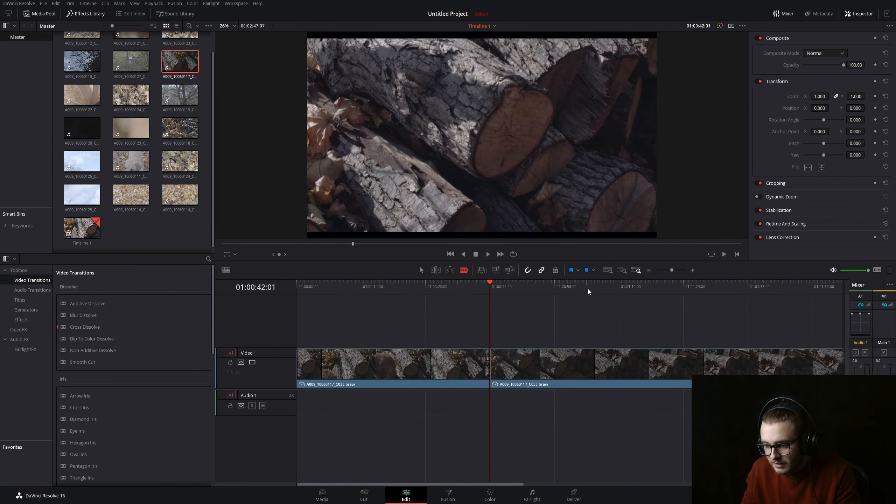
drag(586, 290, 604, 284)
click(604, 369)
Delete the first and last log clip pieces and move the remaining middle piece to the timeline start
key(a)
click(605, 371)
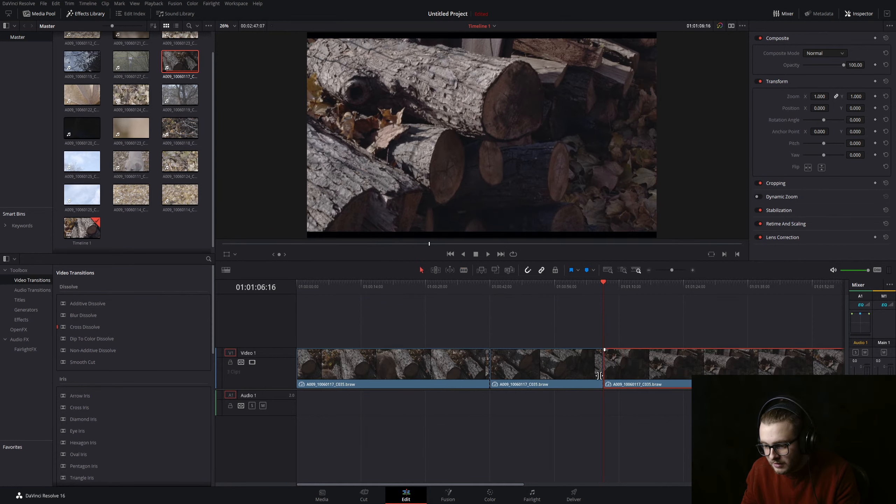
ctrl+click(439, 362)
key(Delete)
drag(502, 360, 283, 377)
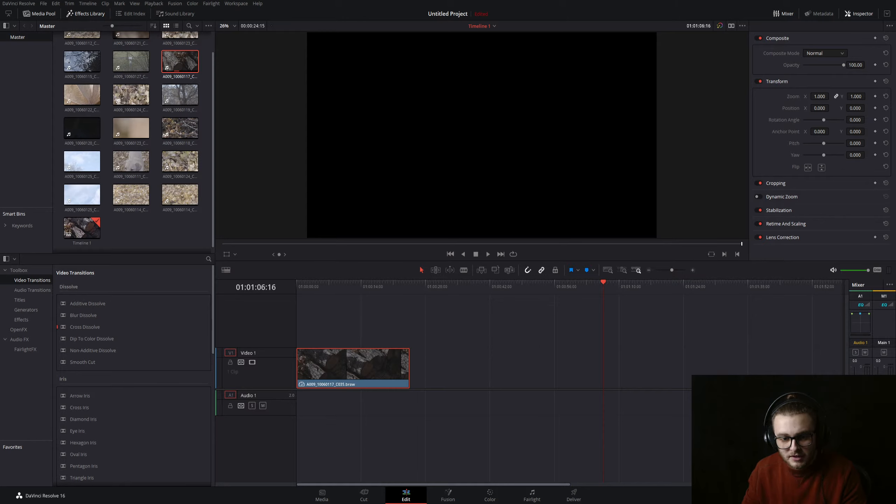
Play the trimmed log shot from its beginning and return the playhead to 01:00:00:00
click(441, 334)
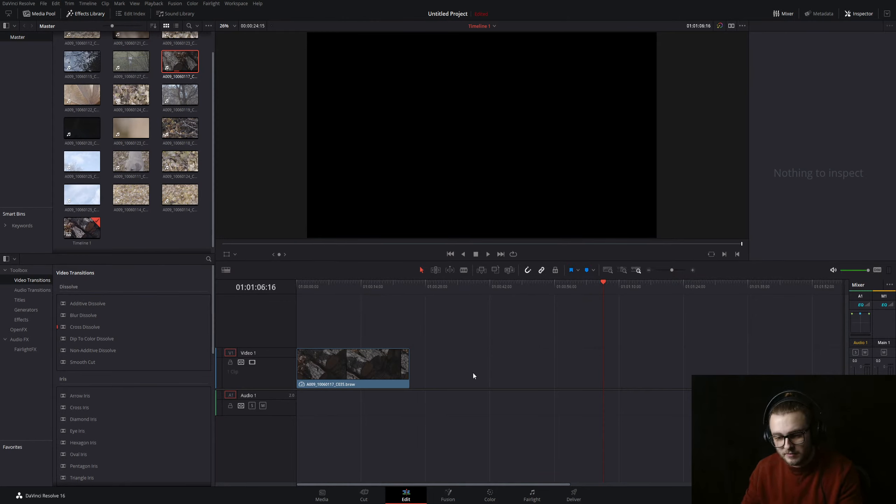
click(375, 356)
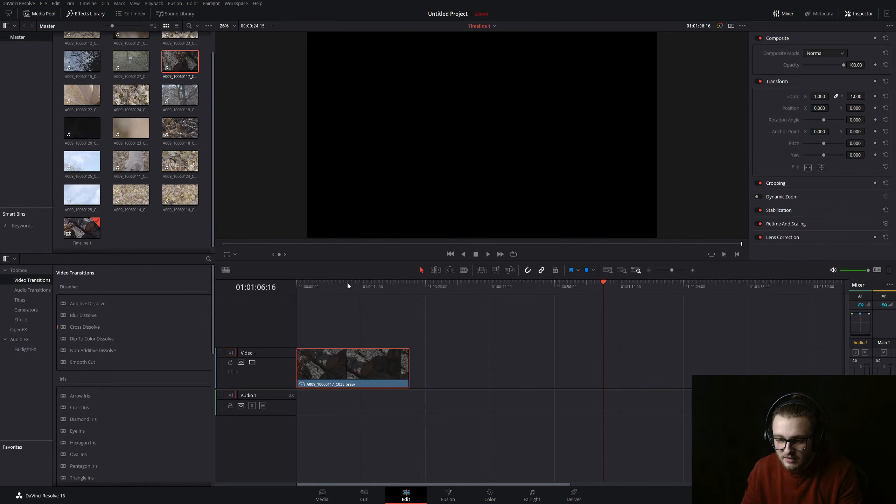
click(303, 292)
key(space)
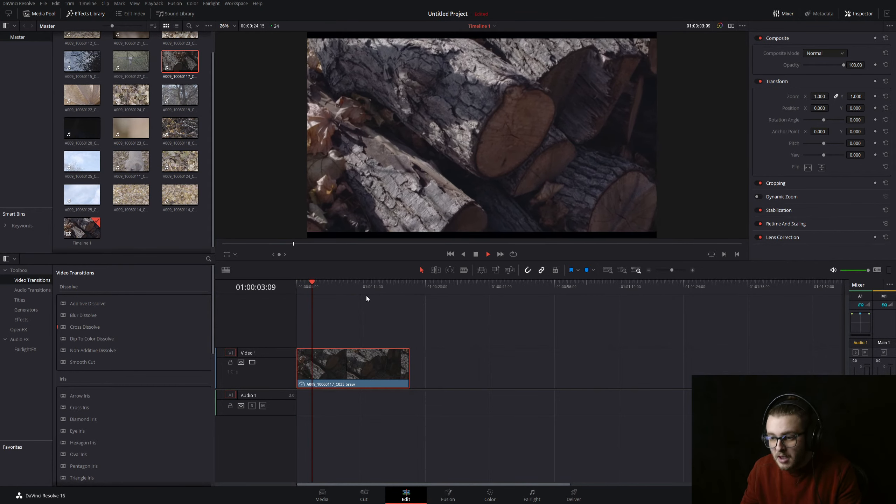
drag(319, 283, 297, 289)
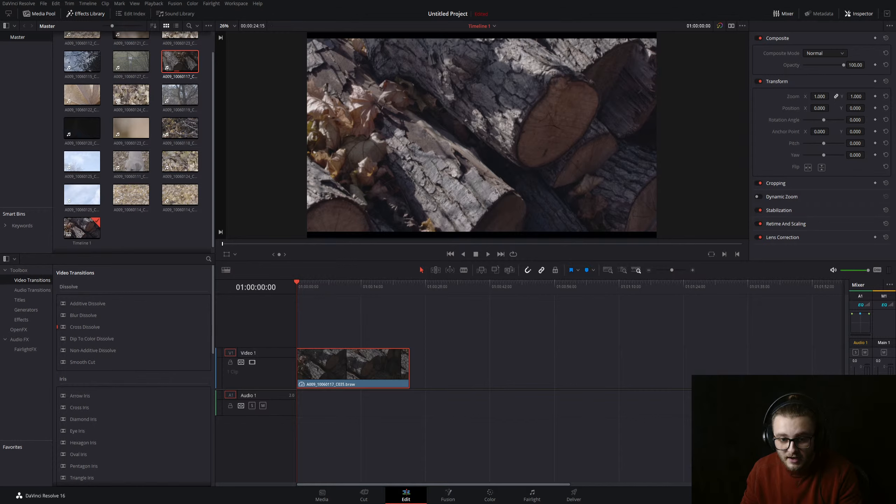
click(490, 394)
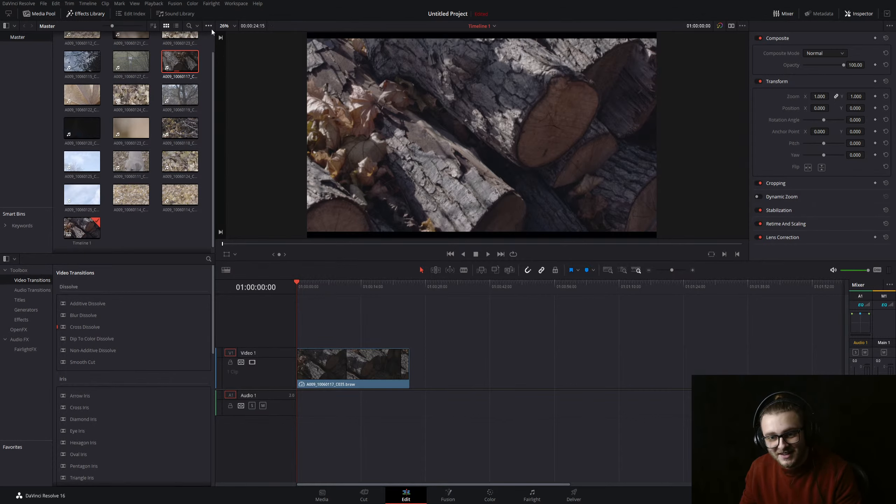
Narrow the media pool to two thumbnail columns and preview the leaf clip A009_10060122_C040.braw up to about 01:22:21
mouse_move(215, 43)
mouse_down()
mouse_move(184, 44)
mouse_move(199, 44)
mouse_up()
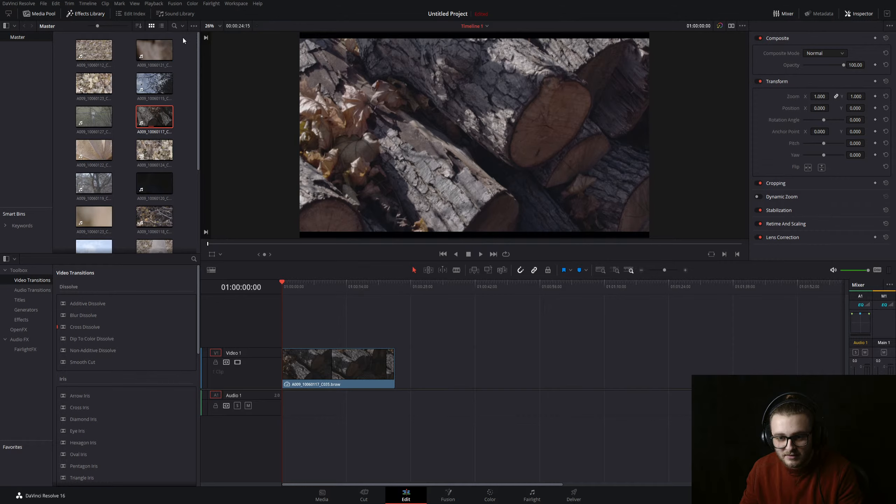
click(183, 38)
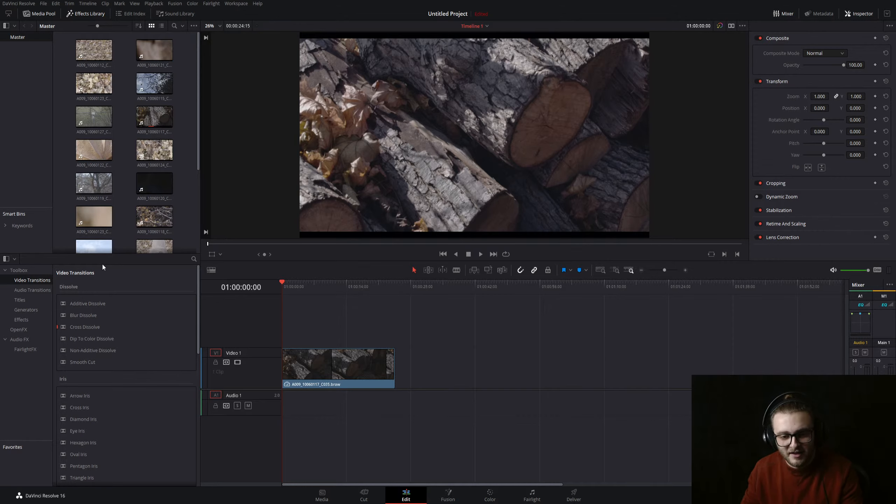
double_click(88, 149)
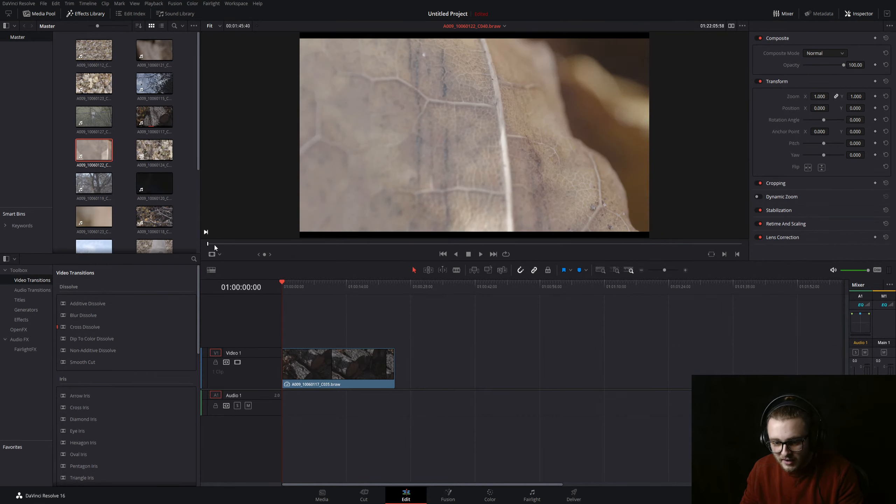
drag(214, 245, 365, 244)
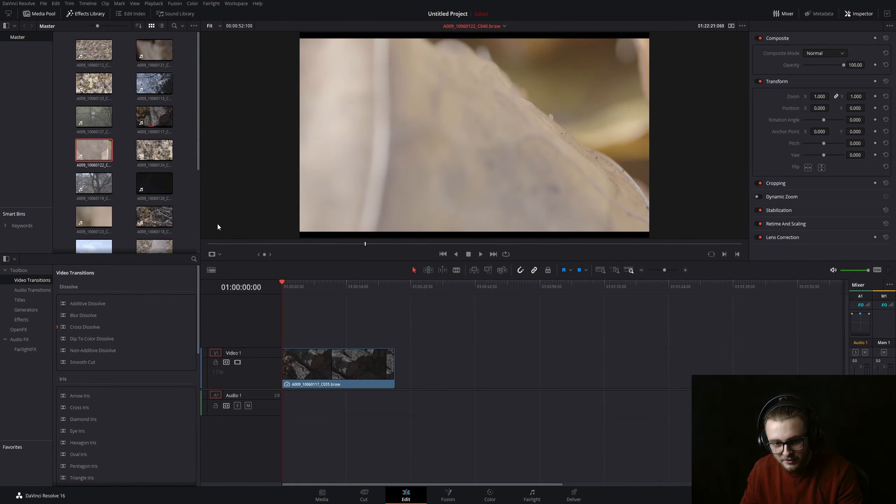
Add the leaf clip to Video 1 at about 01:00:28, leaving a gap after the log shot, and delete its audio
drag(89, 145, 411, 372)
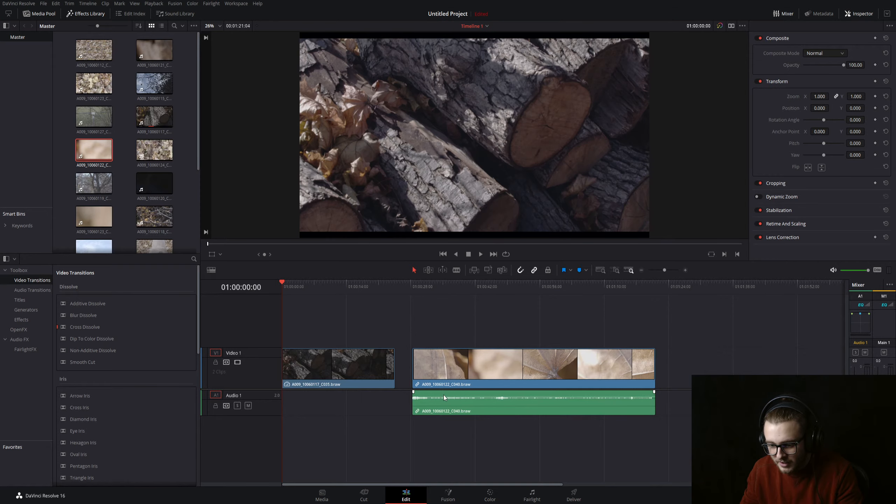
click(443, 403)
key(Delete)
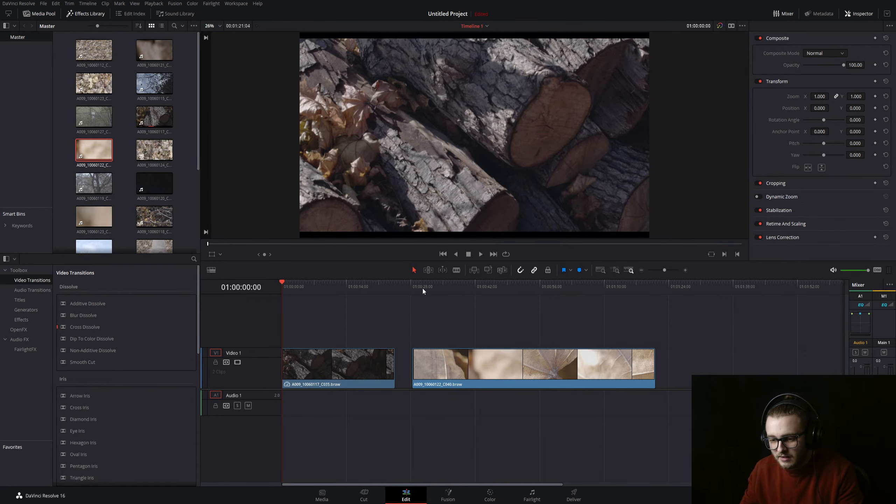
Split the leaf clip on Video 1 at 01:00:51:20 and at 01:01:11:11
click(411, 288)
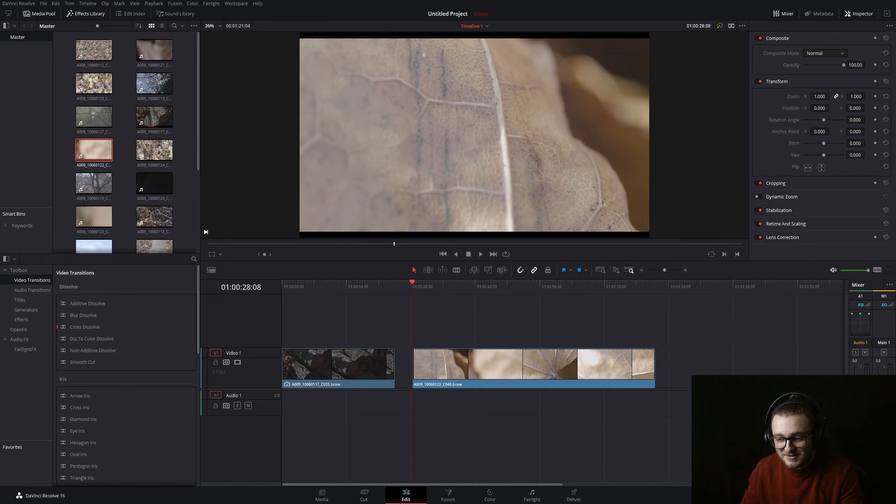
drag(416, 285, 521, 283)
key(b)
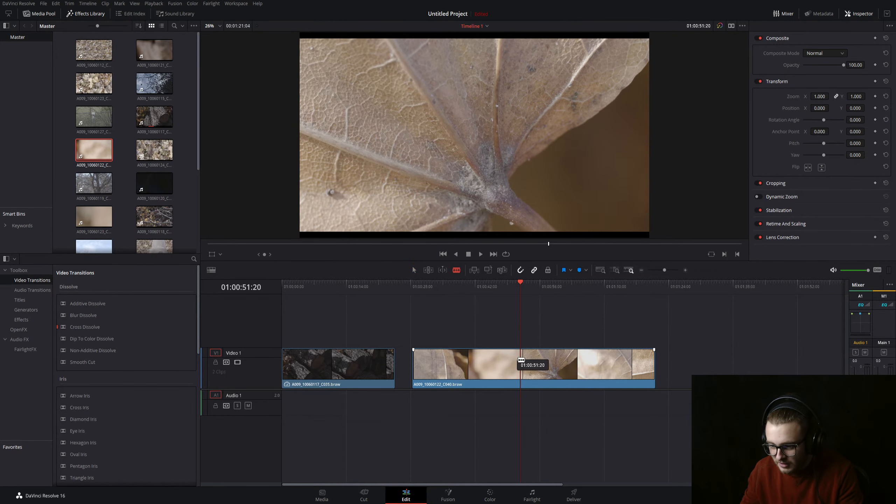
click(521, 363)
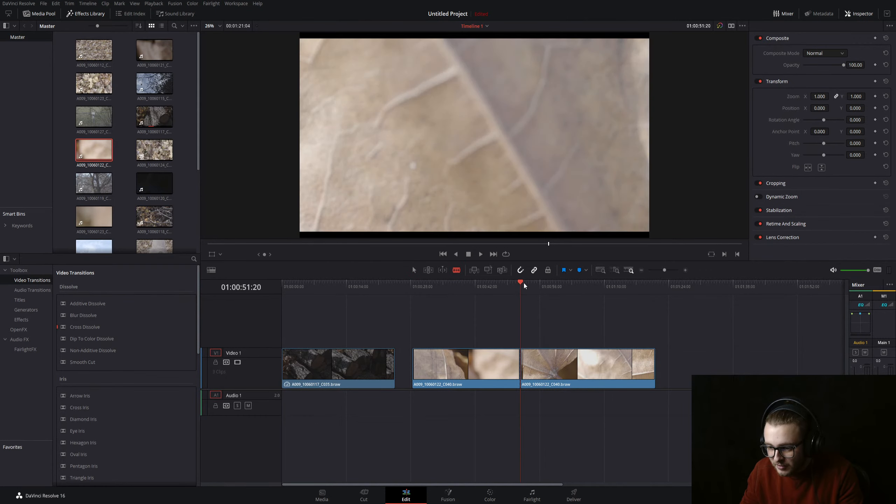
drag(524, 284, 611, 285)
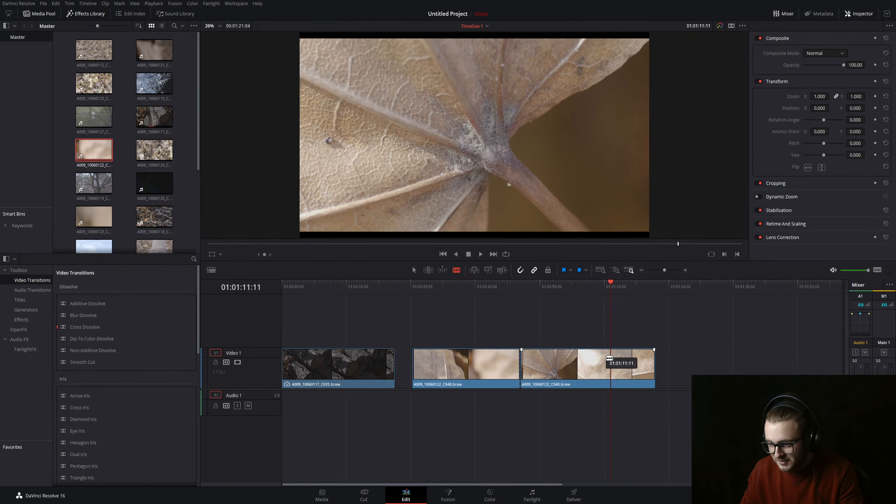
click(610, 363)
Delete the first two leaf clip pieces and move the remaining last piece to about 01:00:31:21
key(a)
drag(578, 327, 506, 364)
key(BackSpace)
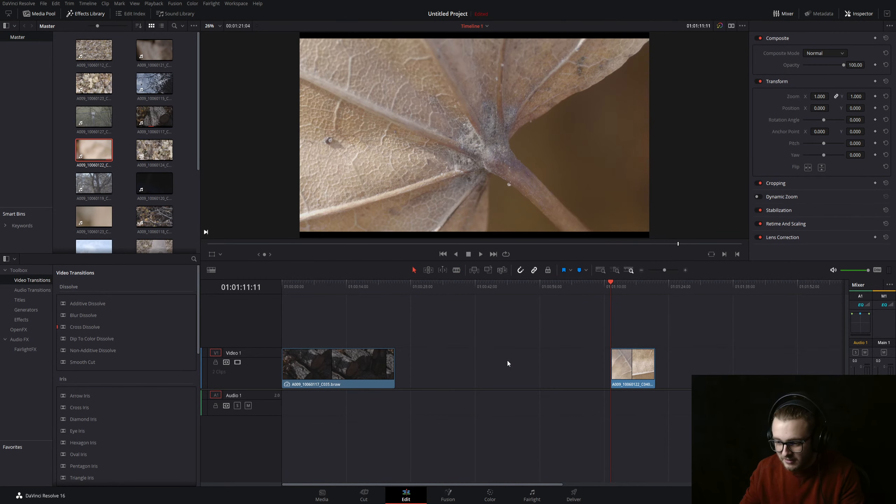
drag(628, 367, 446, 366)
Play the moved leaf shot from its start at 01:00:31:21 to about 01:00:35:11
drag(418, 286, 426, 289)
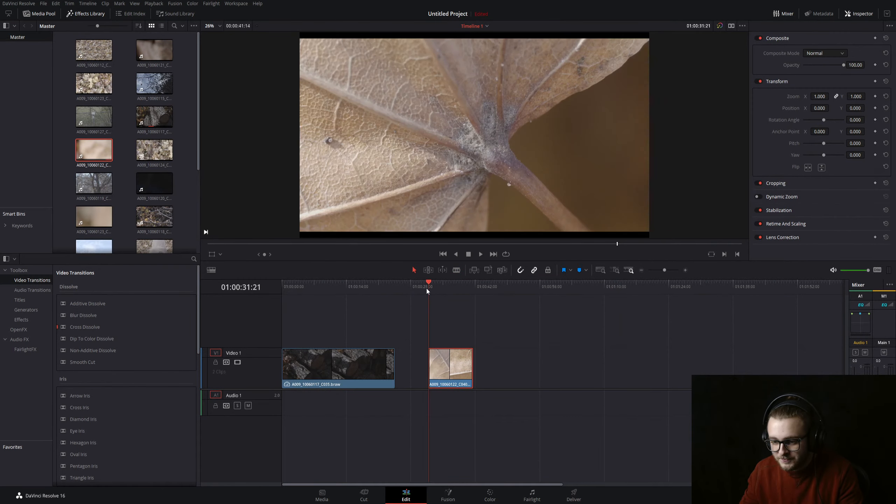
key(space)
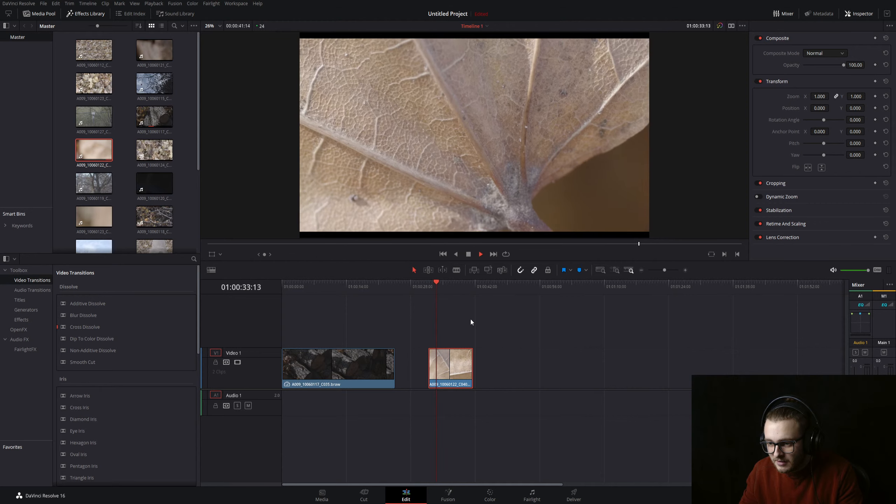
key(space)
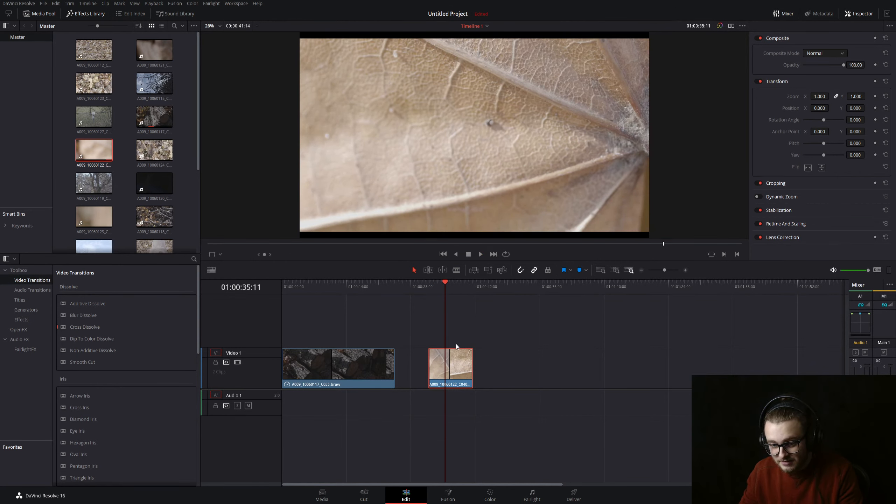
Shorten the end of the leaf shot to about 01:00:39:02 and return the playhead to the shot's start
drag(439, 289, 474, 286)
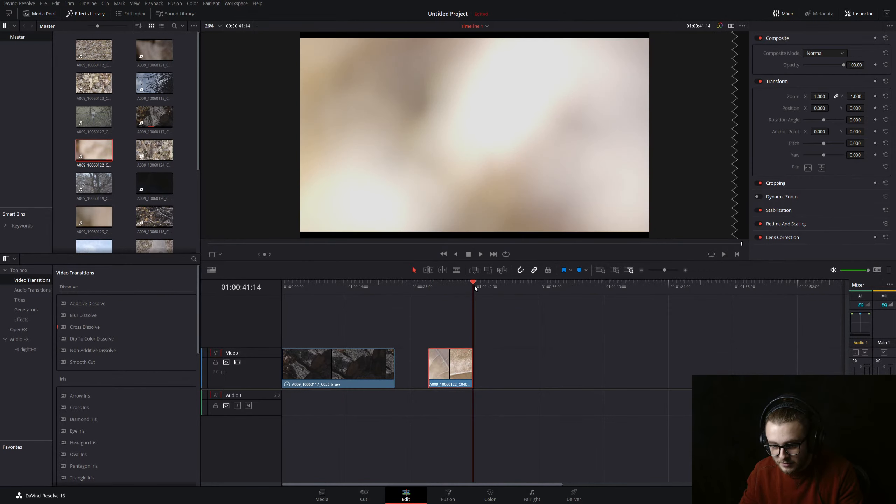
drag(470, 366, 462, 367)
mouse_move(431, 287)
mouse_down()
mouse_move(456, 286)
mouse_move(433, 287)
mouse_up()
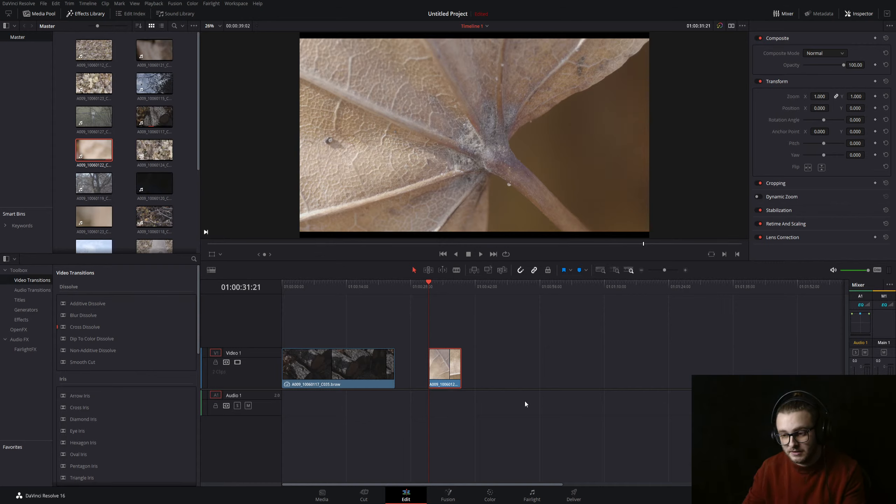
drag(543, 245, 648, 245)
click(431, 288)
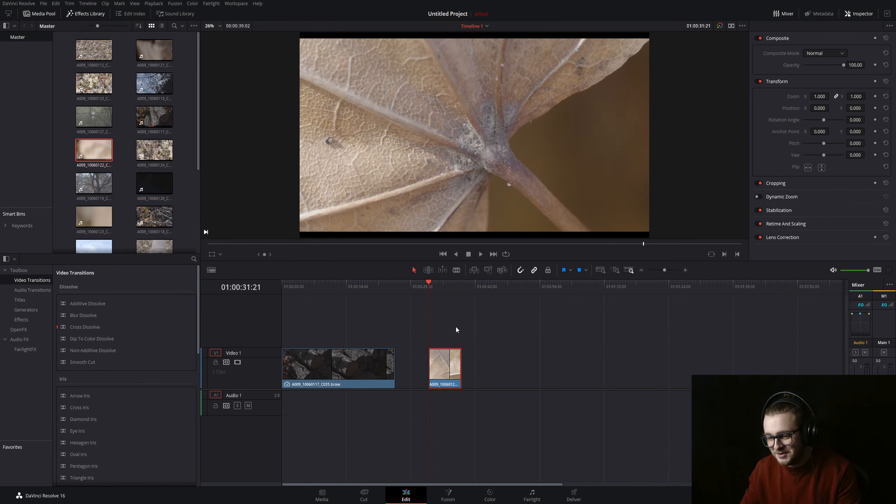
Stabilize the leaf shot in Perspective mode with Zoom on, and play the stabilized shot
click(783, 210)
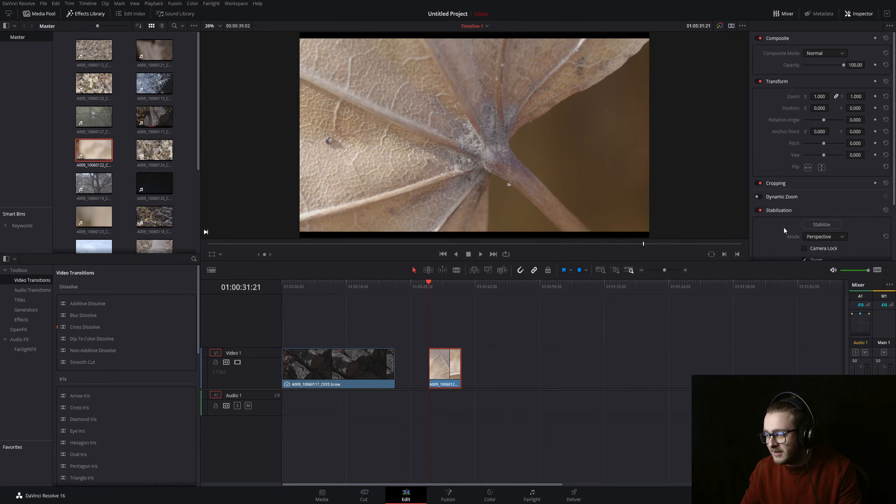
scroll(783, 213, down, 3)
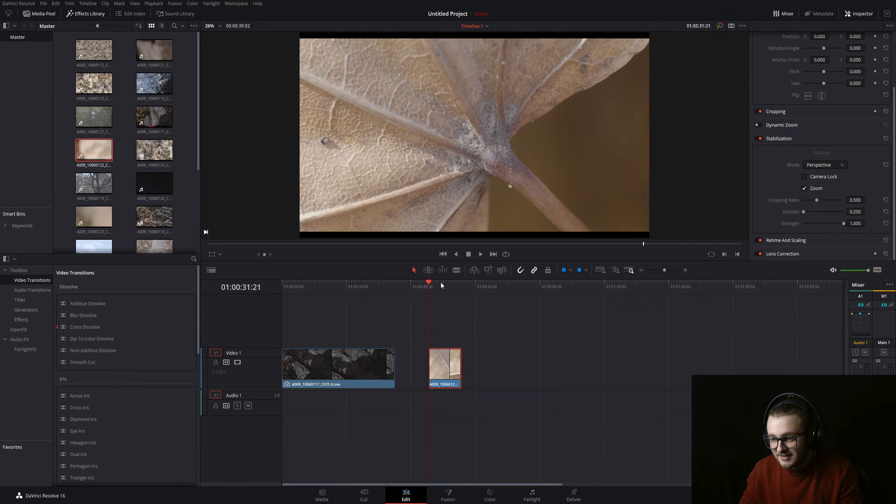
key(space)
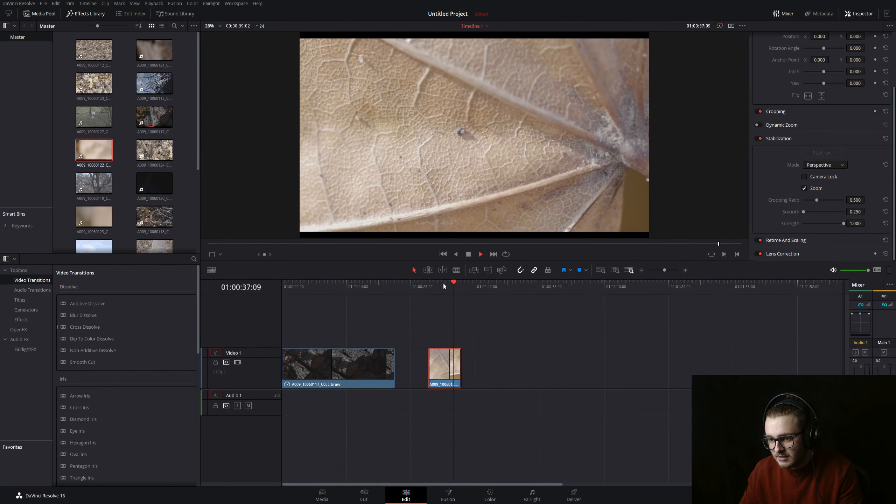
key(space)
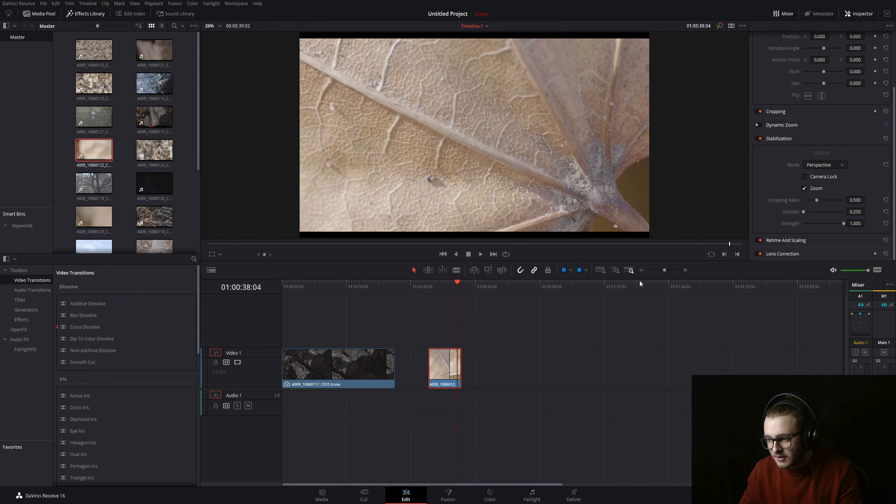
Try to raise the leaf shot's stabilization Strength to 1.5
click(854, 223)
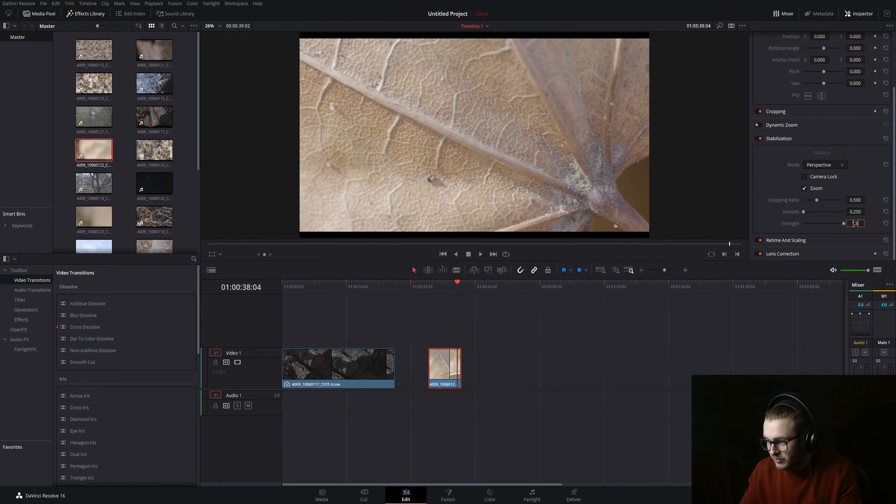
text(1.5)
key(Return)
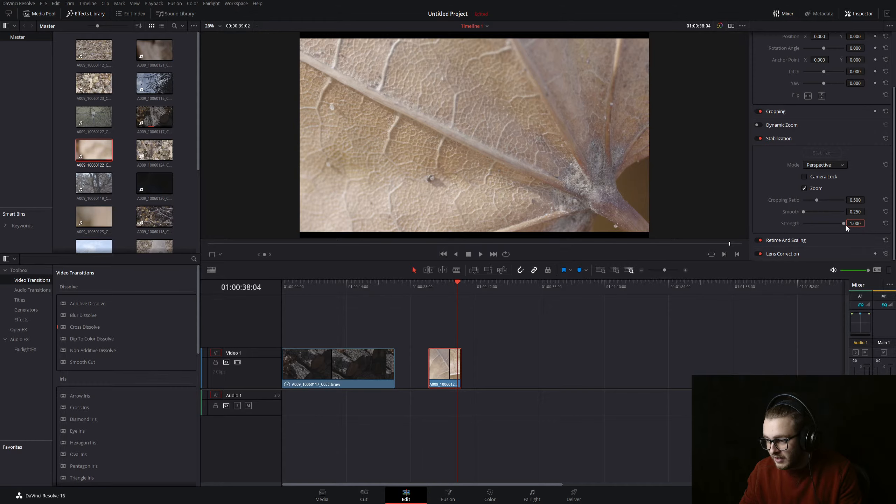
drag(846, 226, 850, 225)
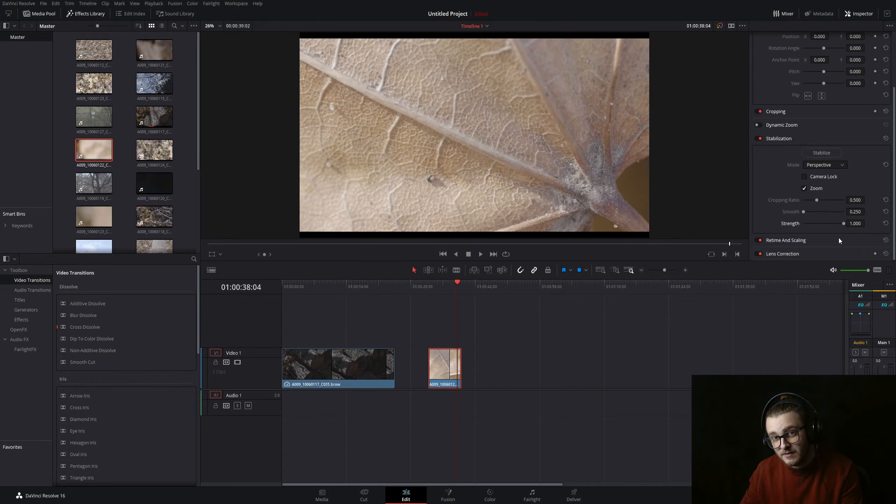
click(855, 223)
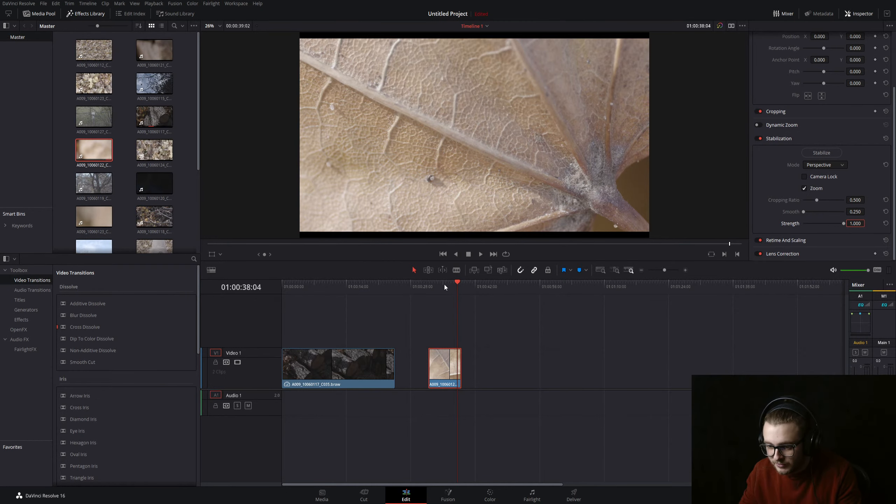
Play the stabilized leaf shot again from its start and return the playhead to 01:00:31:21
click(429, 287)
key(space)
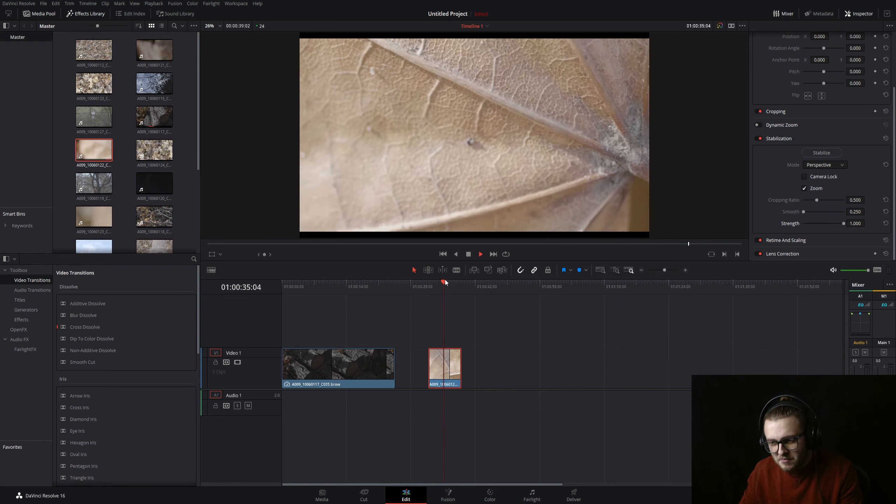
key(space)
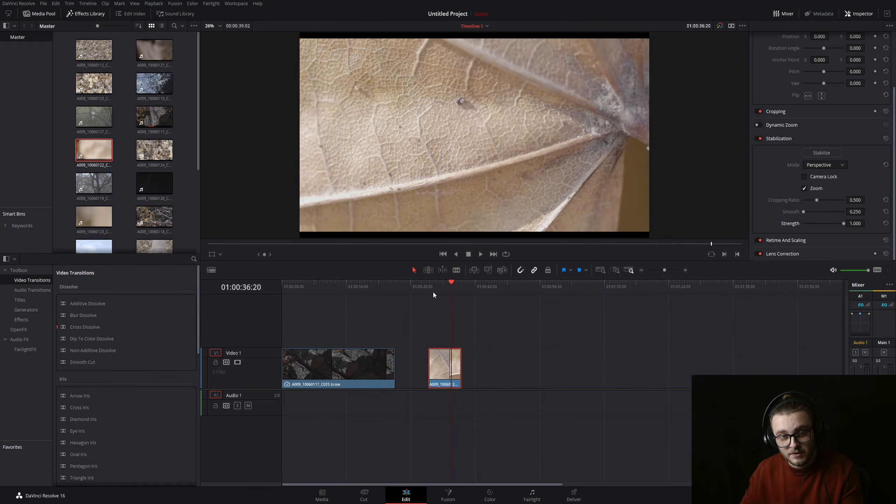
mouse_move(421, 290)
mouse_down()
mouse_move(446, 290)
mouse_move(434, 296)
mouse_up()
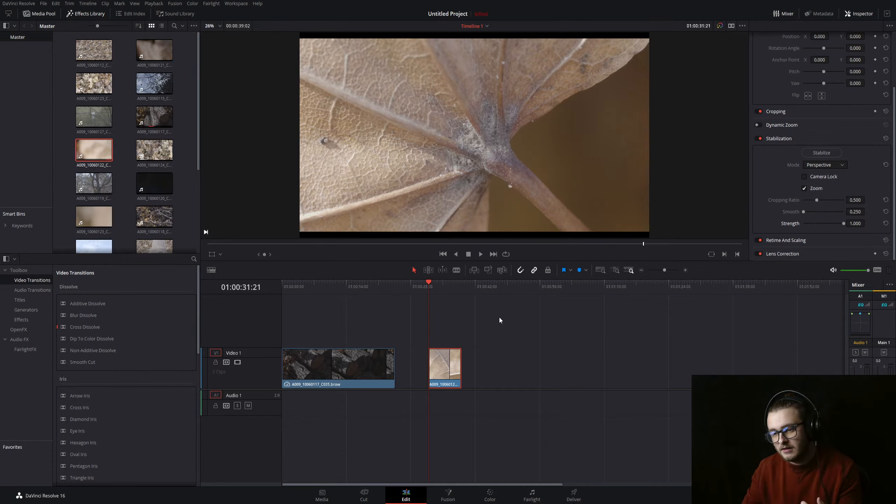
Run the stabilization on the leaf shot again, then briefly view the shot on the Fusion page and return to editing
click(823, 153)
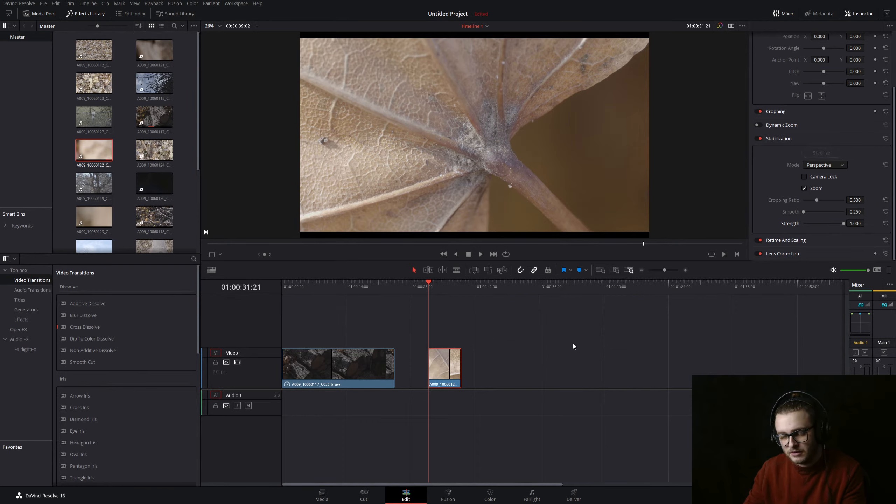
click(455, 496)
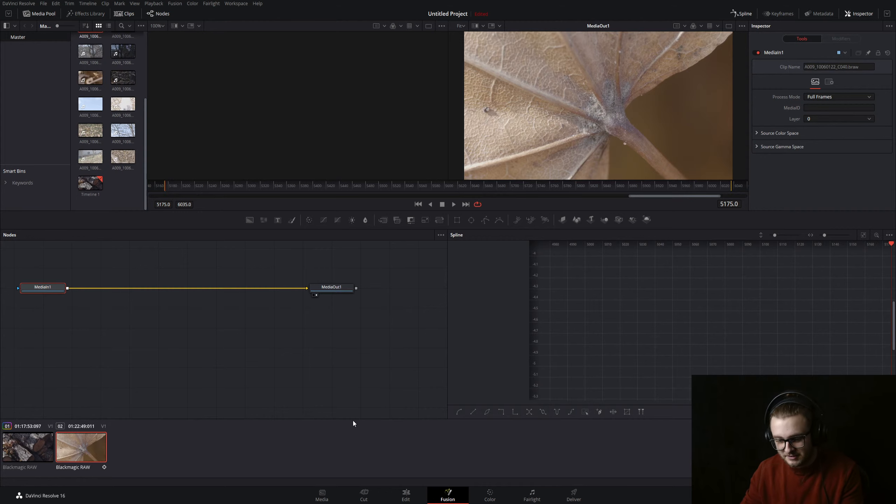
click(406, 494)
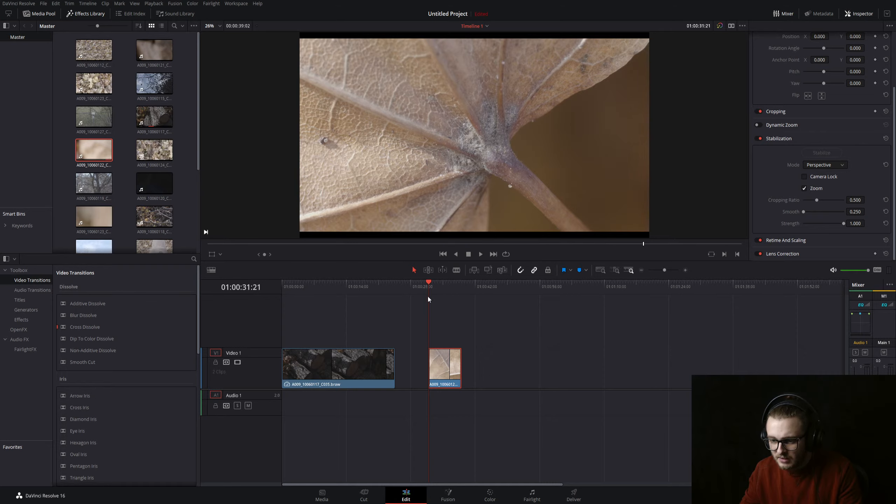
Review the source clip A009_10060122_C040.braw and mark in and out points around a two-second section from about 01:22:21
click(93, 151)
drag(232, 244, 208, 244)
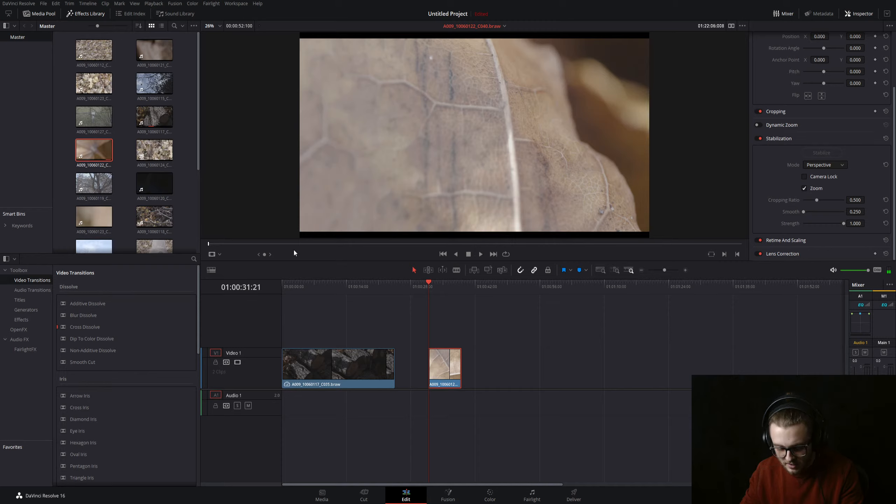
key(space)
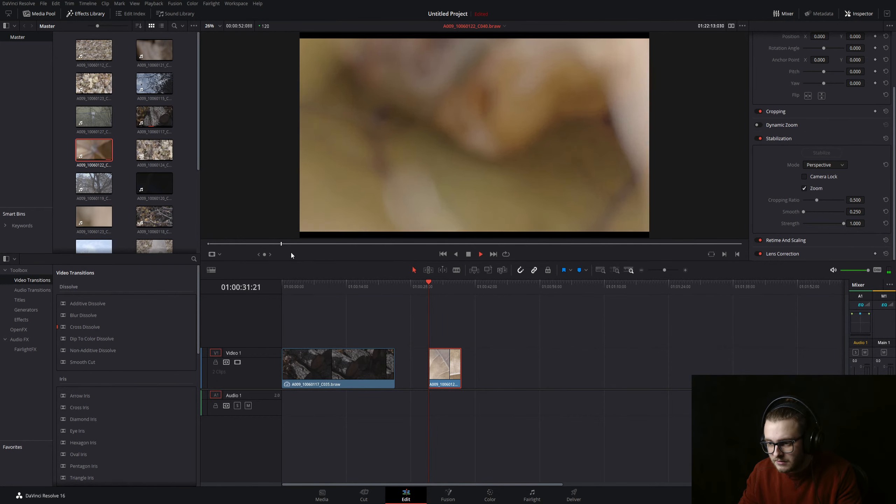
drag(296, 245, 387, 245)
key(i)
key(o)
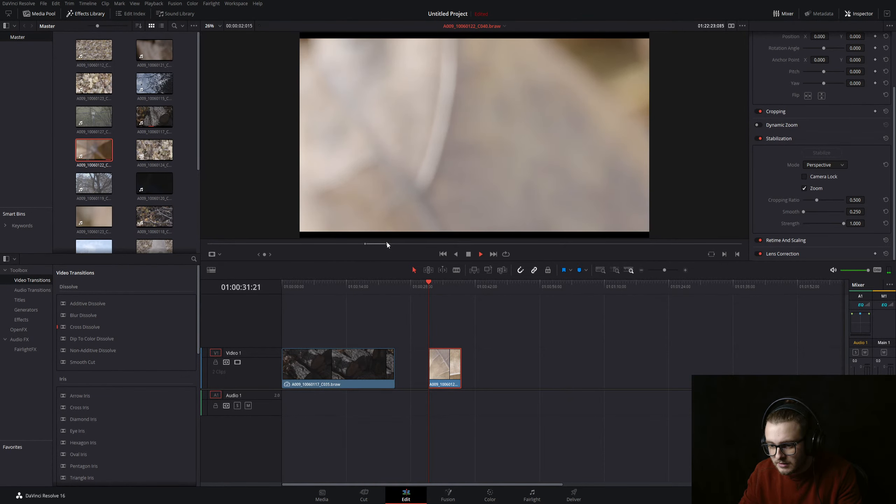
key(space)
key(space)
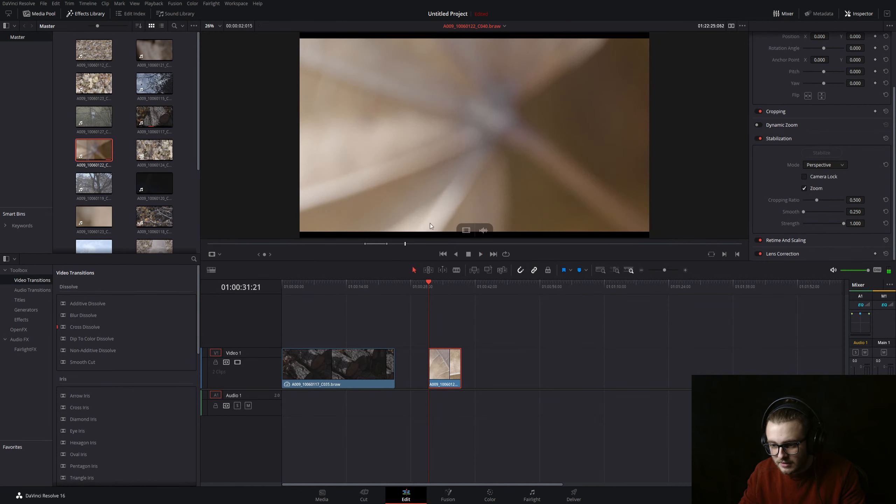
Add only the video of the marked section to Video 1 at about 01:00:46, after the leaf shot, and play it
drag(465, 232, 502, 366)
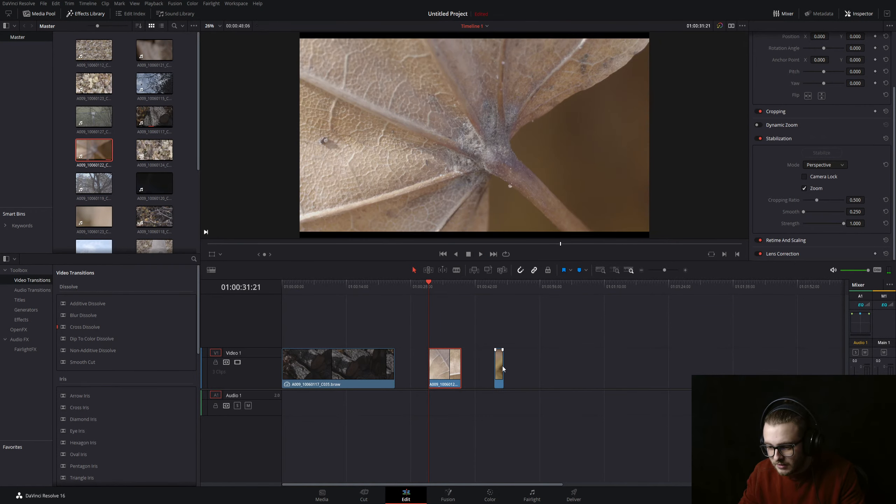
mouse_move(494, 289)
mouse_down()
mouse_move(503, 292)
mouse_move(494, 291)
mouse_up()
key(space)
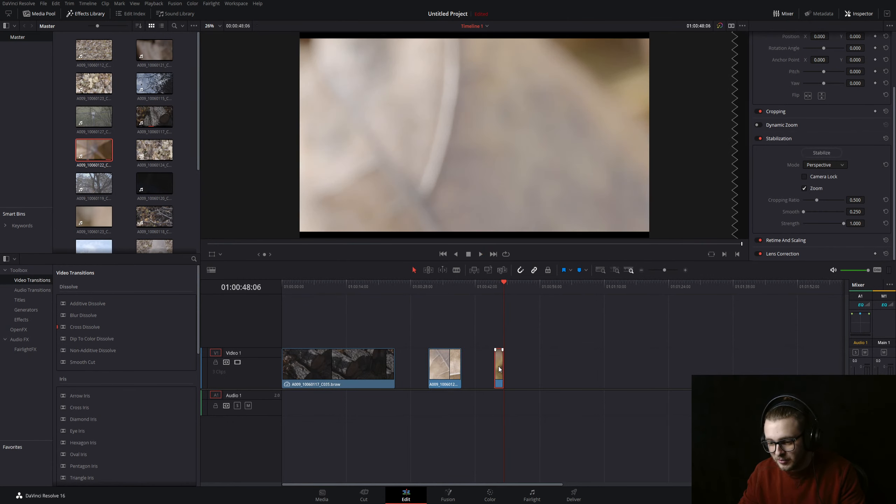
Grade the third clip on the Color page with a gentle S-curve that raises the highlights and lowers the shadows
click(490, 494)
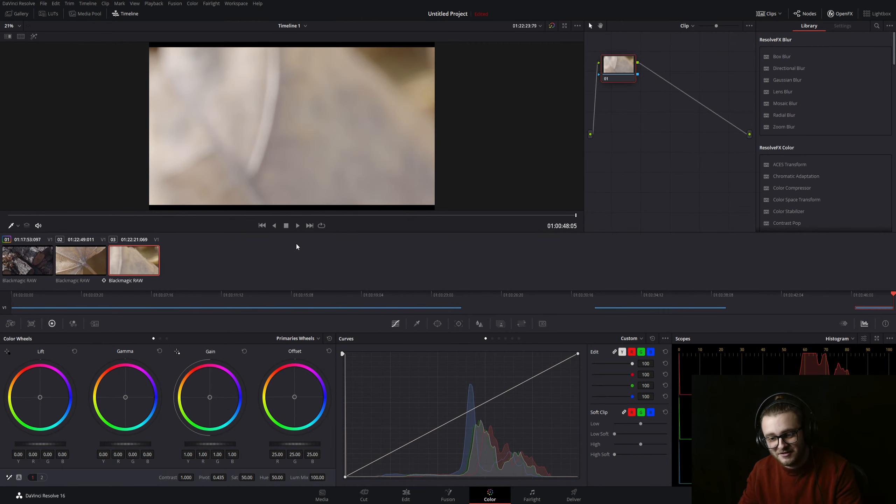
click(216, 215)
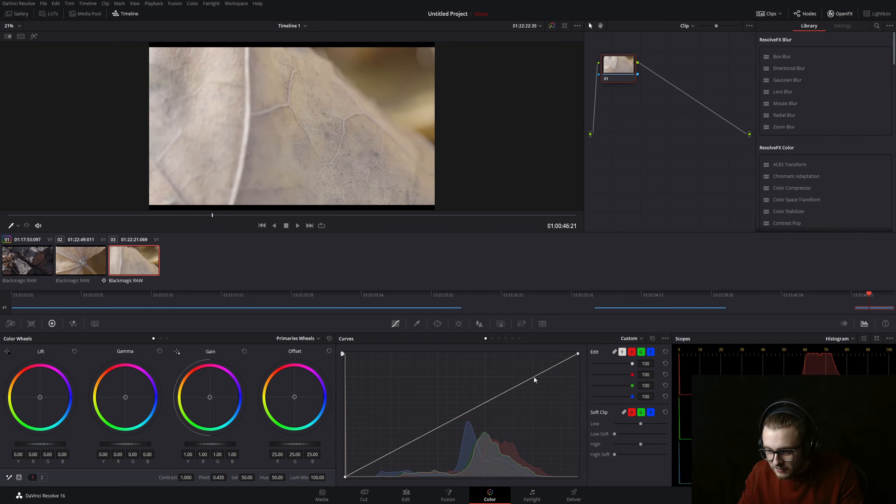
drag(534, 379, 532, 369)
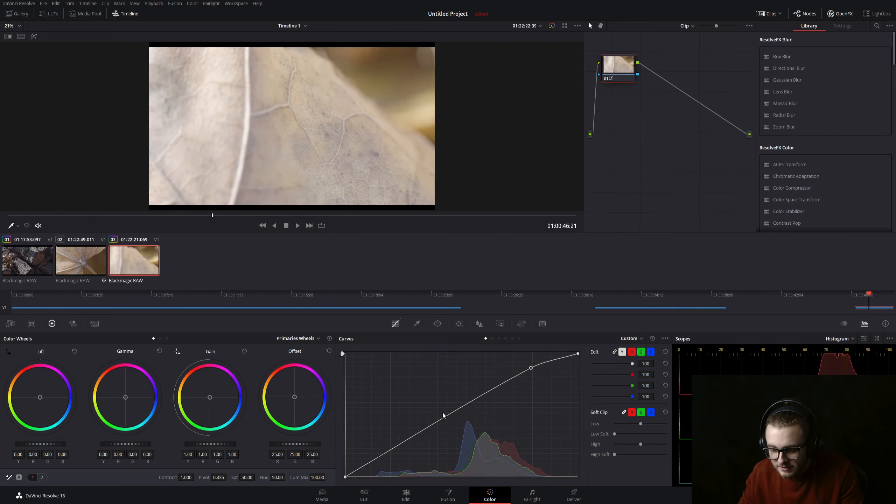
drag(390, 451, 393, 458)
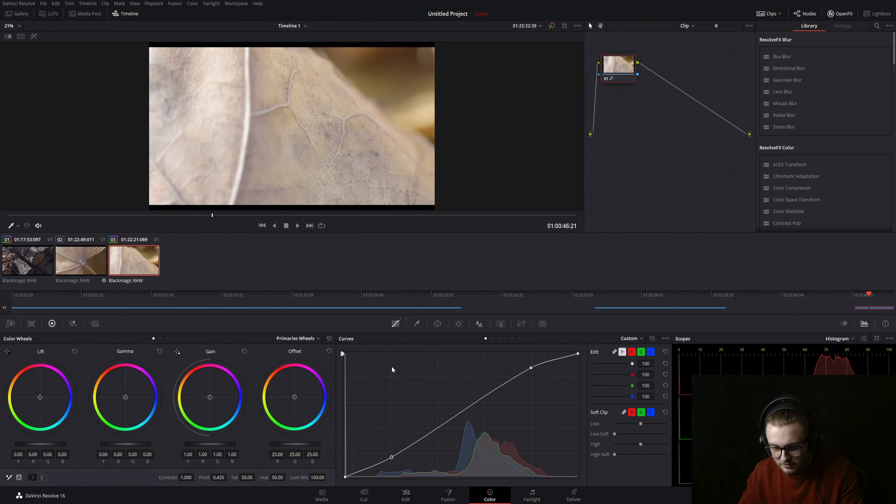
Return to editing and play the second clip, the leaf close-up, repeatedly from its start at 01:00:31:21 to examine the camera movement
click(405, 495)
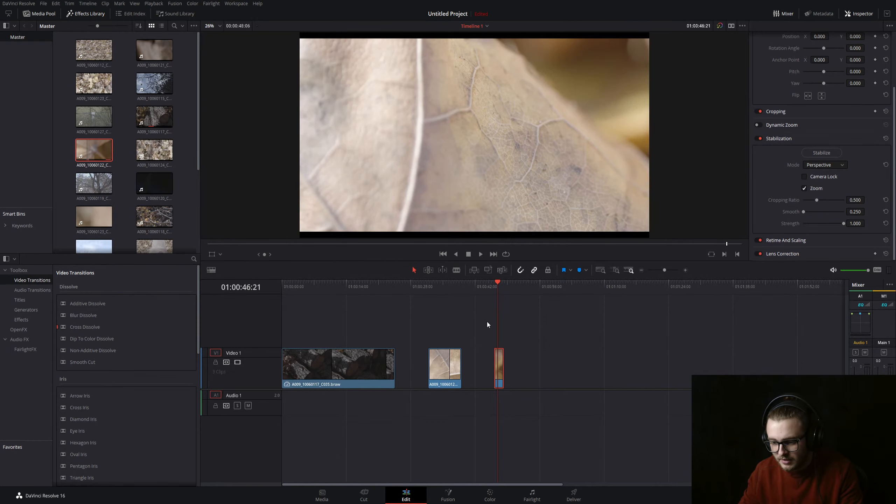
click(430, 287)
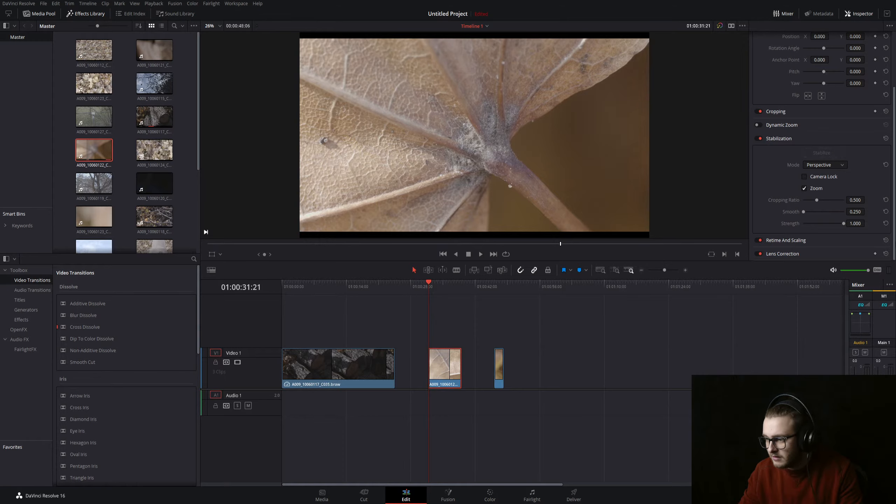
key(space)
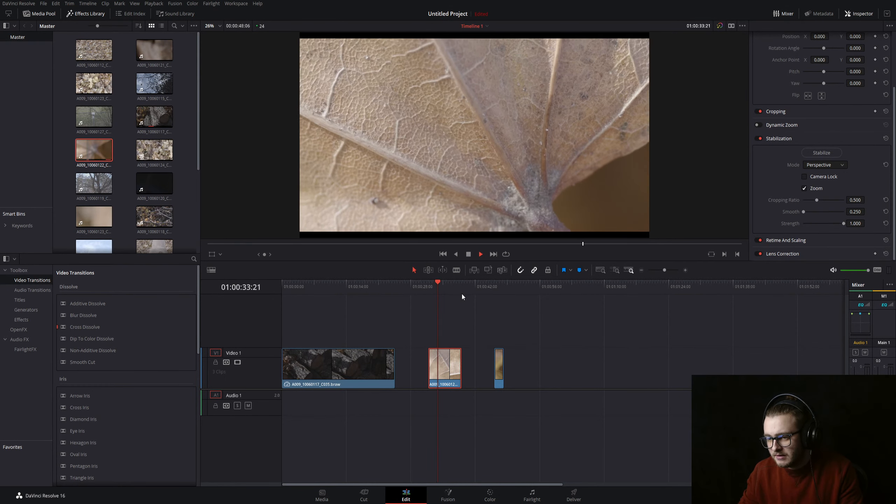
key(space)
click(428, 287)
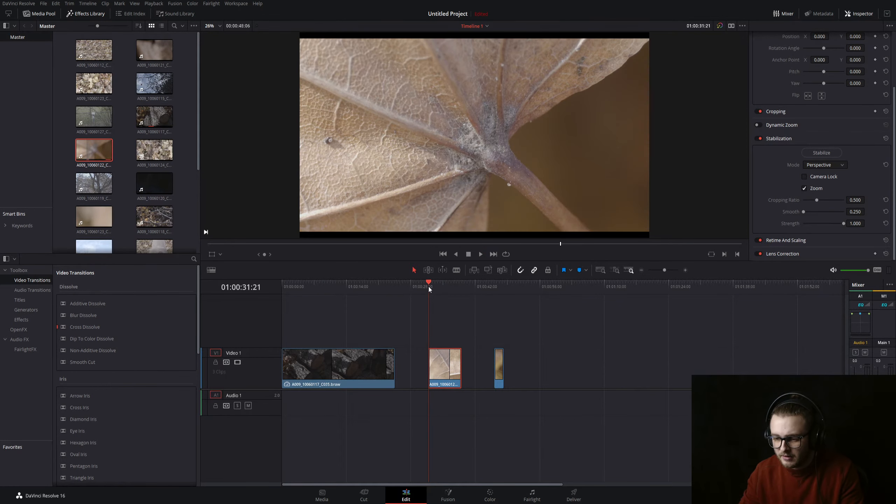
key(space)
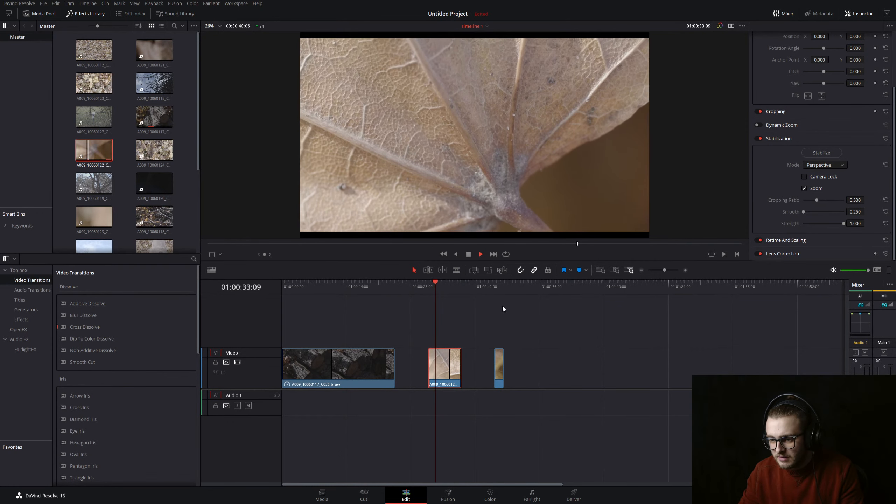
key(space)
click(427, 287)
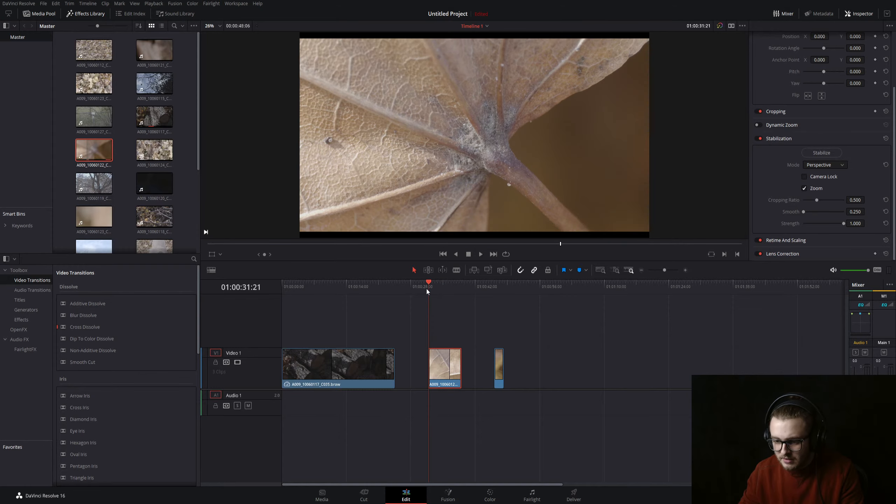
Open the leaf shot on the Fusion page, hide the Spline view and space MediaIn1 and MediaOut1 far apart
click(447, 495)
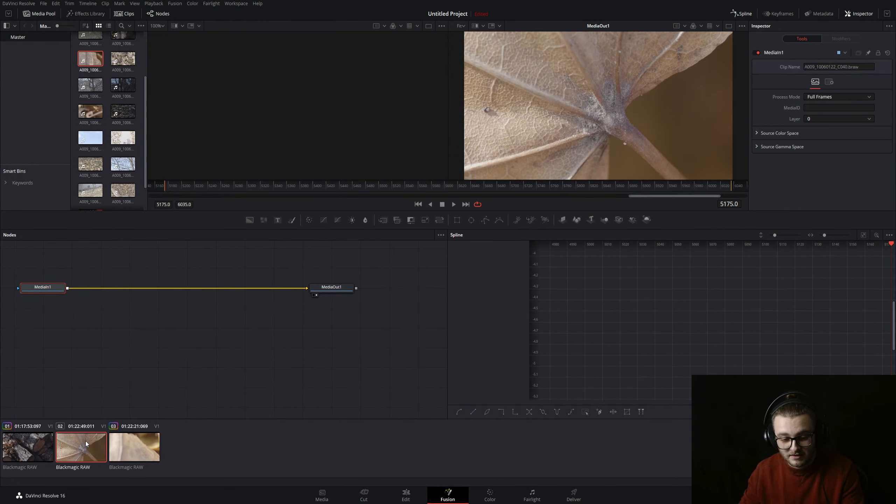
drag(17, 276, 362, 334)
drag(351, 288, 411, 296)
key(F8)
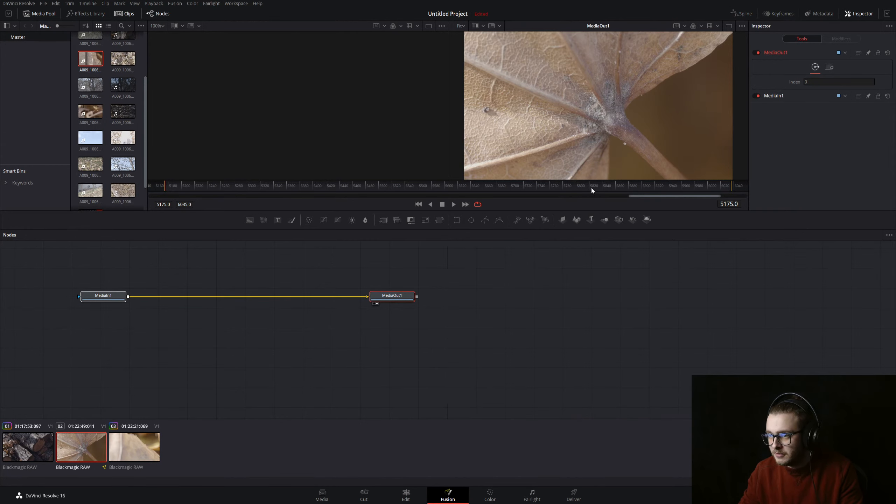
drag(405, 296, 660, 303)
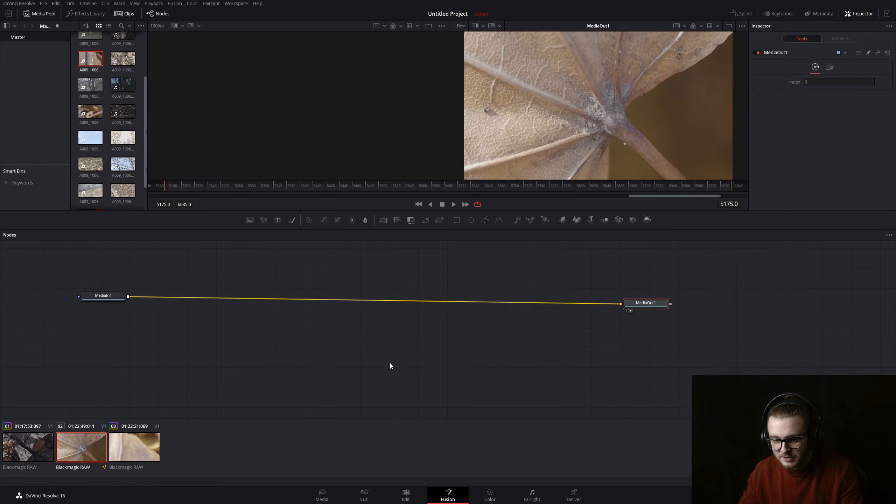
click(344, 346)
Add a Planar Tracker node after MediaIn1 and place it midway between MediaIn1 and MediaOut1
click(103, 295)
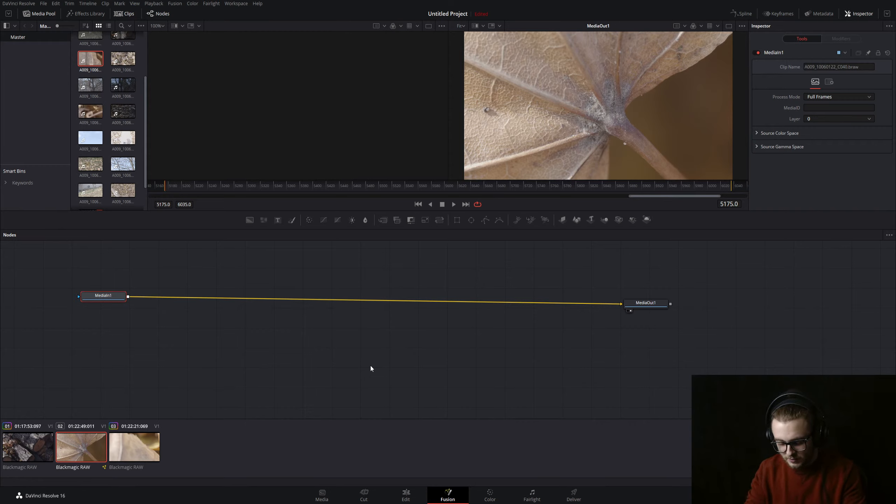
key(shift+space)
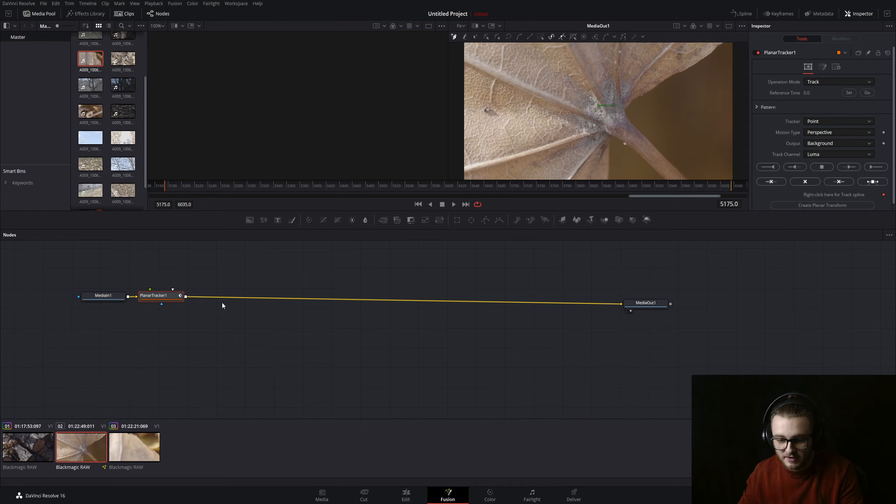
drag(161, 295, 308, 302)
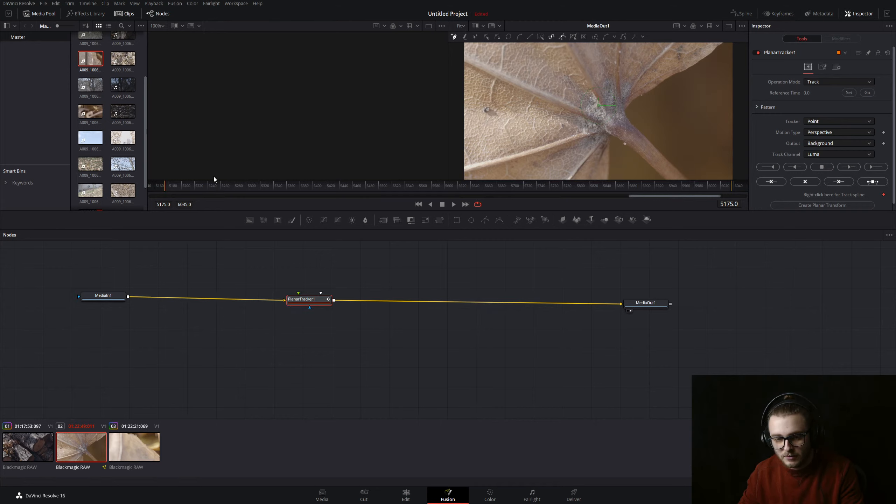
Scrub through the leaf shot in Fusion to examine its movement and return to its first frame, 5175
drag(163, 185, 237, 194)
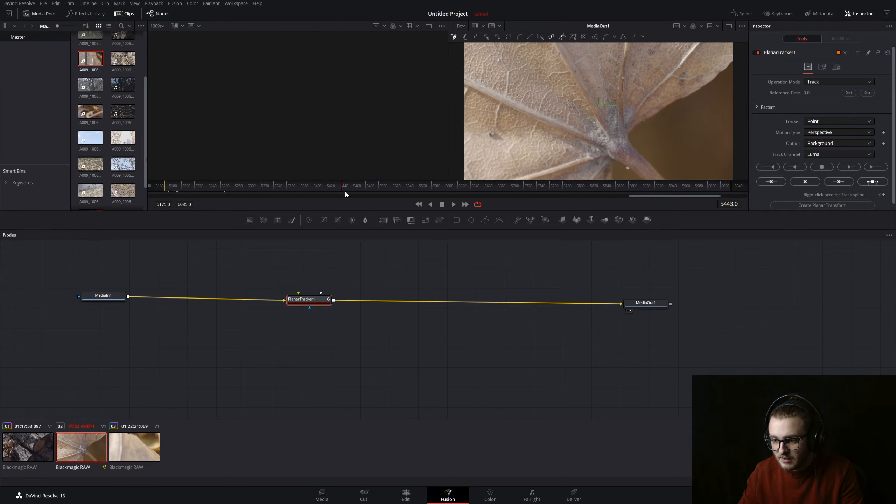
drag(385, 194, 208, 190)
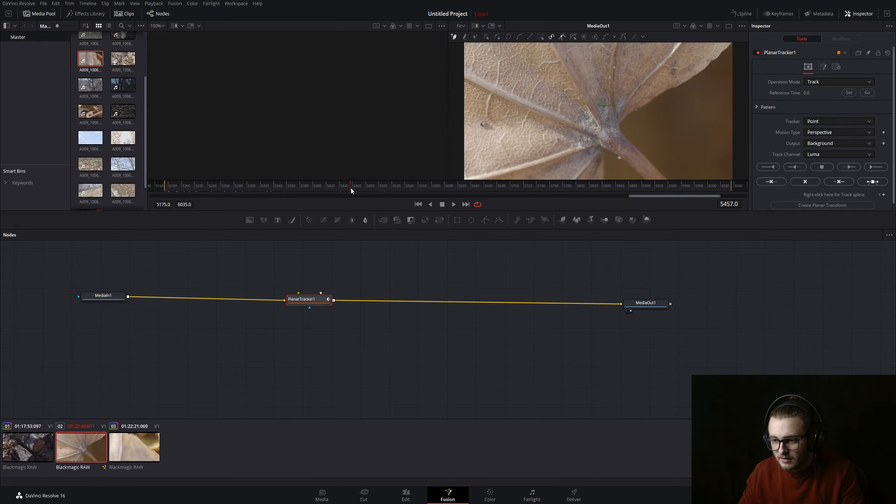
drag(351, 188, 705, 191)
click(164, 196)
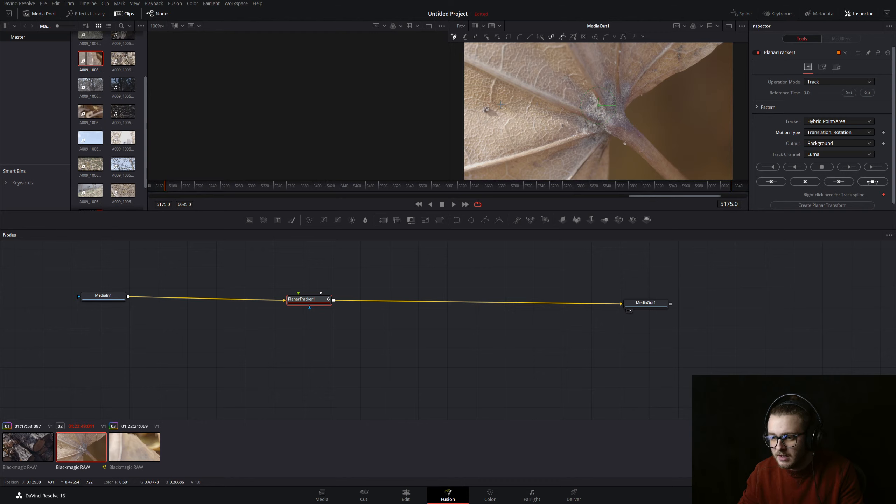
Draw a closed 11-point tracking outline around the leaf surface, including the vein junction and the start of the stem
click(507, 64)
click(481, 75)
click(473, 110)
click(488, 143)
click(523, 157)
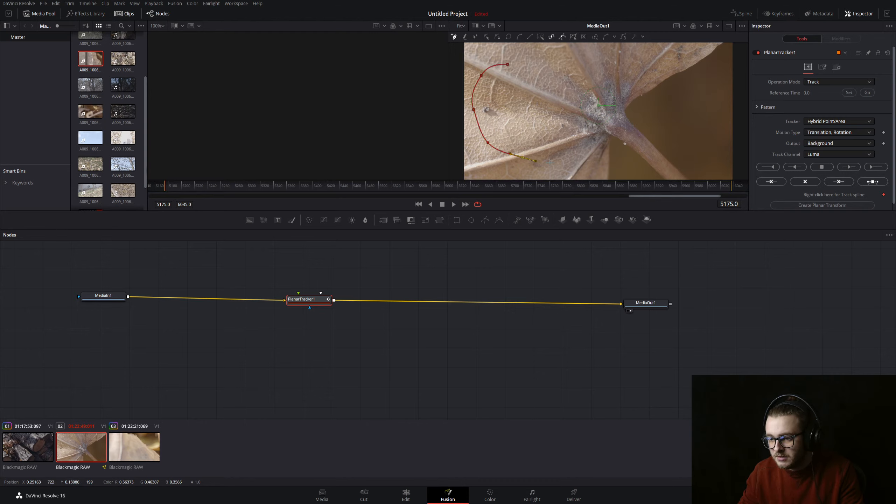
click(568, 165)
click(607, 168)
click(644, 159)
click(654, 111)
click(610, 75)
click(549, 67)
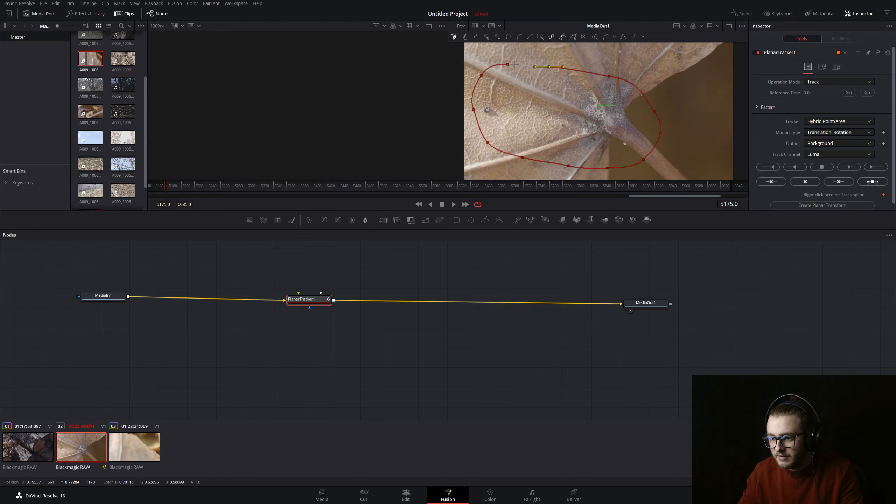
click(507, 65)
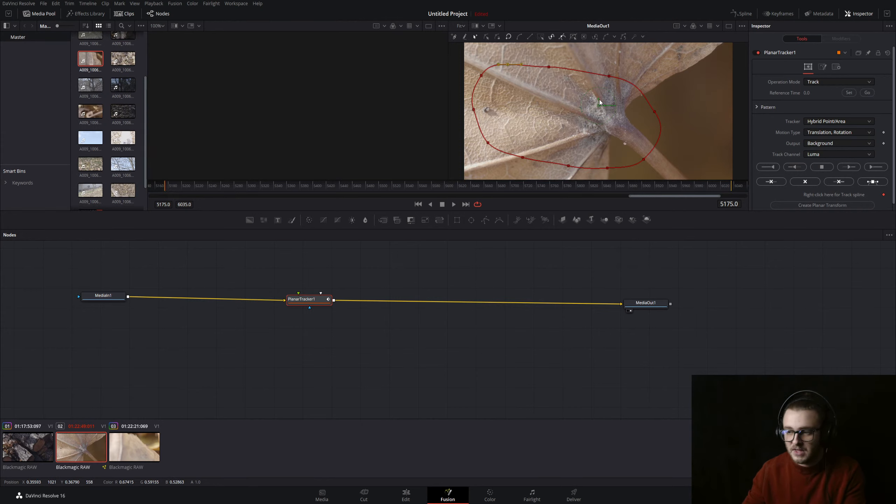
Set the planar tracker's reference time to frame 5175 and track the outlined area forward to the end of the shot
click(876, 166)
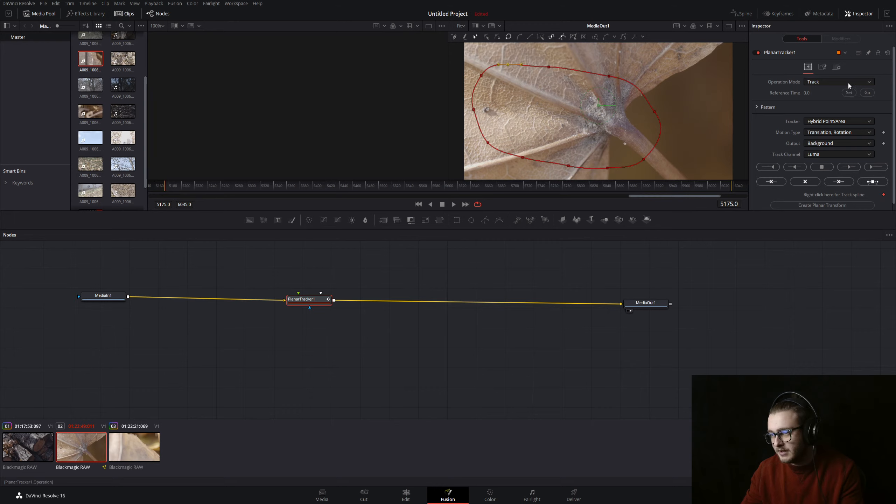
click(848, 92)
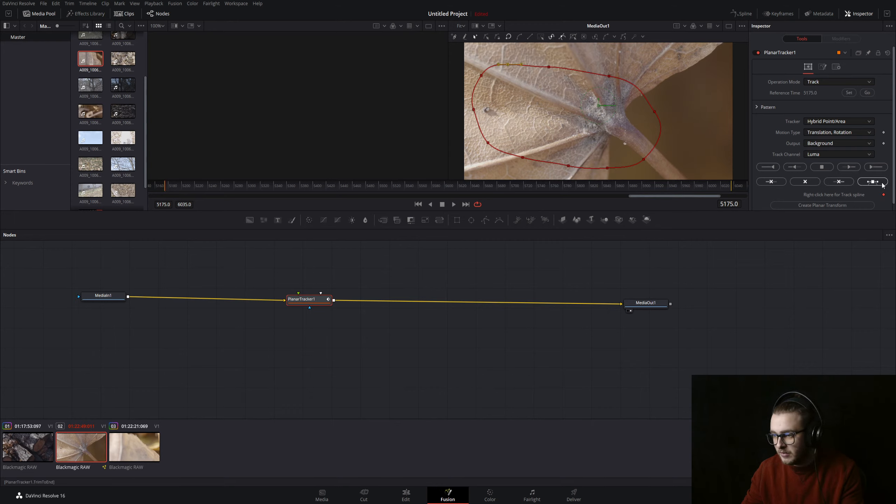
click(876, 167)
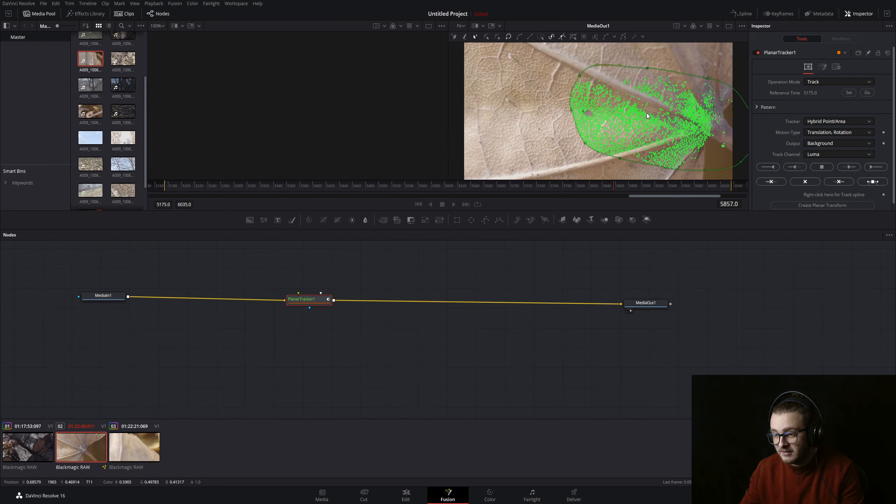
scroll(603, 139, down, 3)
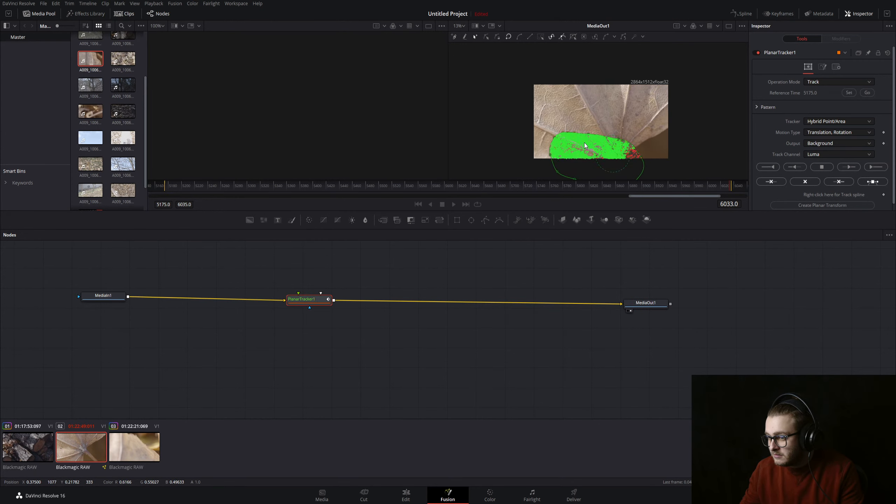
Set the planar tracker's operation mode to Stabilize and play the shot from near its start to check it
click(168, 187)
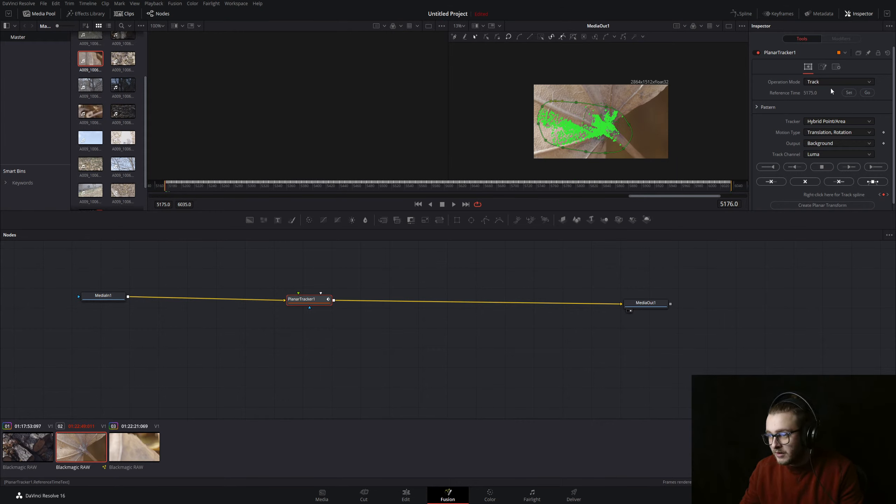
click(825, 117)
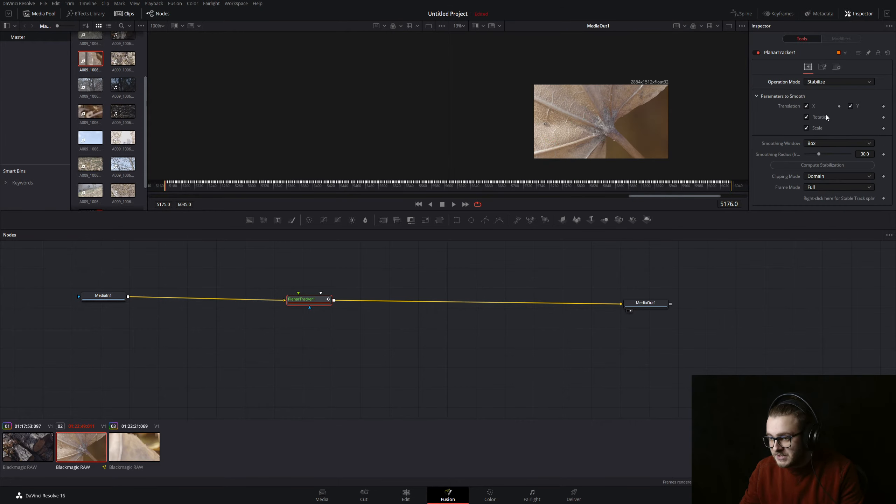
click(825, 82)
click(822, 46)
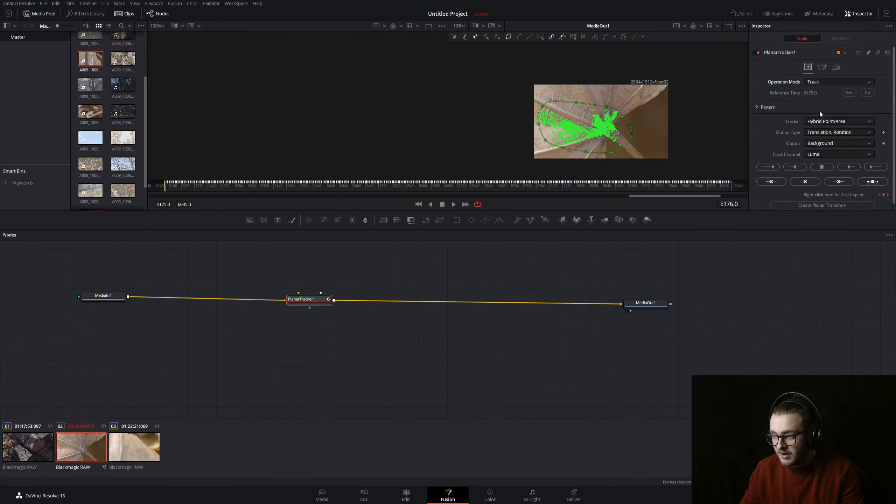
key(ctrl+z)
key(space)
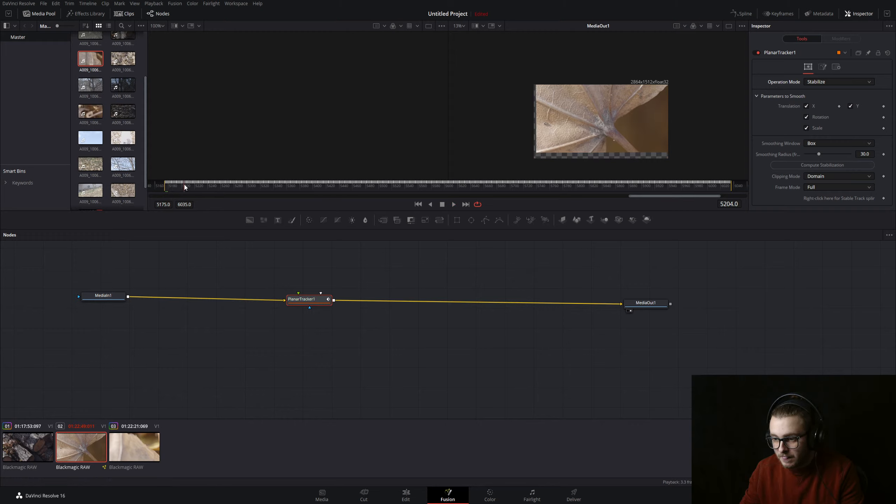
key(space)
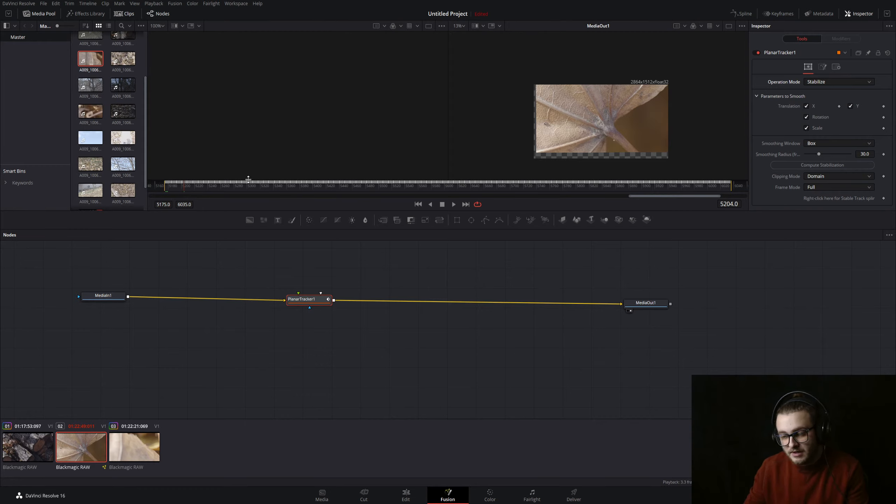
click(442, 204)
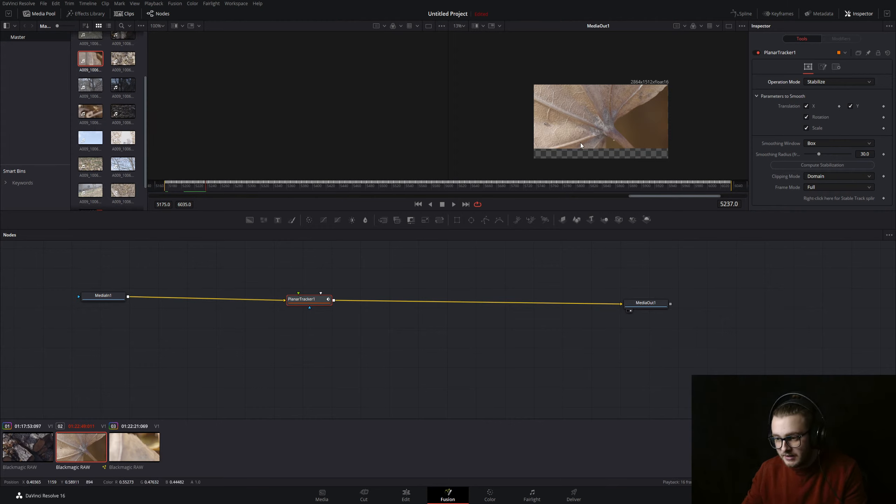
Add a Transform node after the planar tracker and enlarge the image to a size of about 1.52
drag(300, 303, 184, 301)
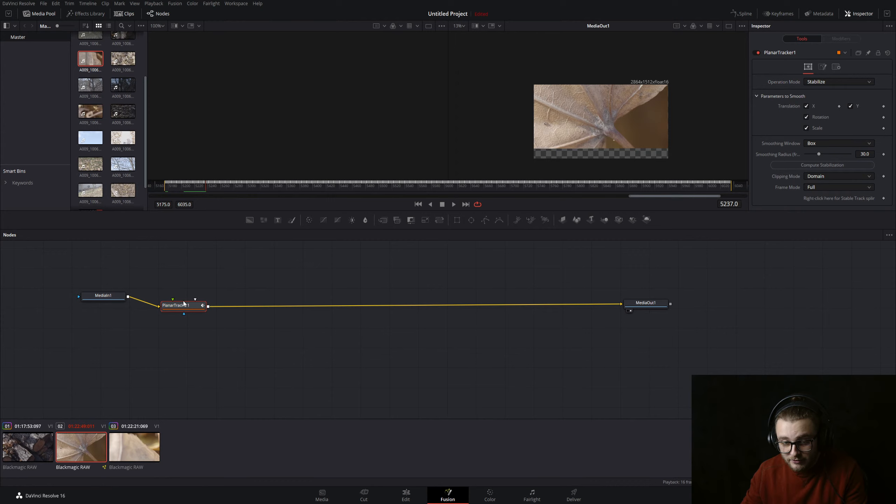
click(442, 221)
drag(238, 310, 285, 307)
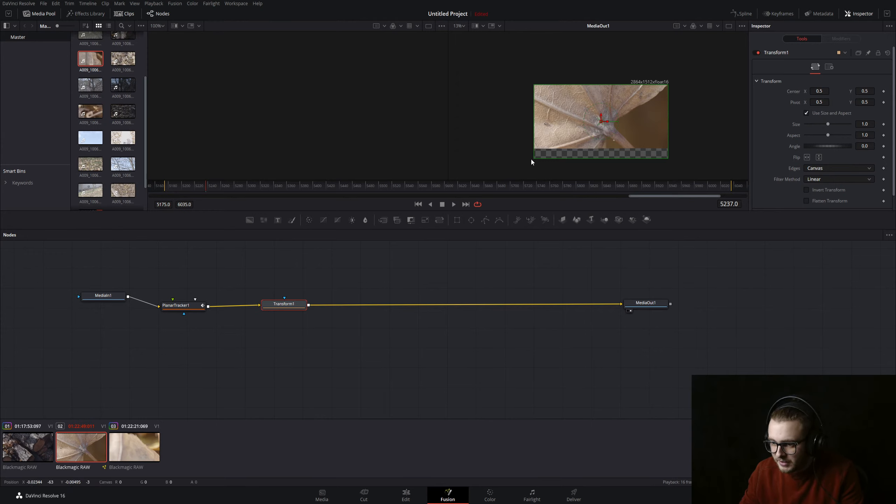
drag(534, 158, 500, 177)
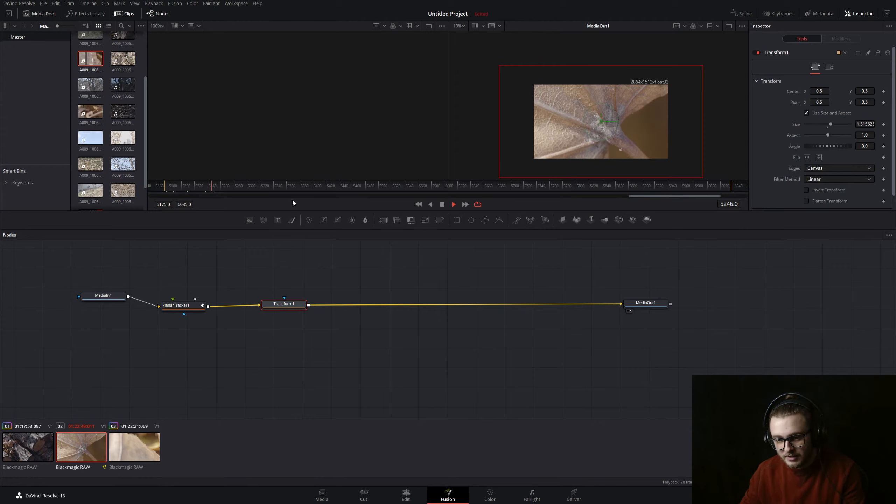
Keyframe the Transform's centre at frame 5515, and at frame 5564 shift it to about X 0.84, Y 0.485 to cover the empty edge
drag(269, 184, 351, 188)
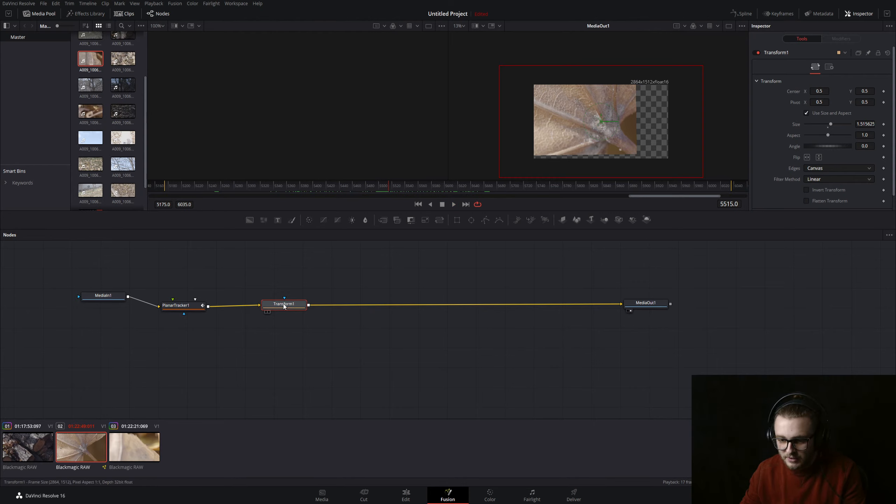
click(883, 91)
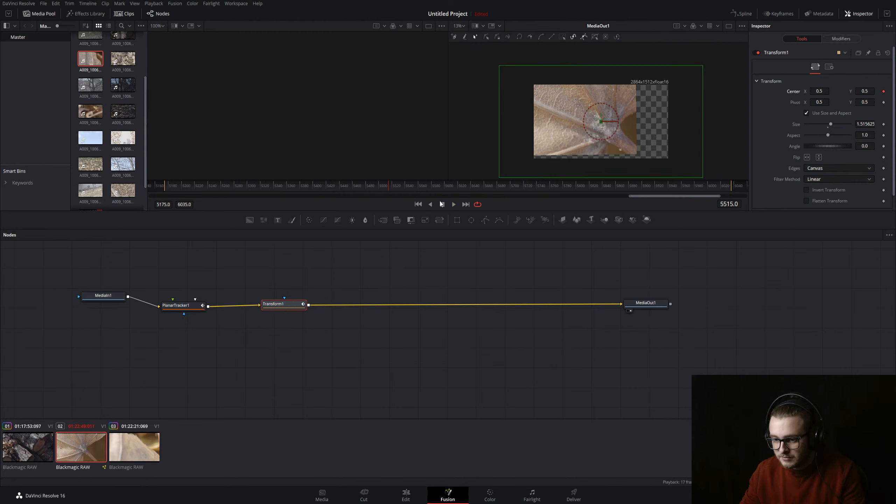
click(453, 204)
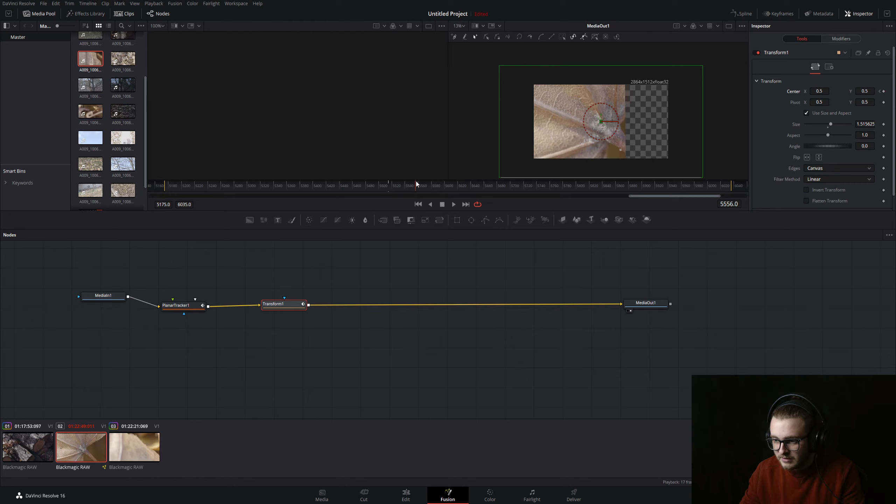
drag(600, 121, 641, 124)
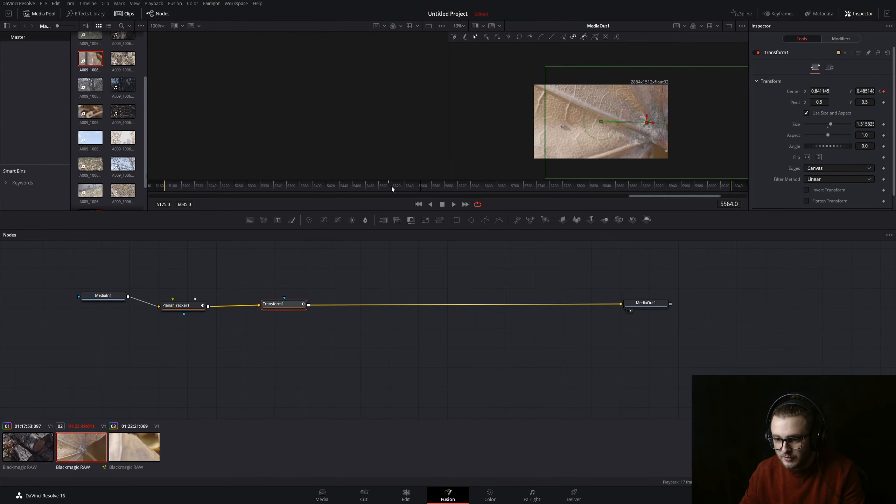
Play the leaf shot from before the Transform's centre keyframes to past the last one to check the framing
click(376, 185)
key(space)
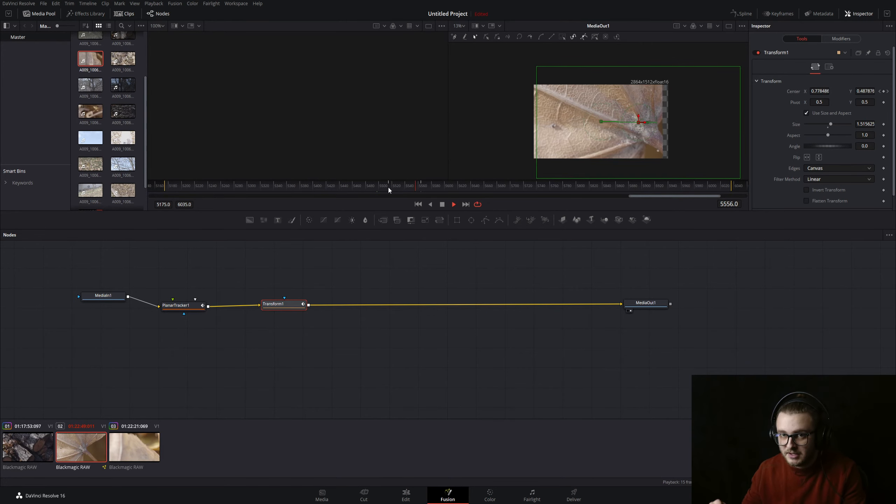
key(space)
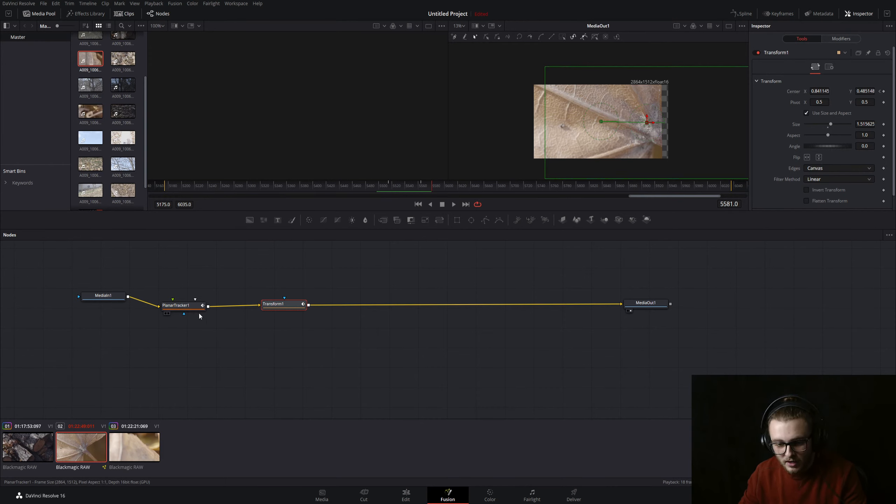
Set the planar tracker's operation mode to Steady and play the shot from near its start to check the stabilization
click(187, 305)
click(825, 85)
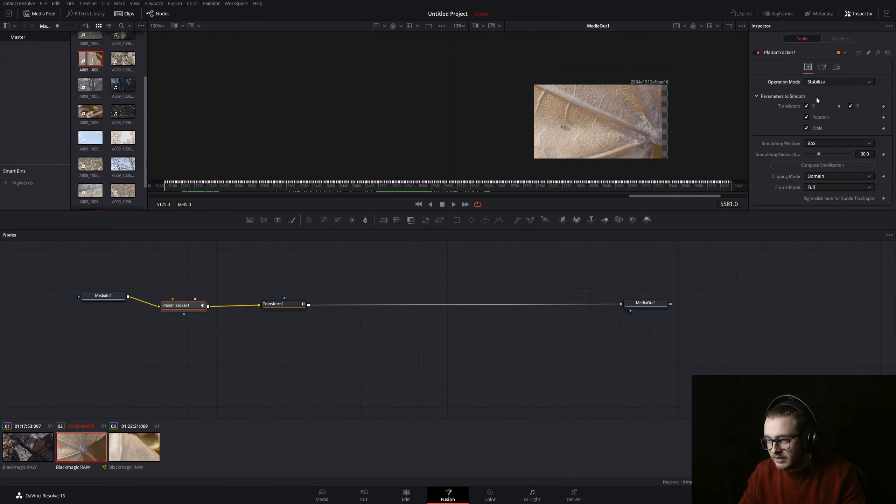
click(817, 95)
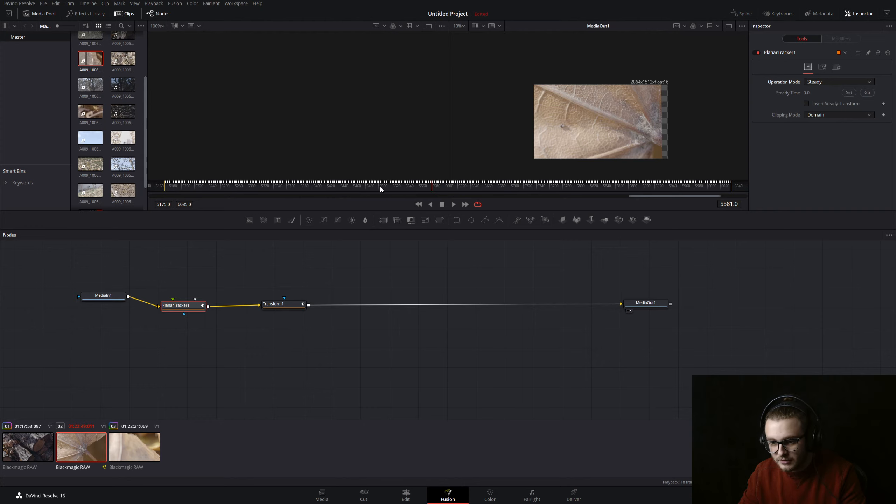
click(295, 185)
click(169, 188)
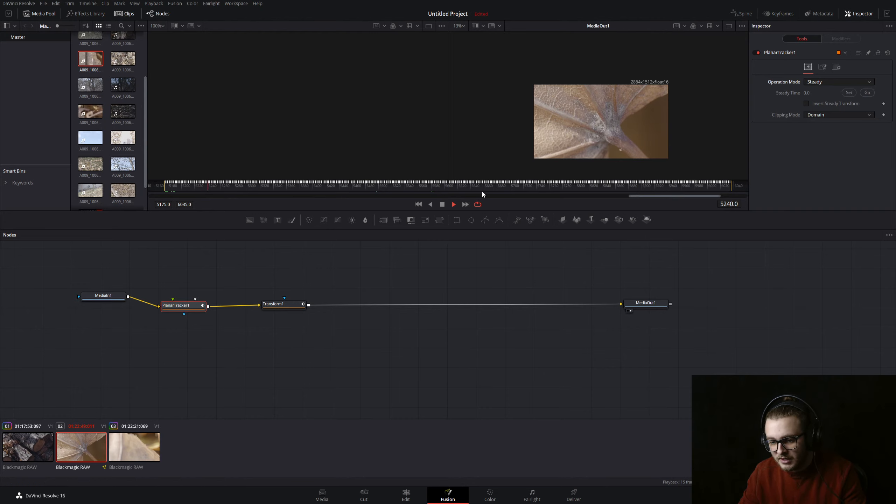
click(282, 304)
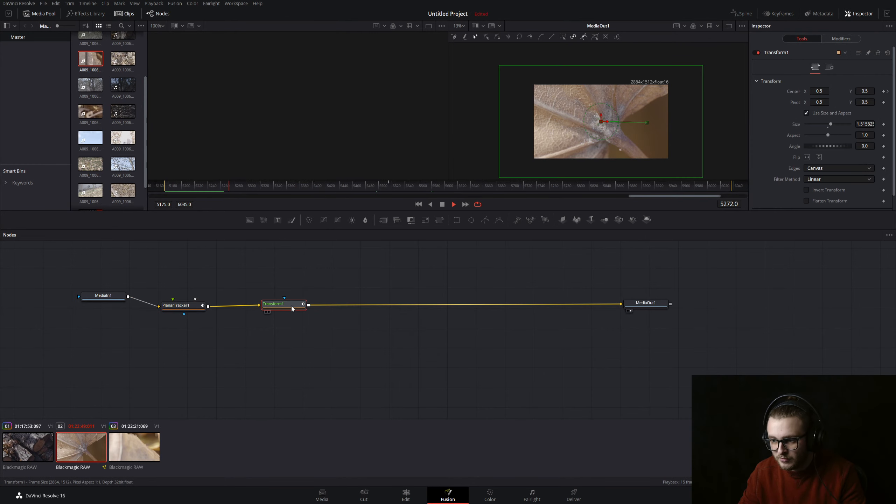
click(392, 277)
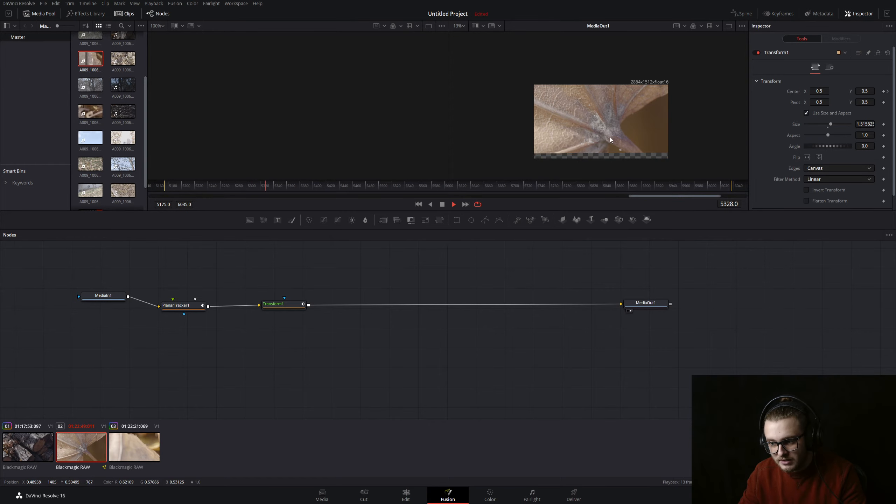
key(space)
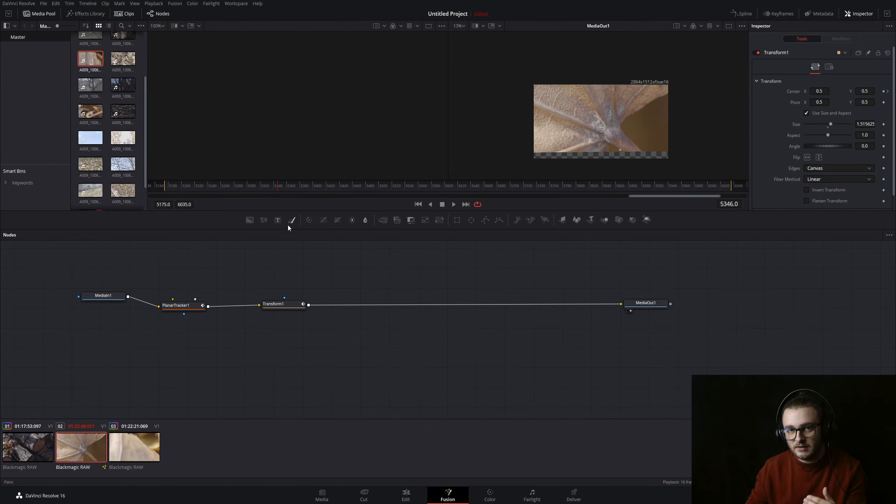
click(285, 306)
drag(285, 307, 301, 320)
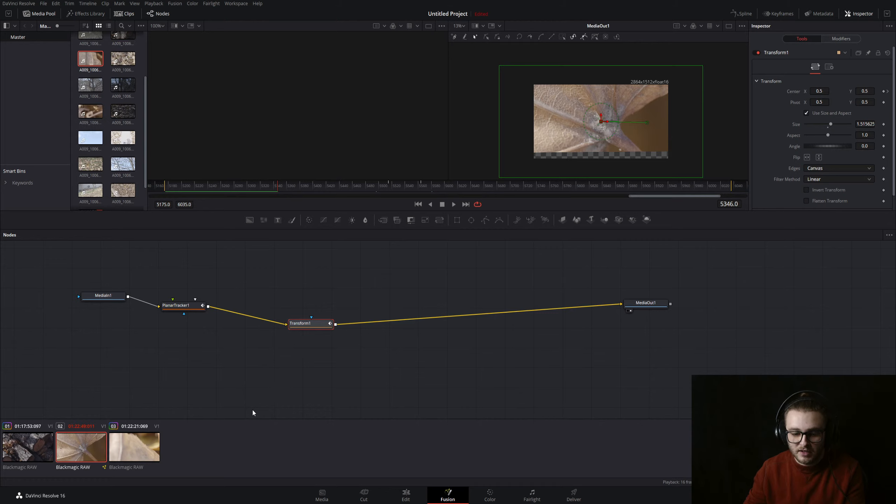
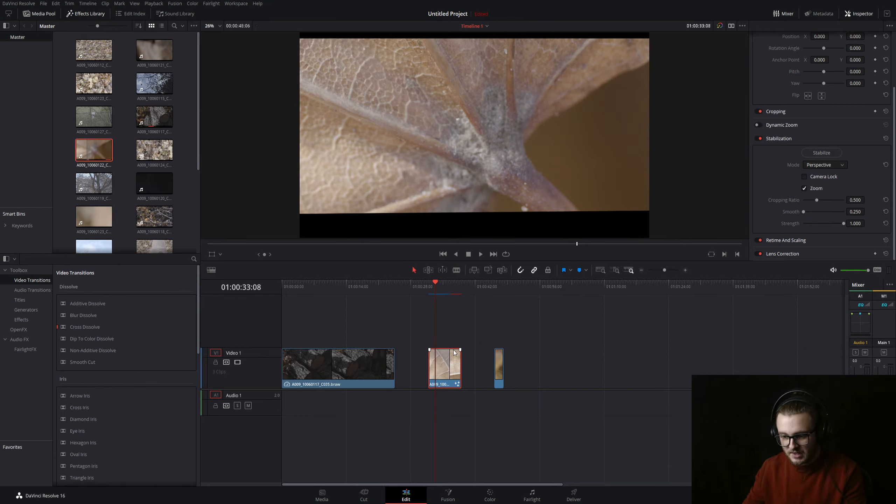
Delete the PlanarTracker and Transform nodes from the leaf shot's Fusion composition and return to the Edit page
key(ctrl+z)
key(ctrl+shift+z)
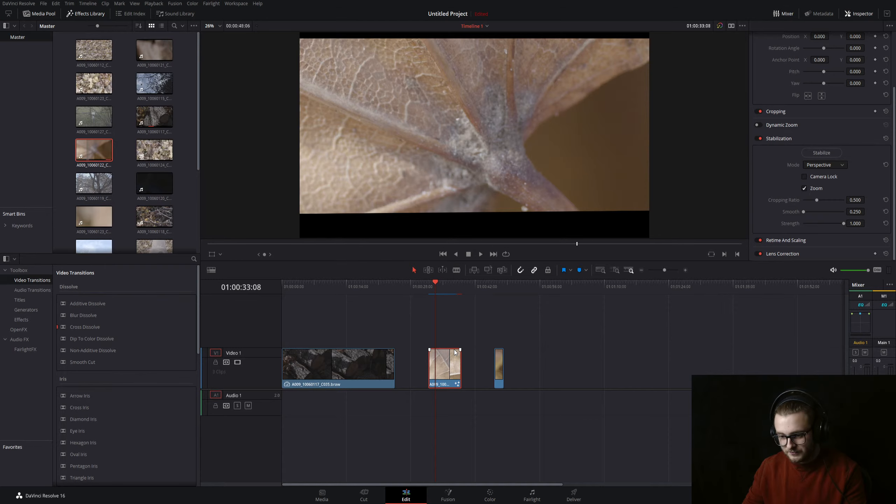
click(447, 494)
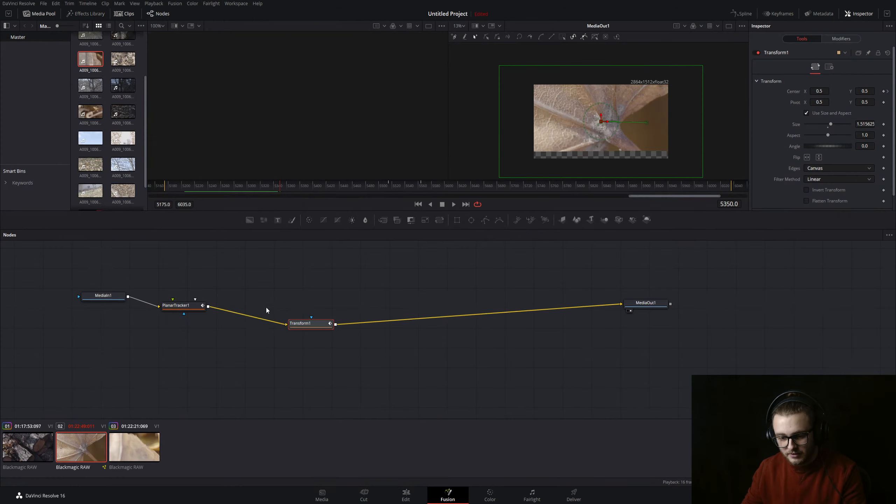
drag(180, 279, 342, 366)
key(Delete)
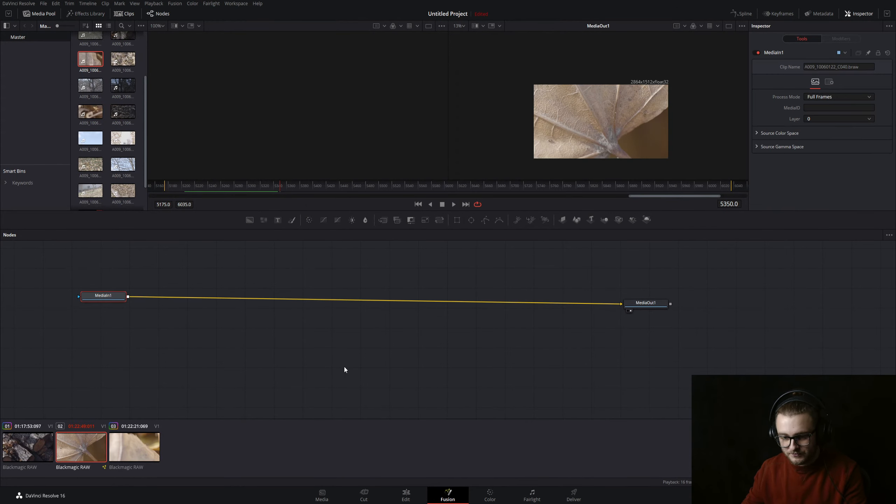
click(424, 495)
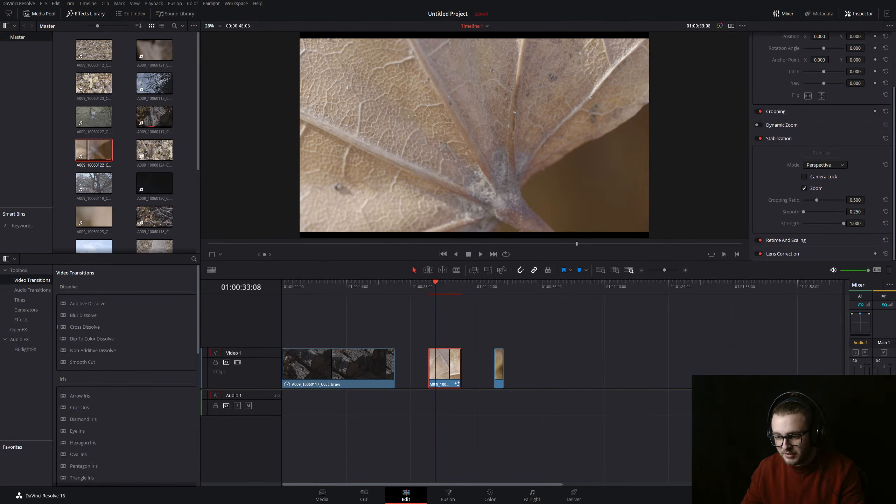
Extend the end of the third timeline clip until the timeline is about 00:00:56:18 long
click(496, 288)
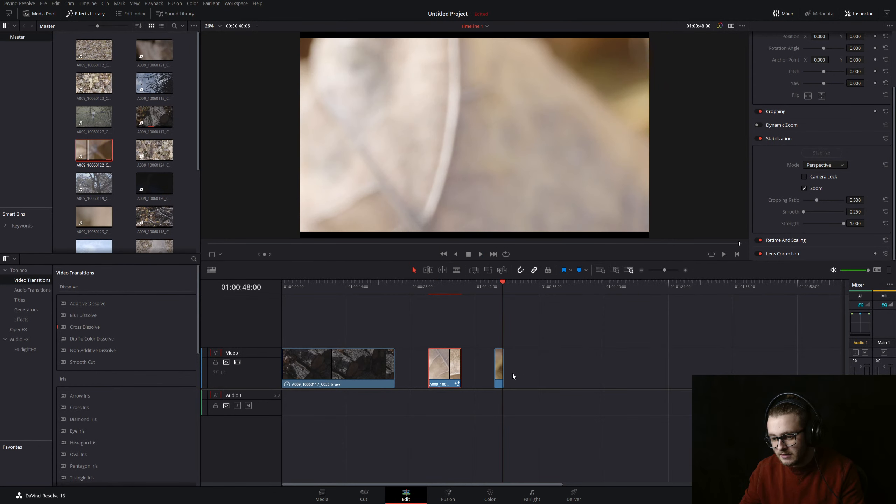
click(500, 369)
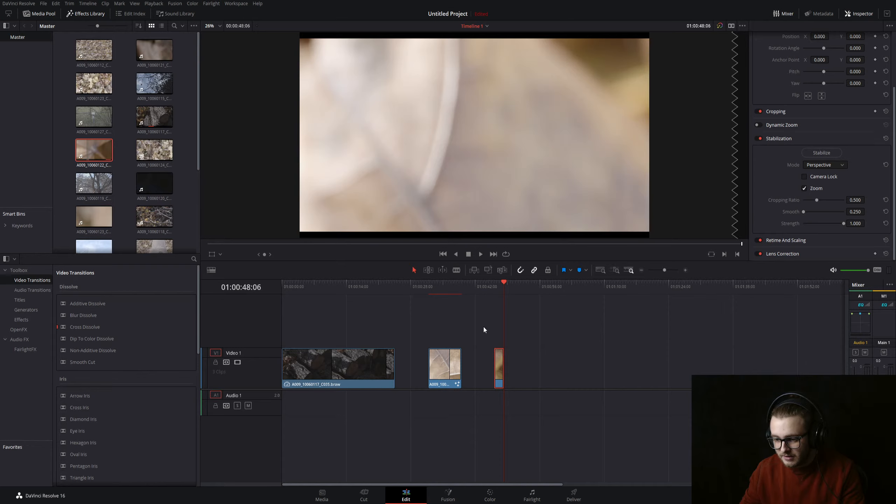
click(509, 367)
click(499, 374)
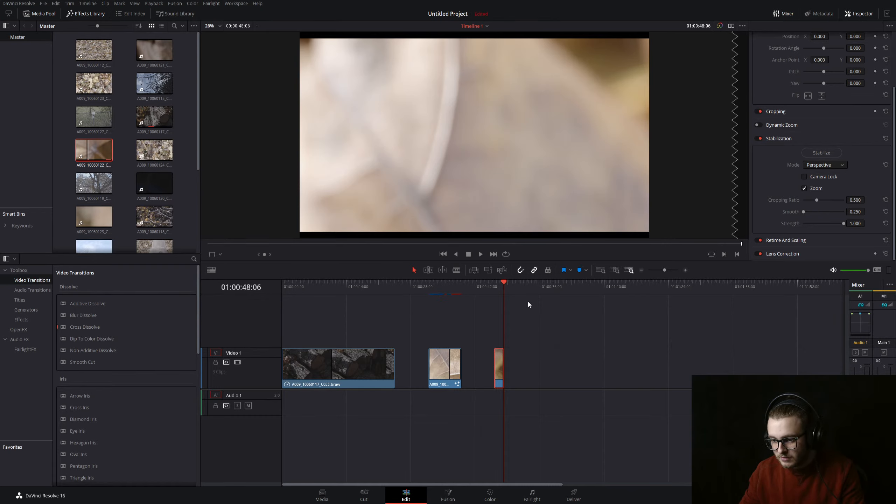
drag(503, 368, 538, 406)
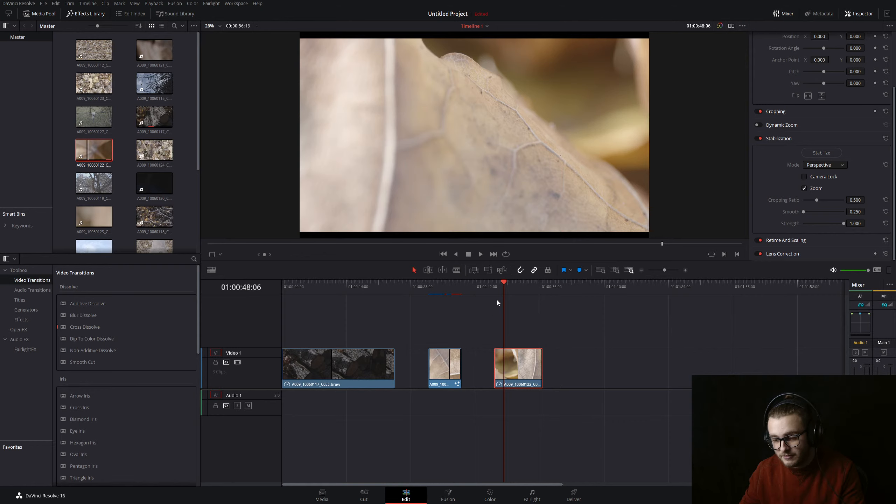
Play the third clip, cut it at 01:00:54:11 and delete the piece after the cut
click(496, 287)
key(space)
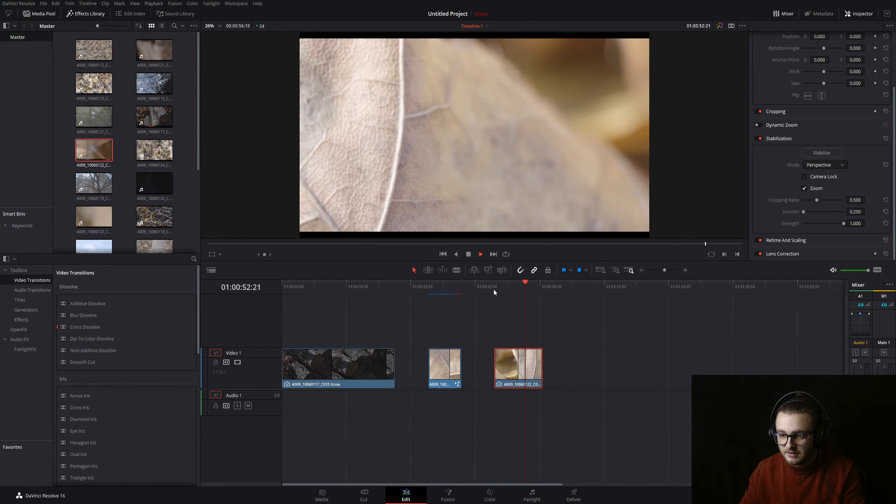
key(space)
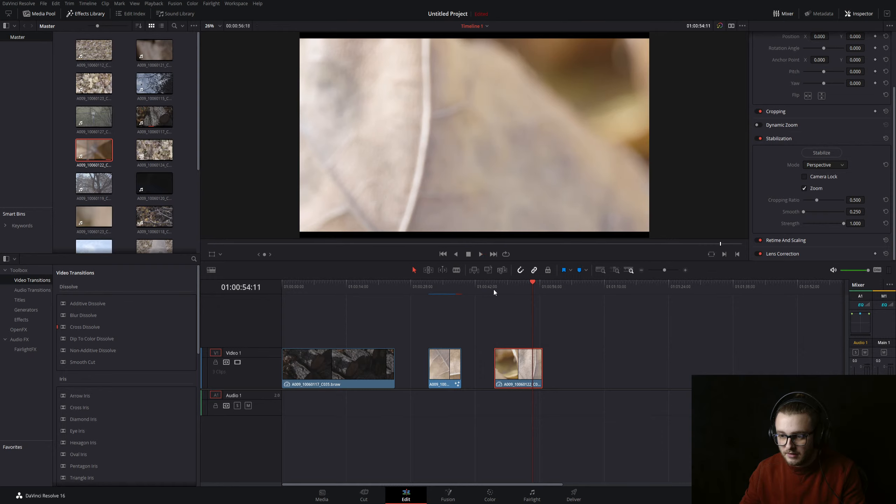
key(b)
click(535, 363)
key(a)
click(536, 361)
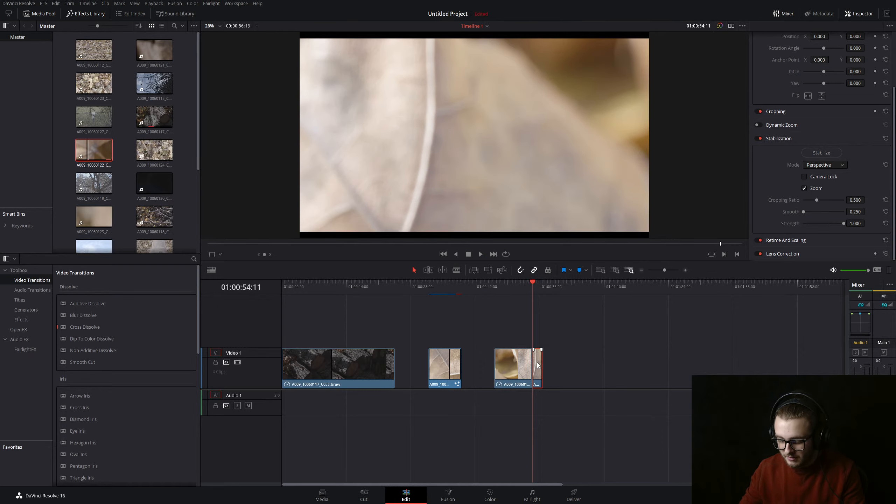
key(Delete)
drag(495, 289, 528, 289)
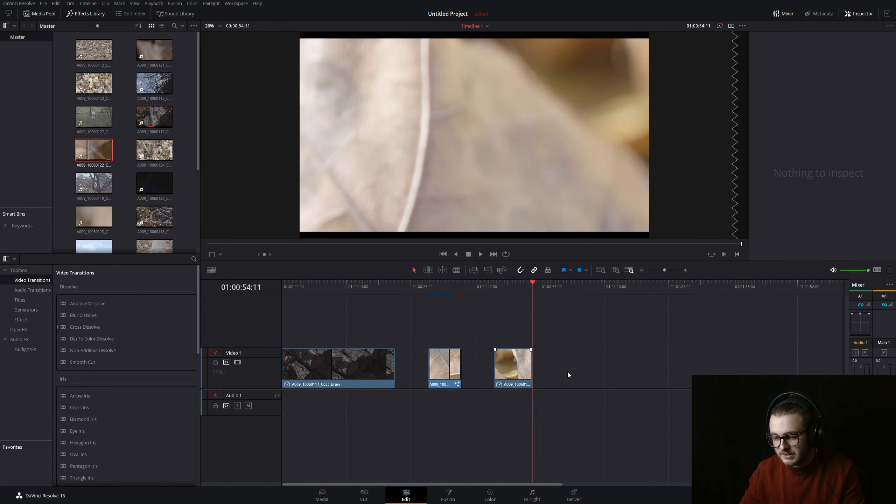
Close the gaps on Video 1 by moving the second and third clips directly against the clips before them
drag(444, 367, 411, 370)
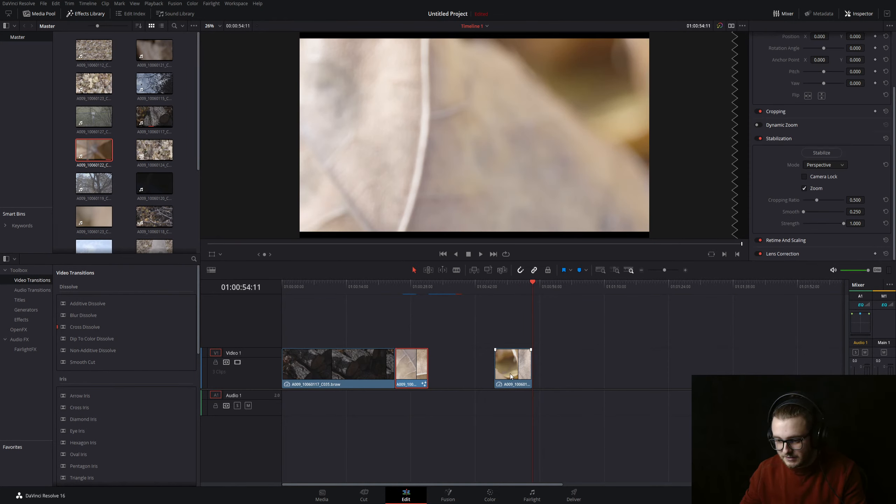
drag(510, 374, 443, 374)
click(494, 362)
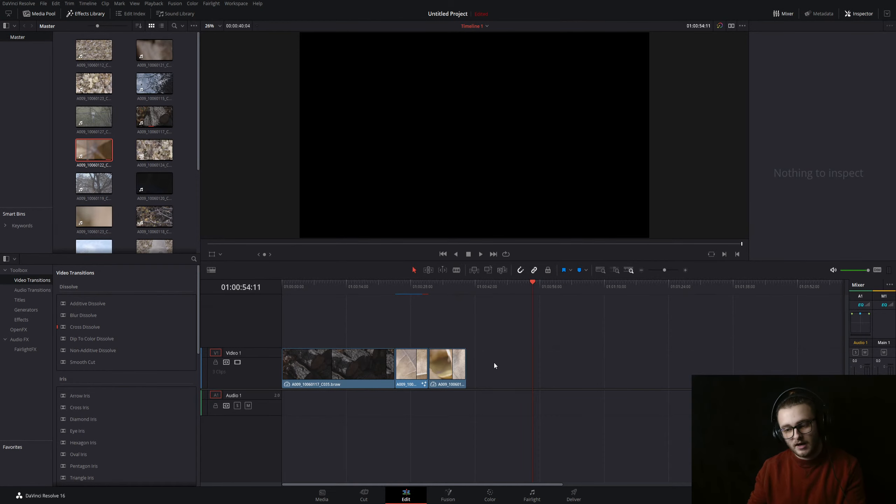
Try the Individual clips render option on the Deliver page, restore Single clip and return to the Edit page
click(574, 494)
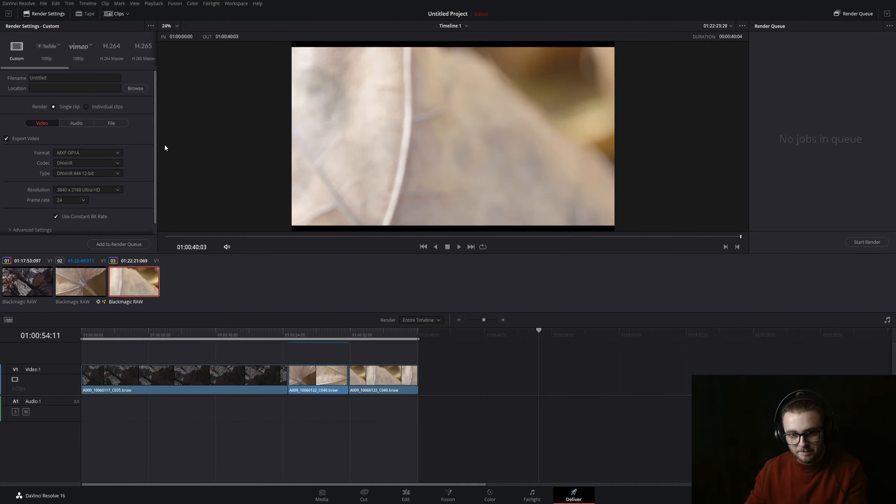
click(87, 108)
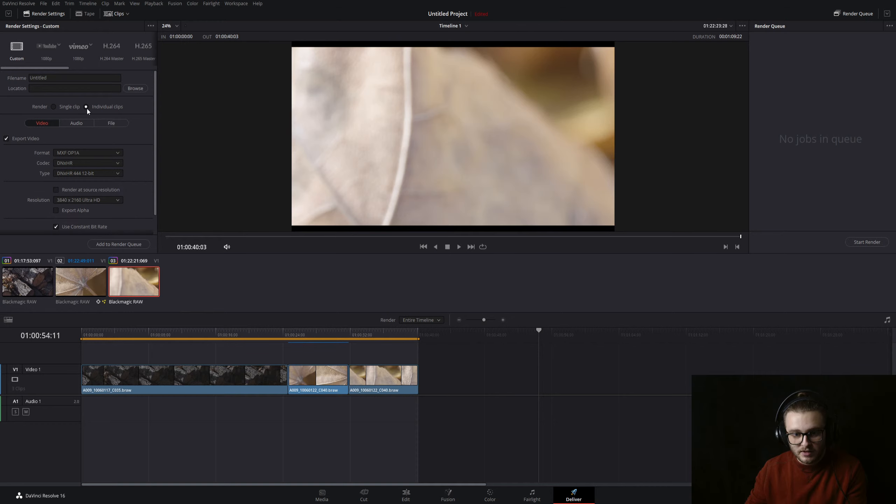
click(54, 107)
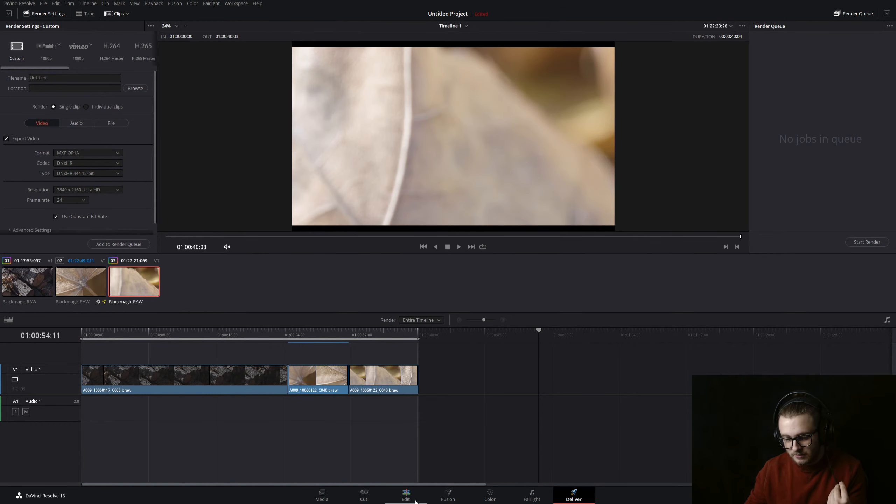
click(406, 494)
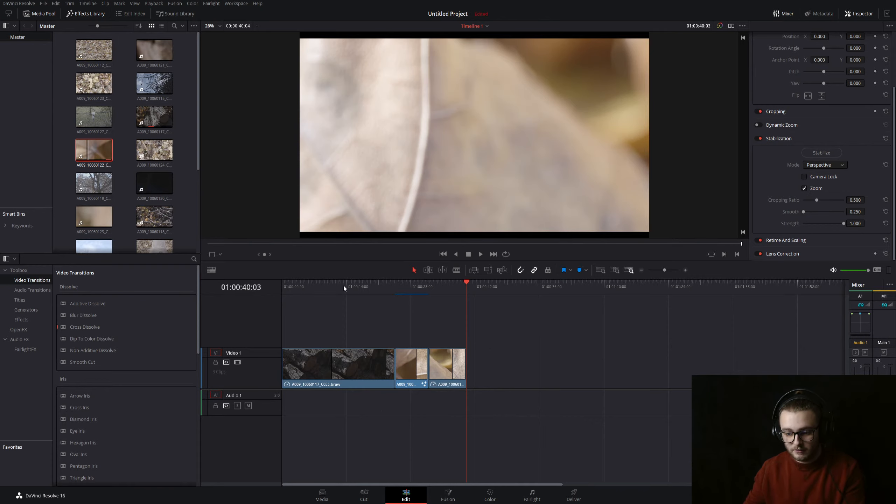
drag(336, 331, 394, 352)
click(524, 362)
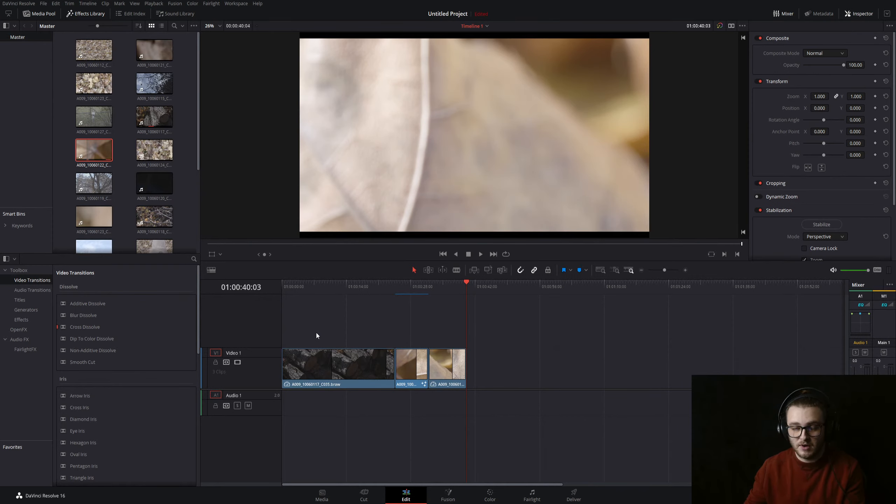
Preview the birdhouse clip A009_10060127_C047.braw from start to late in the footage and remove it from the media pool
double_click(94, 112)
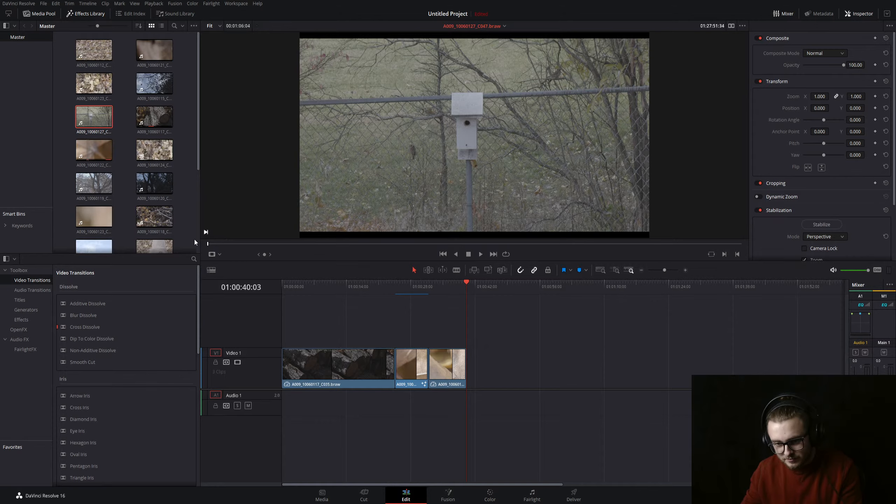
drag(217, 243, 586, 252)
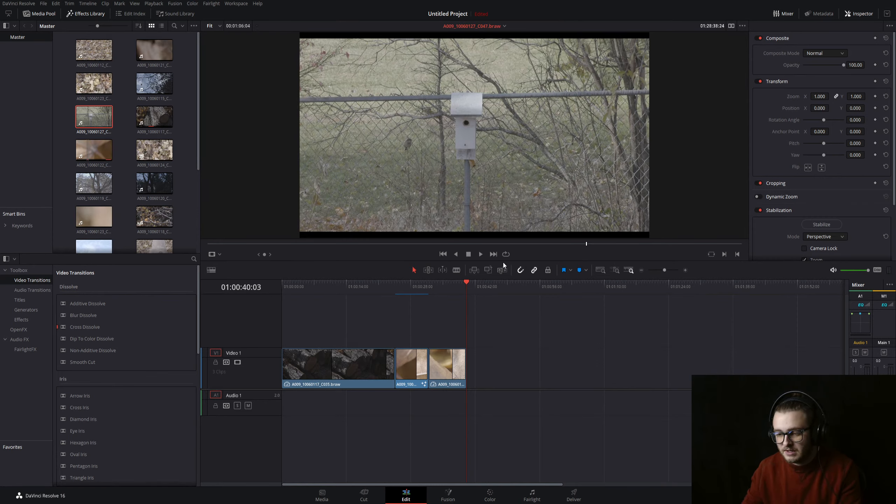
drag(586, 244, 218, 243)
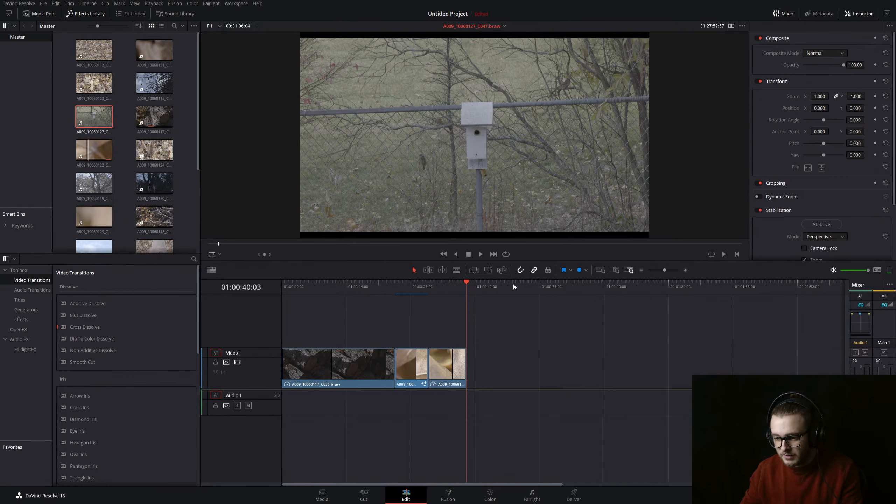
key(Delete)
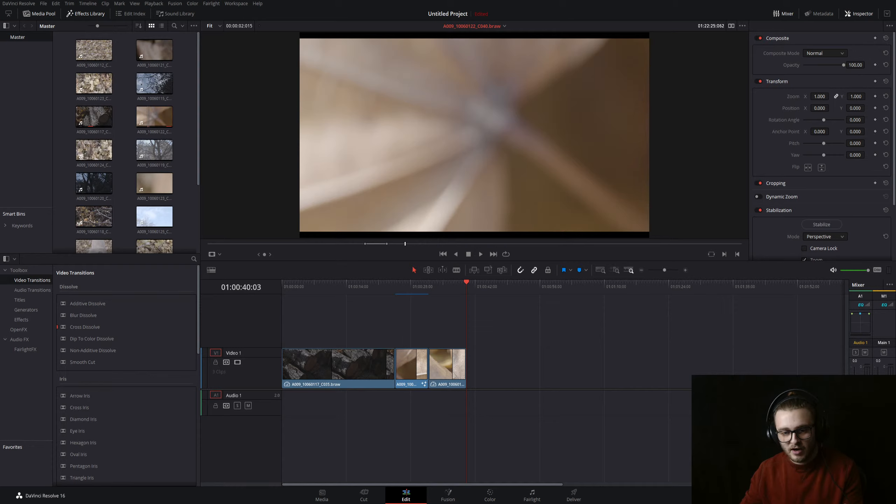
Open the fallen-leaves clip A009_10060112_C030.braw from the media pool in the source viewer to preview its footage
click(328, 323)
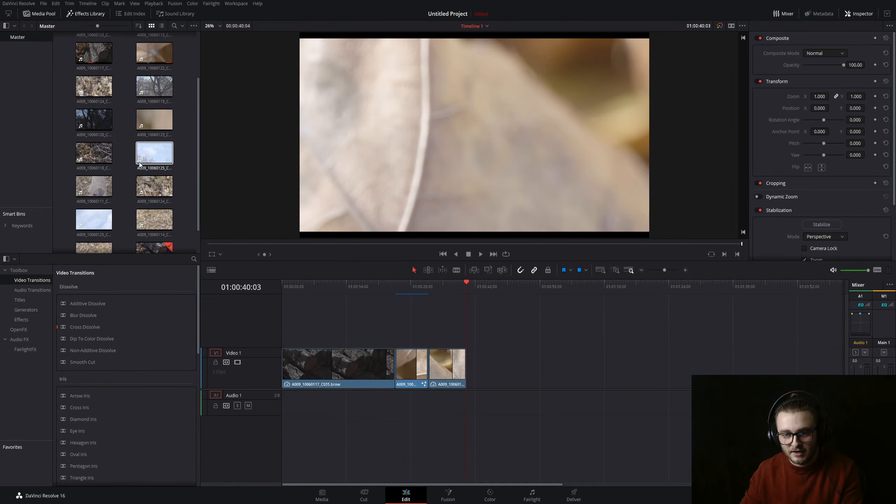
click(88, 76)
double_click(90, 48)
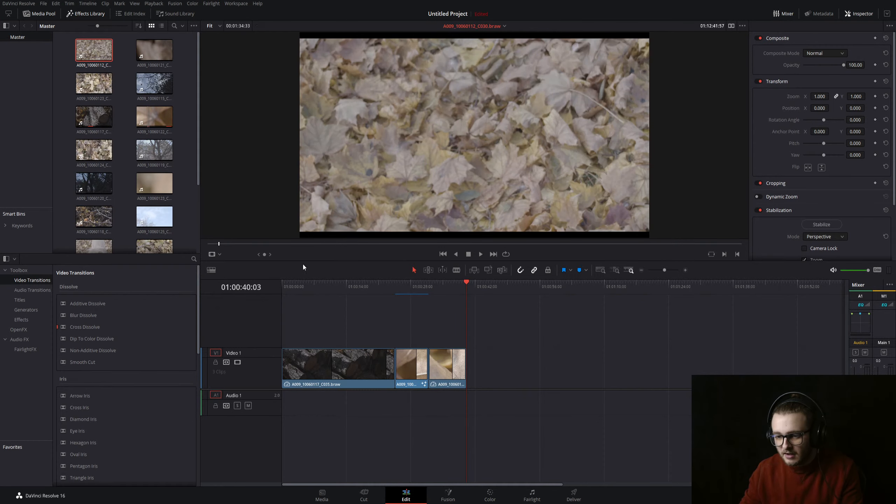
Mark the fallen-leaves source clip from 01:13:05:13 to about 01:13:22, playing through the footage to find the out point
drag(207, 246, 350, 243)
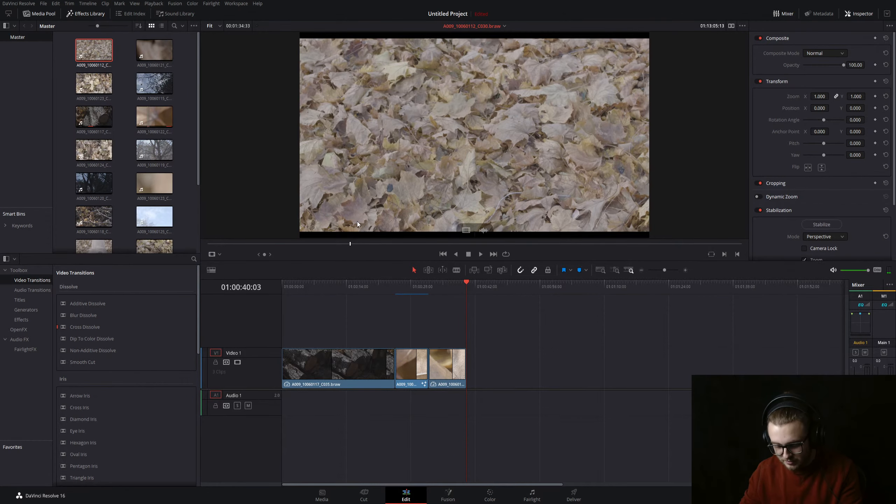
key(i)
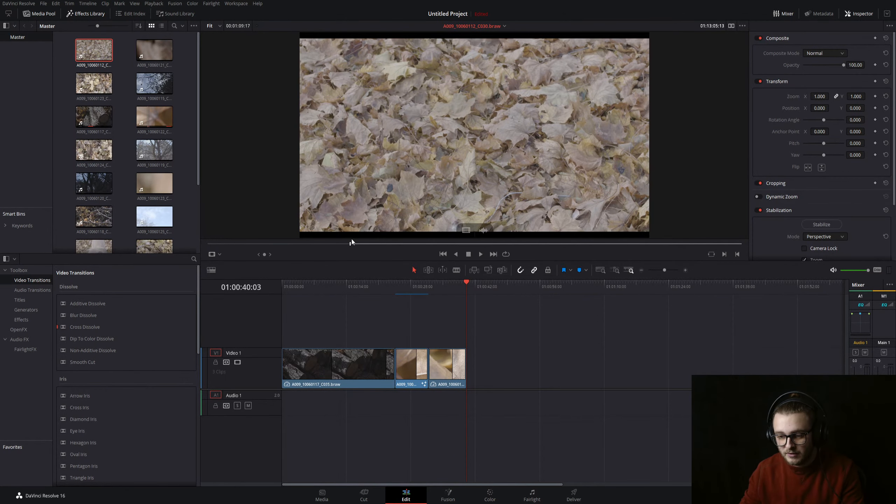
key(space)
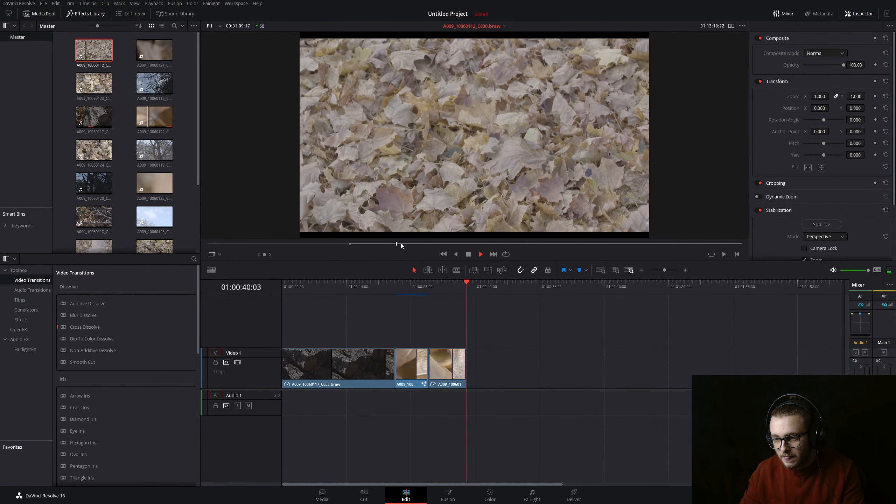
key(o)
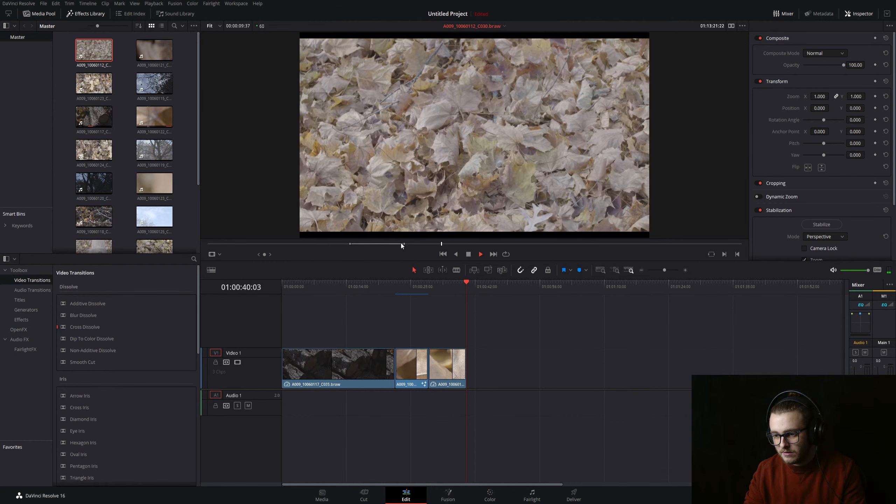
key(o)
key(space)
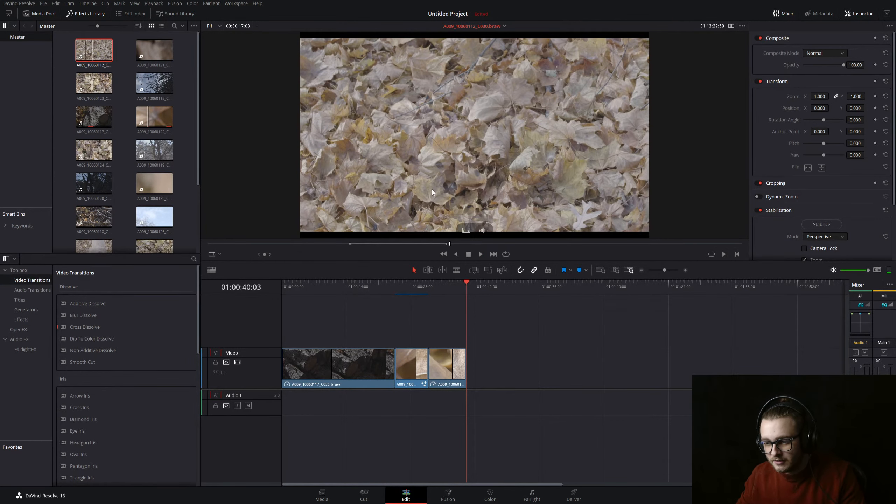
Place the marked leaves footage as video only on Video 1, after a gap behind the third clip, and play its beginning
drag(431, 189, 454, 199)
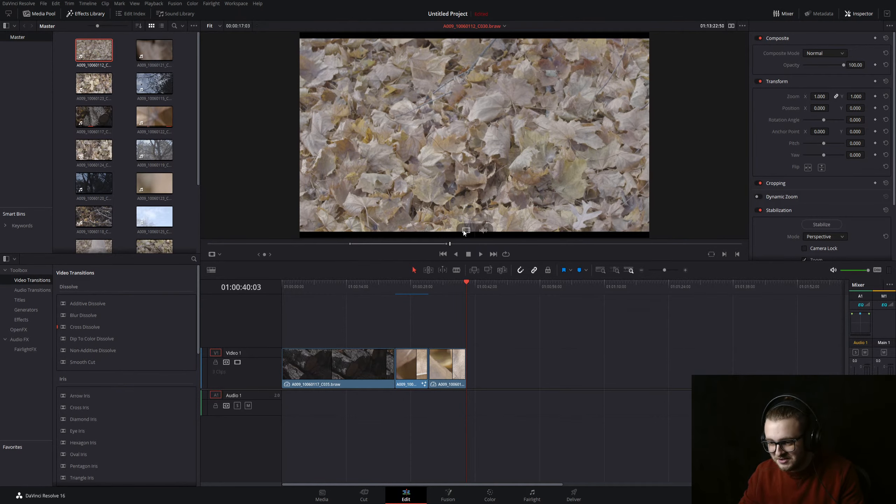
drag(463, 230, 523, 366)
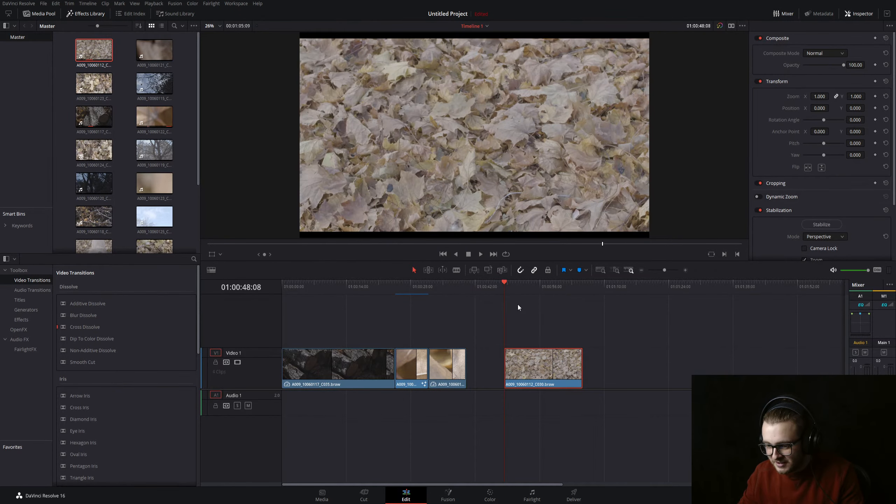
key(space)
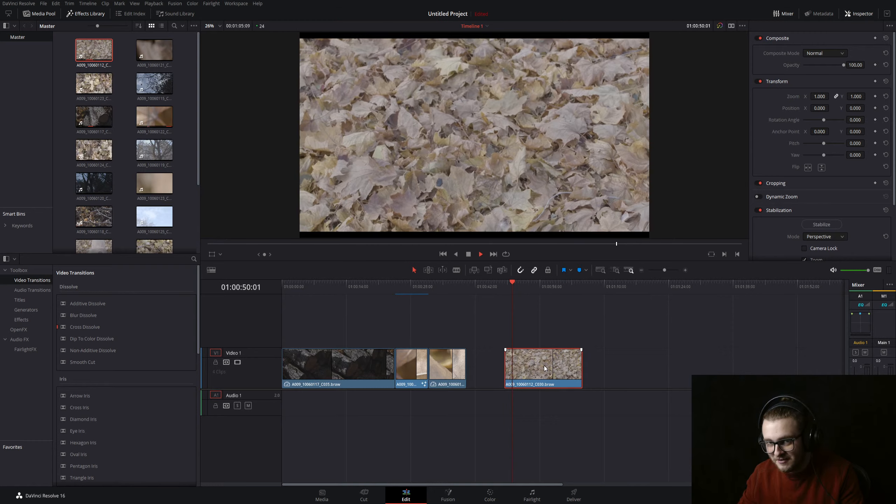
key(space)
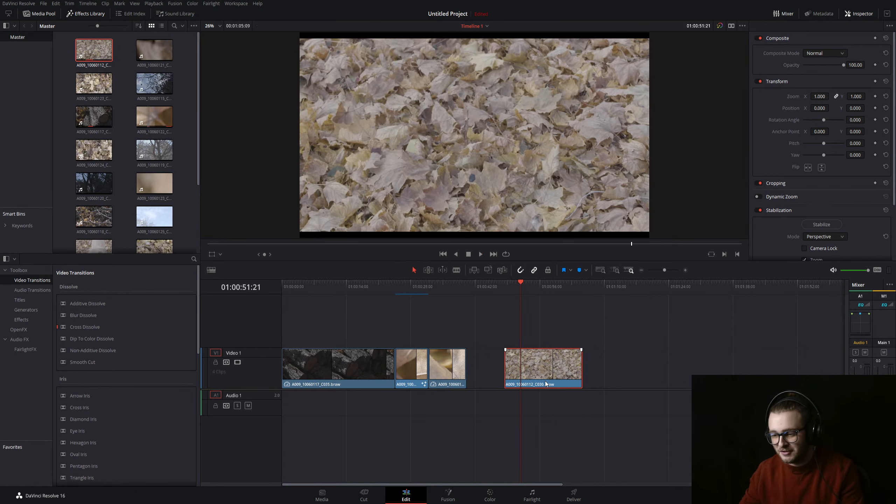
Open the Color page and shape the leaves clip's custom curve into a gentle S with raised highlights and lowered shadows
click(490, 494)
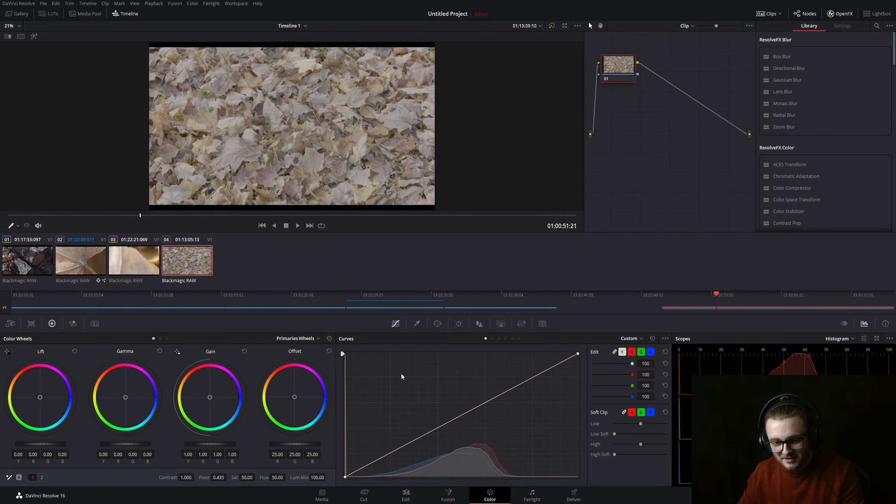
drag(533, 378, 530, 374)
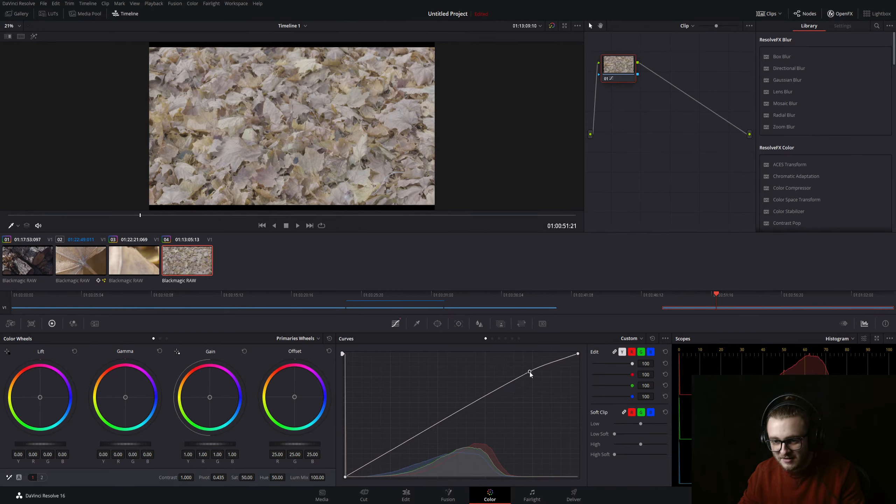
drag(437, 425, 441, 437)
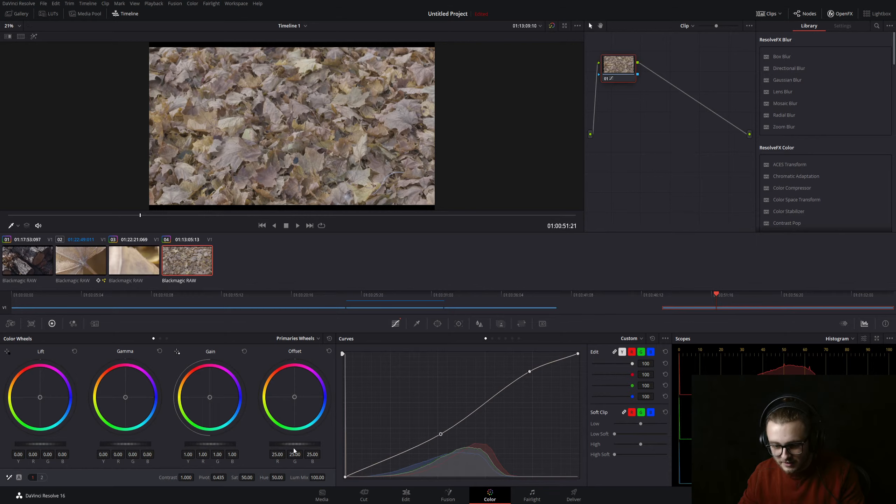
Adjust the leaves clip's primaries to offset 34.85, contrast 1.148 and saturation 69.80, and warm the gain to red 1.03 and blue 0.97
drag(295, 444, 307, 444)
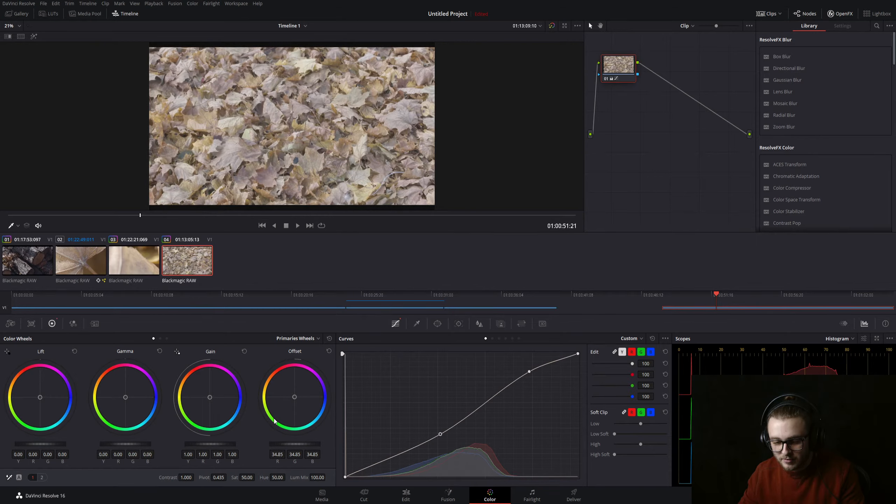
drag(196, 474, 196, 477)
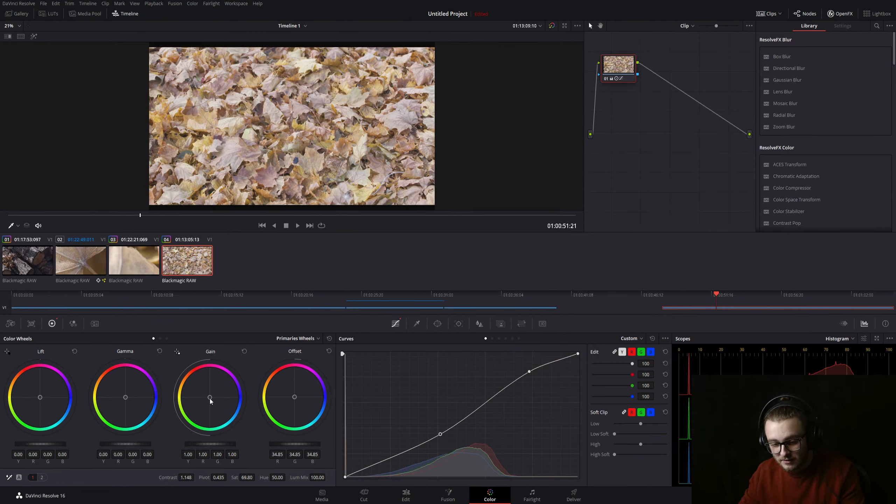
drag(210, 401, 212, 398)
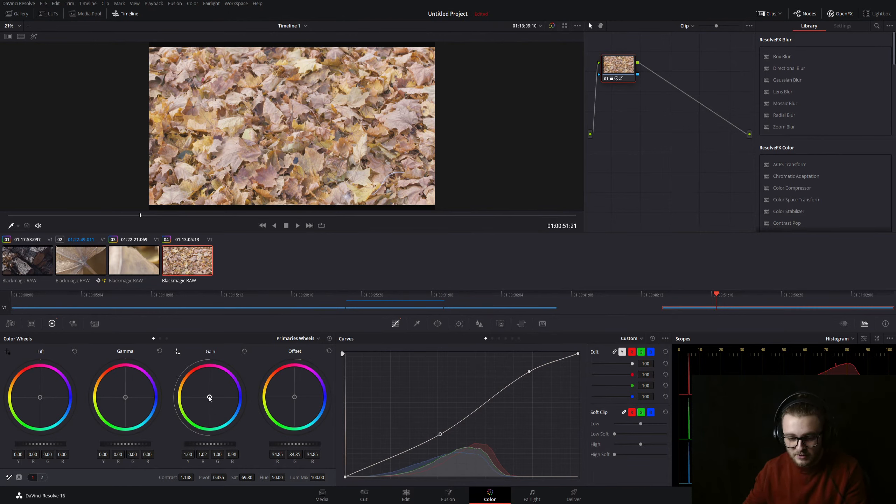
drag(214, 410, 210, 405)
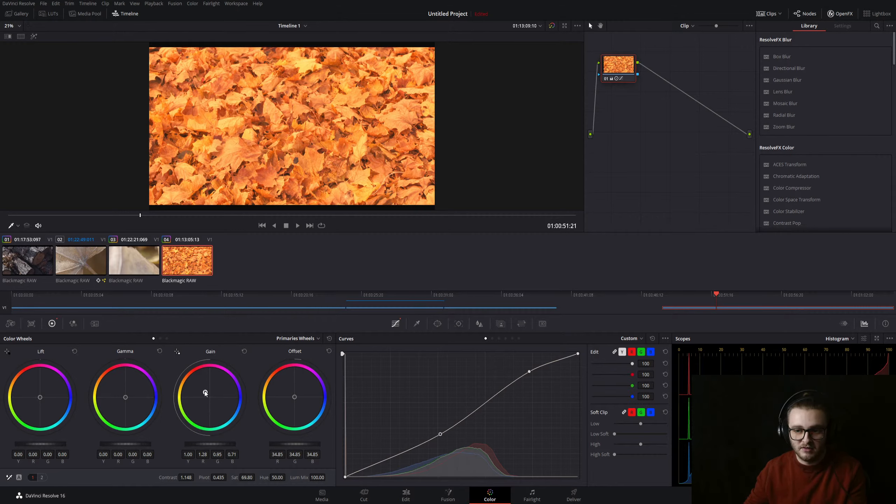
key(ctrl+z)
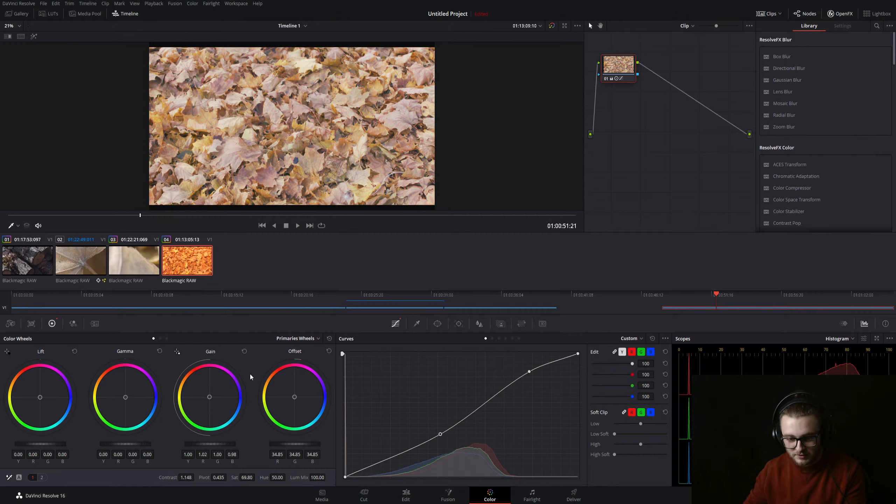
drag(210, 396, 208, 395)
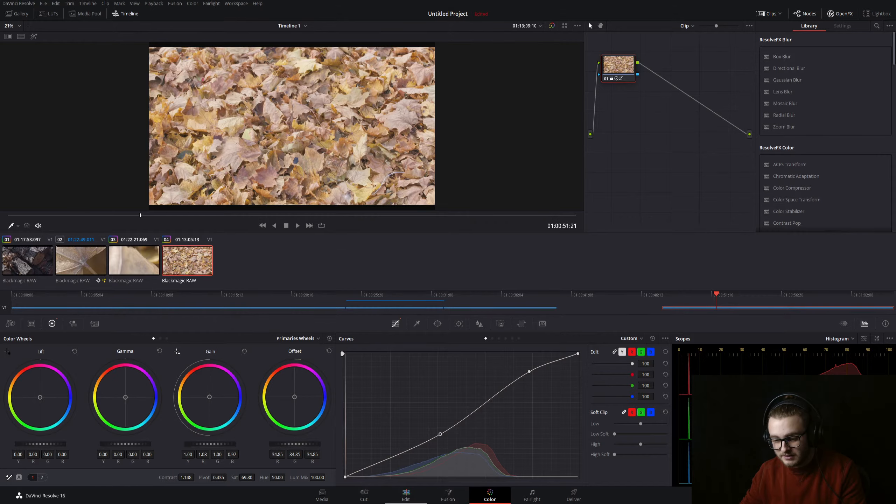
Return to the Edit page and play the graded leaves clip in the timeline
click(405, 494)
key(space)
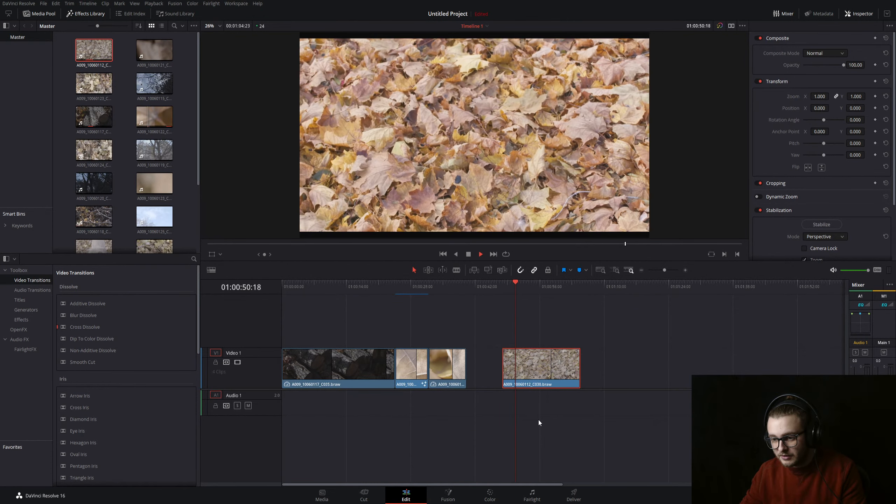
key(space)
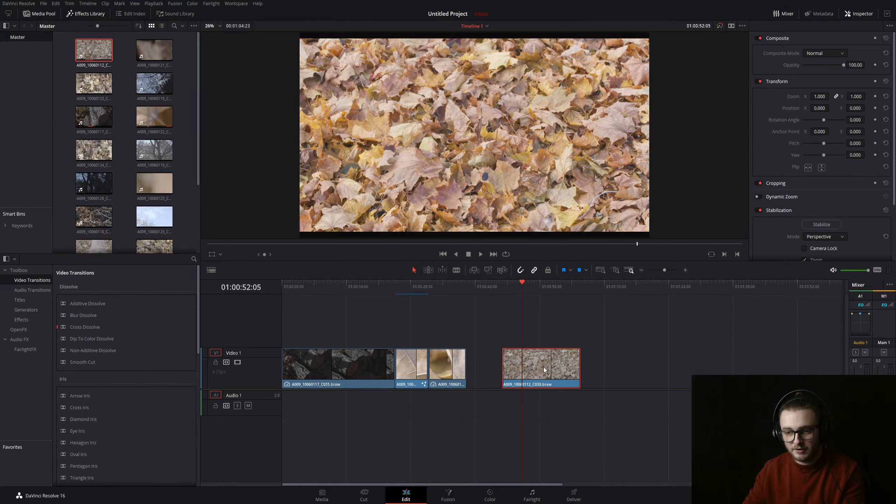
Slow down the graded leaves clip on Video 1, letting it run longer, and play it from its start
click(511, 326)
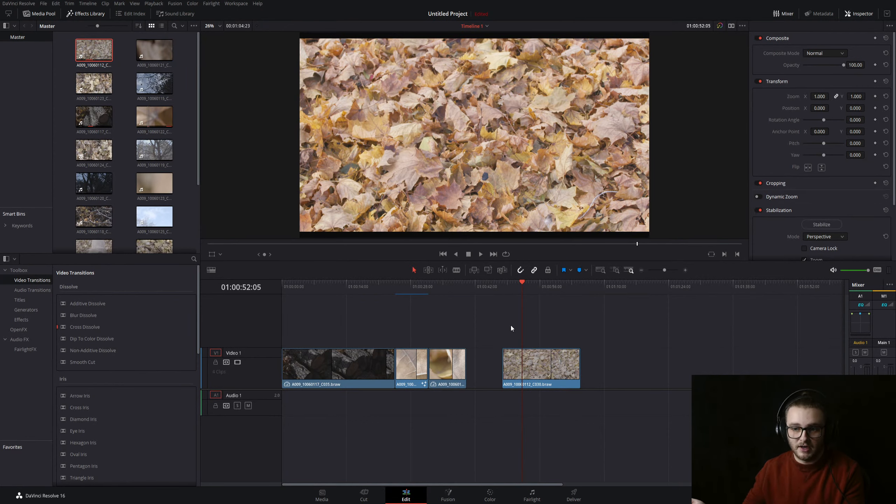
click(539, 350)
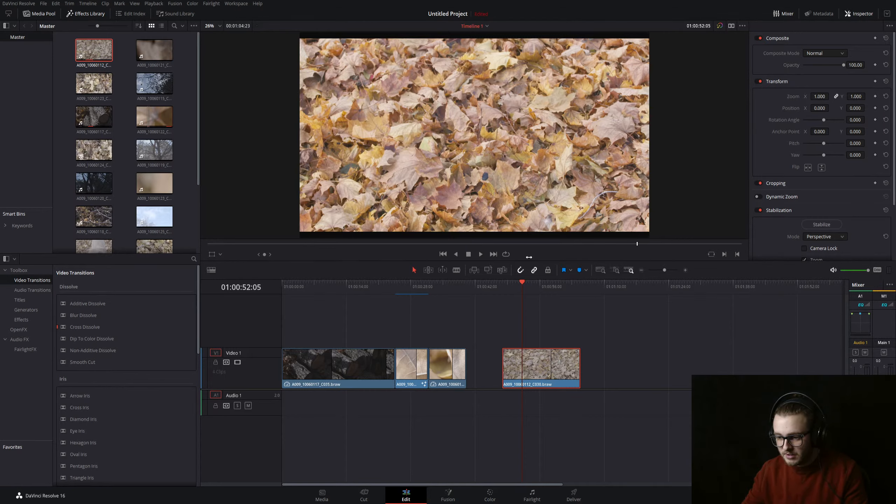
key(ctrl+z)
click(504, 287)
key(space)
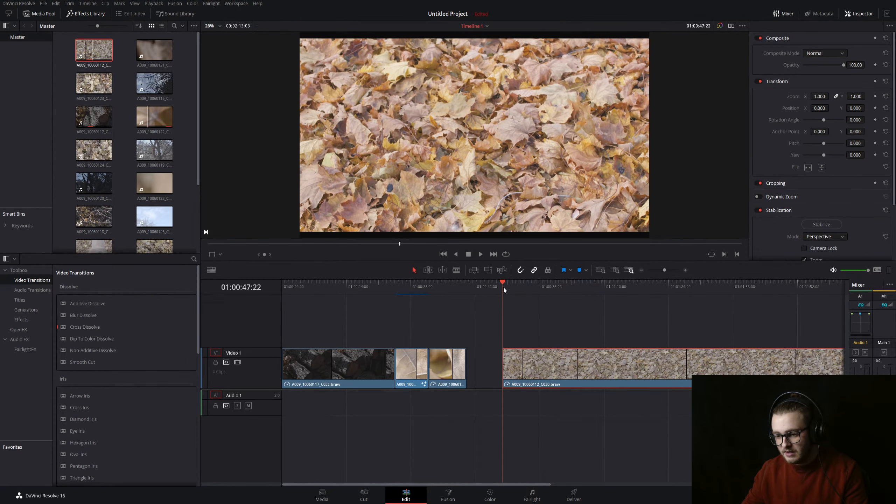
scroll(578, 336, right, 2)
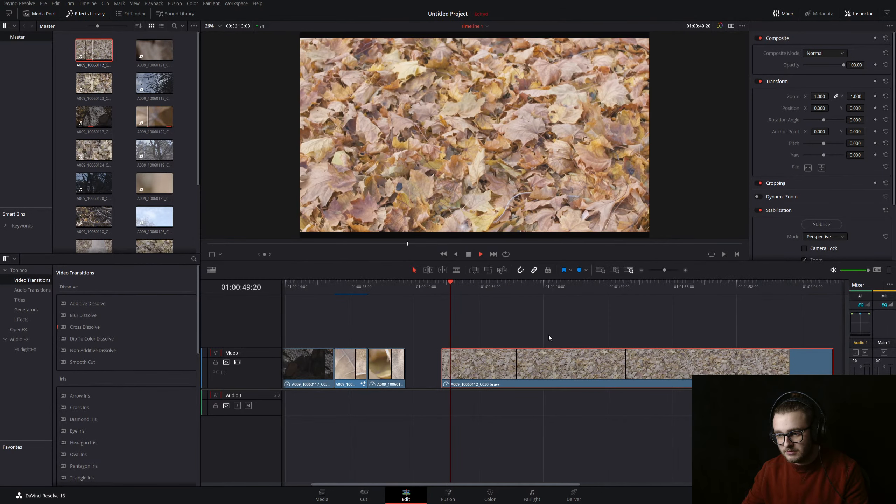
key(space)
Examine the leaves clip's Retime And Scaling options, and collapse that section and Stabilization
scroll(766, 221, down, 3)
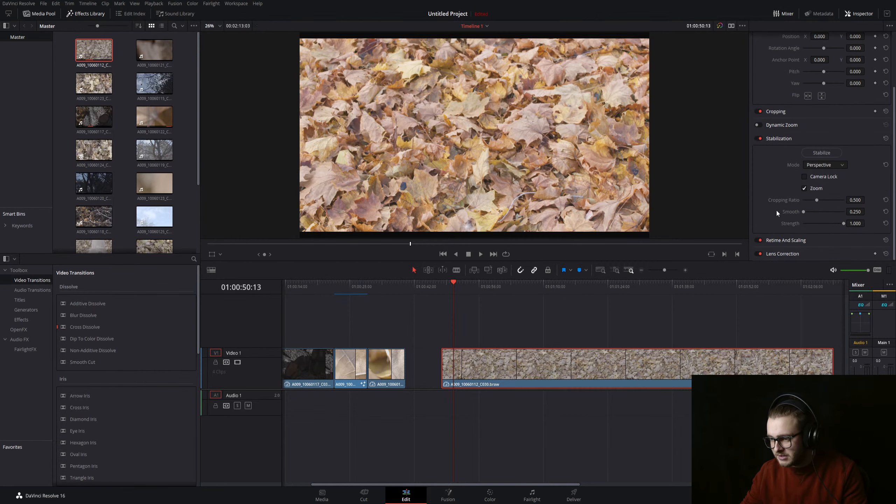
click(780, 242)
scroll(839, 243, down, 2)
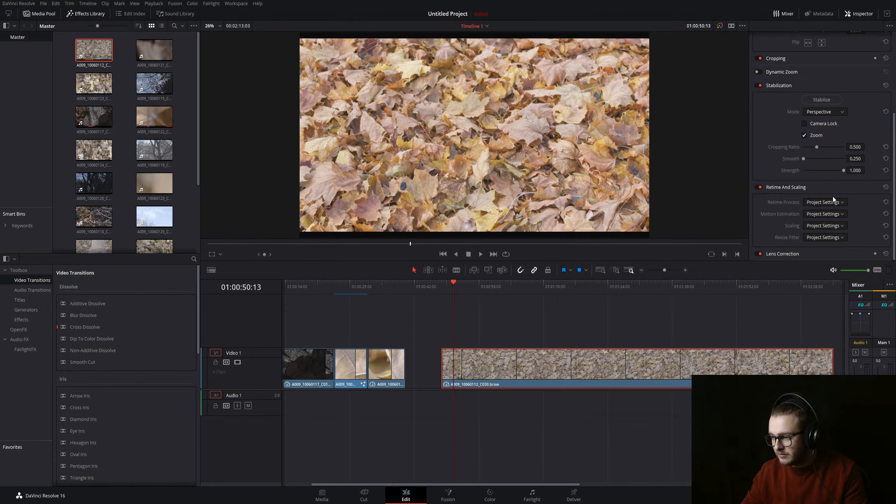
click(780, 187)
scroll(777, 162, up, 4)
click(775, 139)
Play the slowed leaves clip from its start and again from a point further in to judge the motion
click(442, 289)
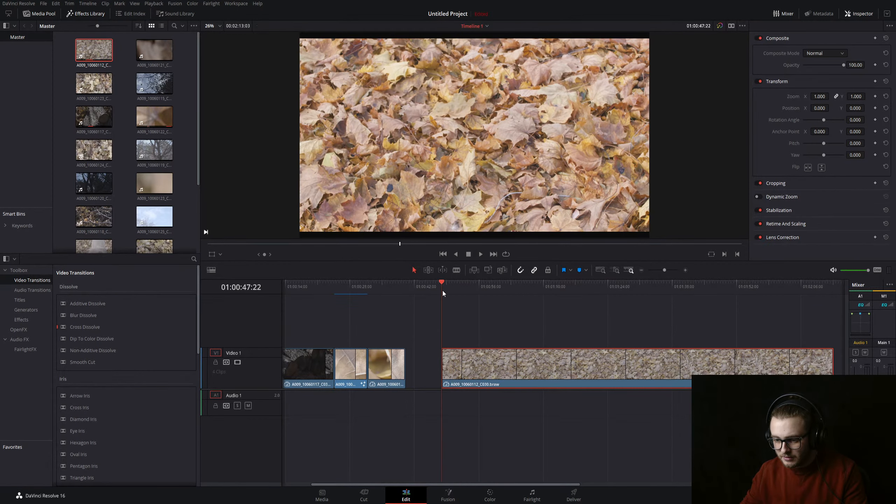
key(space)
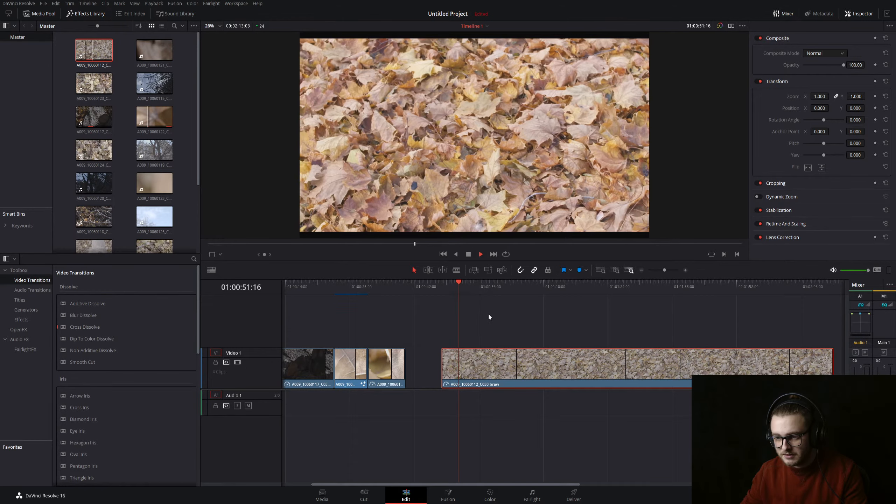
drag(578, 287, 476, 286)
key(space)
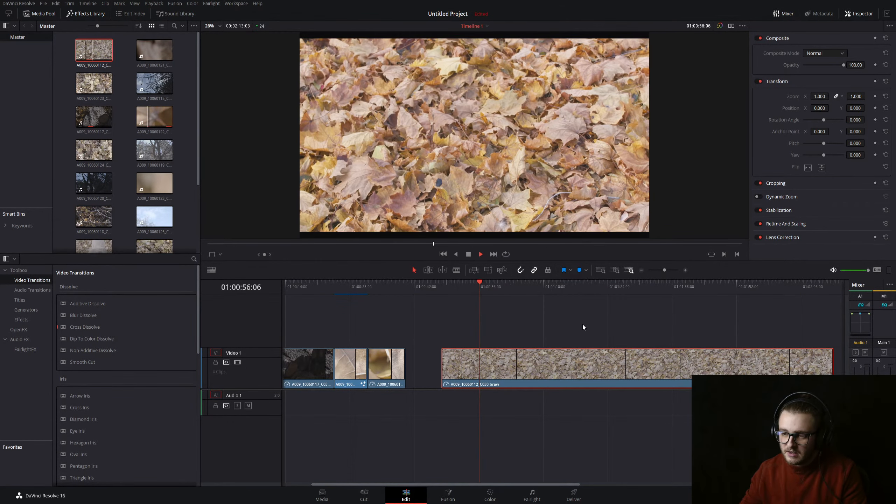
key(space)
Move the slowed leaves clip directly against the third clip on Video 1, check a frame near its end and clear the selection
scroll(451, 313, left, 3)
drag(473, 365, 436, 367)
scroll(435, 367, right, 5)
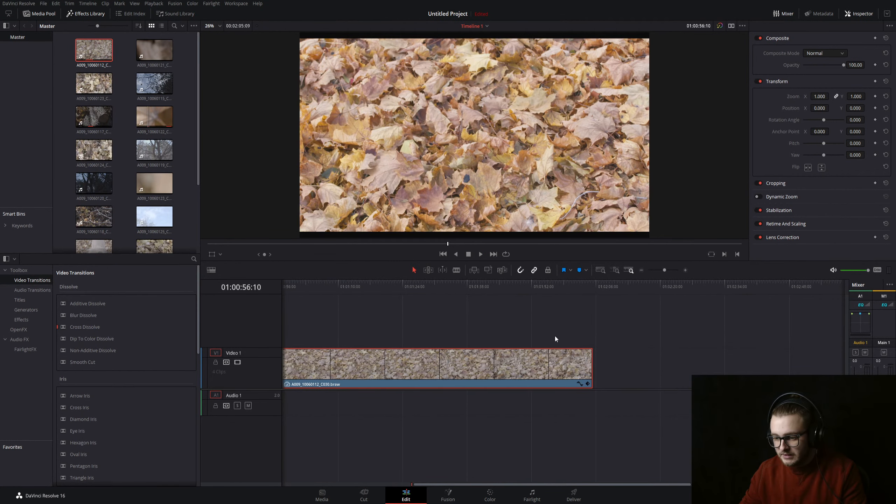
click(522, 288)
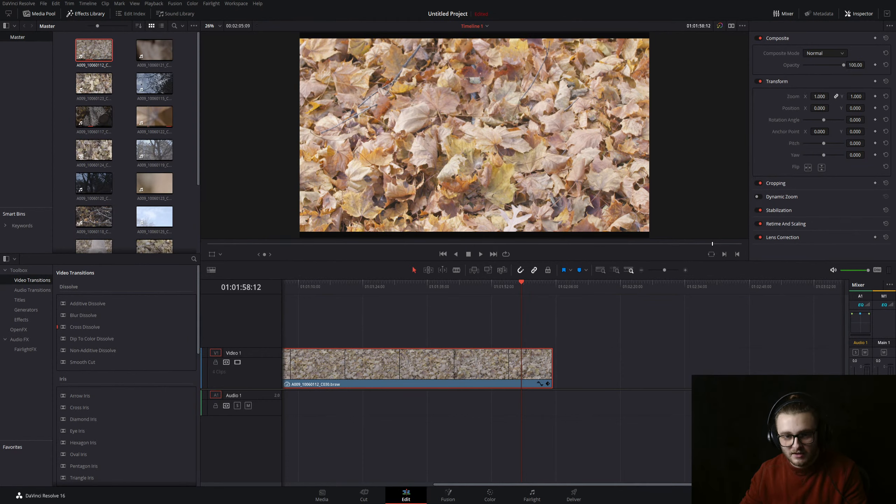
key(ctrl+shift+a)
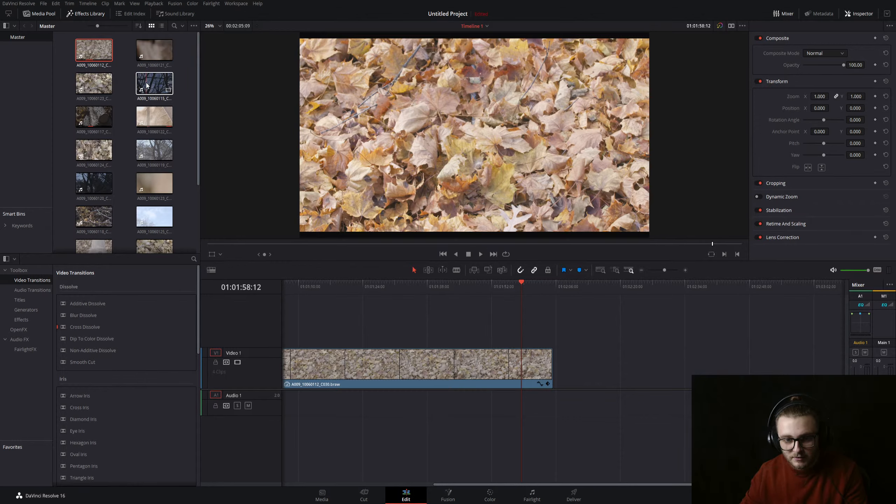
Preview the tree clip A009_10060119_C037.braw across its footage and open the branches clip A009_10060115_C034.braw in the source viewer
double_click(149, 152)
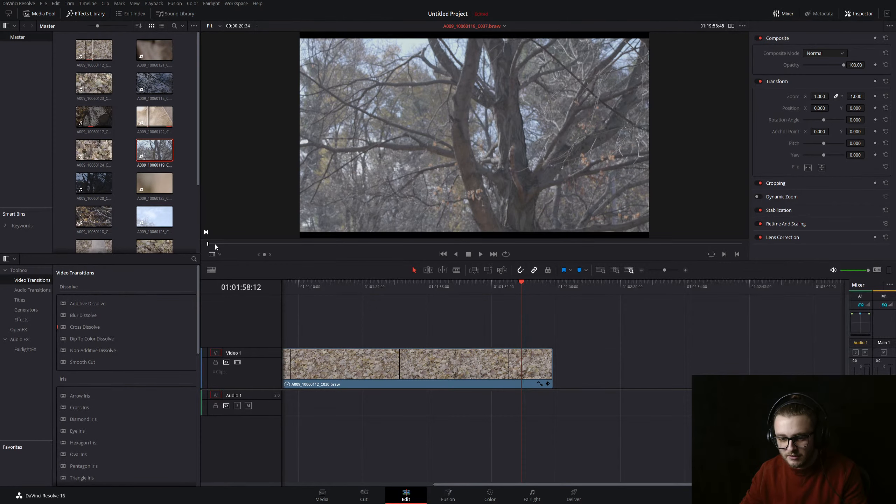
drag(216, 245, 635, 246)
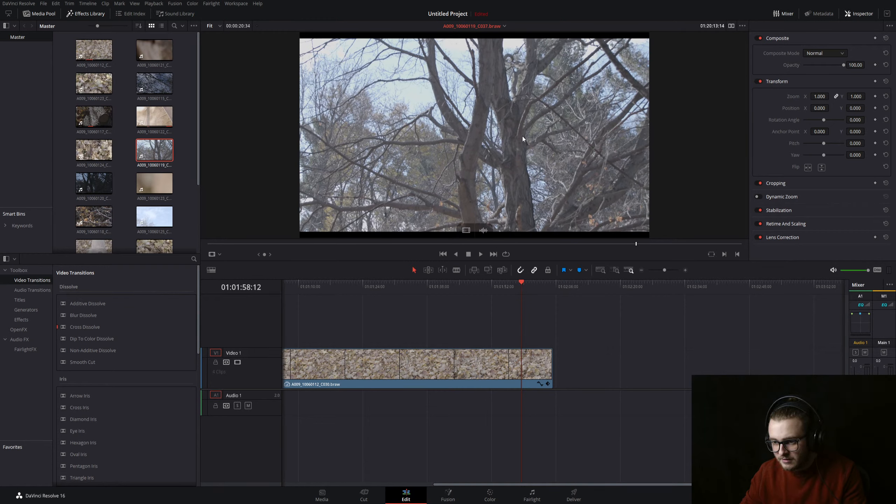
drag(636, 244, 508, 237)
key(Up)
key(Up)
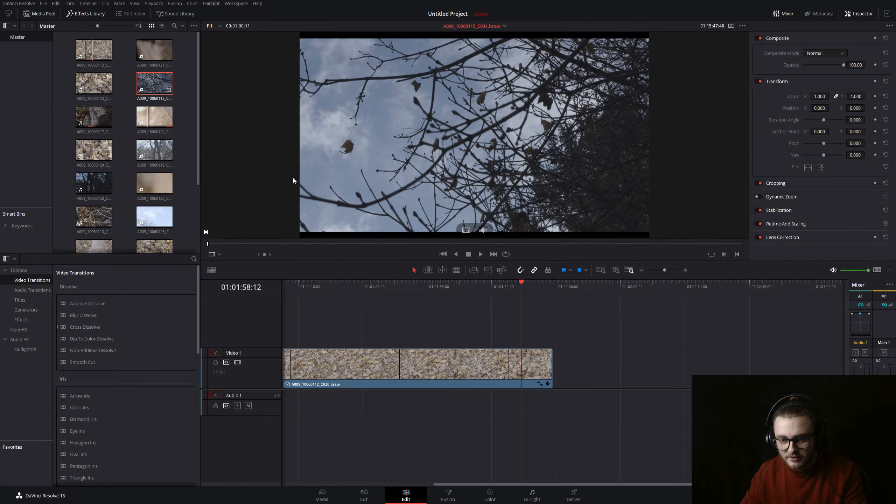
Mark a 00:00:07:50 range of the branches clip from 01:16:13:03 and place its video only on Video 1 after the leaves clip
drag(232, 243, 349, 250)
key(space)
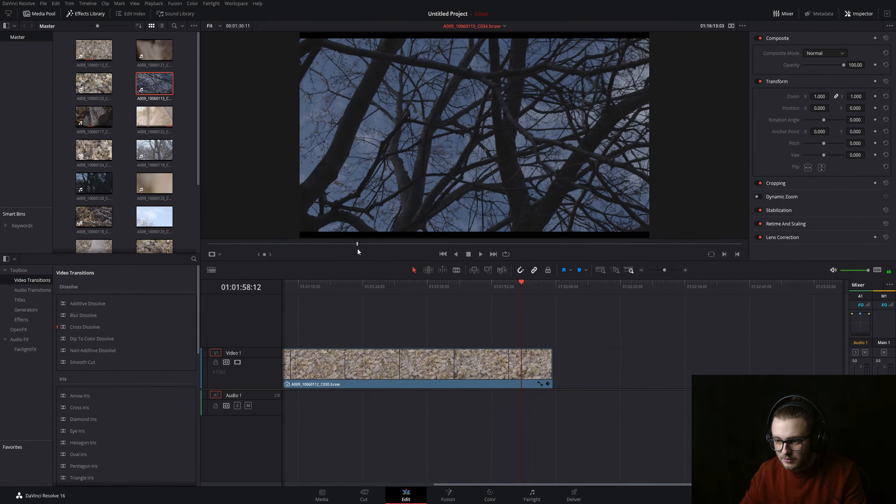
key(i)
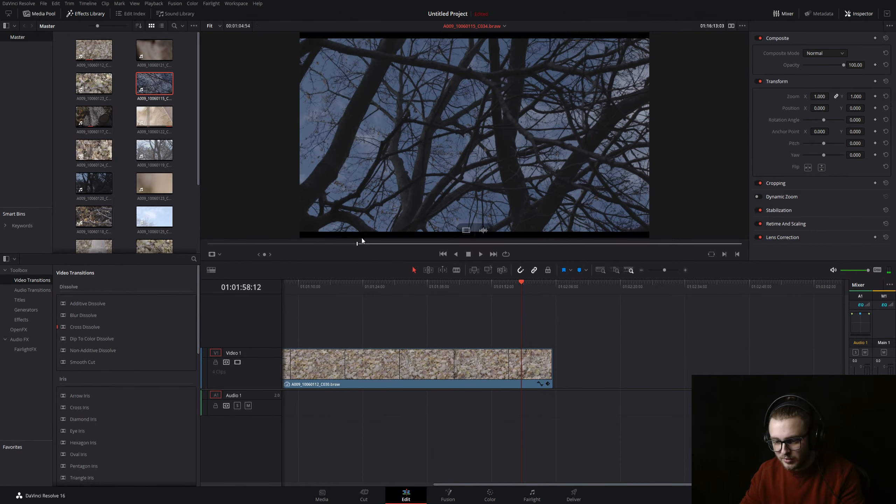
key(space)
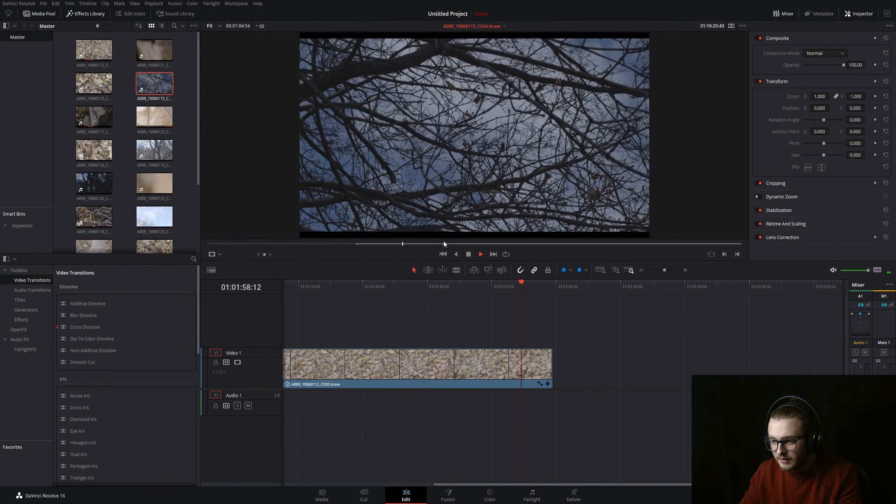
key(space)
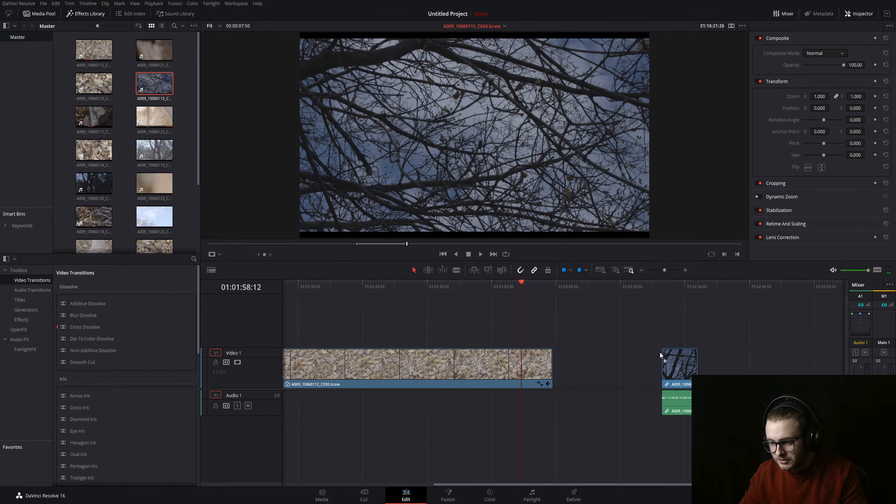
drag(468, 230, 567, 367)
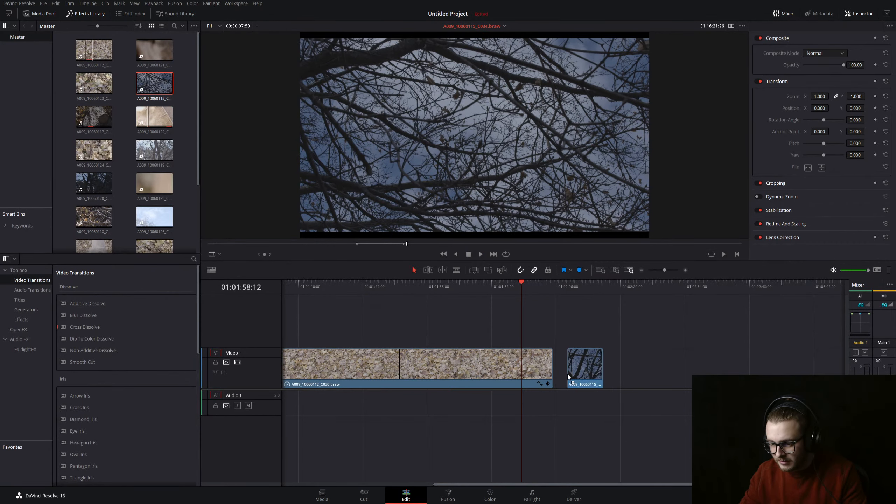
click(566, 287)
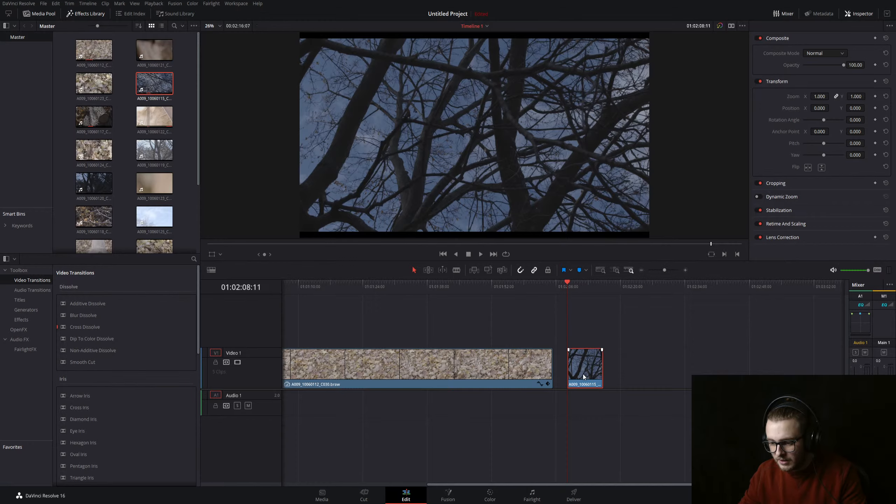
Brighten the branches clip on the Color page by adding curve points that lift its highlights, midtones and shadows above the near-black tones
click(488, 496)
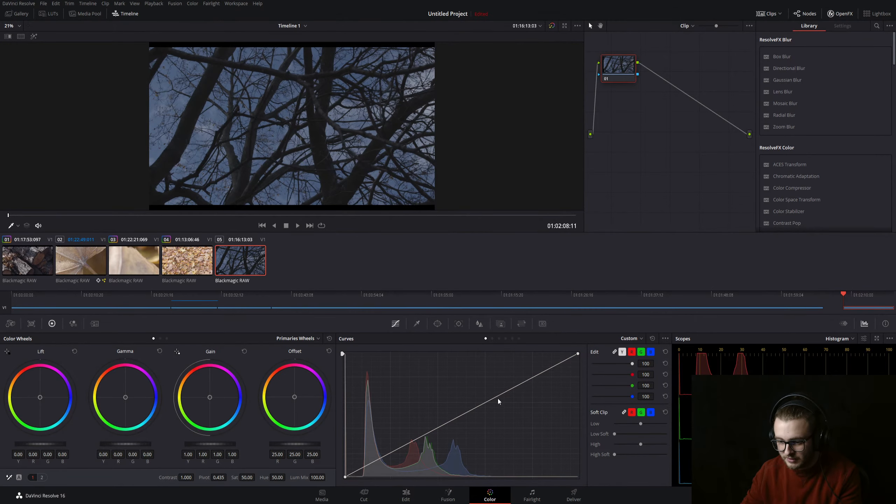
drag(525, 381, 526, 362)
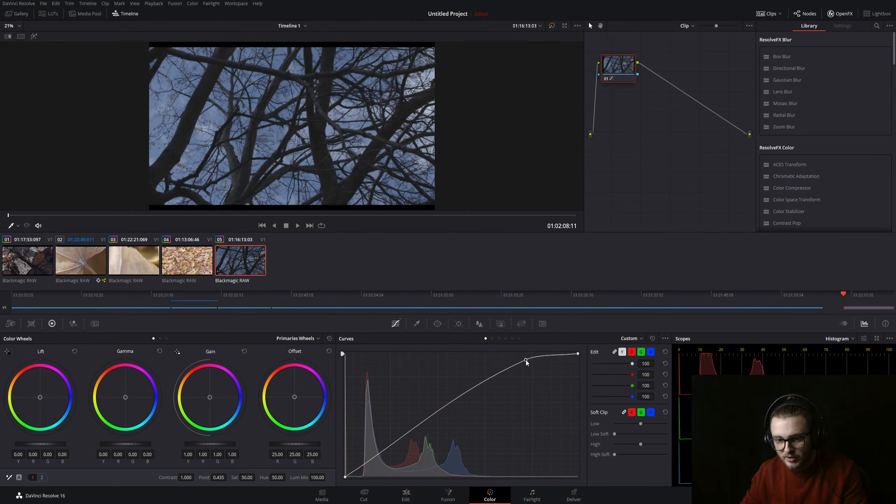
drag(458, 398, 456, 387)
click(364, 459)
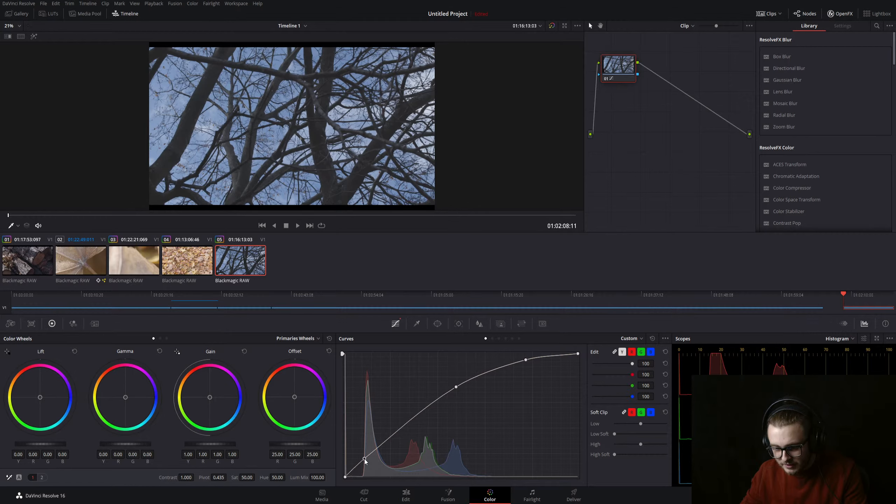
click(378, 447)
drag(364, 459, 377, 442)
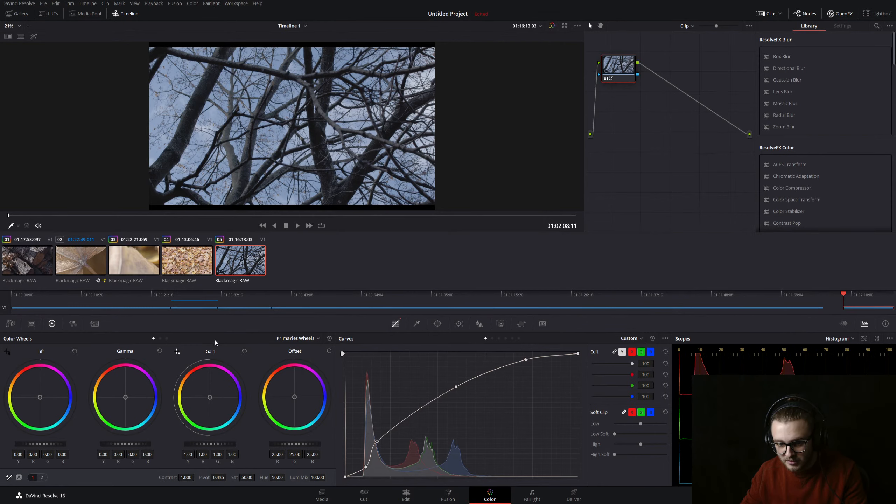
Warm the branches clip's lift and gamma slightly and set its gain to red 0.96, green 1.01 and blue 1.04
drag(209, 399, 208, 397)
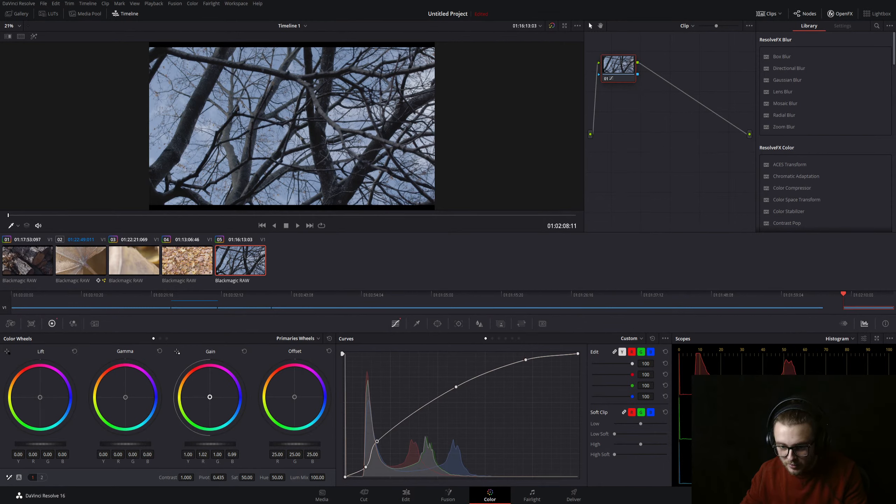
double_click(209, 398)
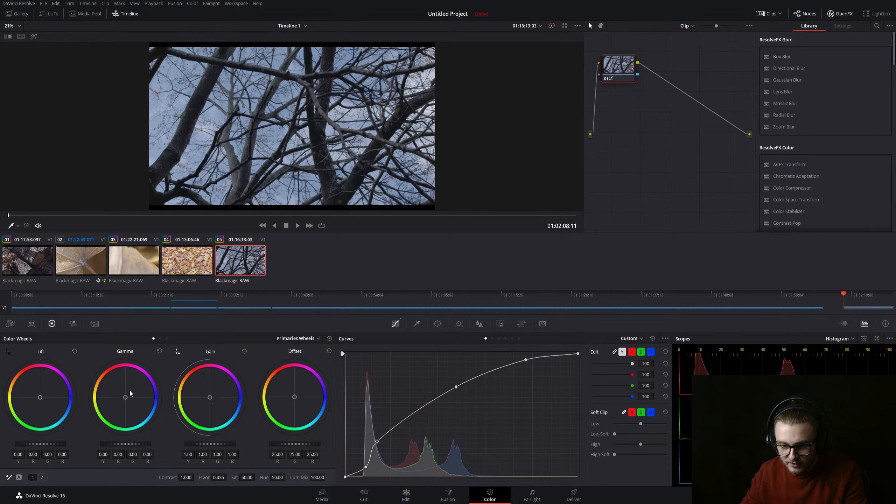
drag(40, 397, 40, 397)
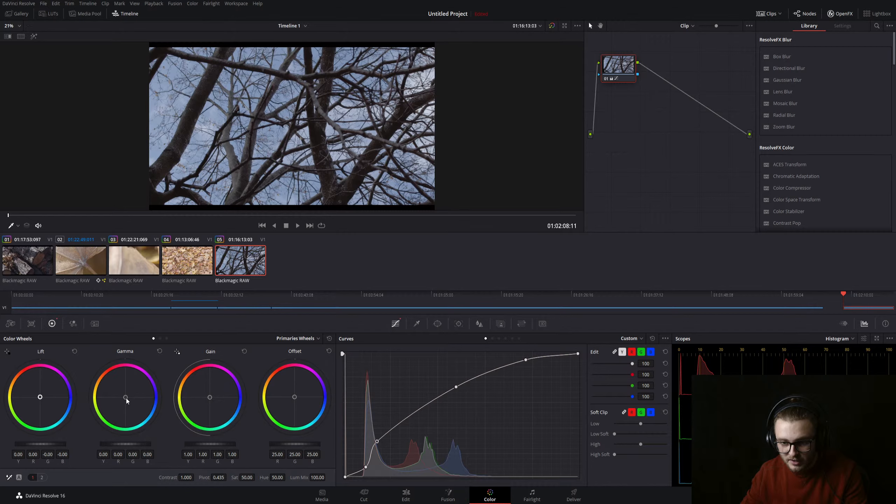
drag(126, 400, 126, 400)
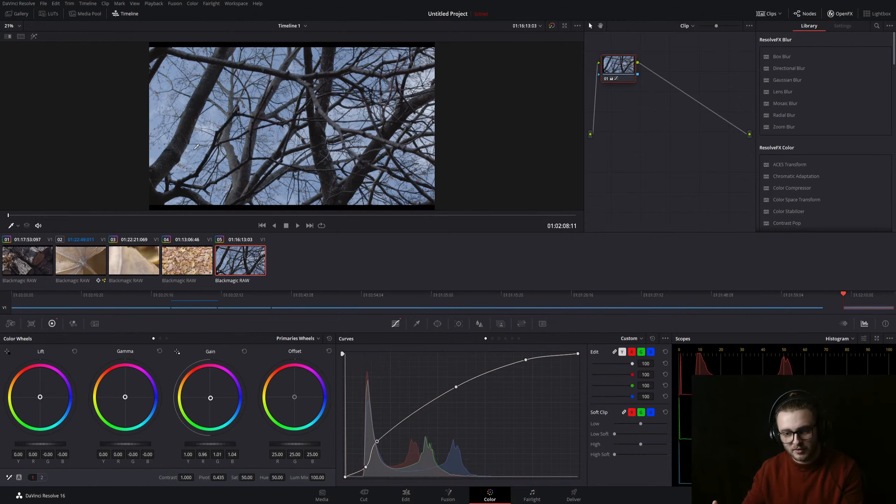
Return to the Edit page and play the graded branches clip from near its start to its end
click(407, 497)
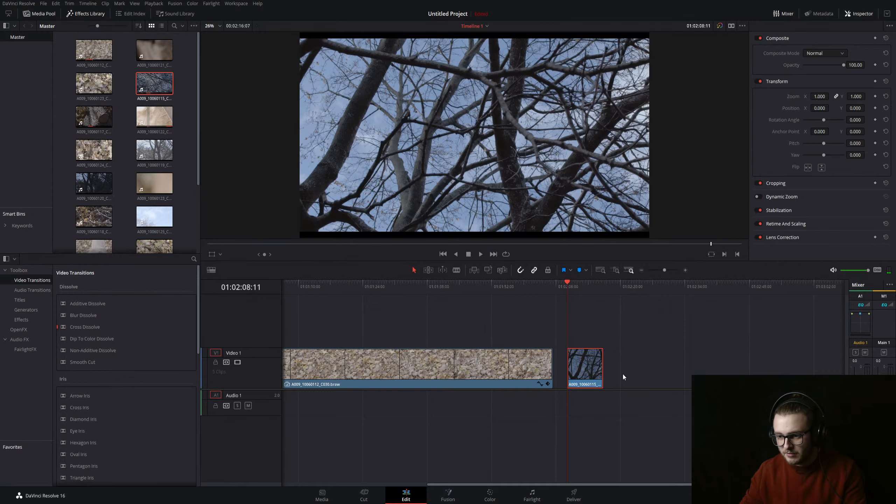
key(space)
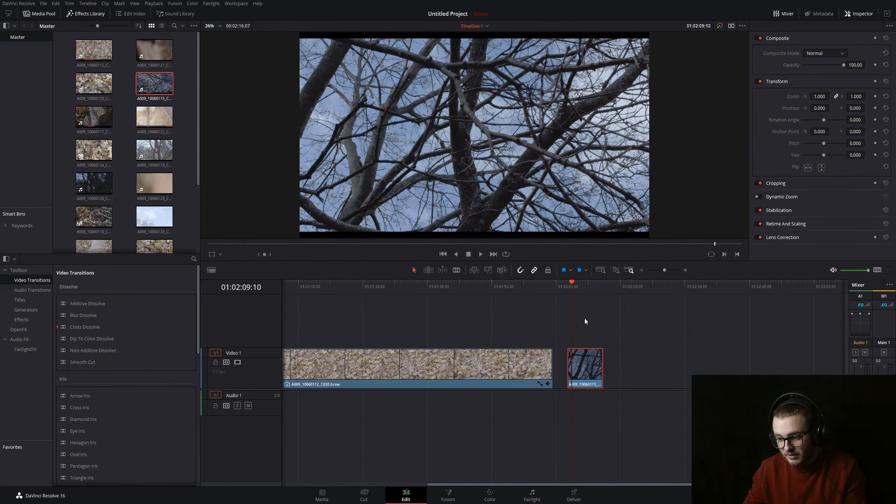
click(570, 287)
key(space)
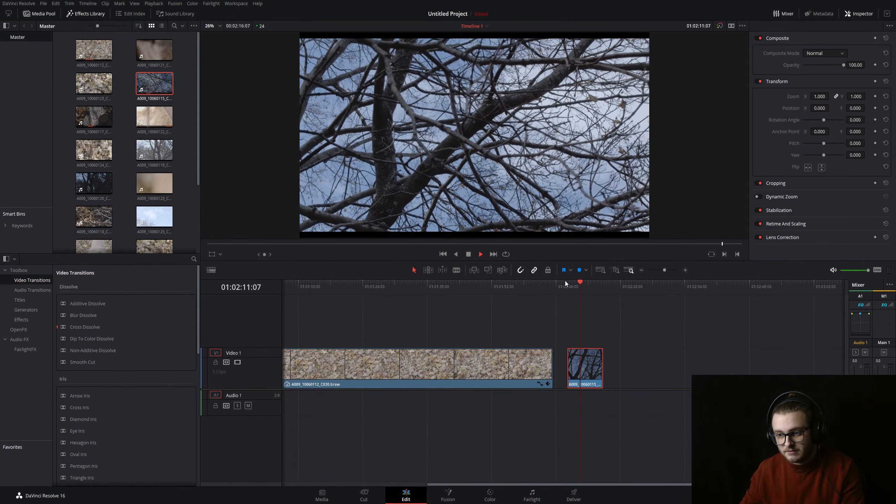
key(space)
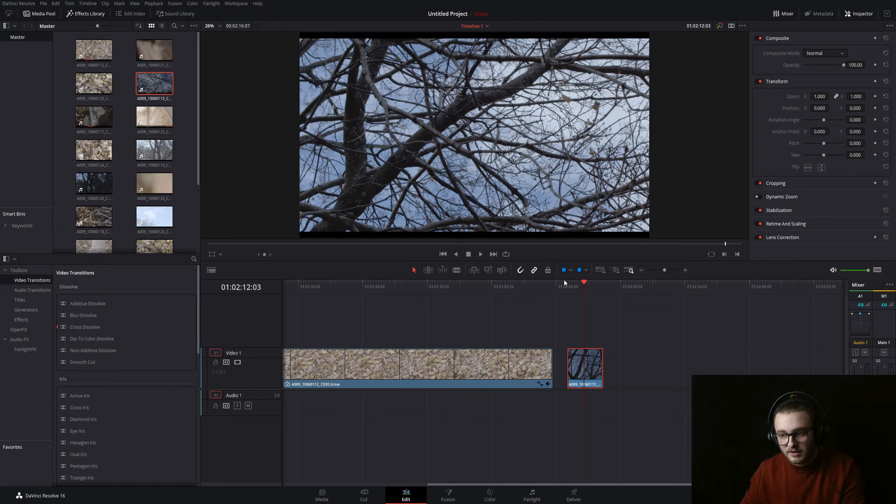
key(space)
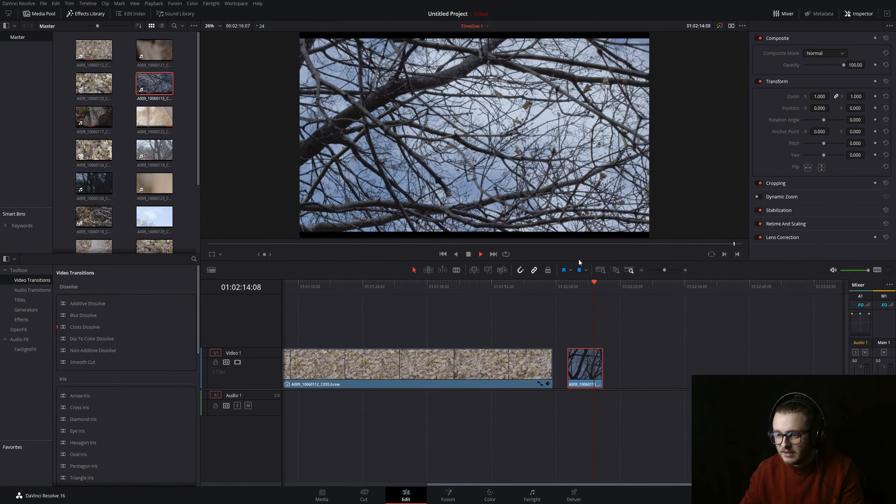
key(space)
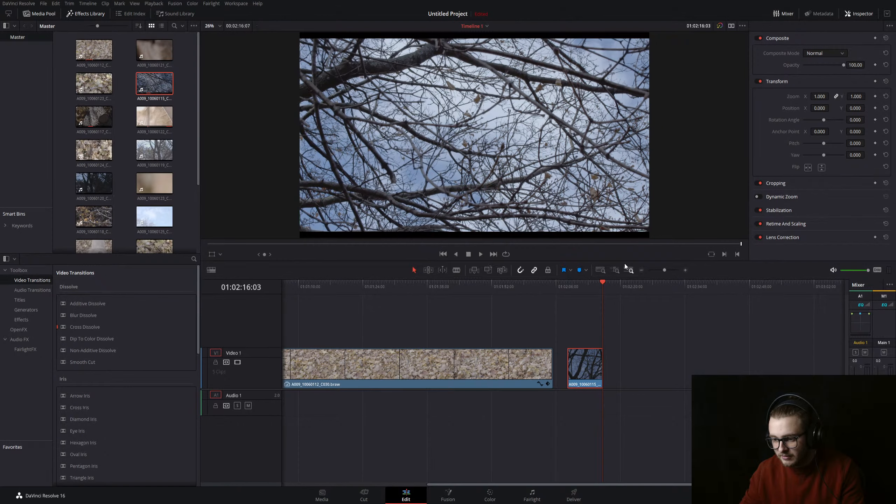
Slow the branches clip to about 39 seconds long, clear the selection and return the playhead to the clip's start
key(ctrl+z)
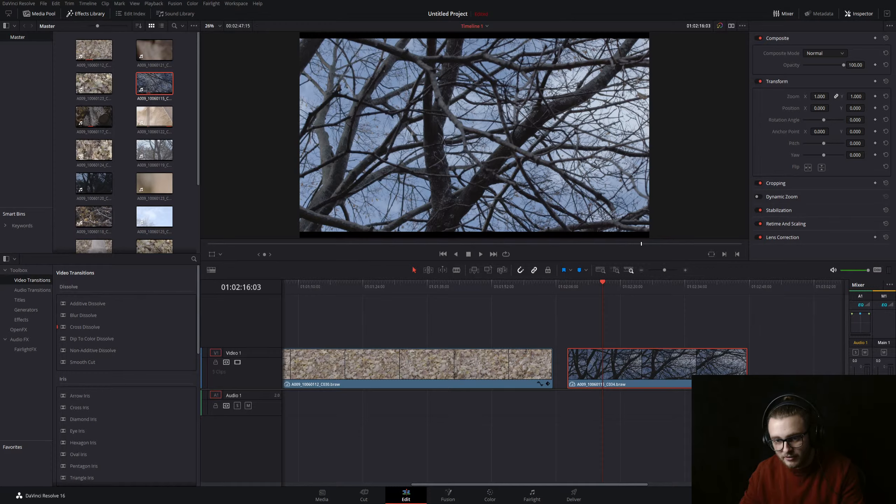
click(612, 318)
drag(585, 293, 567, 294)
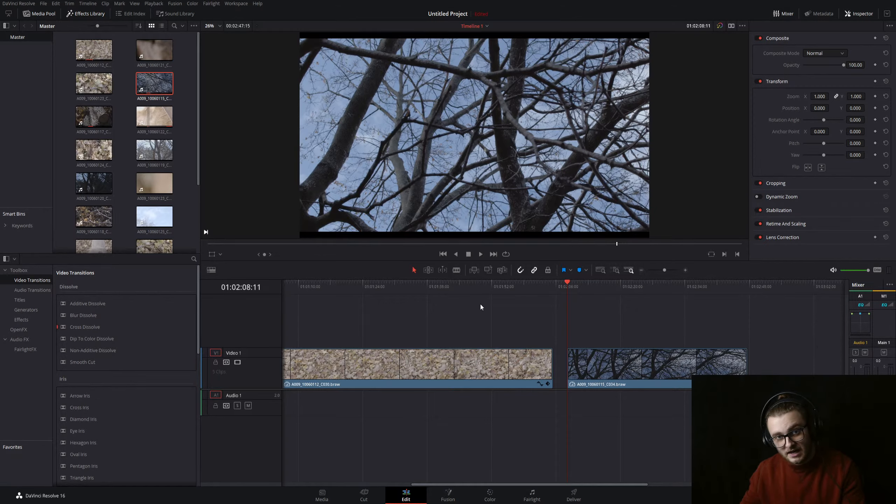
mouse_move(575, 285)
mouse_down()
mouse_move(583, 284)
mouse_move(571, 287)
mouse_up()
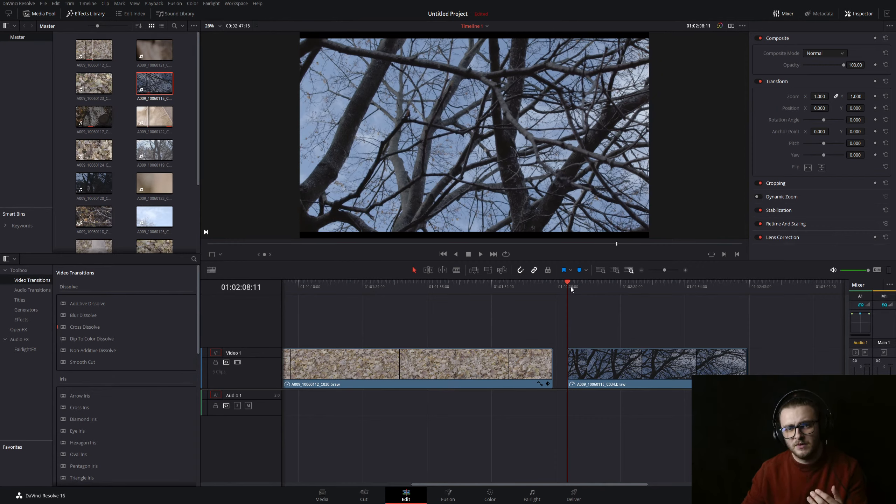
mouse_move(570, 287)
mouse_down()
mouse_move(693, 280)
mouse_move(571, 285)
mouse_up()
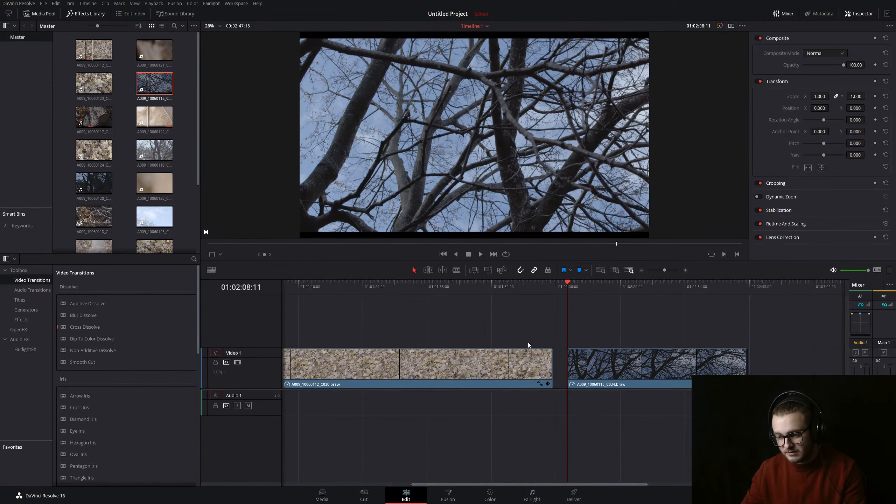
Move the slowed branches clip directly against the end of the leaves clip on Video 1 and skim through it
scroll(501, 319, down, 3)
click(555, 373)
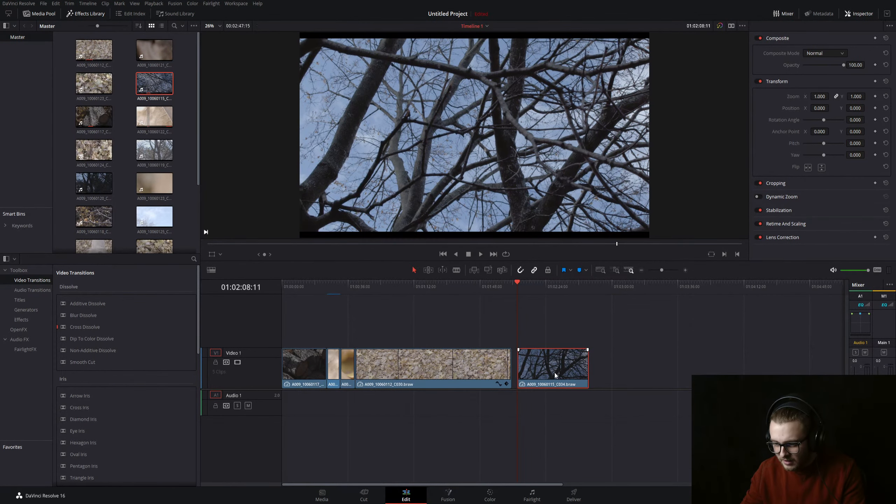
drag(554, 373, 552, 372)
click(513, 292)
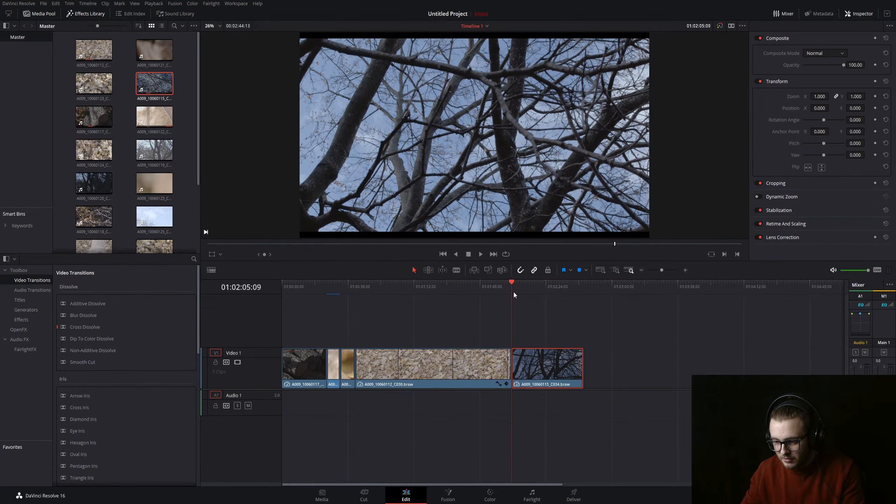
drag(513, 291, 581, 285)
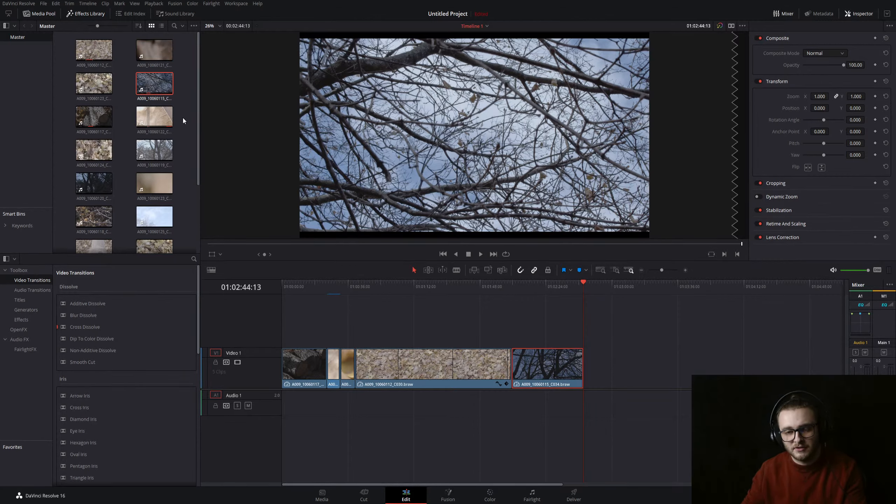
Preview the source clips A009_10060119_C037.braw and A009_10060123_C041.braw, and check a frame of the branches clip on the timeline for comparison
scroll(182, 117, down, 2)
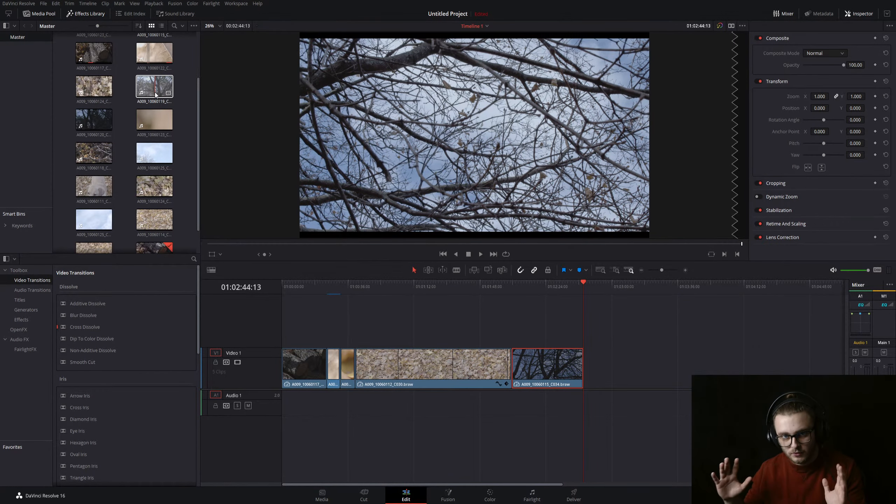
double_click(155, 95)
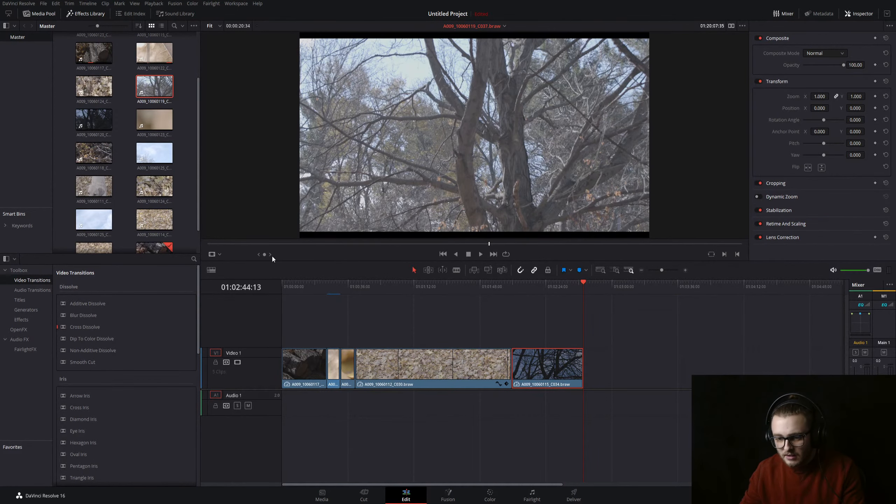
drag(216, 246, 317, 256)
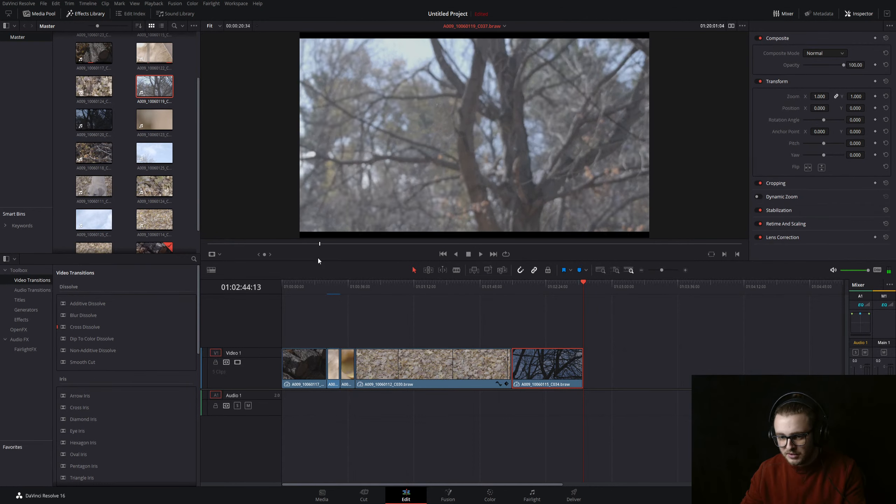
double_click(161, 126)
drag(217, 246, 567, 244)
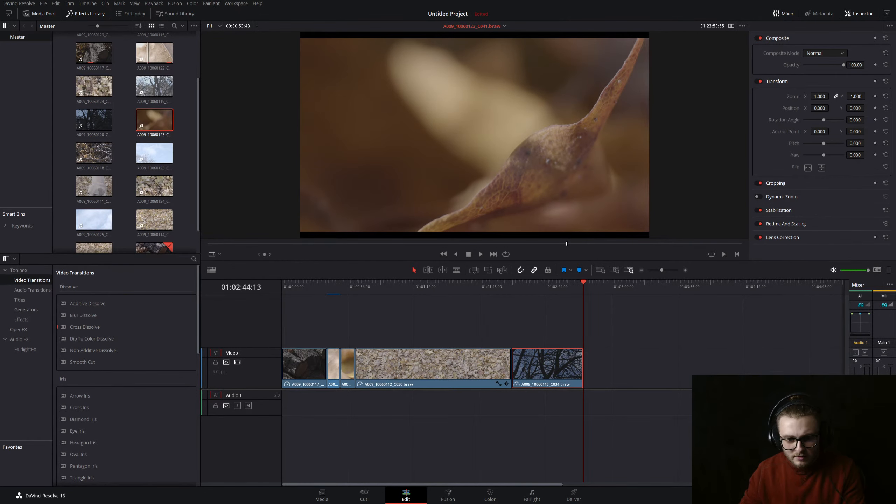
click(422, 310)
click(552, 282)
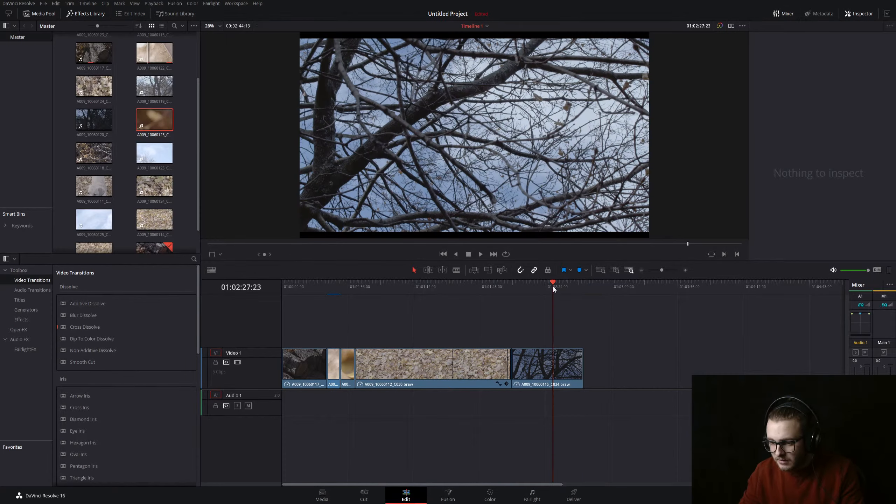
Mark and play a leaf close-up range near the end of source clip A009_10060123_C041.braw, and delete the clip from the media pool
click(146, 124)
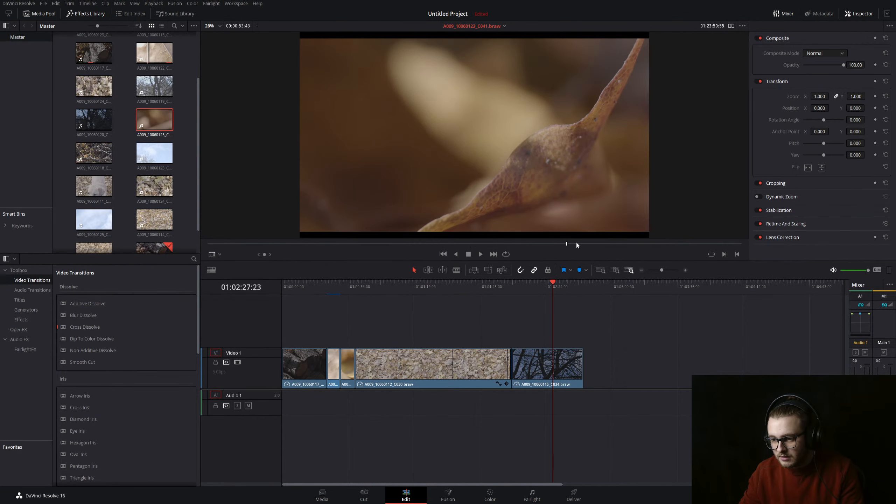
drag(558, 243, 646, 245)
key(i)
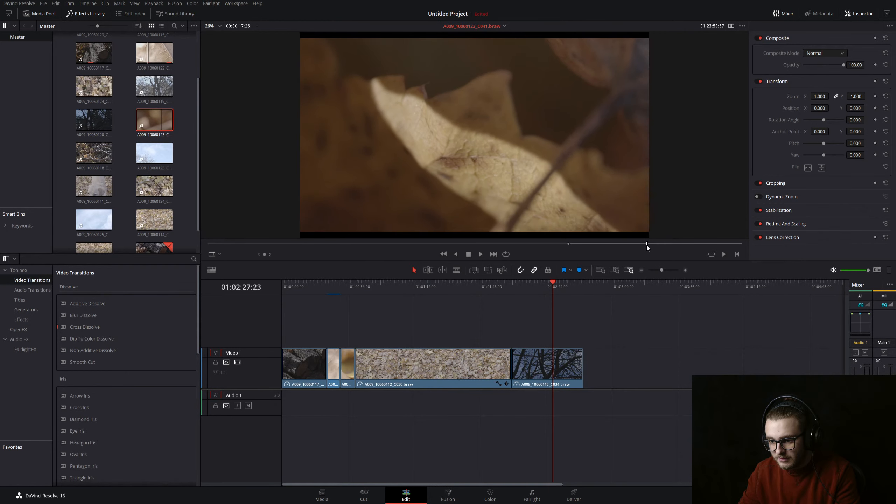
key(space)
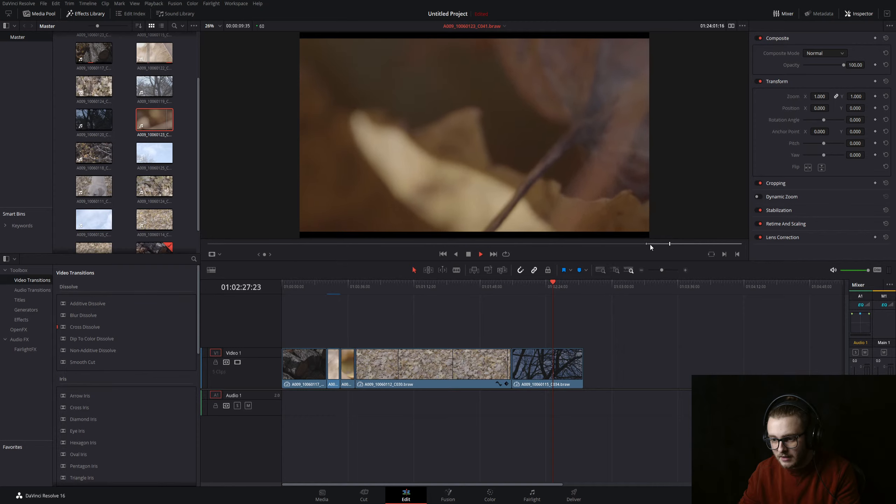
key(o)
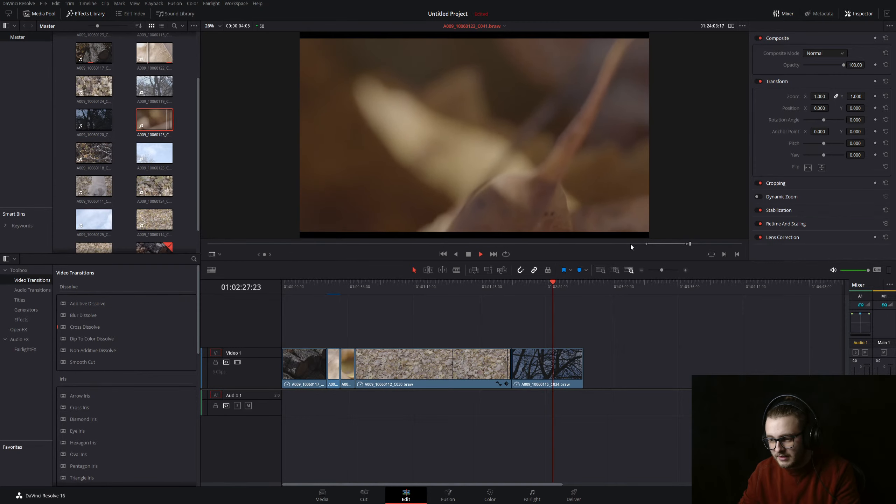
key(space)
key(Home)
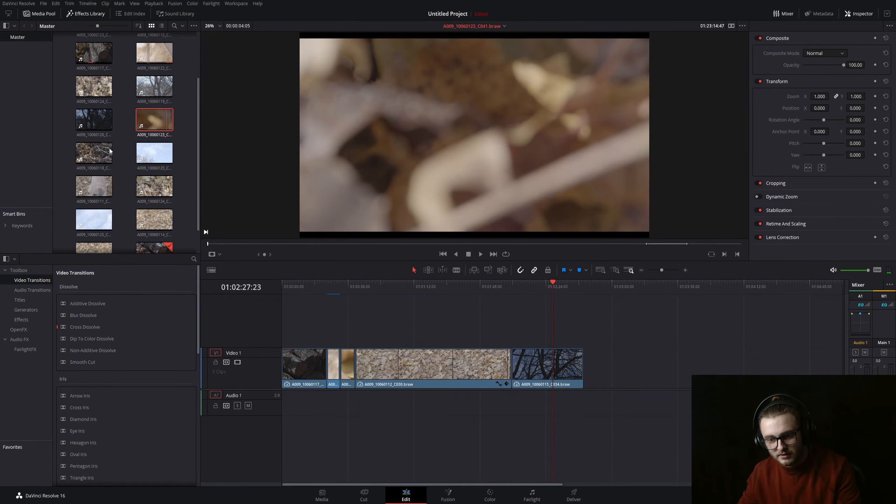
key(Delete)
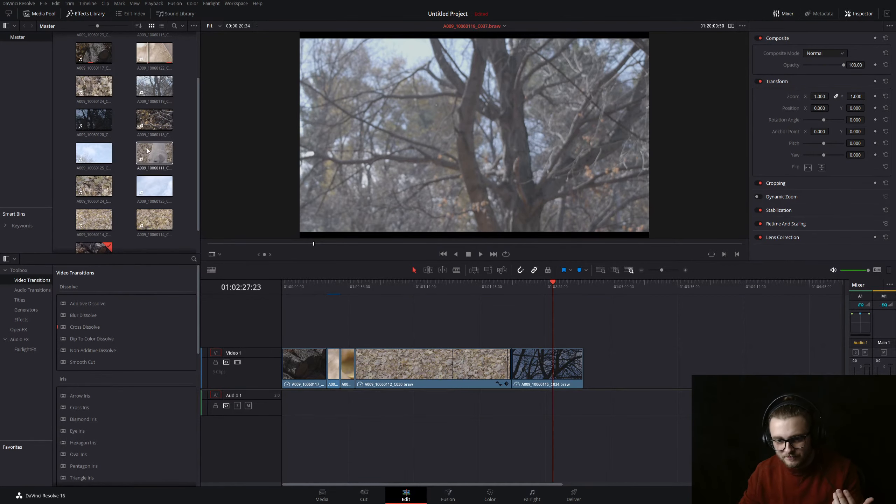
Load the fallen-sticks source clip A009_10060118_C036.braw, set an in point partway through it and play from there
click(154, 120)
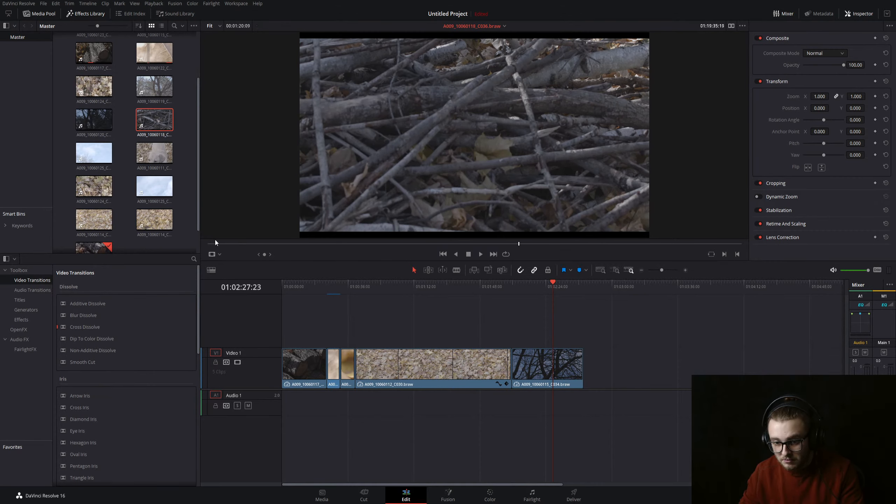
drag(215, 243, 386, 254)
key(i)
key(space)
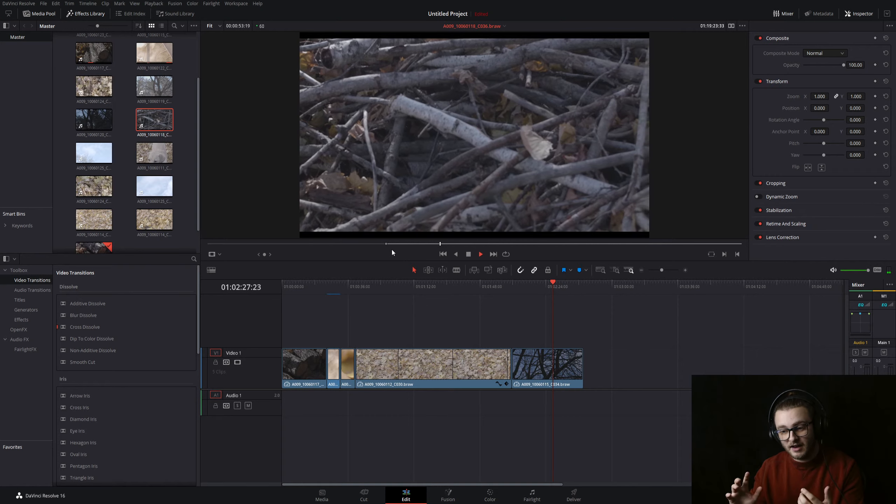
key(space)
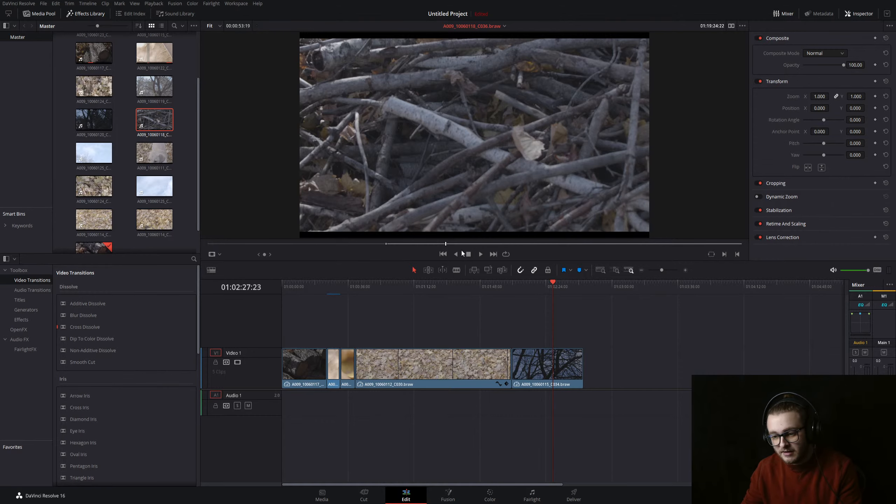
Mark a range about 18 seconds long in the sticks source clip, starting at about 01:19:15:18
key(space)
click(485, 243)
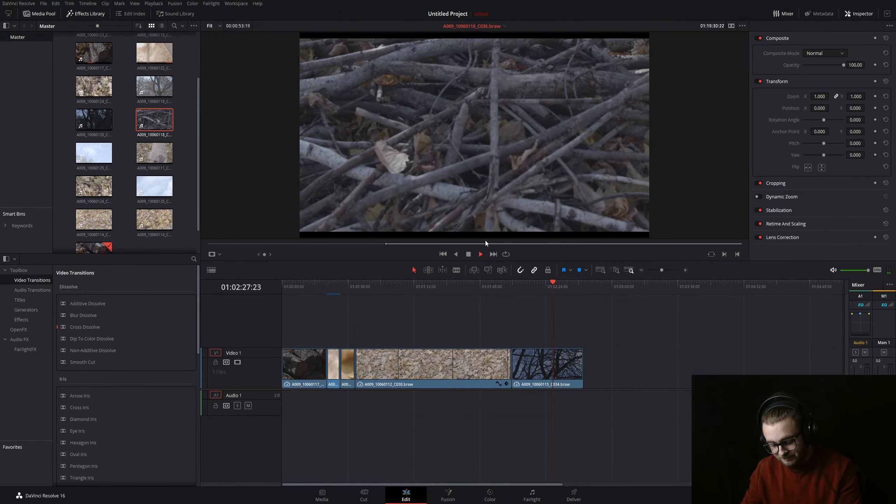
click(479, 250)
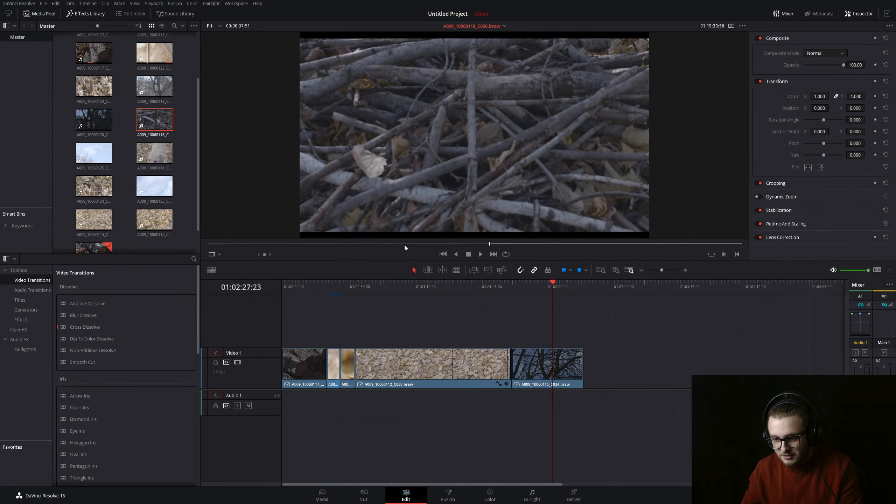
drag(404, 244, 503, 245)
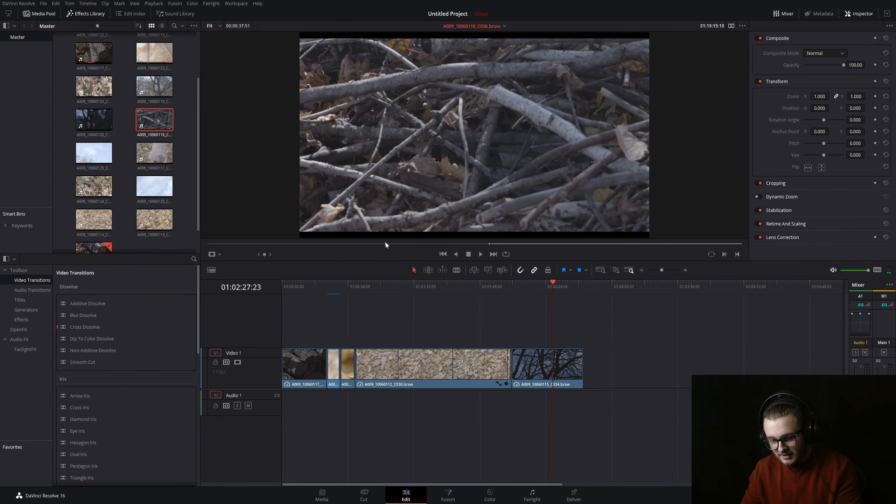
key(i)
key(o)
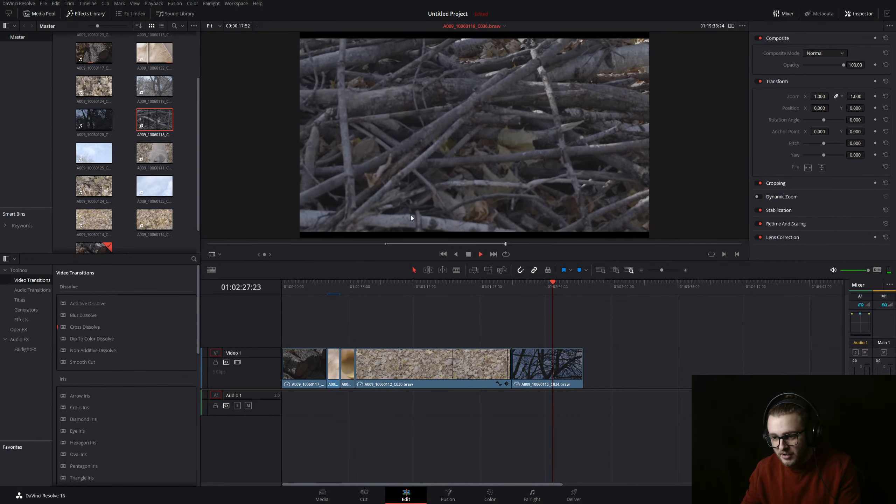
Add the marked sticks shot directly after the branches clip on Video 1 and delete its audio from Audio 1
drag(403, 202, 590, 365)
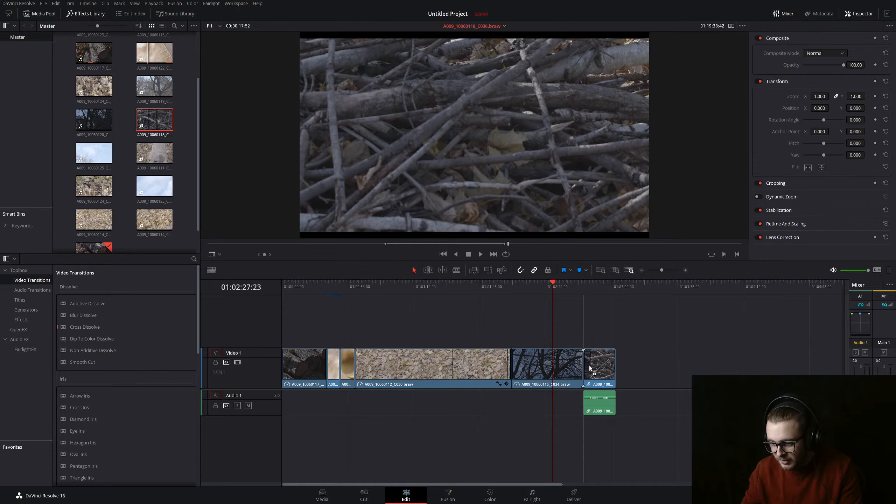
click(592, 406)
key(Delete)
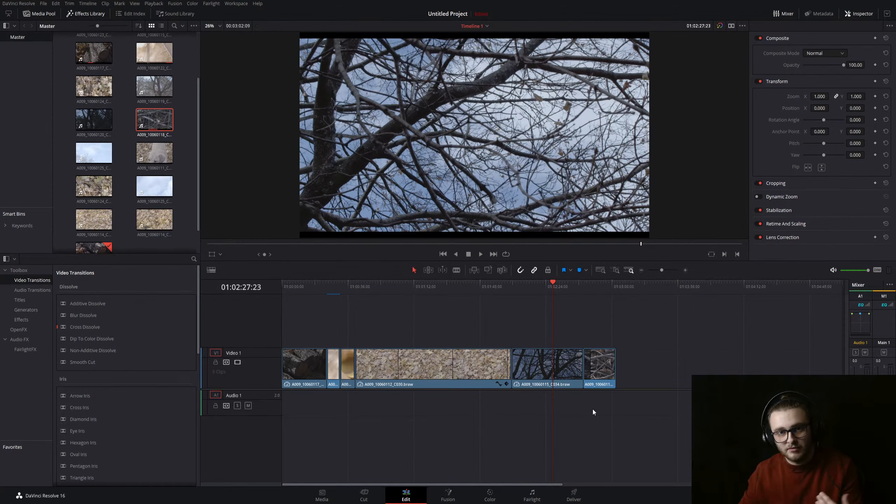
Skim through the new sticks clip on the timeline, and play it from its start to near its end
click(583, 284)
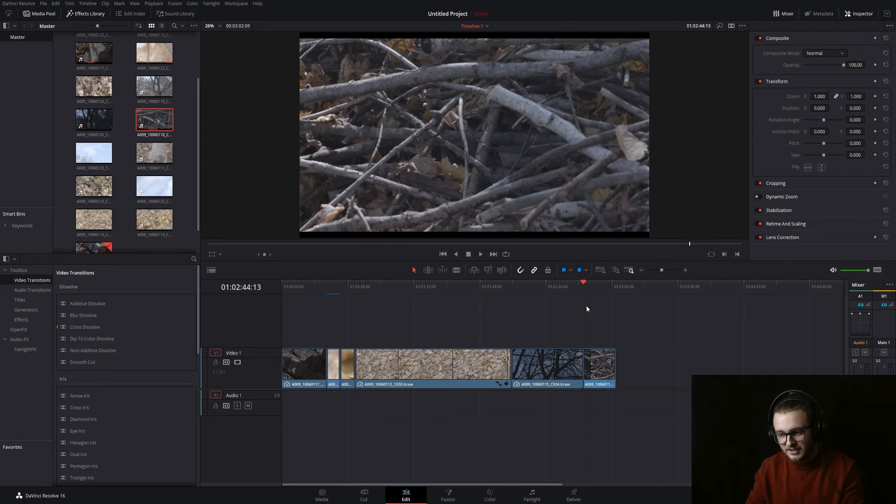
drag(584, 282, 591, 284)
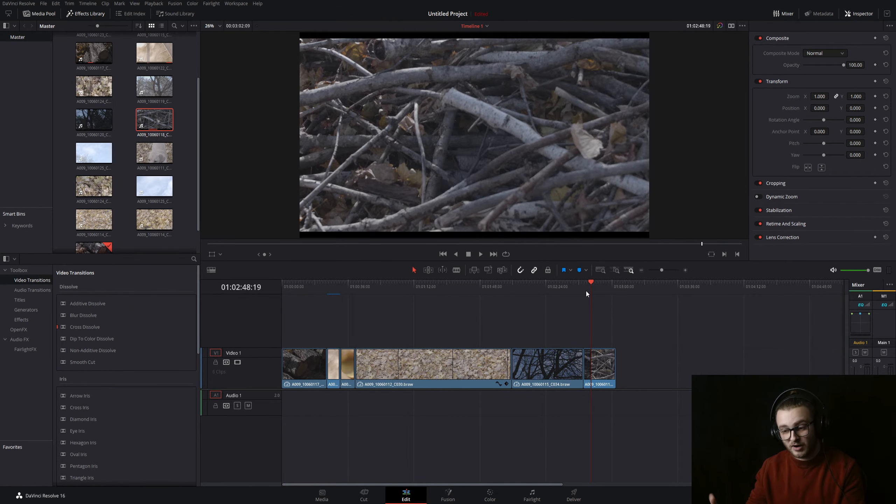
drag(605, 289, 586, 291)
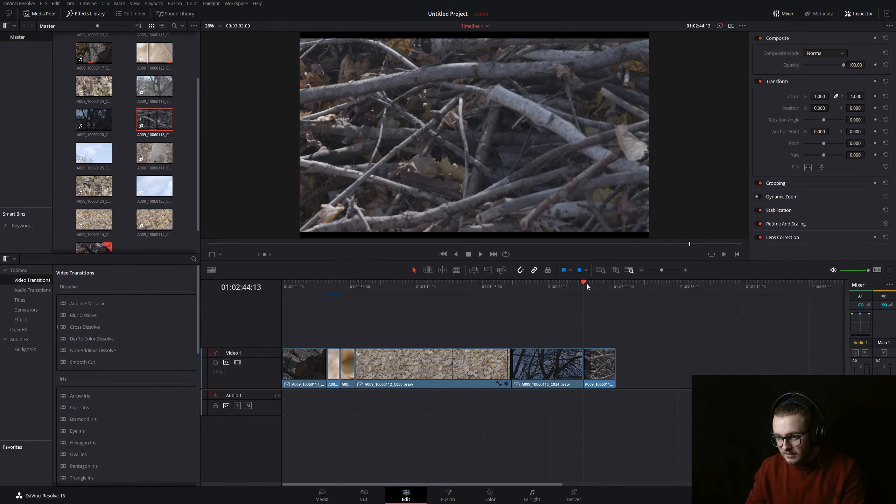
key(space)
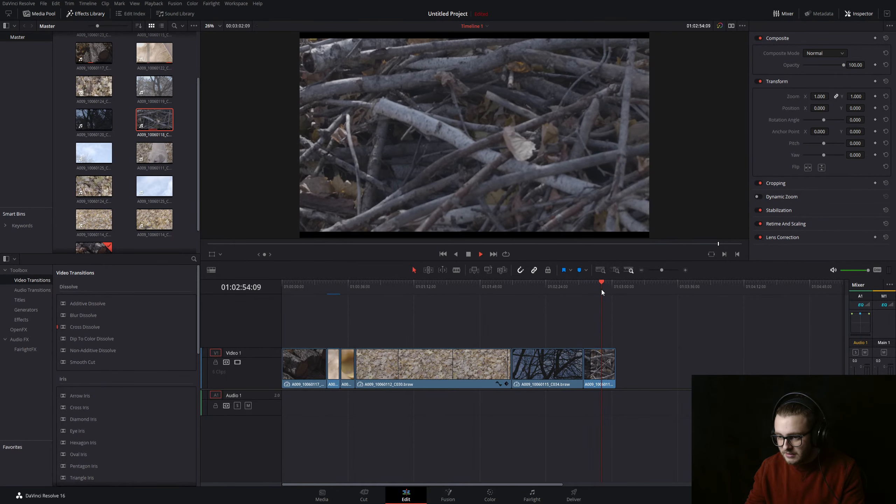
key(space)
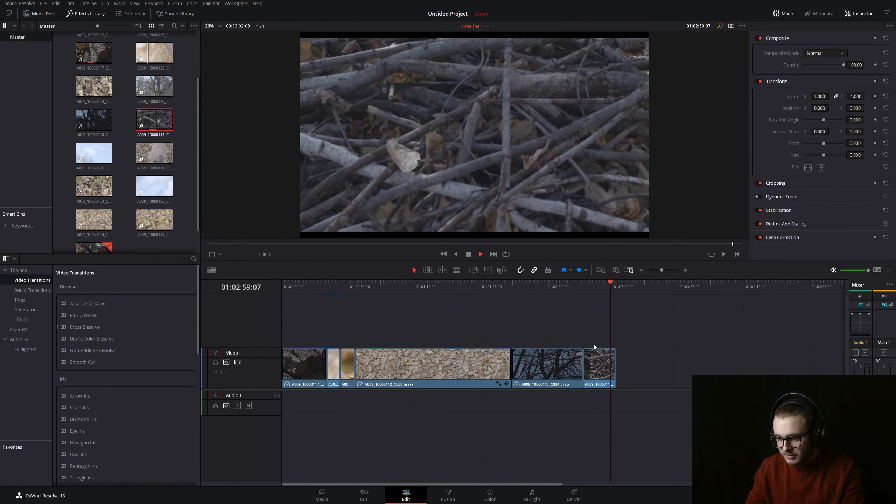
Open the sticks clip on the Color page, play part of it and raise its saturation to 84
click(596, 364)
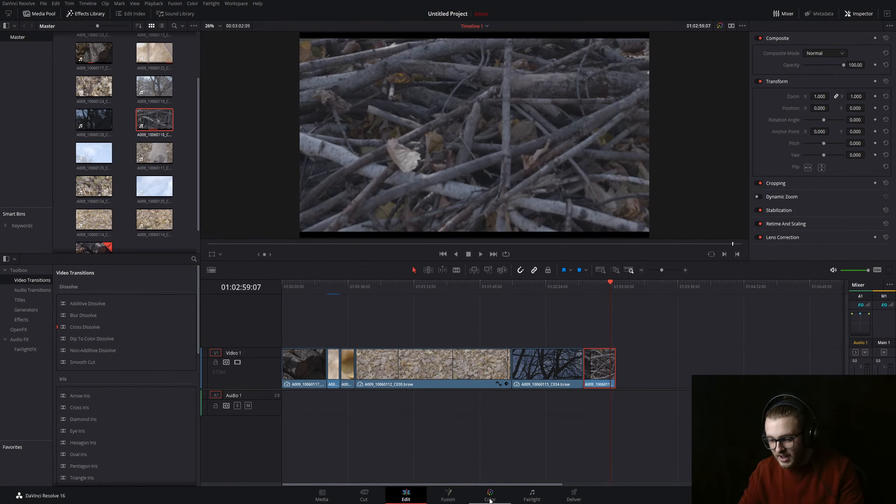
click(488, 493)
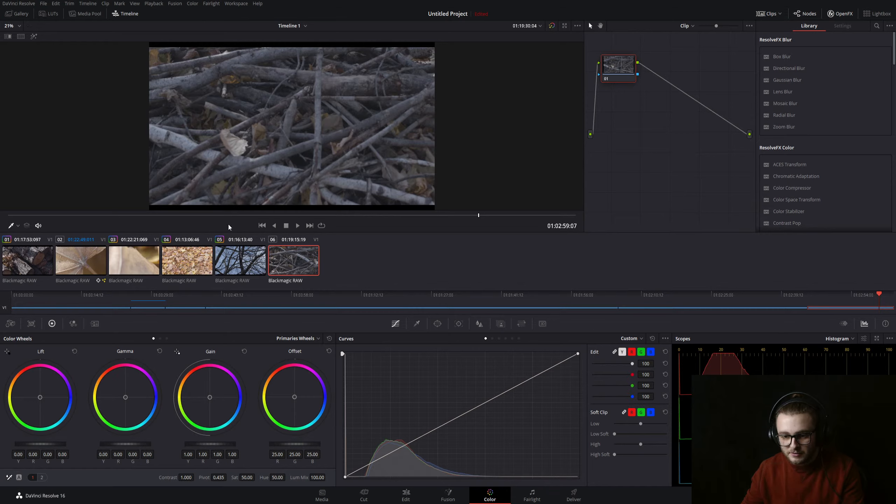
drag(228, 215, 124, 215)
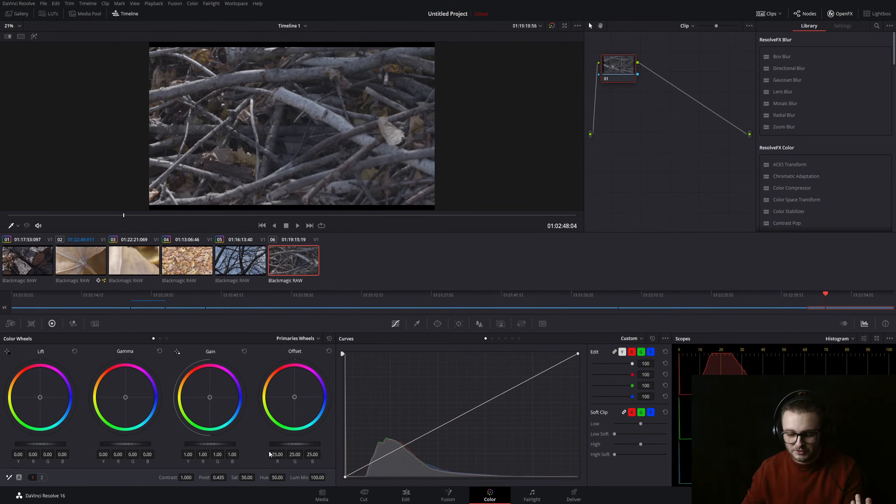
drag(247, 477, 257, 477)
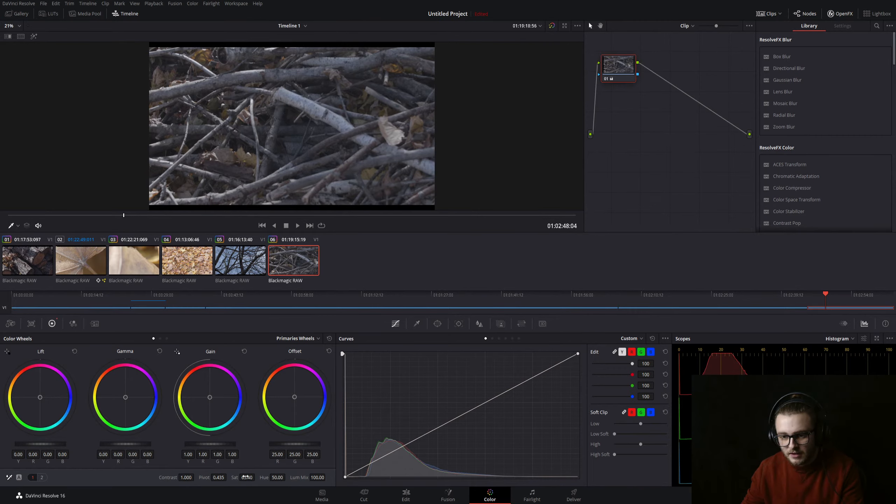
key(space)
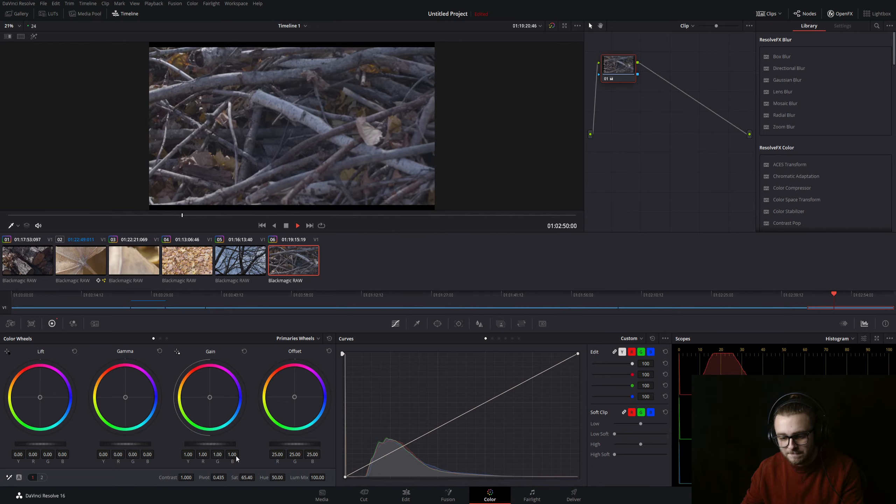
drag(246, 477, 257, 477)
key(space)
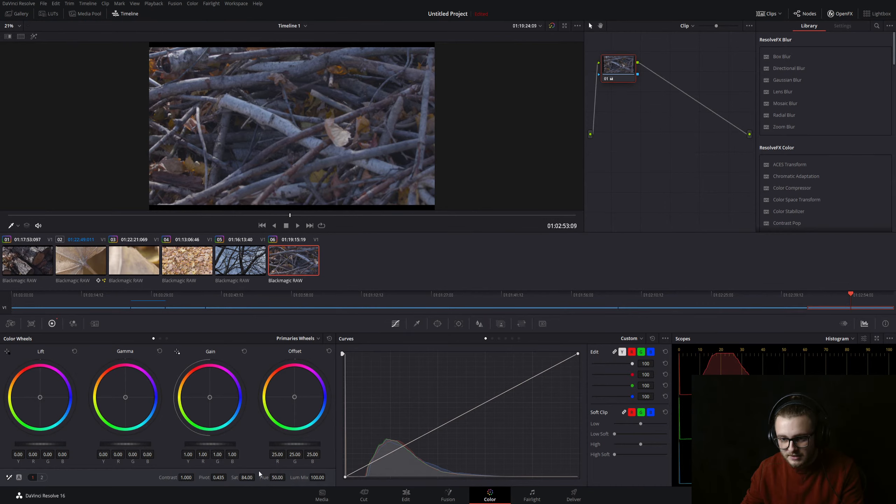
Play and skim through the saturated sticks clip to judge the look at several frames
key(space)
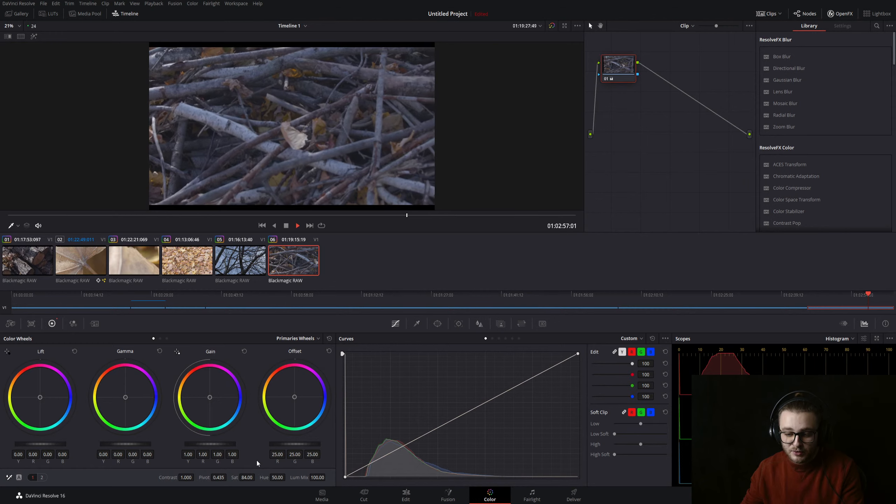
key(space)
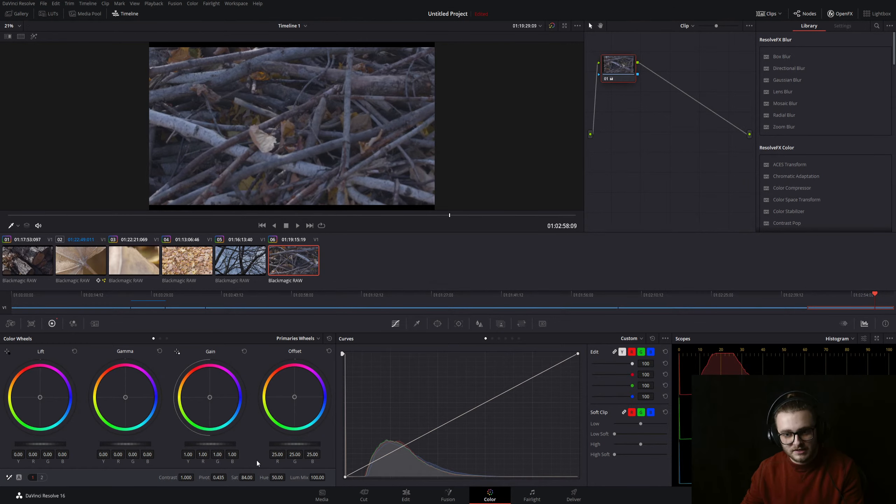
click(246, 216)
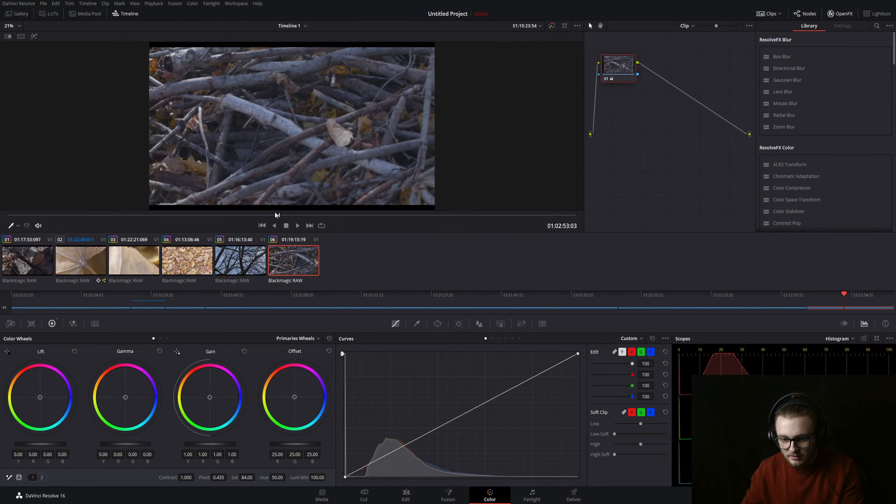
drag(276, 214, 311, 215)
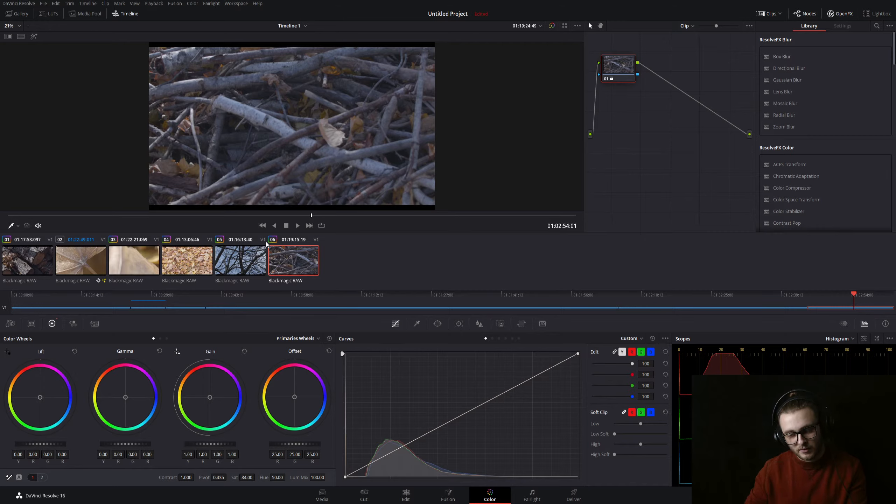
click(283, 214)
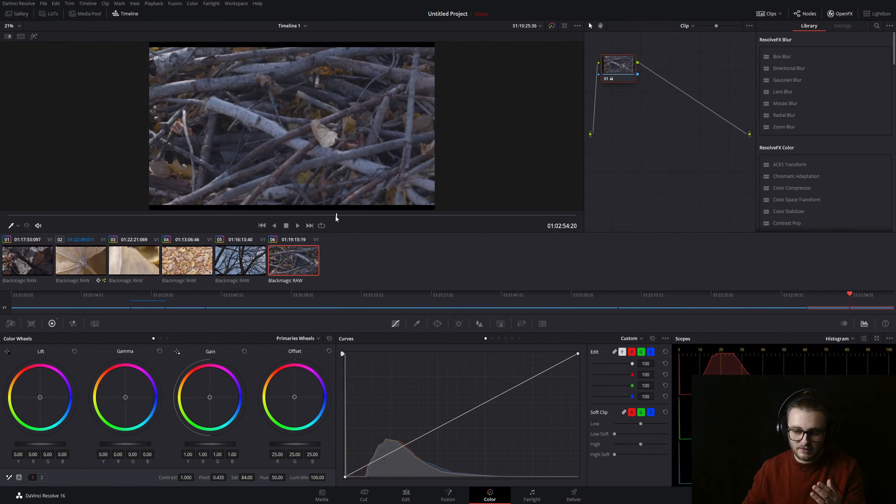
click(401, 215)
click(427, 221)
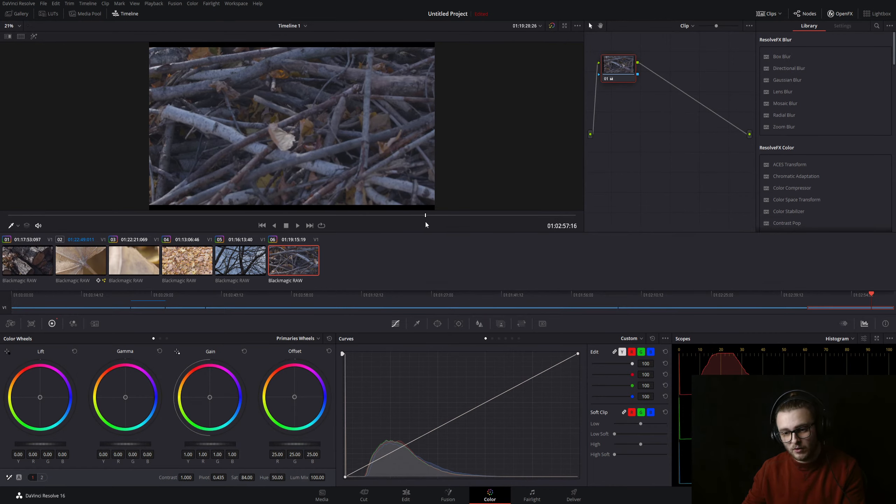
Park on the sticks clip at about 01:02:58:01, set its contrast to 1.172 and raise the offset to 32.50 on all channels
mouse_move(427, 224)
mouse_down()
mouse_move(298, 208)
mouse_move(486, 214)
mouse_move(424, 200)
mouse_move(340, 206)
mouse_move(440, 215)
mouse_up()
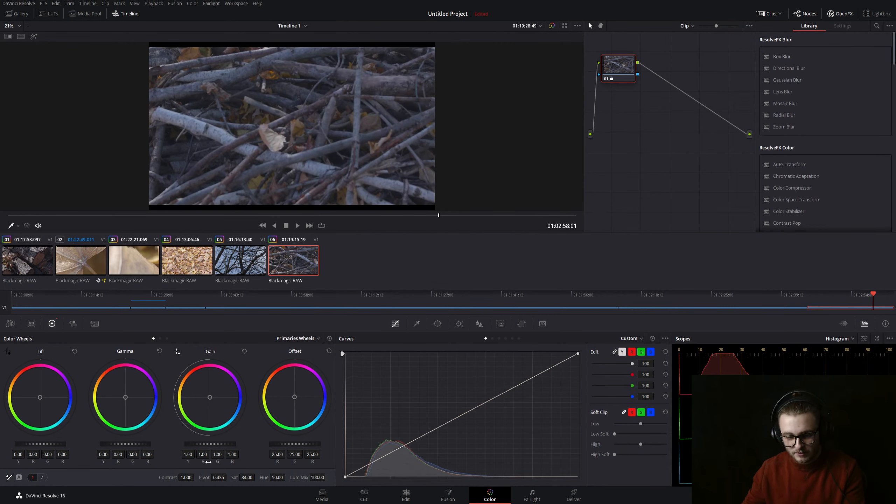
drag(186, 477, 196, 476)
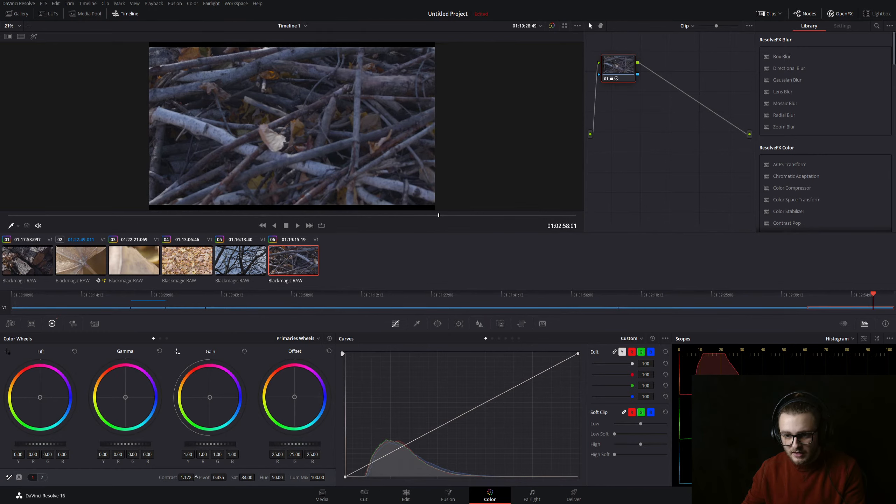
drag(295, 443, 311, 444)
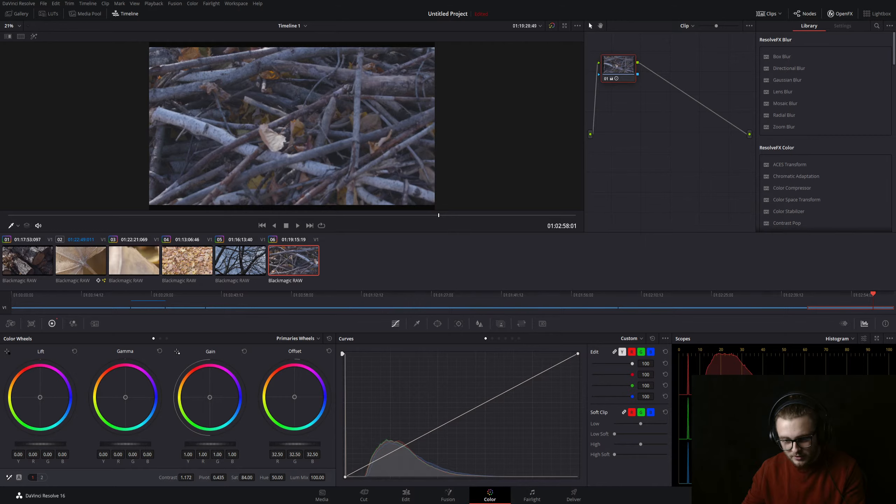
Raise the sticks clip's contrast slightly further and warm it by setting the temperature to 400
drag(186, 477, 195, 476)
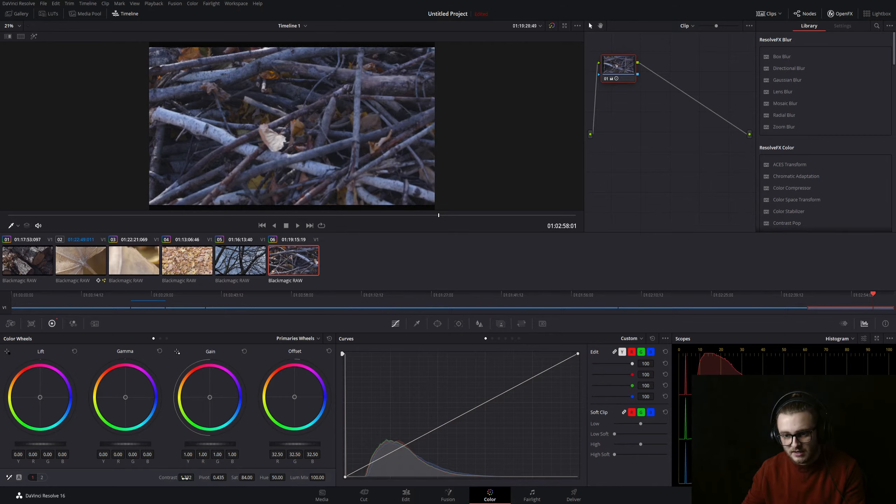
click(42, 477)
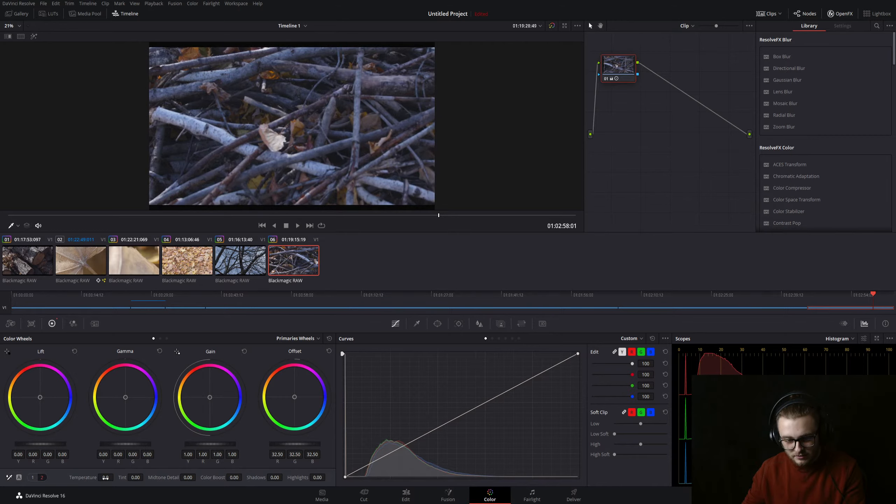
drag(105, 477, 116, 477)
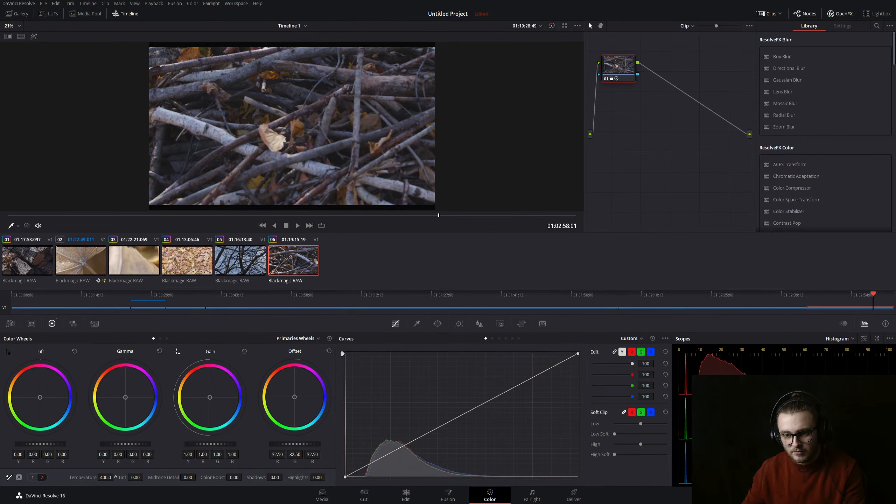
Play the sticks clip from its middle, briefly bypassing the grade to compare it with the ungraded image
click(218, 215)
key(space)
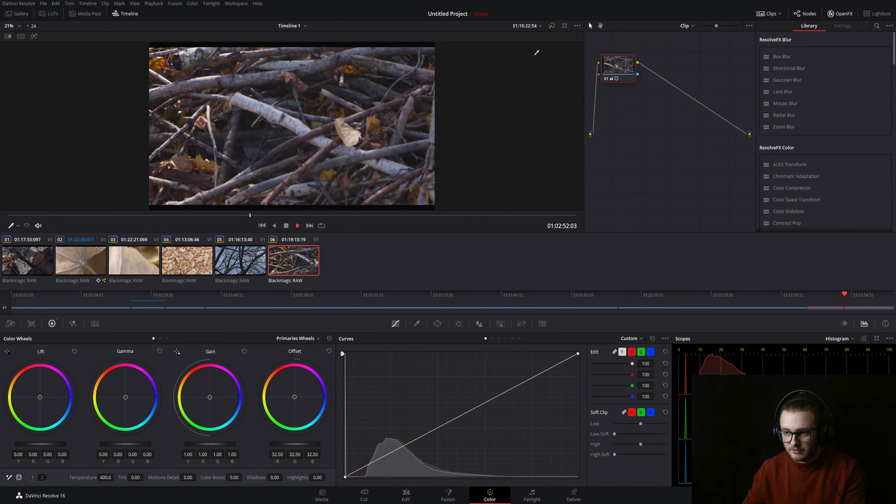
click(552, 26)
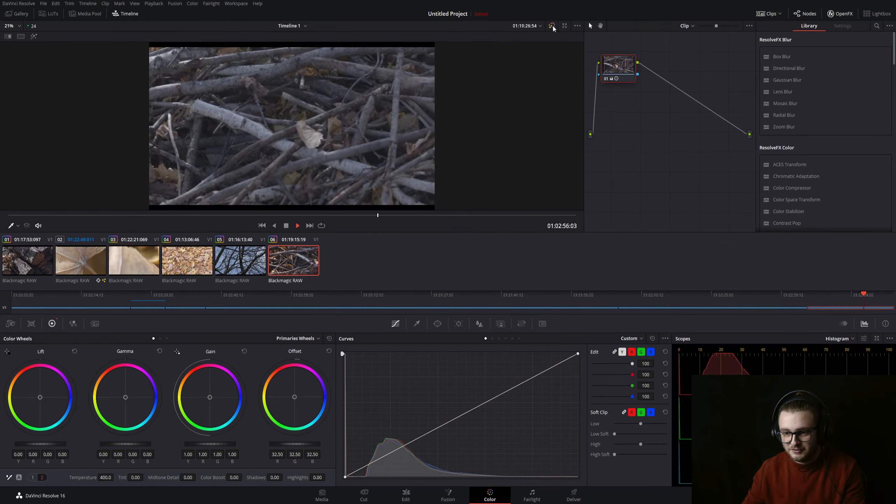
click(552, 26)
key(space)
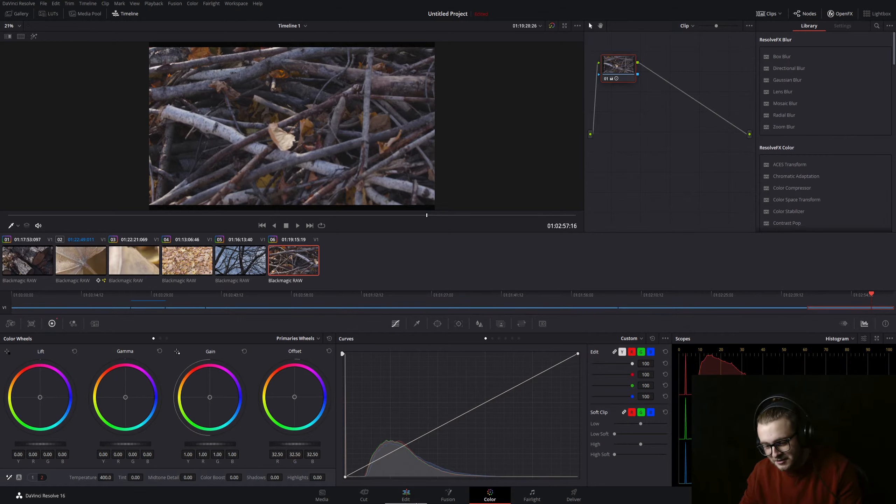
On the Edit page, park the playhead at the end of the sequence and preview the sky clip A009_10060125_C046.braw in the source viewer
click(408, 499)
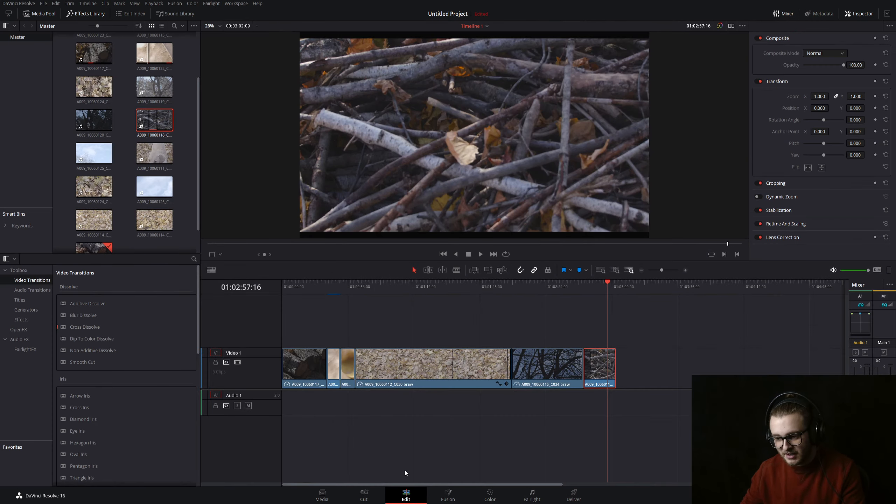
mouse_move(601, 287)
mouse_down()
mouse_move(589, 287)
mouse_move(613, 284)
mouse_up()
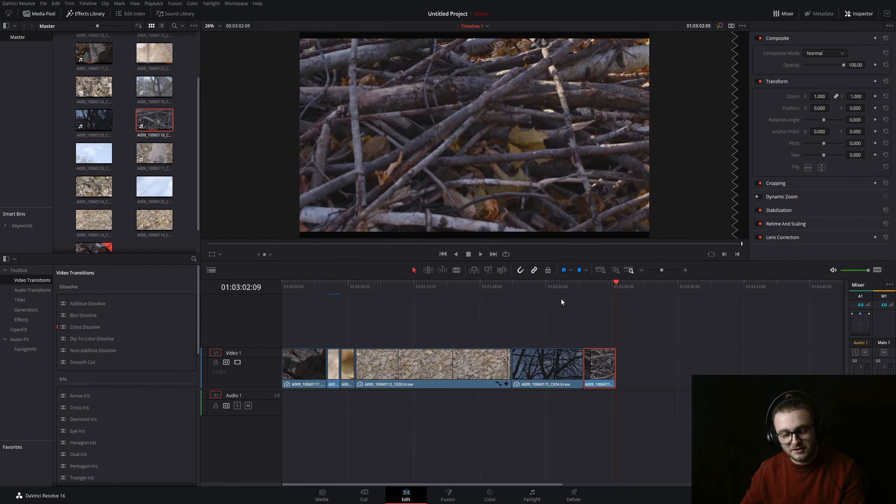
double_click(93, 153)
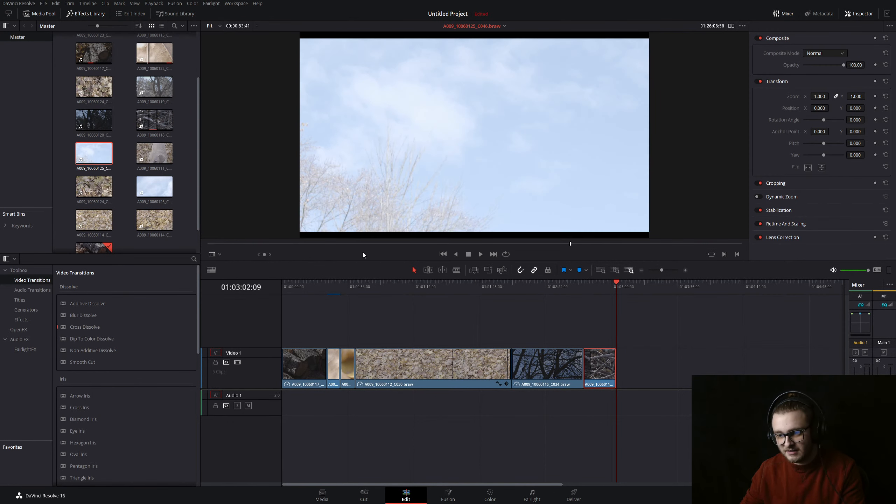
mouse_move(496, 244)
mouse_down()
mouse_move(375, 245)
mouse_move(561, 256)
mouse_move(634, 243)
mouse_up()
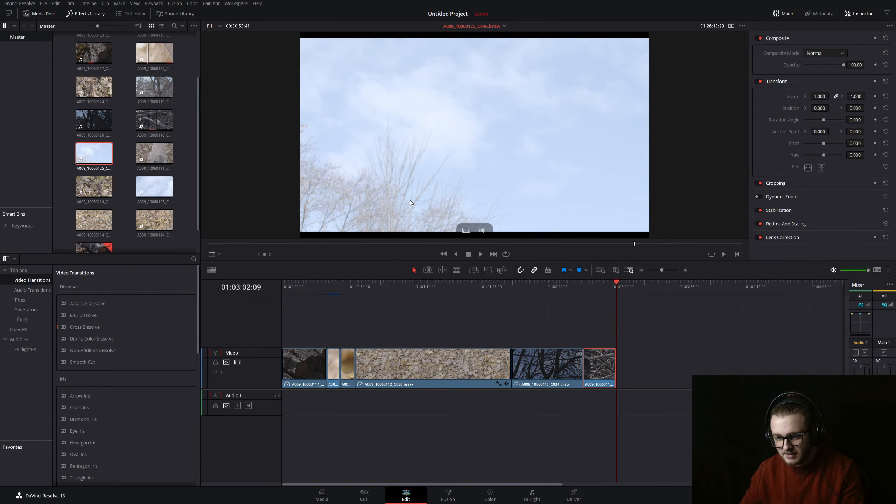
click(206, 244)
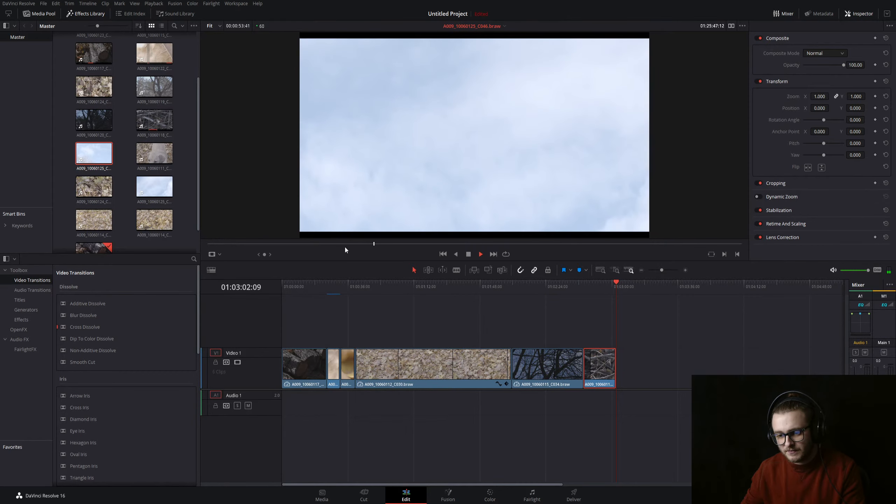
mouse_move(358, 244)
mouse_down()
mouse_move(321, 243)
mouse_move(656, 245)
mouse_move(724, 236)
mouse_move(750, 244)
mouse_move(608, 232)
mouse_move(492, 234)
mouse_up()
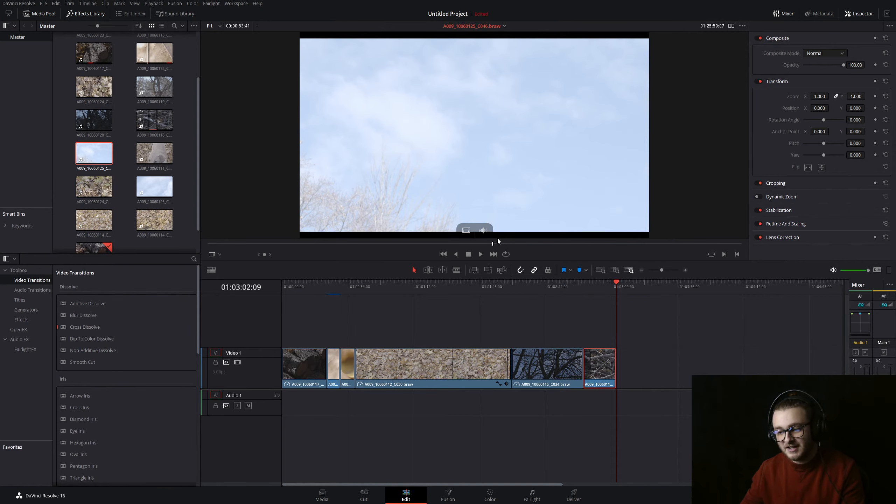
mouse_move(492, 245)
mouse_down()
mouse_move(736, 258)
mouse_move(537, 245)
mouse_move(463, 254)
mouse_move(520, 244)
mouse_up()
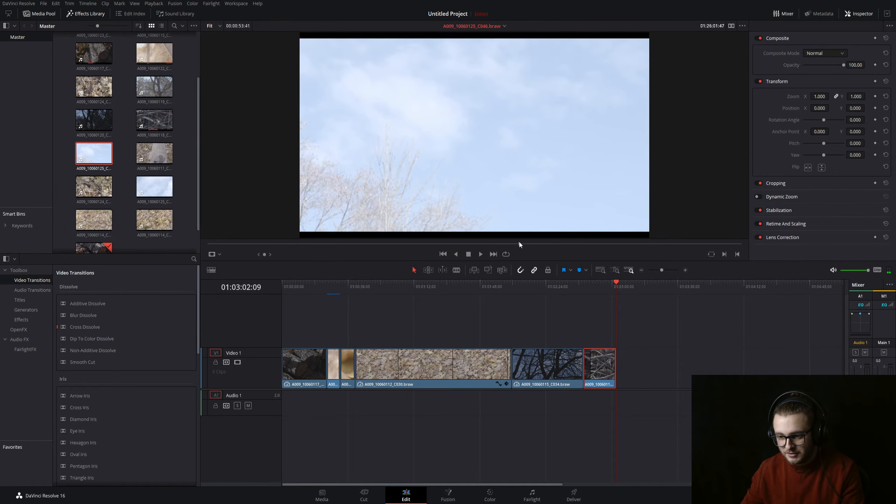
Mark a 00:00:19:36 range of the sky clip showing the treetops and add its video to Video 1 directly after the sticks clip
key(space)
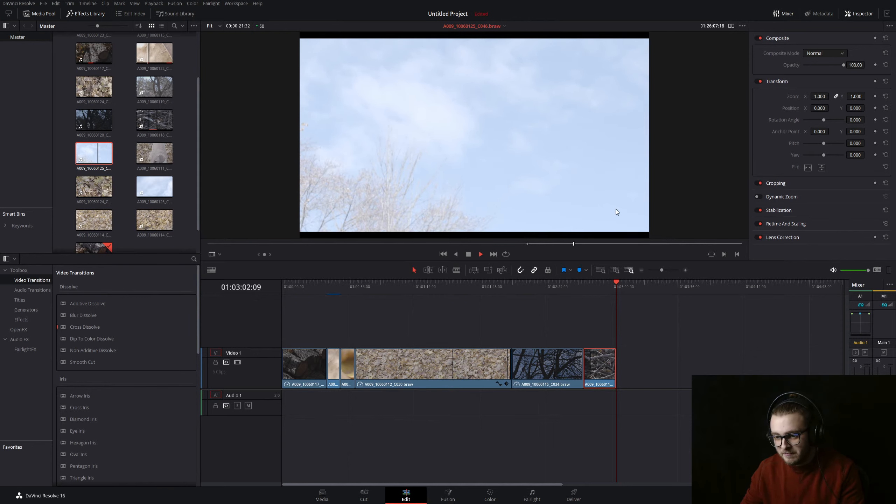
click(627, 244)
drag(627, 245, 700, 244)
key(space)
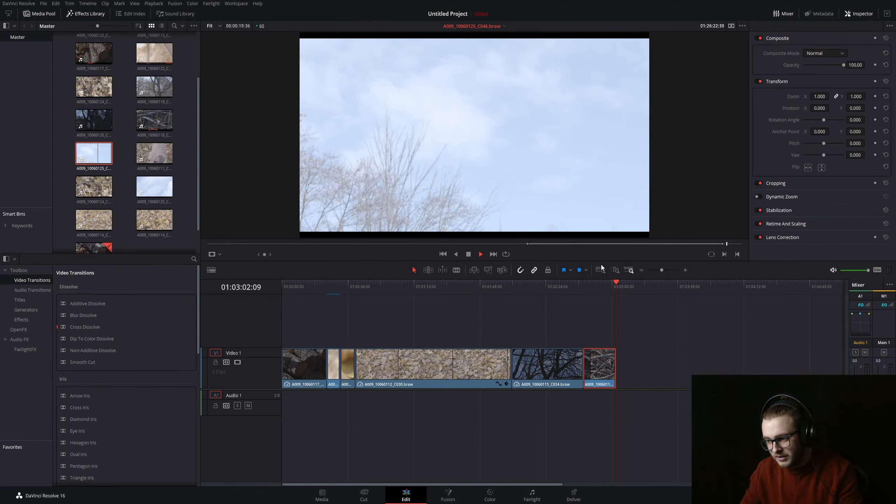
key(space)
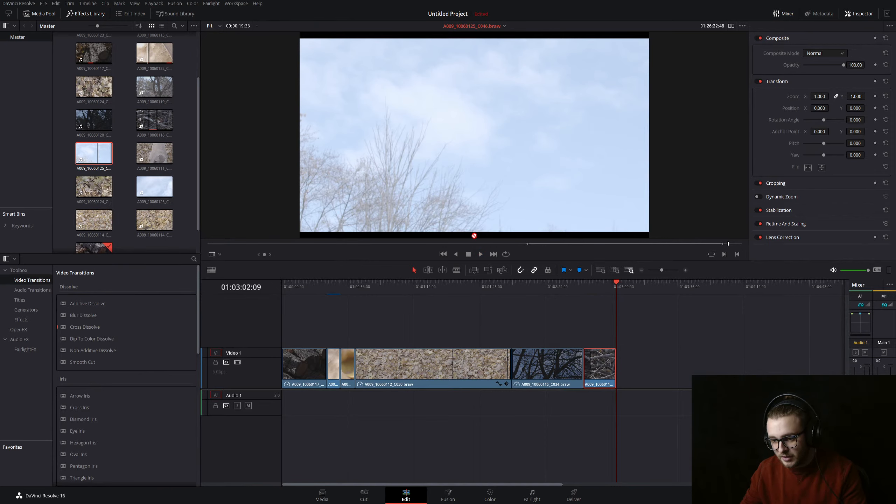
drag(465, 229, 616, 364)
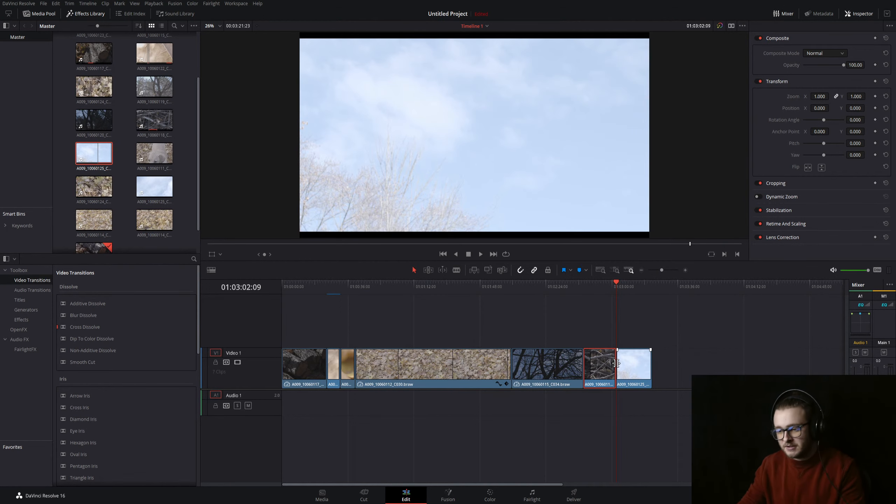
Play the start of the new sky clip on the timeline and open its Stabilization settings
key(space)
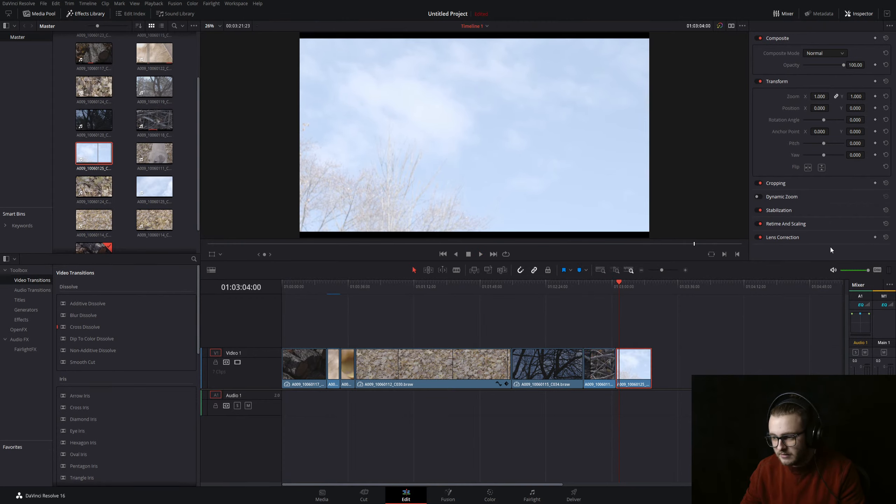
click(789, 210)
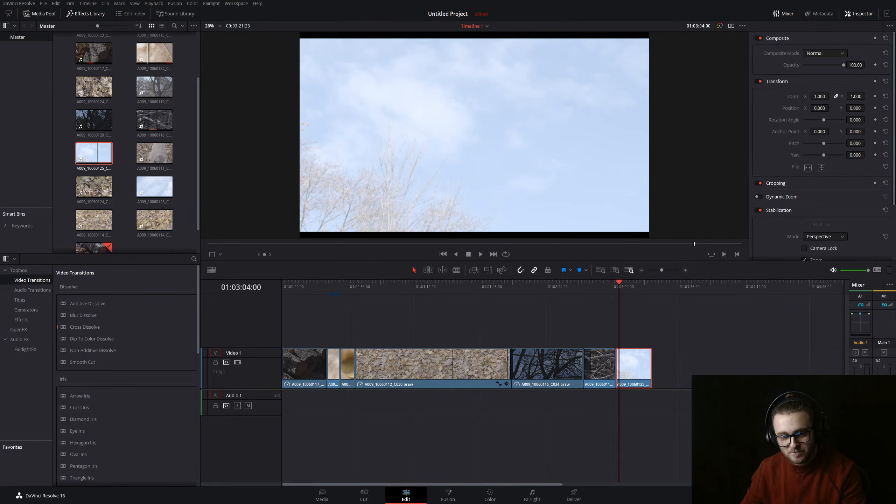
click(637, 298)
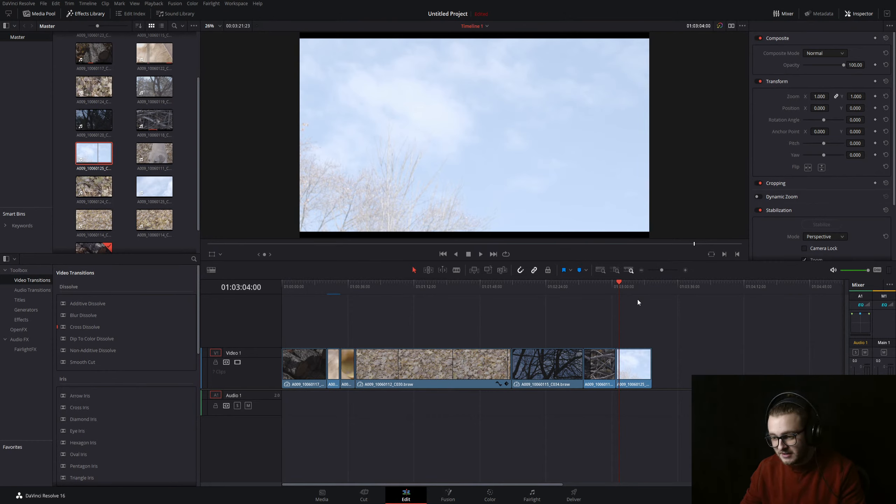
Return the playhead to the start of the sky clip at 01:03:02:09 and play it
click(623, 286)
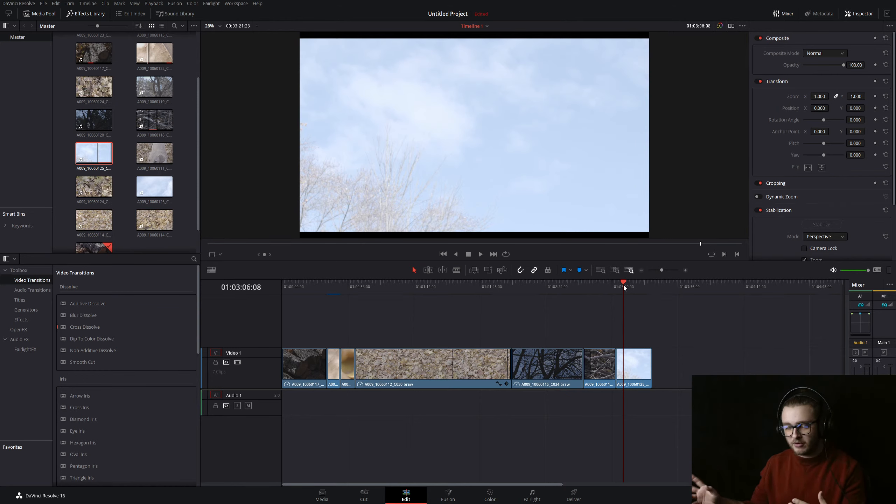
drag(623, 285, 617, 287)
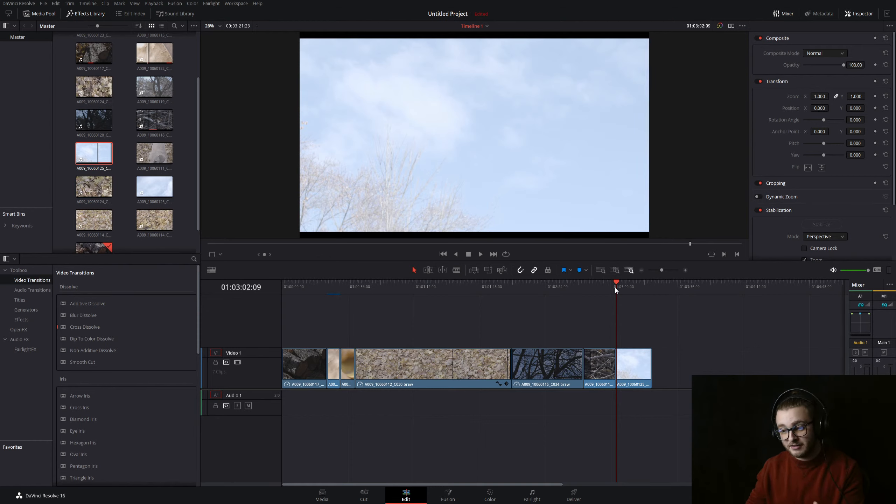
mouse_move(618, 286)
mouse_down()
mouse_move(650, 280)
mouse_move(619, 291)
mouse_up()
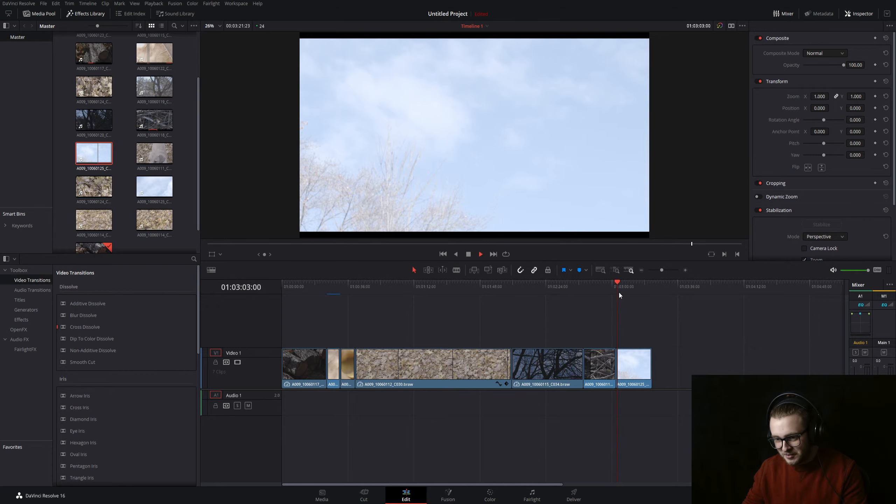
Open the sky clip for color grading and set its contrast to 0.982 and saturation to 83.60
key(space)
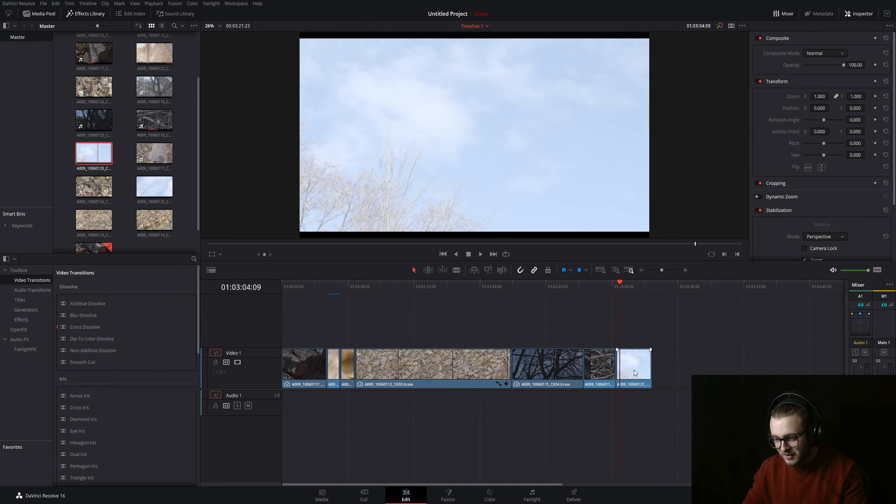
click(490, 498)
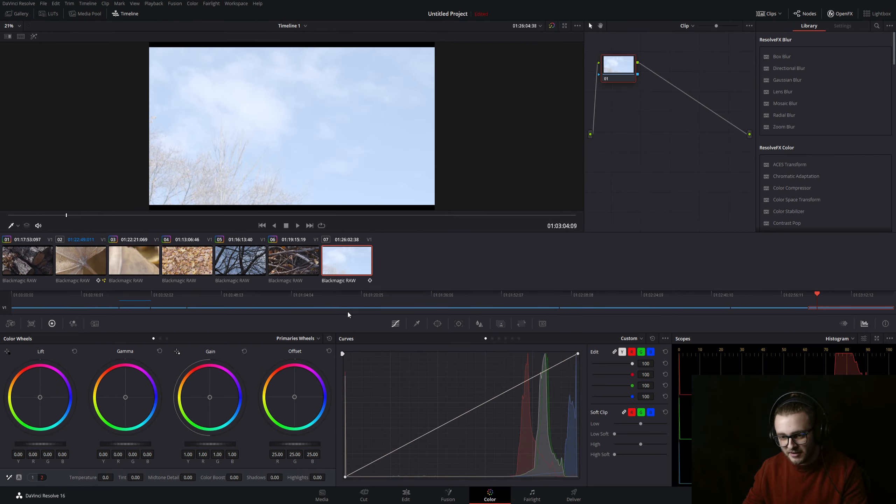
click(32, 477)
drag(186, 477, 254, 477)
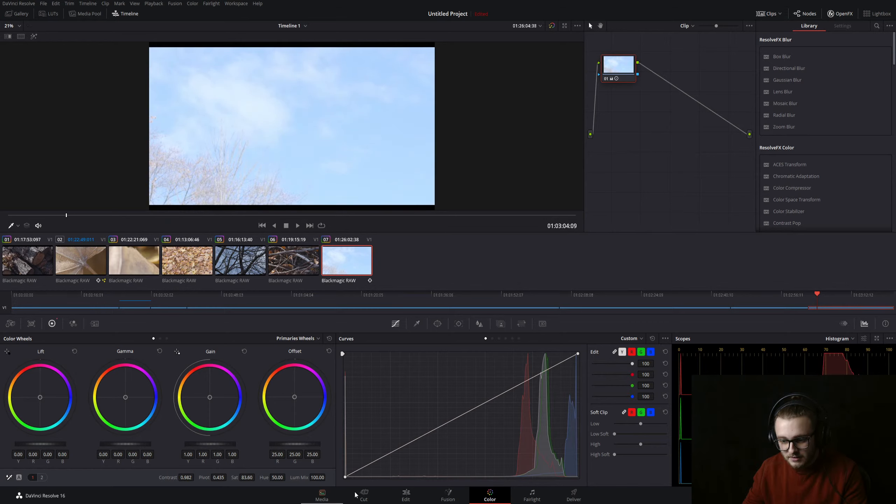
Shape the sky clip's custom curve with one midtone and one highlight point, both pulled below the diagonal to darken the sky
drag(533, 378, 530, 374)
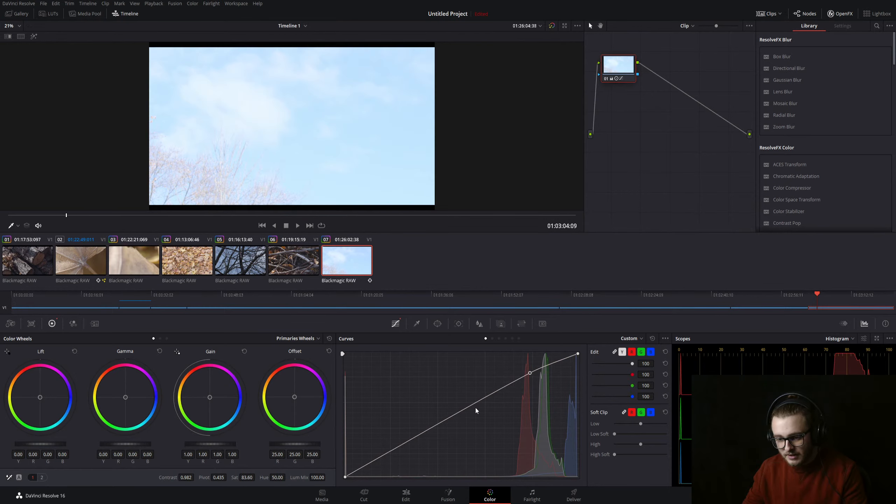
drag(475, 410, 479, 422)
drag(531, 373, 541, 394)
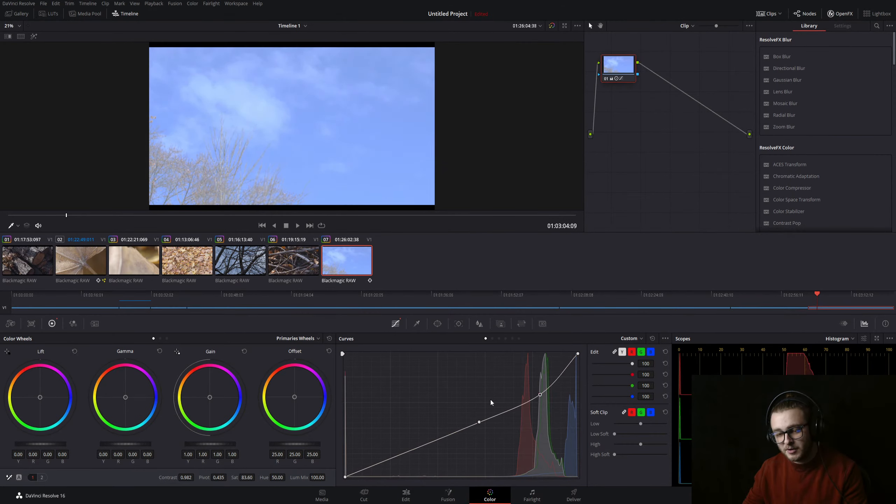
Inspect the bare branches up close and set the sky clip's midtone detail to 31.00
scroll(253, 148, up, 6)
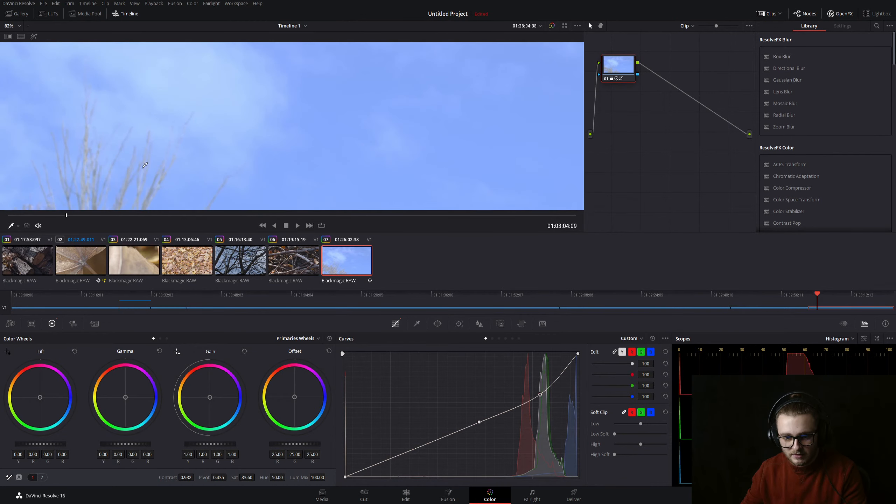
drag(104, 168, 293, 105)
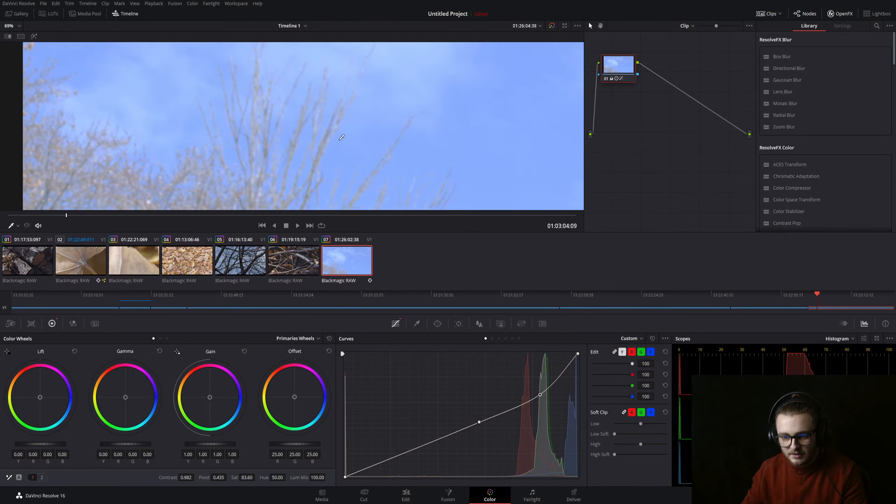
scroll(279, 141, down, 5)
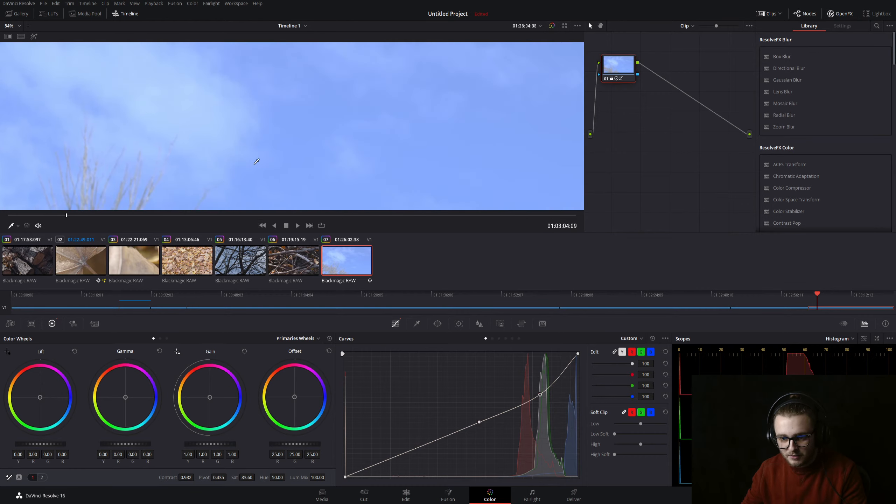
scroll(273, 152, down, 3)
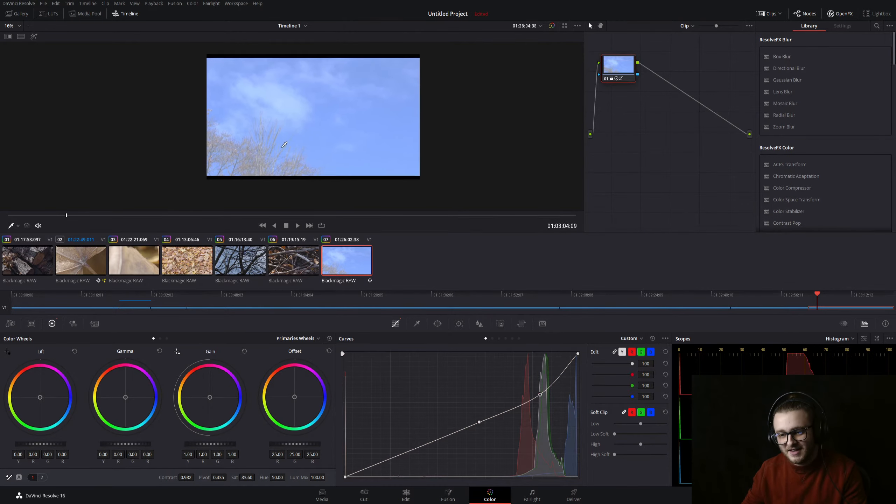
scroll(277, 149, up, 1)
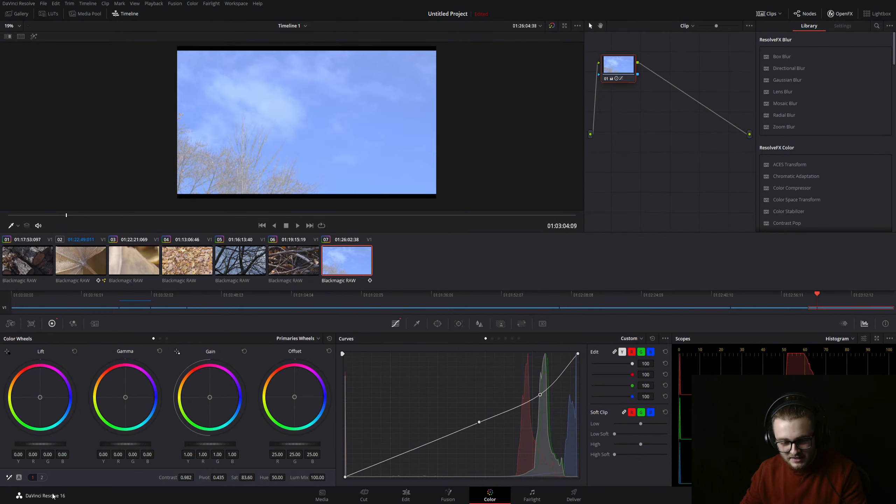
click(42, 477)
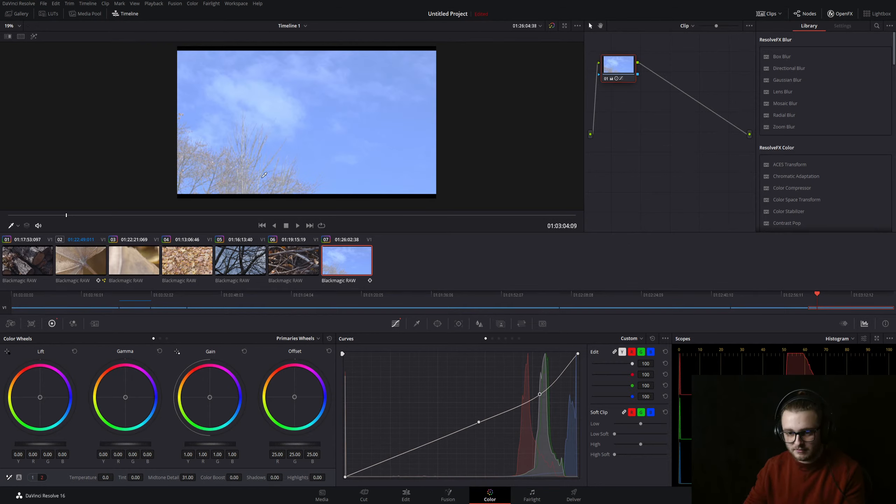
scroll(299, 160, up, 3)
scroll(299, 159, up, 1)
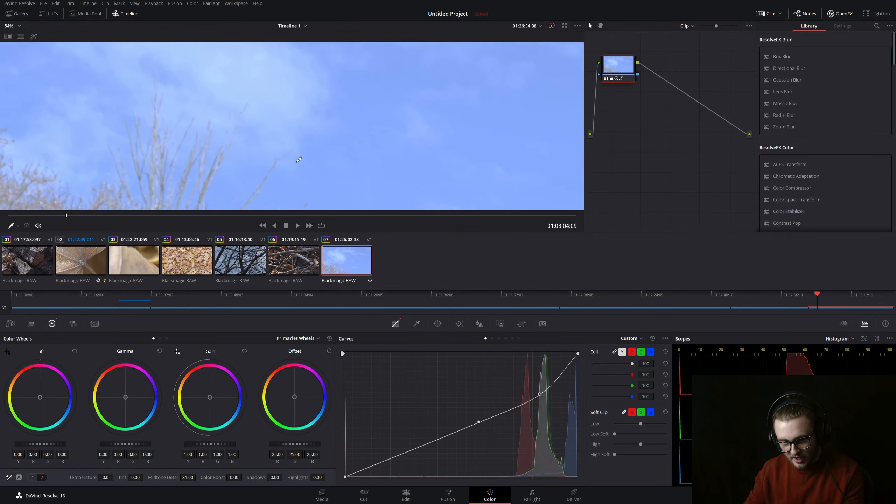
scroll(299, 160, down, 3)
scroll(299, 159, down, 2)
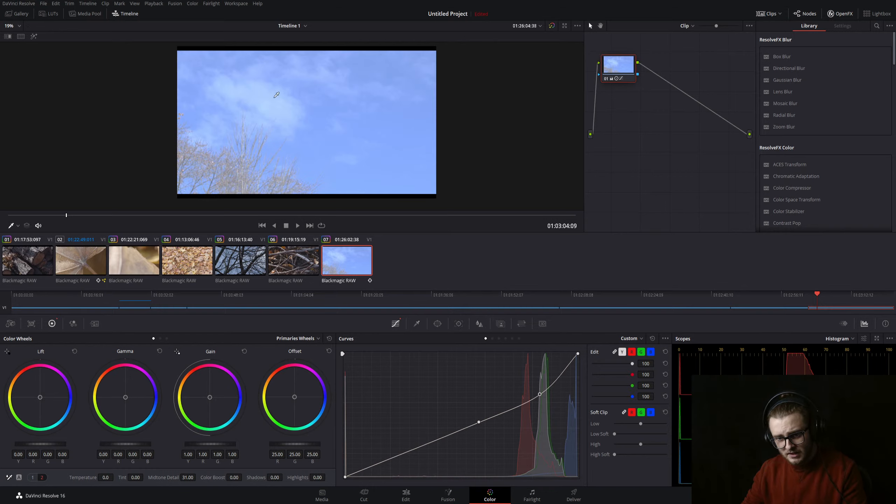
Try to white-balance the sky clip by sampling the bright cloud, and undo the correction
click(10, 477)
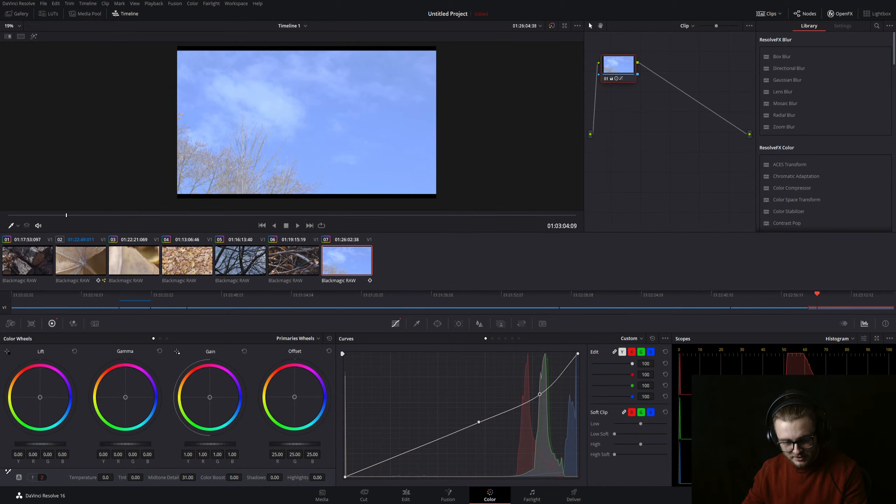
click(235, 89)
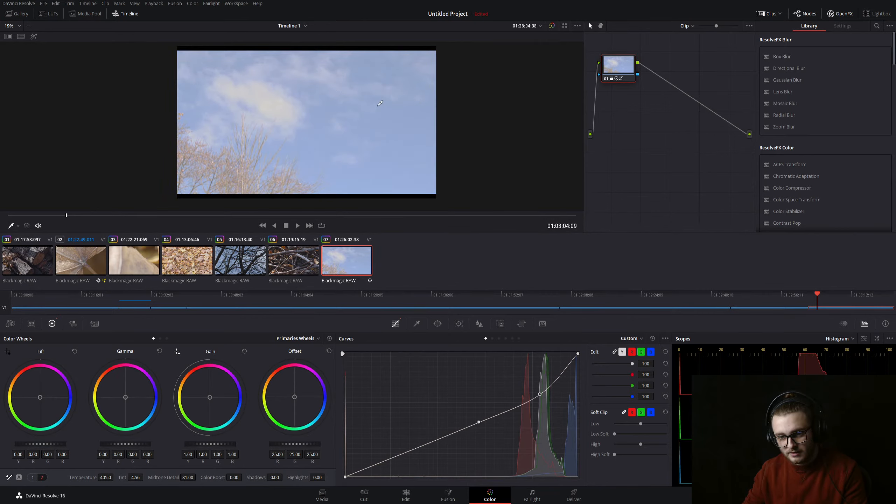
key(ctrl+z)
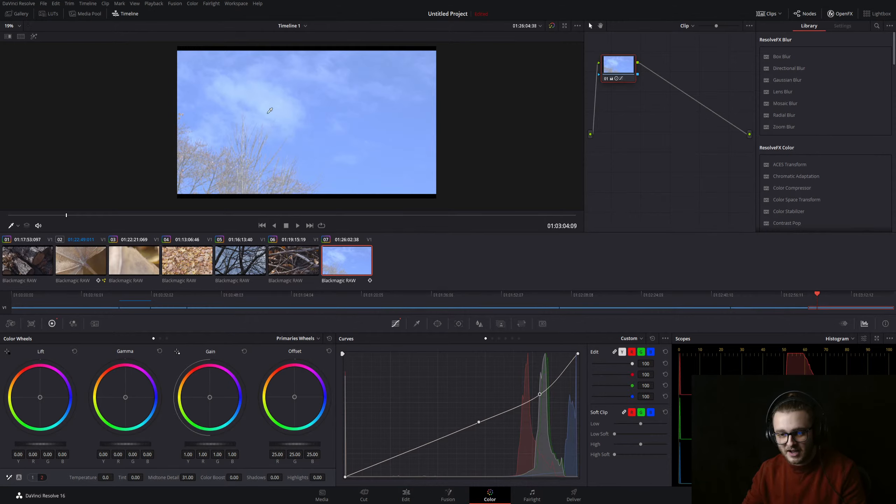
Try tinting the sky clip with the Gain color wheel and reset its color balance
scroll(303, 106, up, 4)
scroll(330, 95, down, 1)
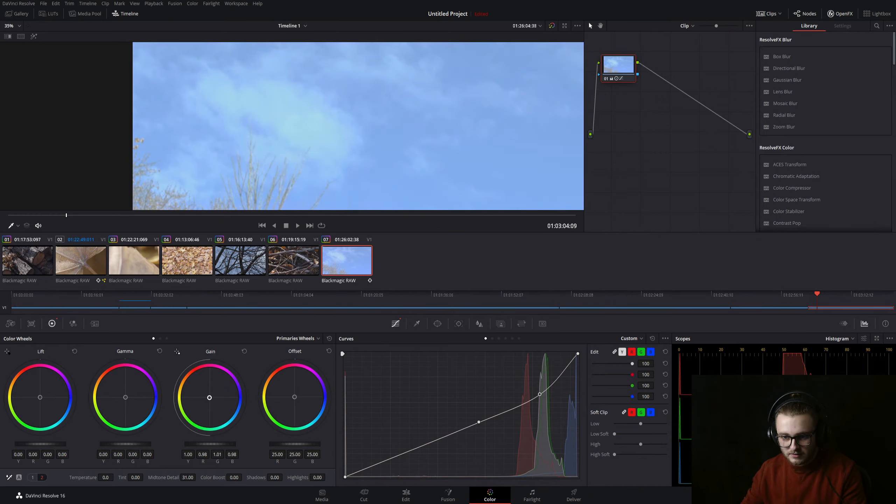
drag(209, 397, 209, 397)
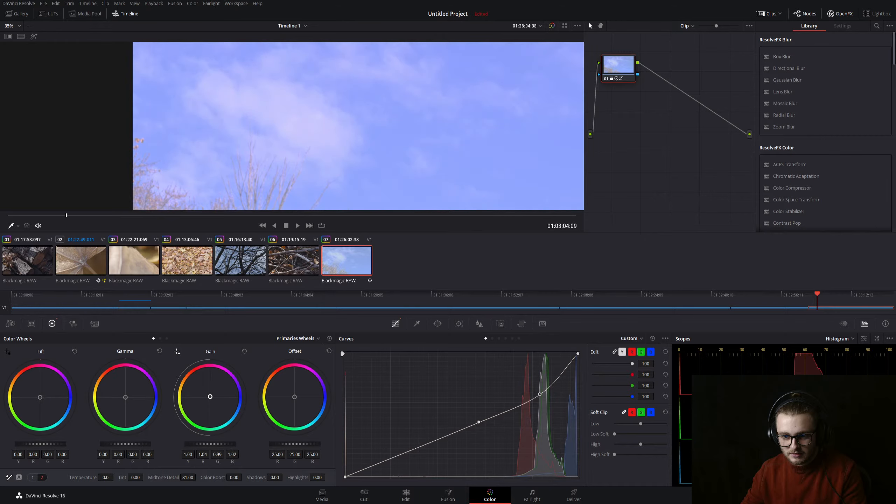
double_click(210, 398)
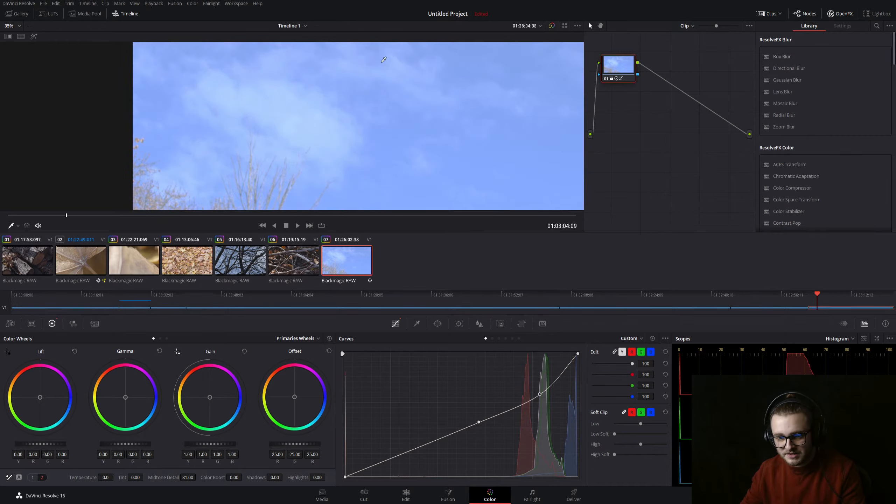
scroll(362, 102, down, 4)
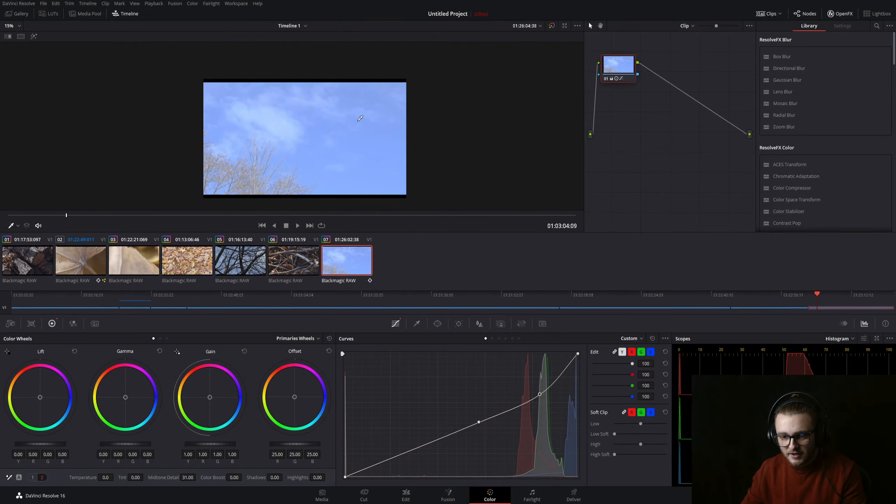
scroll(360, 119, down, 1)
scroll(360, 118, up, 2)
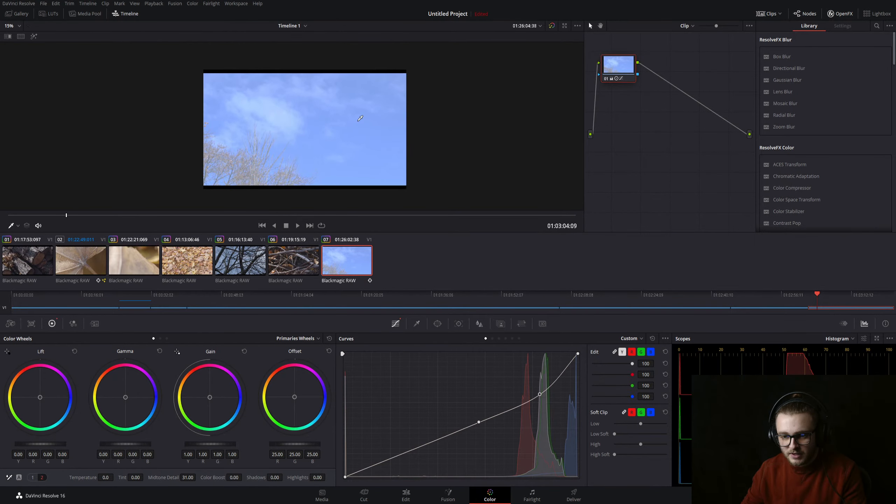
scroll(301, 156, up, 1)
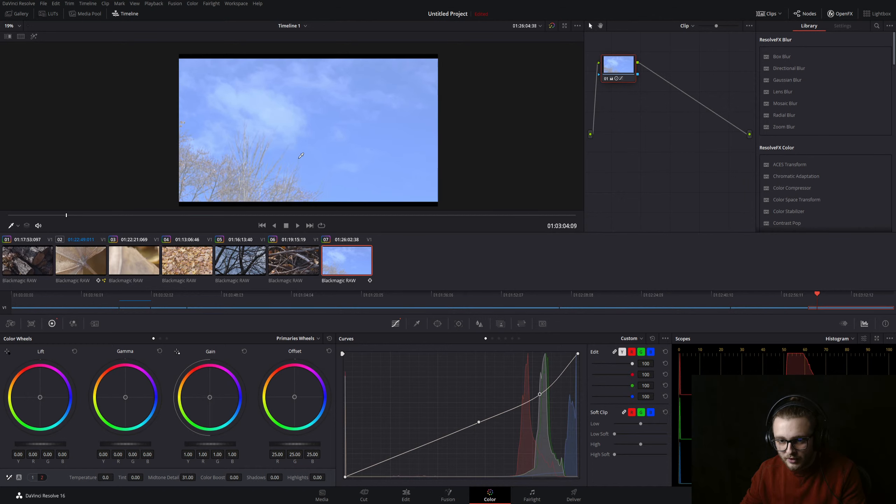
scroll(301, 155, down, 1)
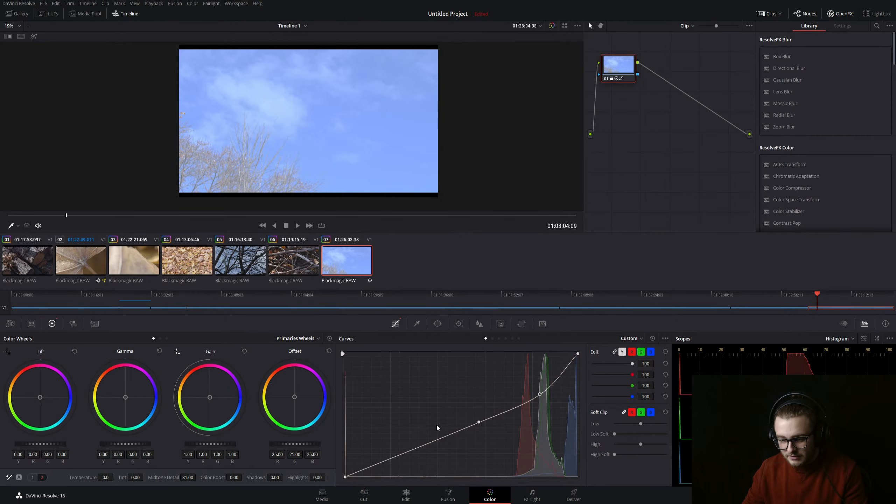
Return to the edit timeline and scrub through the graded sky clip
click(405, 495)
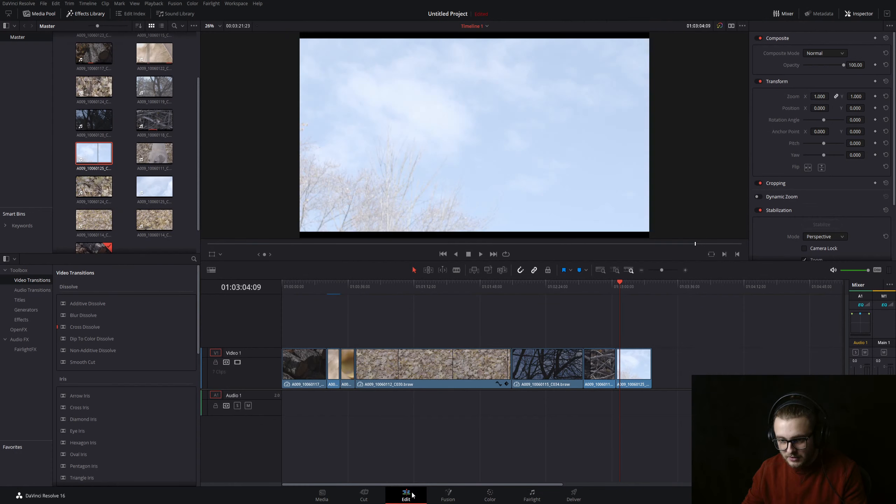
mouse_move(578, 243)
mouse_down()
mouse_move(730, 243)
mouse_move(715, 244)
mouse_up()
mouse_move(625, 286)
mouse_down()
mouse_move(300, 284)
mouse_move(630, 302)
mouse_move(442, 305)
mouse_move(638, 288)
mouse_up()
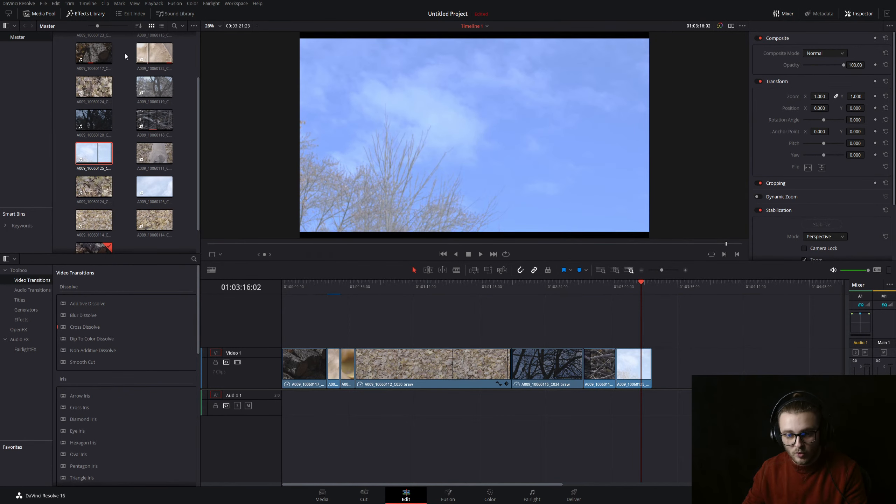
Mark A009_10060120_C038.braw from 01:21:13:08 to 01:21:46:26 and append only its video after the sky clip on Video 1
double_click(92, 120)
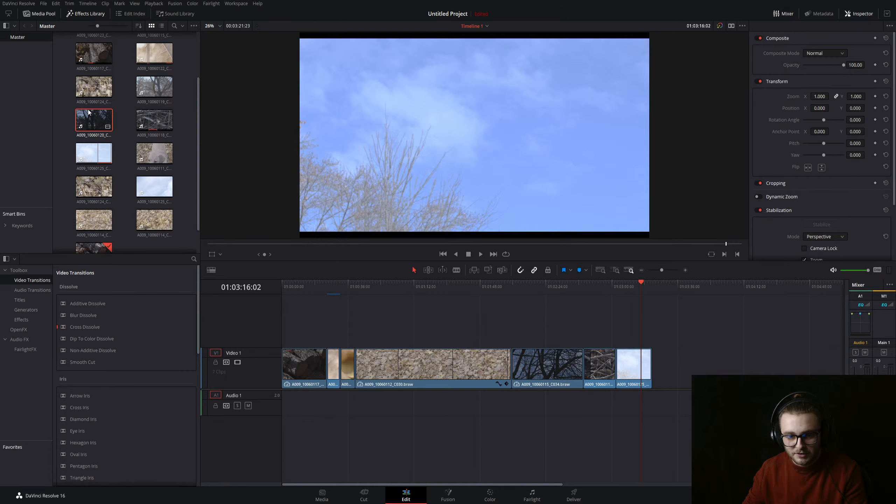
drag(214, 244, 406, 252)
key(i)
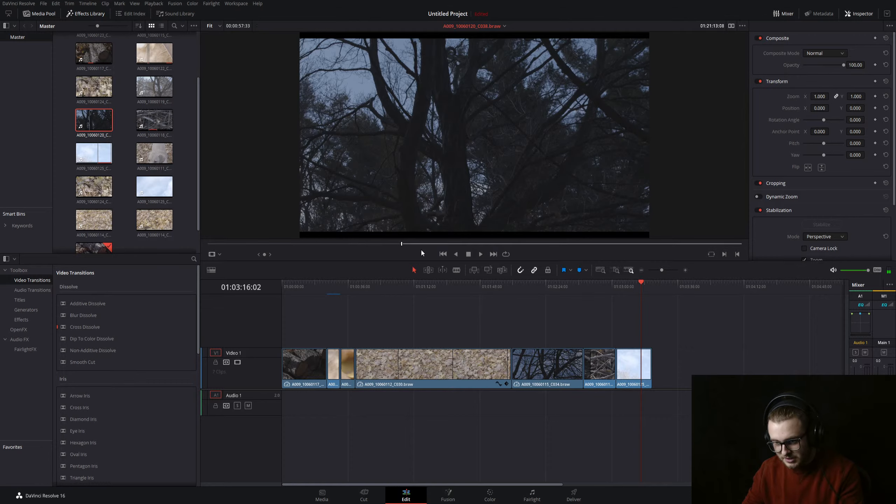
drag(484, 244, 599, 243)
key(o)
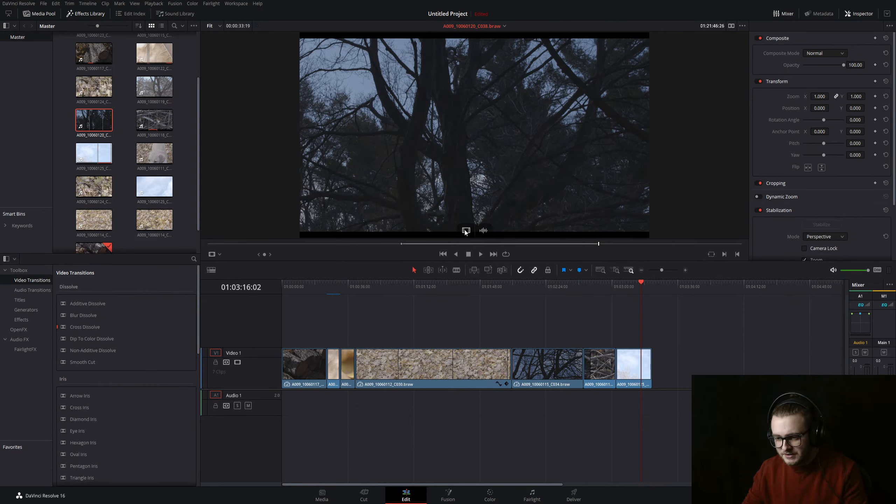
drag(464, 230, 655, 377)
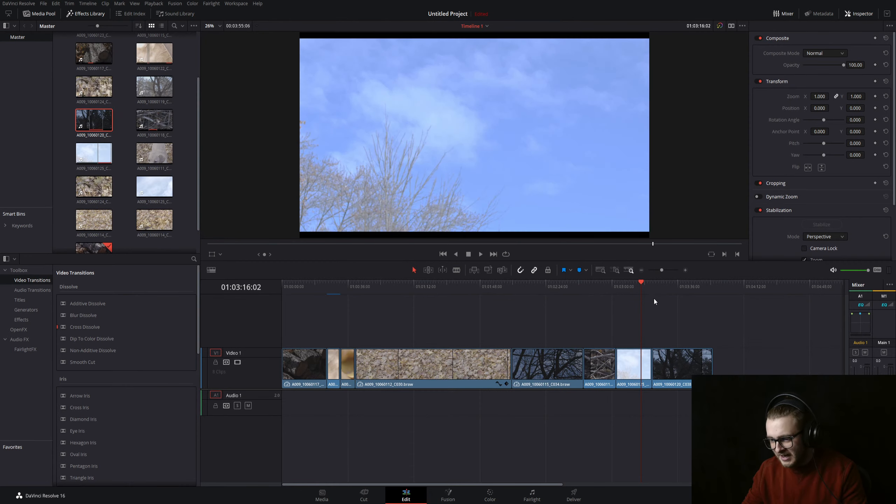
Play and scrub through the newly added dark tree clip at the end of the timeline
click(654, 294)
key(space)
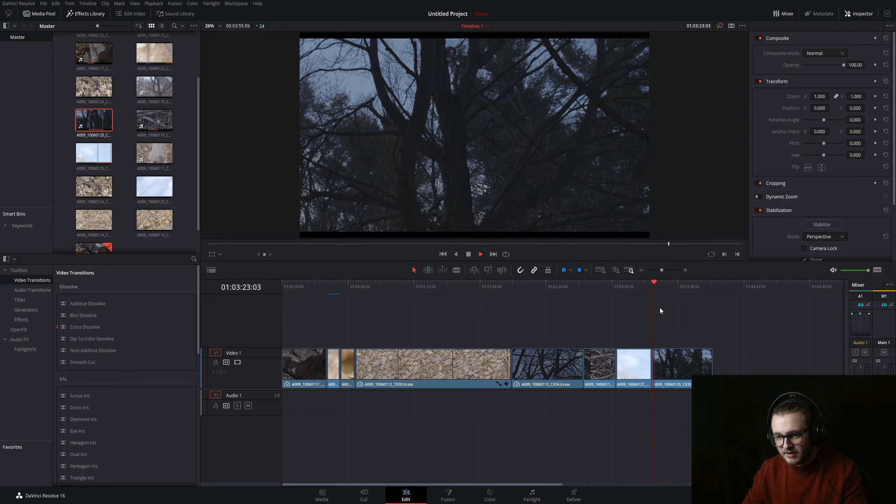
key(space)
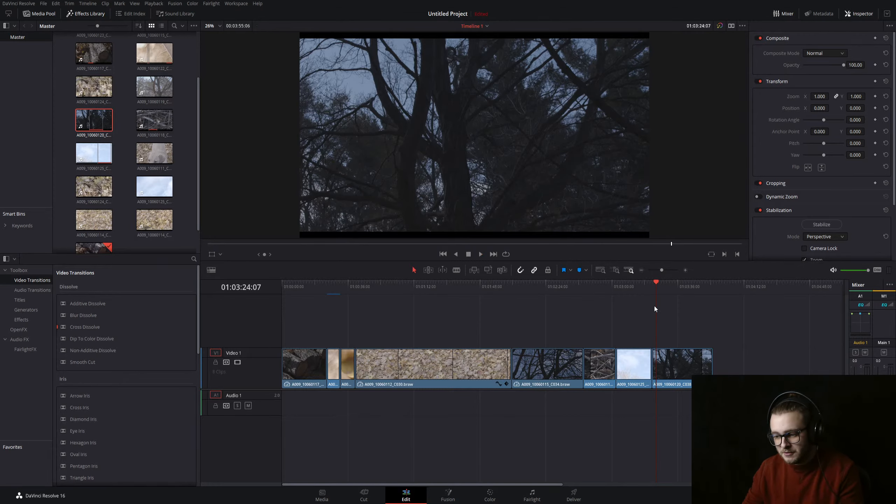
click(684, 362)
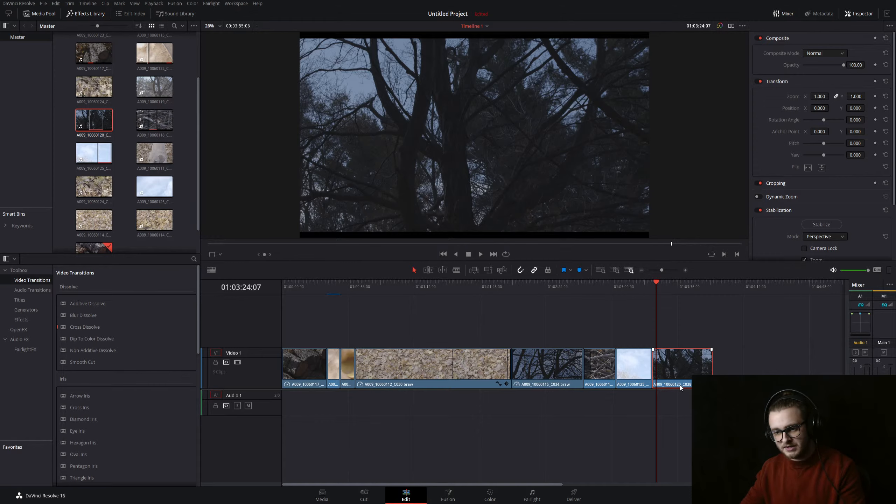
drag(651, 287, 700, 285)
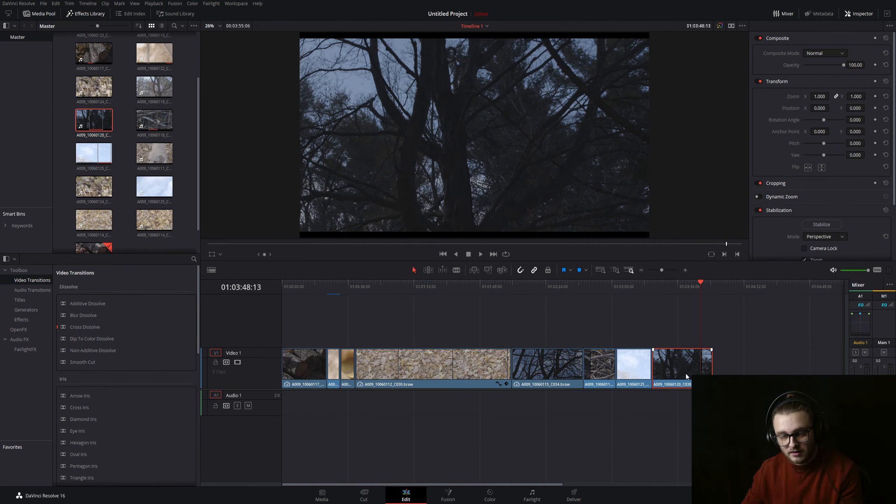
mouse_move(668, 282)
mouse_down()
mouse_move(653, 283)
mouse_move(709, 289)
mouse_move(663, 287)
mouse_up()
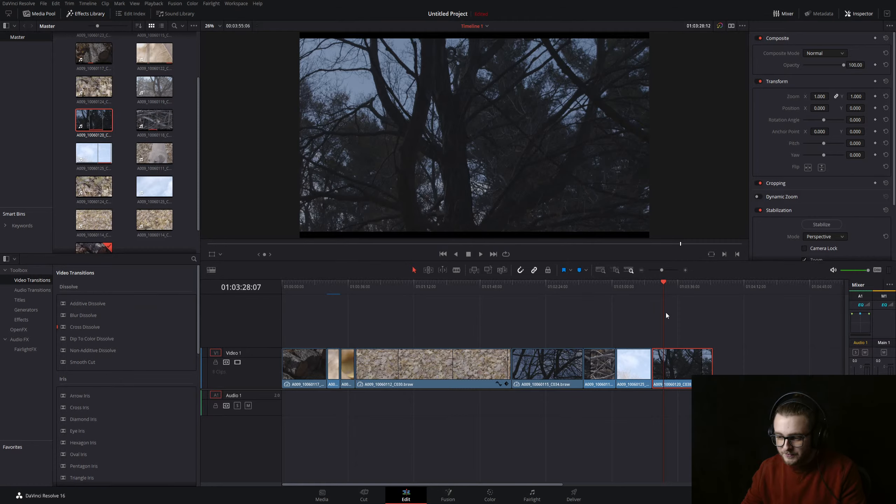
drag(666, 287, 674, 291)
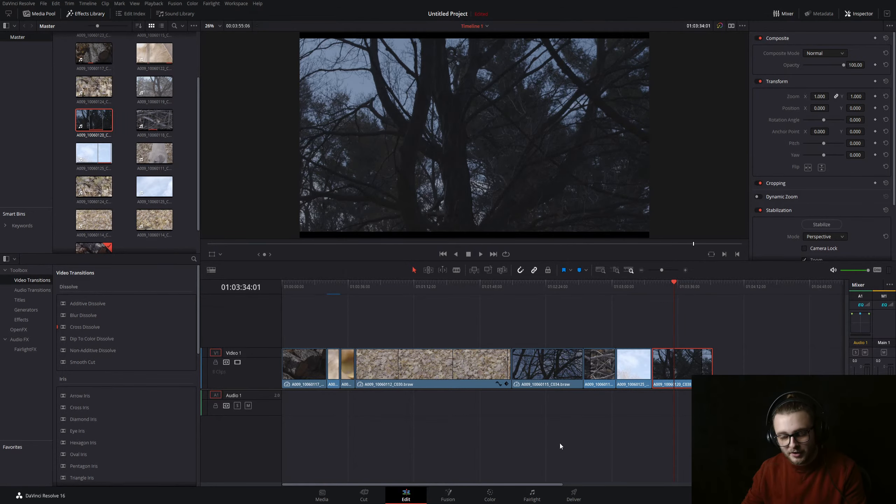
Open the dark tree clip for grading and brighten it with a custom curve, lifting shadows and midtones and lowering the white end point
click(501, 497)
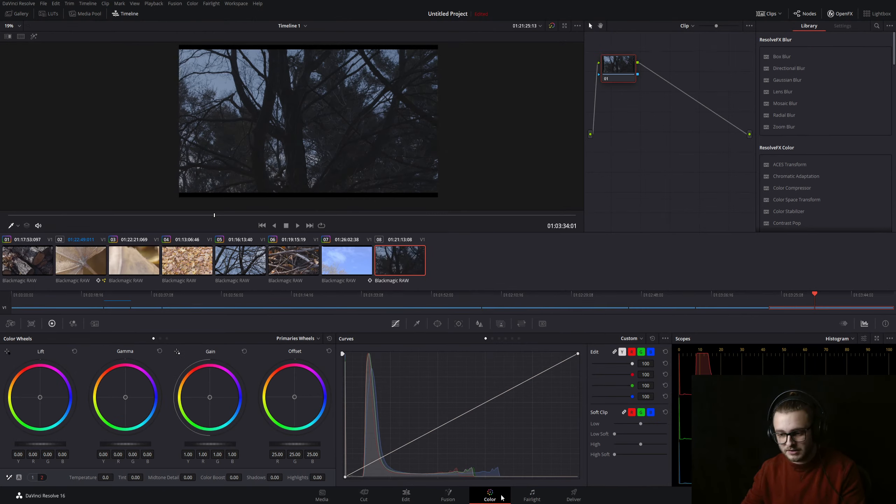
drag(534, 378, 527, 361)
drag(433, 419, 432, 412)
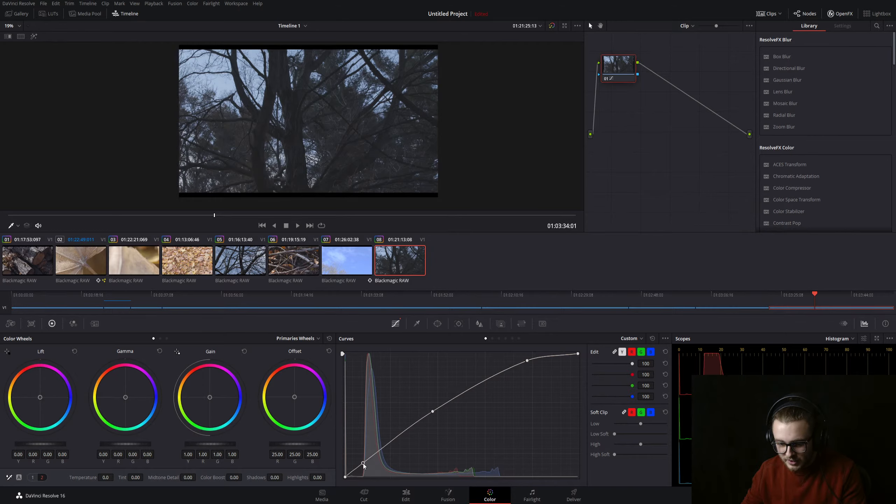
drag(394, 437, 394, 424)
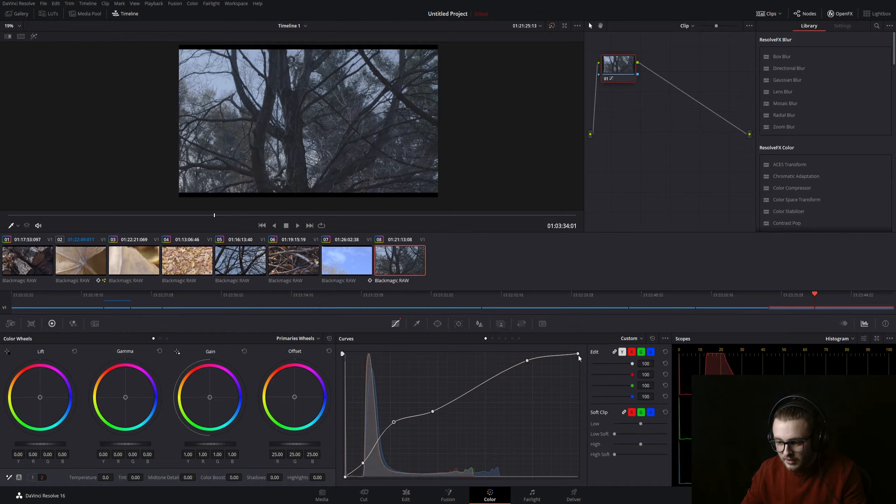
drag(579, 355, 580, 366)
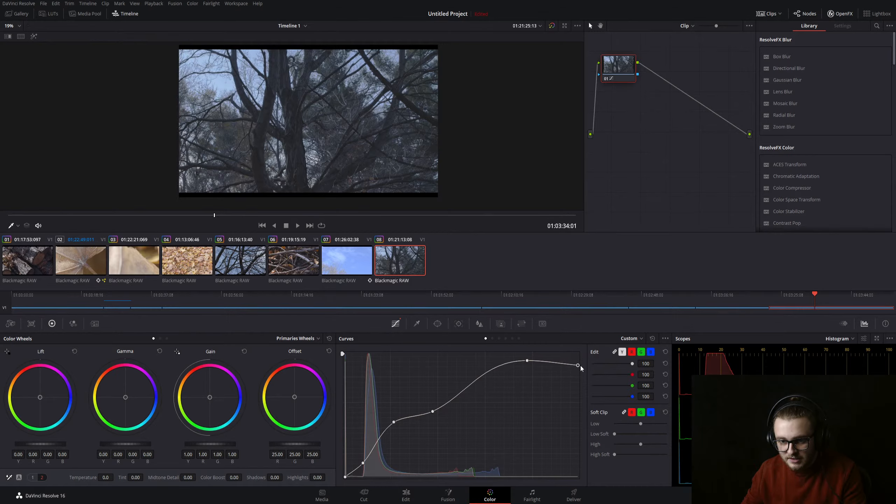
Set the tree clip's Shadows to 5.50 and Highlights to -10.50 in the primary adjustments
drag(276, 478, 285, 476)
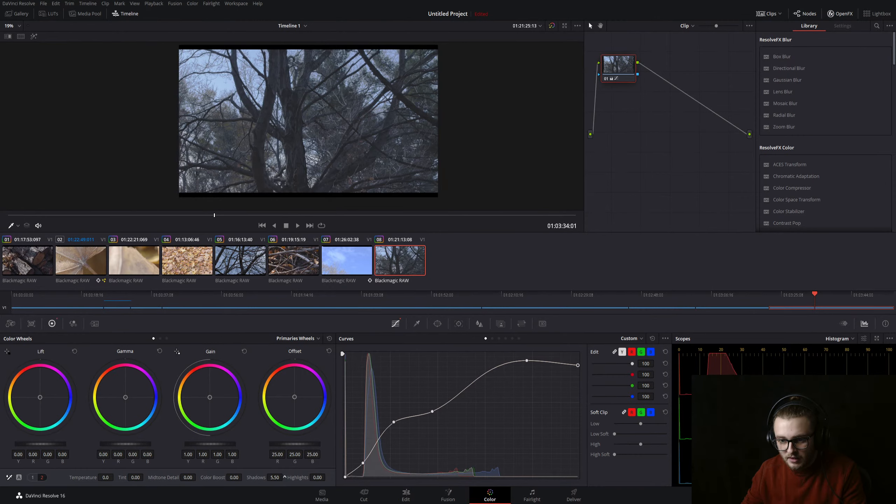
drag(317, 477, 310, 477)
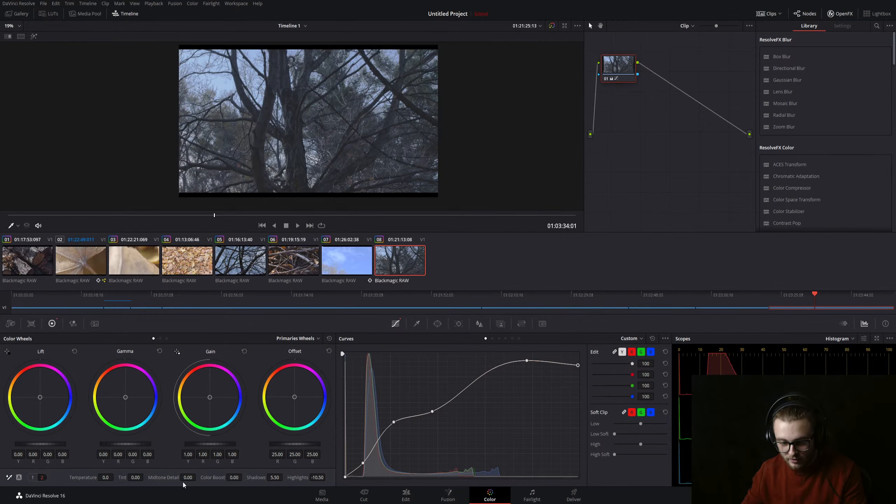
mouse_move(228, 478)
mouse_down()
mouse_move(244, 477)
mouse_move(221, 477)
mouse_up()
Raise the tree clip's saturation to 72.40 and slightly shift the Lift and Gamma color balance
click(32, 477)
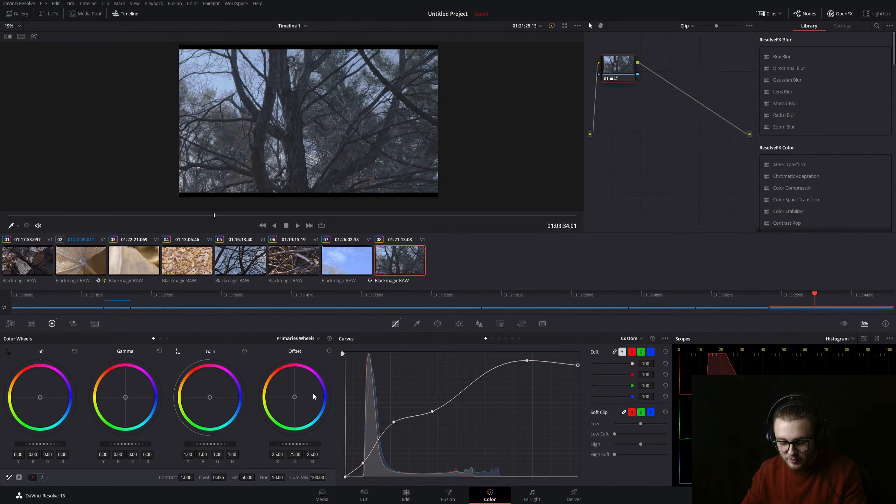
drag(247, 477, 257, 477)
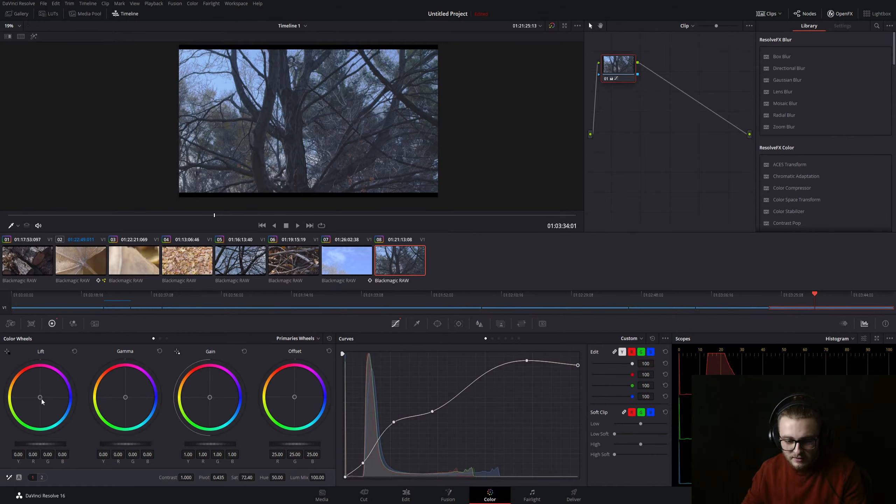
drag(41, 399, 40, 397)
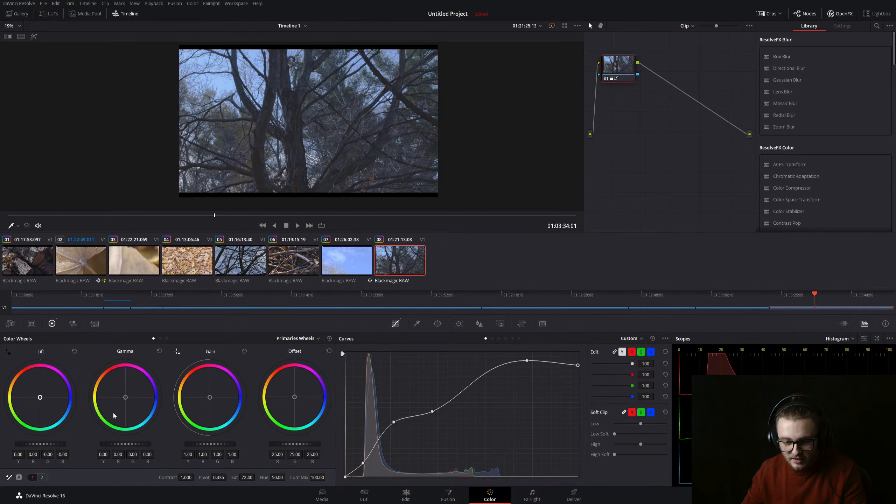
drag(126, 399, 126, 399)
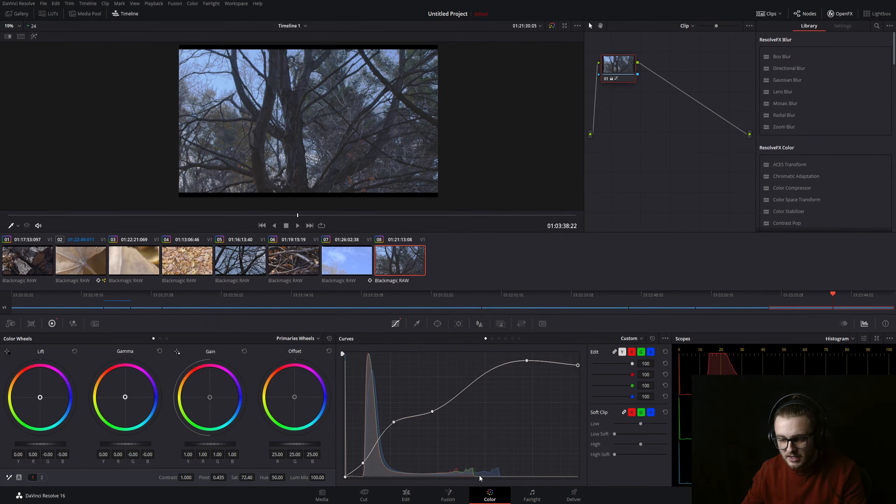
Return to the edit timeline and compare the tree clip with its grade bypassed and enabled
click(406, 495)
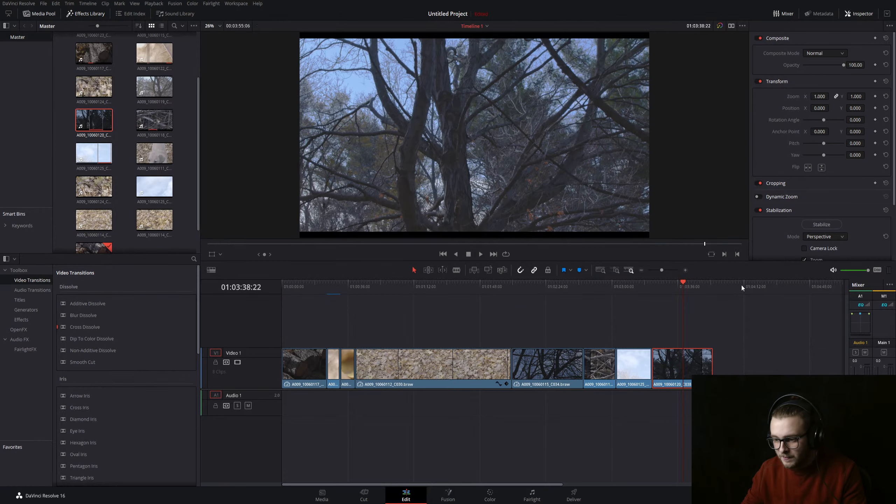
click(719, 26)
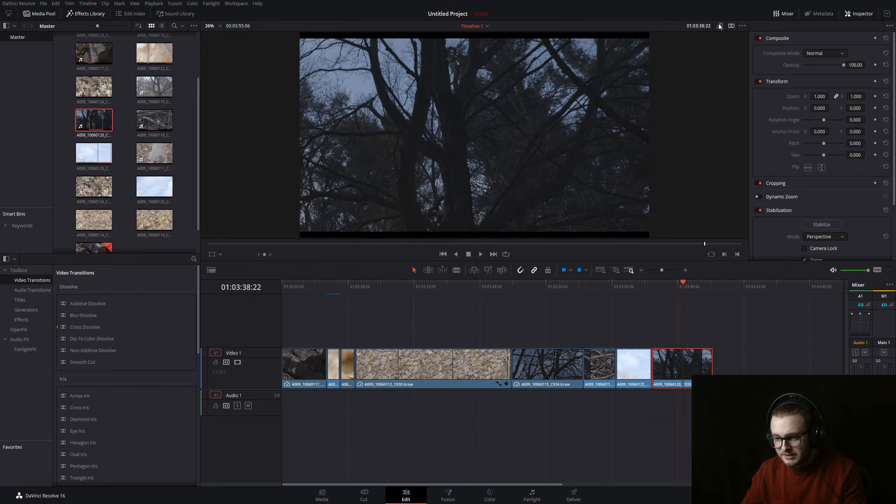
click(720, 26)
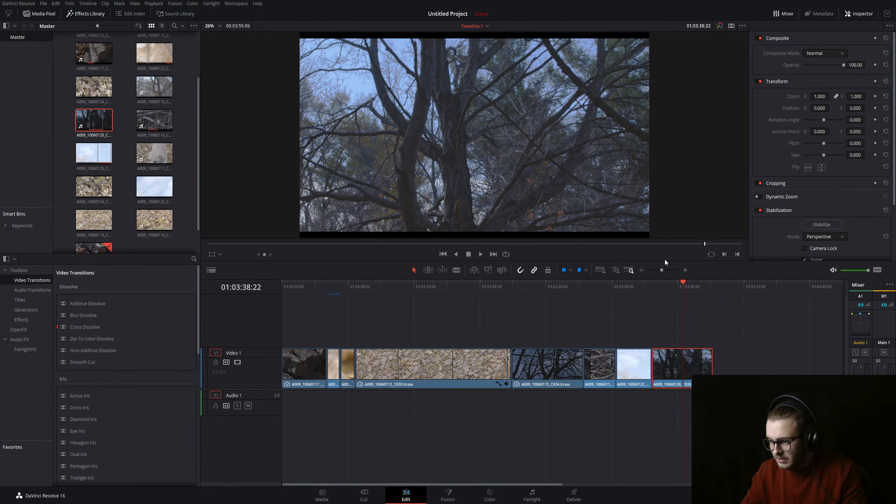
Undo the last length change of the dark tree clip, then move the playhead to its end and clear the selection
key(ctrl+z)
key(space)
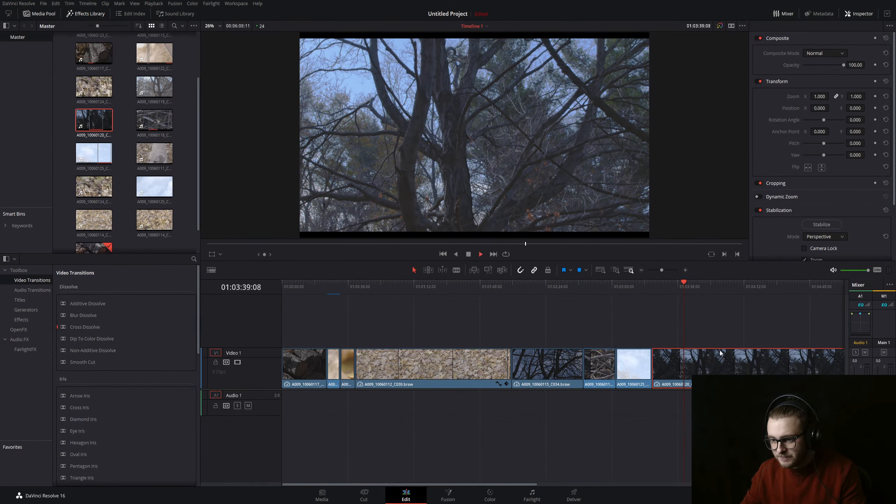
key(space)
scroll(757, 333, right, 5)
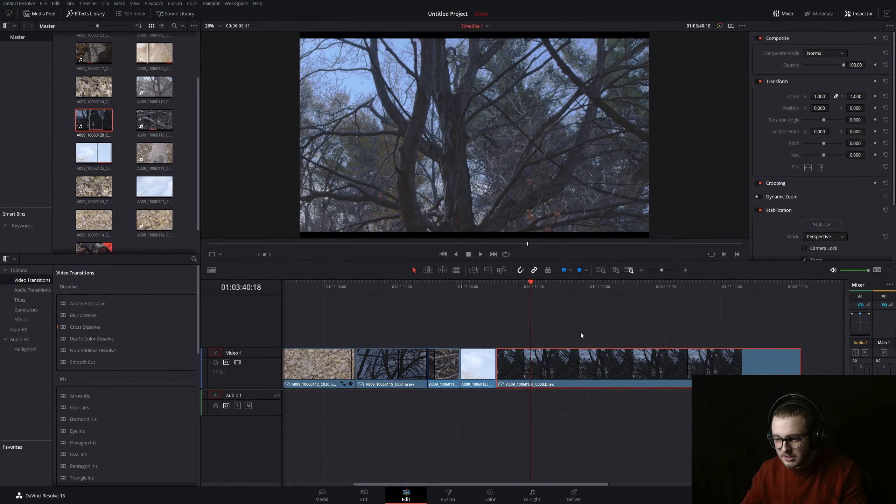
scroll(575, 322, right, 3)
click(518, 286)
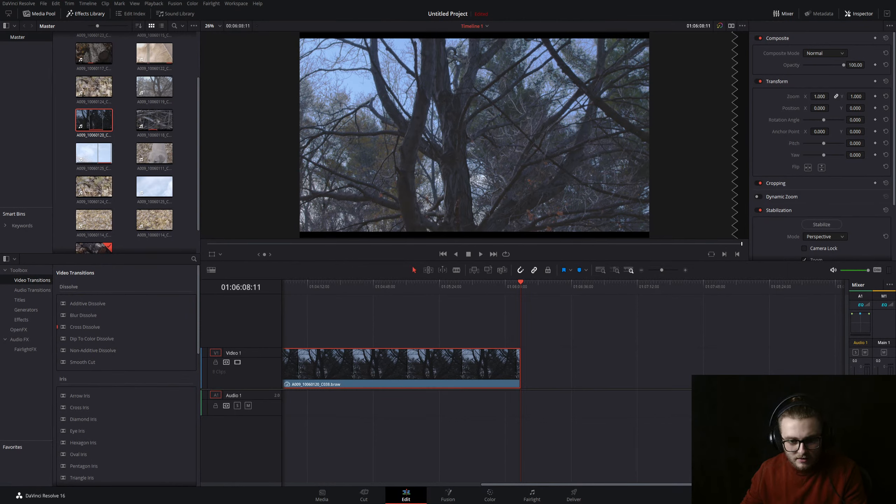
key(ctrl+shift+a)
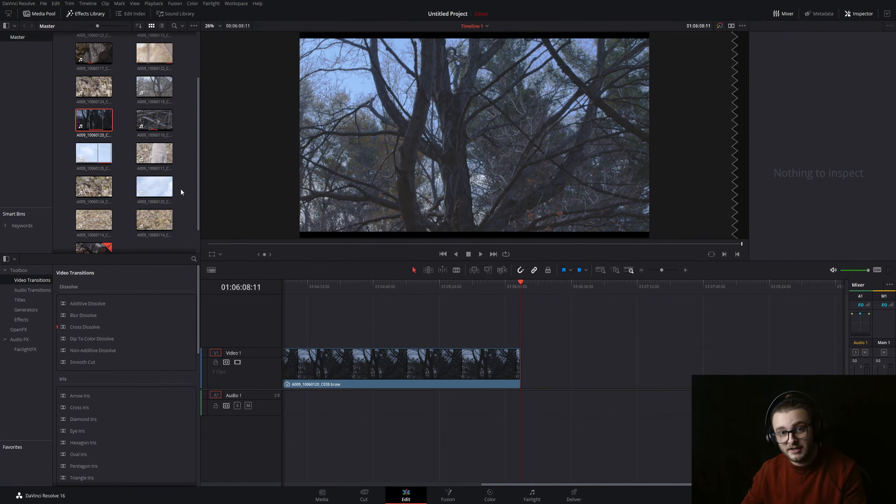
Load A009_10060114_C031.braw from the media pool and scrub through its leaf footage in the source viewer
scroll(148, 205, down, 1)
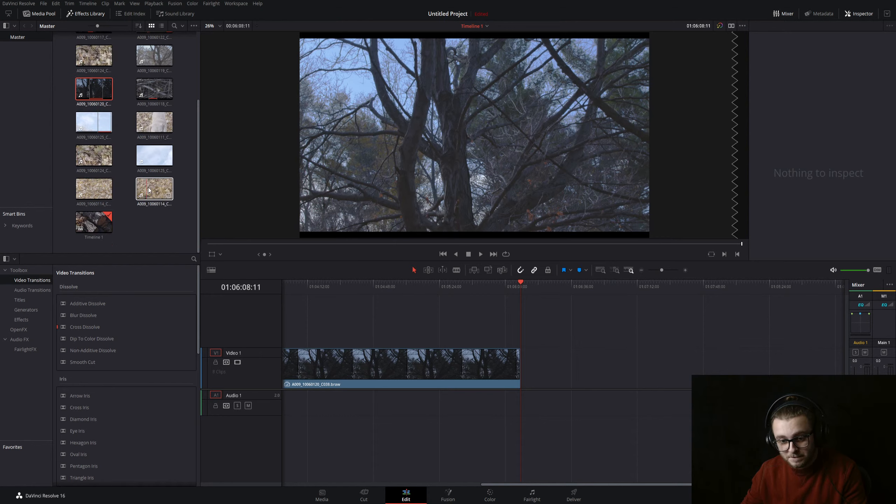
click(149, 187)
key(space)
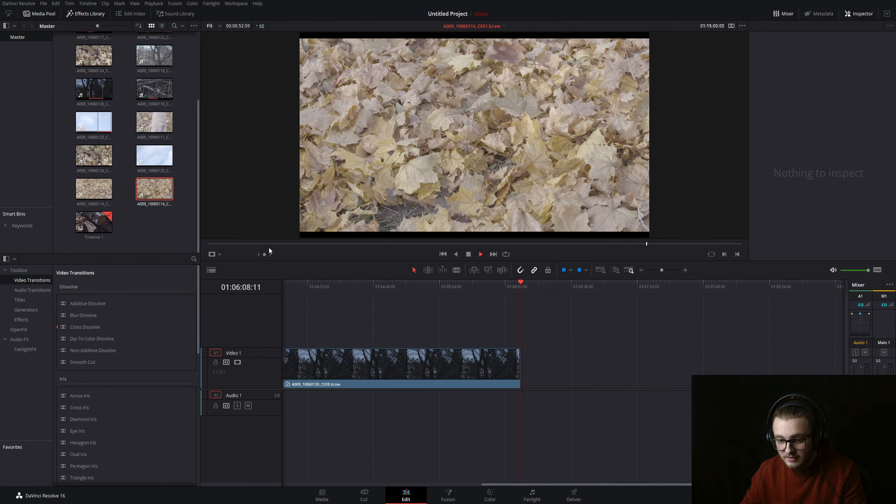
click(278, 244)
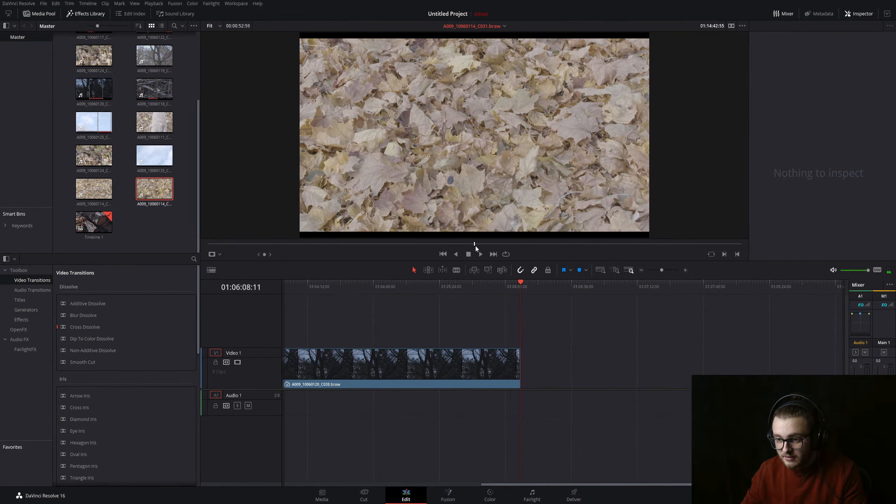
drag(501, 245, 425, 244)
key(space)
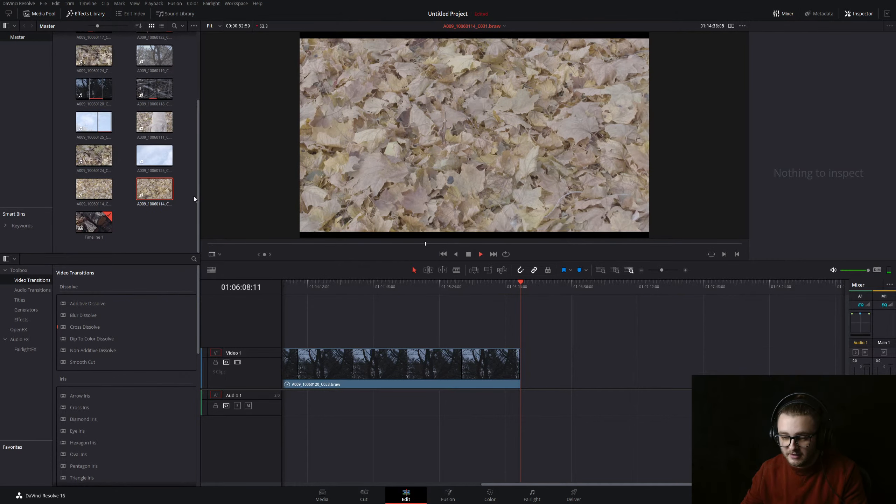
Mark a 00:00:03:01 range in A009_10060114_C031.braw around the feet stepping through the leaves
key(i)
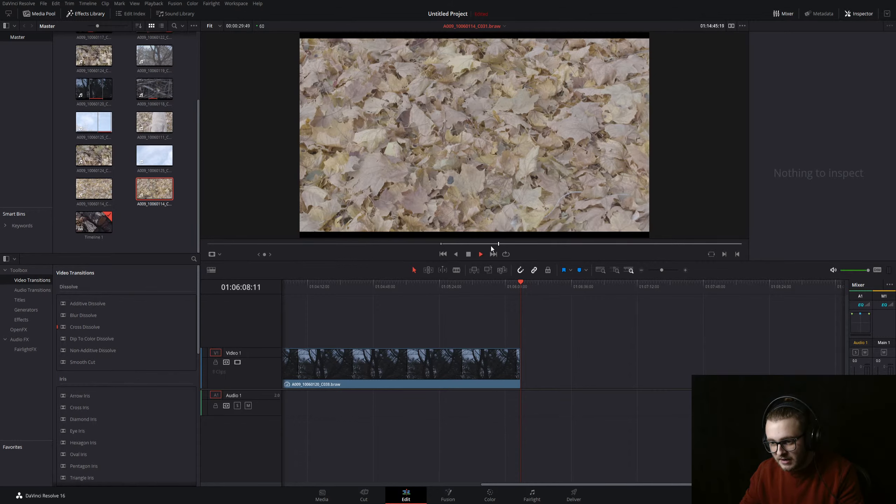
key(i)
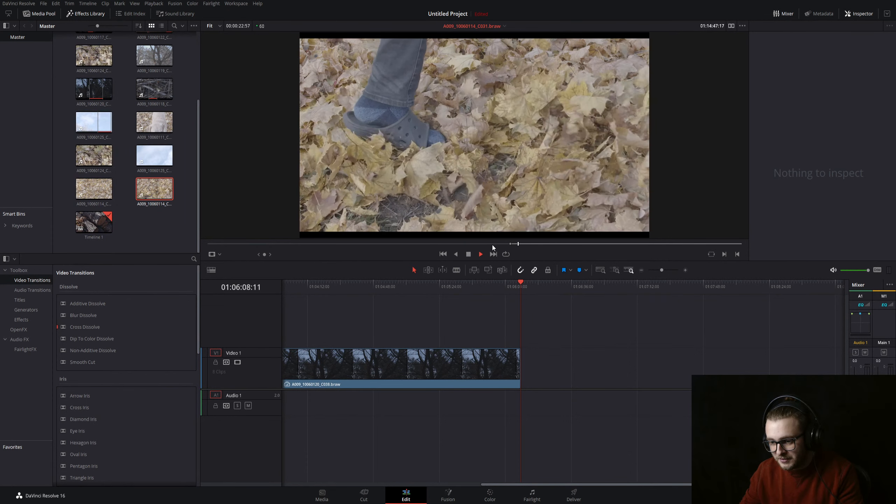
click(498, 244)
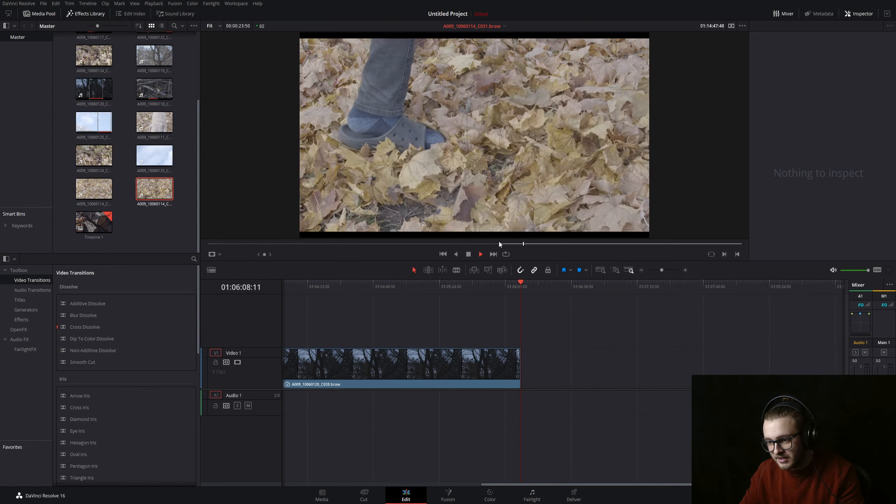
key(o)
key(space)
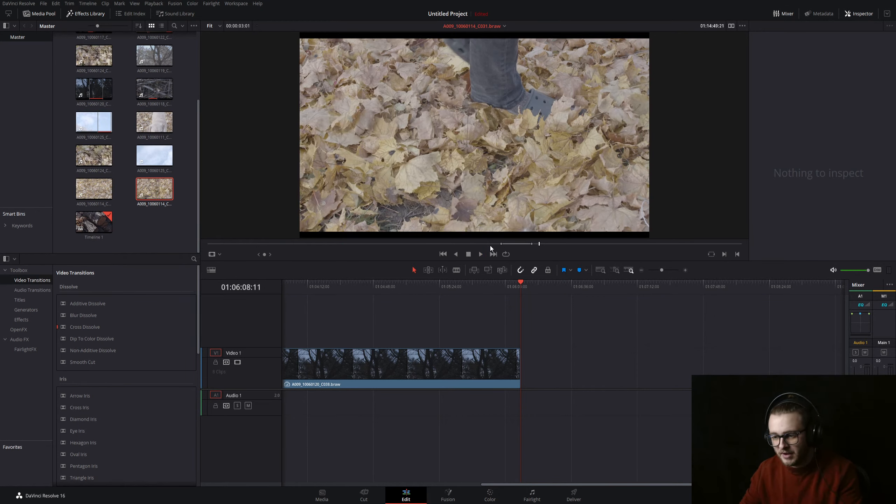
Place the marked leaf footage as video only on Video 1, a short gap after the tree clip, and play it
drag(467, 230, 532, 371)
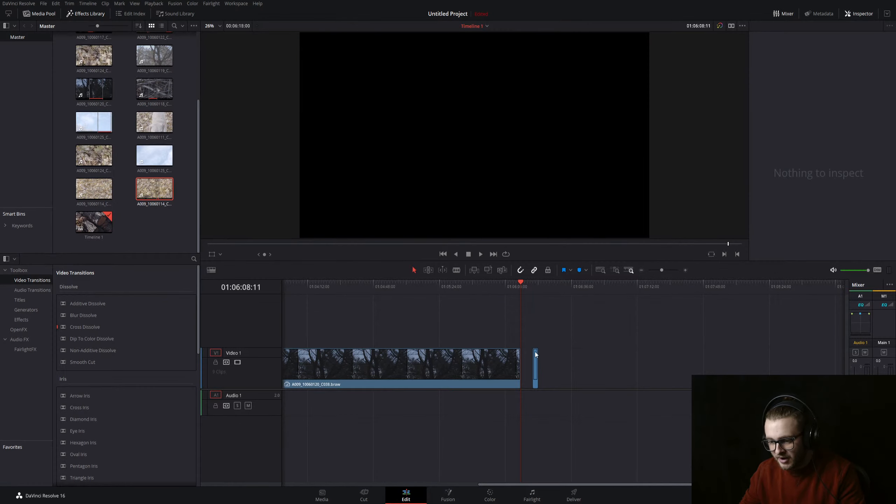
click(532, 288)
key(space)
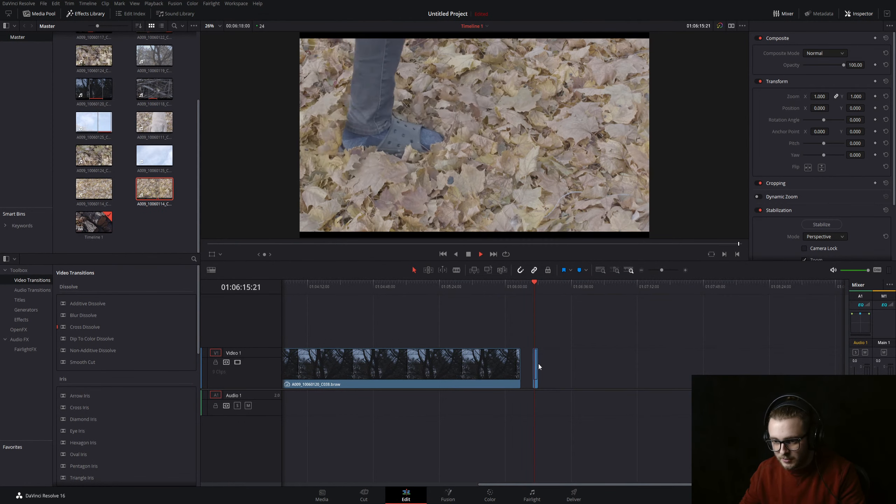
key(space)
Delete the newly placed leaf clip from Video 1
scroll(538, 363, up, 2)
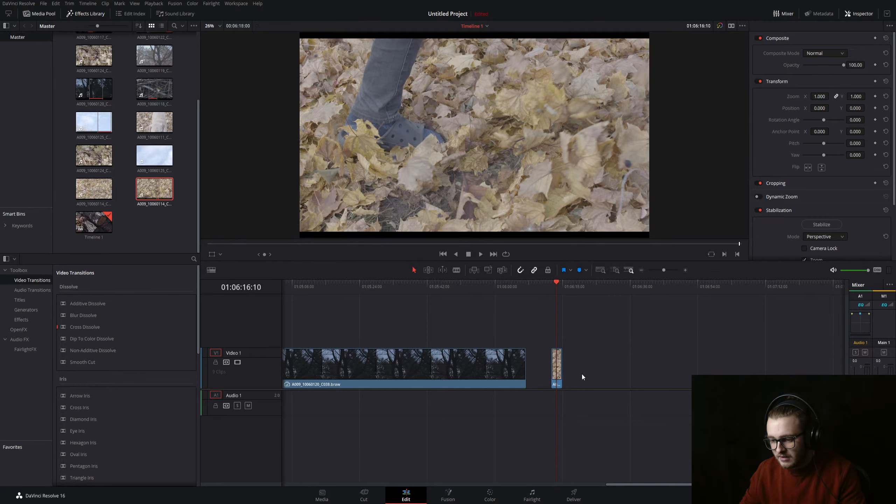
scroll(582, 374, right, 3)
click(472, 361)
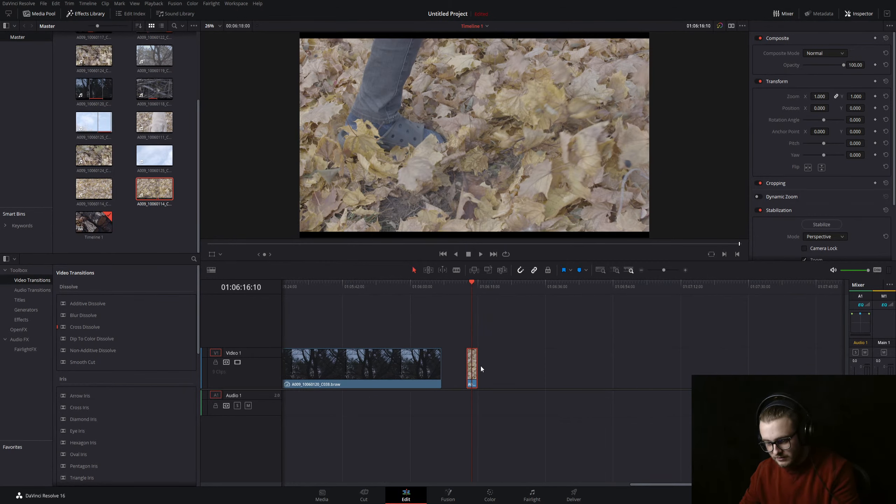
key(Delete)
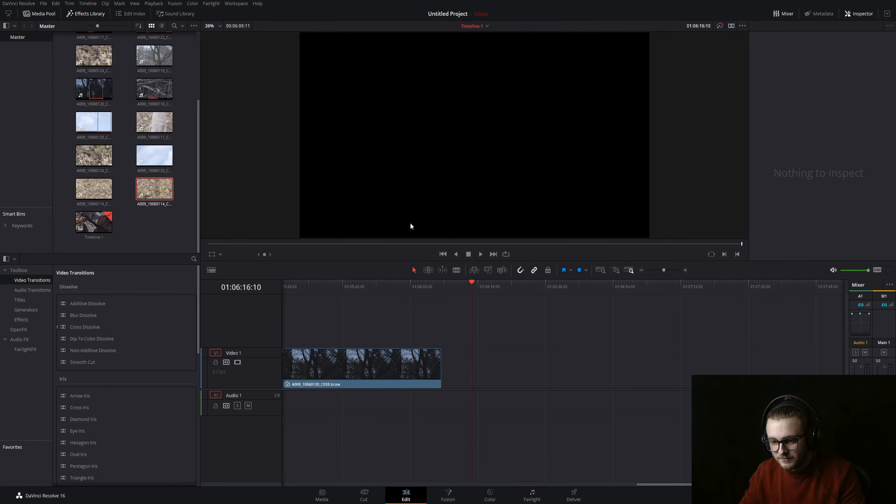
Place the marked range of A009_10060114_C031.braw on the timeline at 01:06:16:10 and remove its audio
key(q)
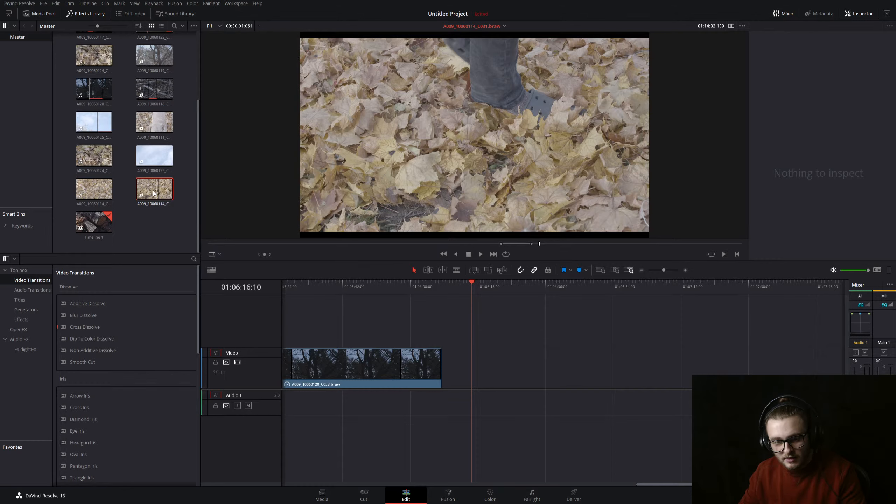
drag(154, 193, 475, 368)
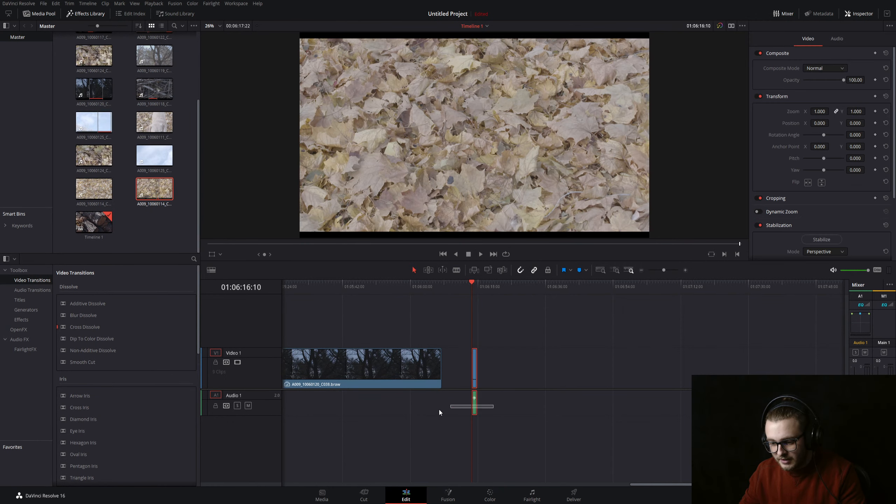
alt+click(475, 406)
key(Delete)
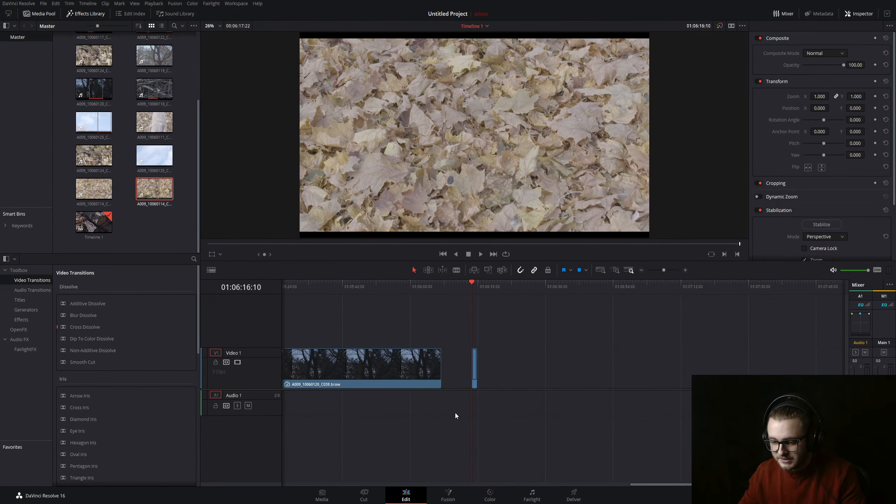
Play the newly placed leaf clip and return the playhead to its start with the timeline magnified
key(space)
click(469, 345)
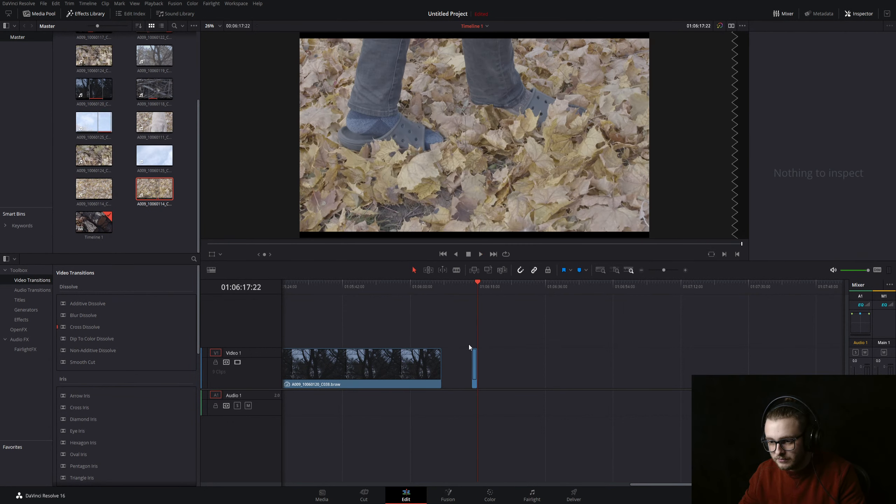
click(473, 283)
key(ctrl+equal)
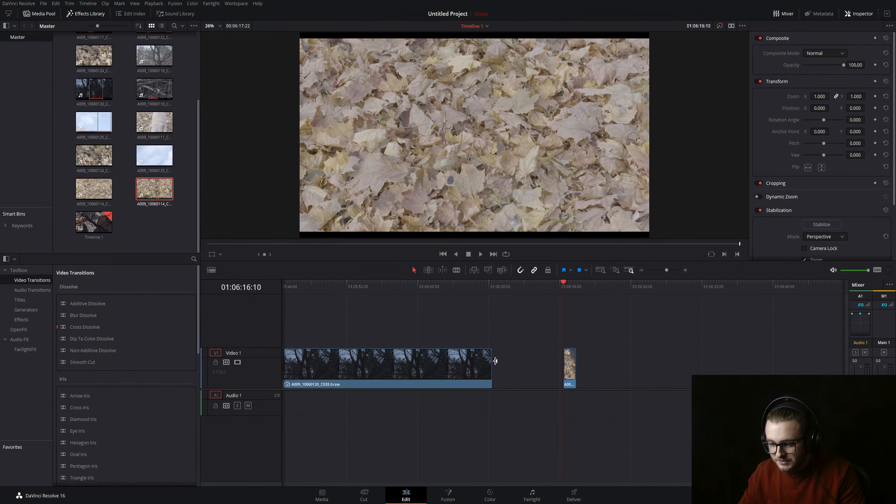
Trim the end of the leaf-walking clip back to 01:06:17:15 and play the shortened clip from its start
drag(478, 283, 487, 287)
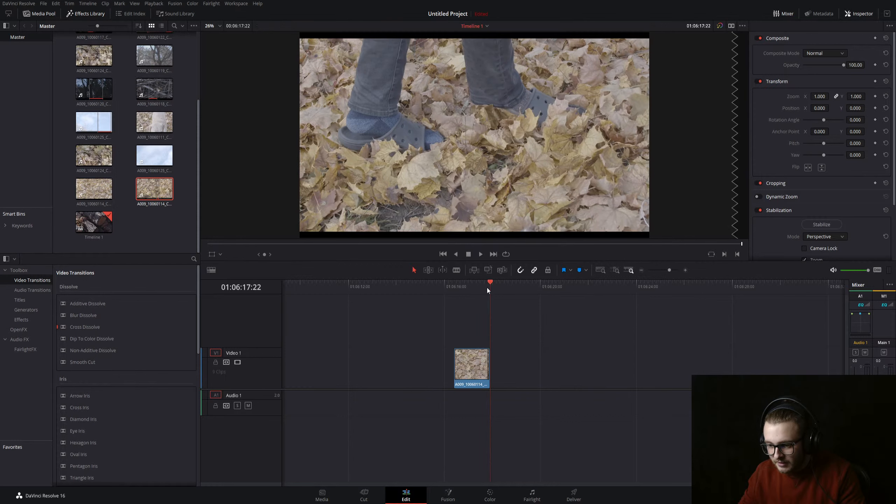
click(490, 368)
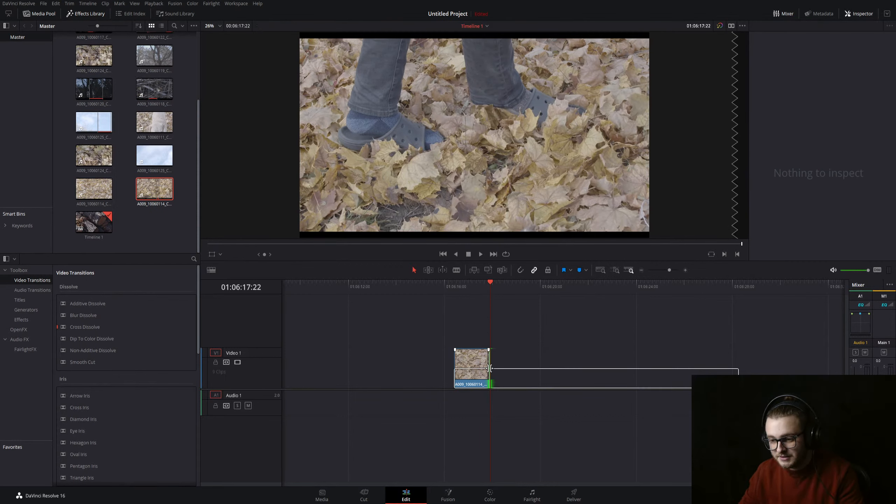
drag(490, 368, 482, 368)
click(454, 287)
click(464, 377)
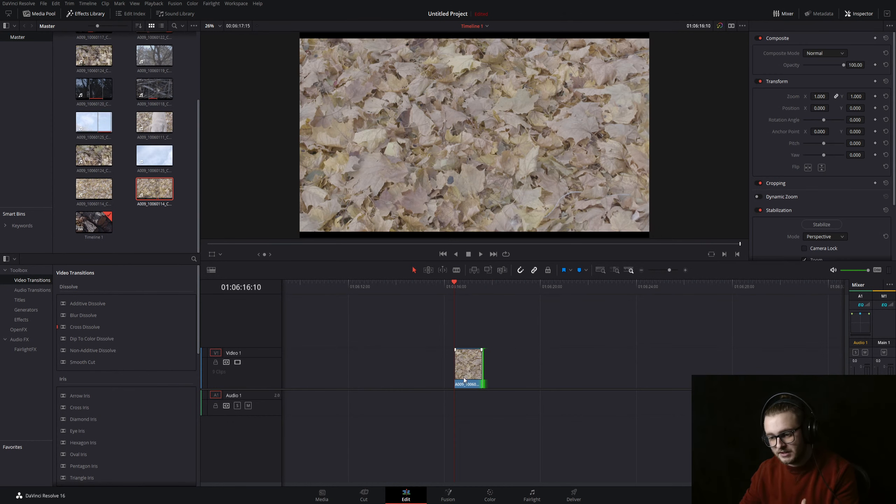
key(space)
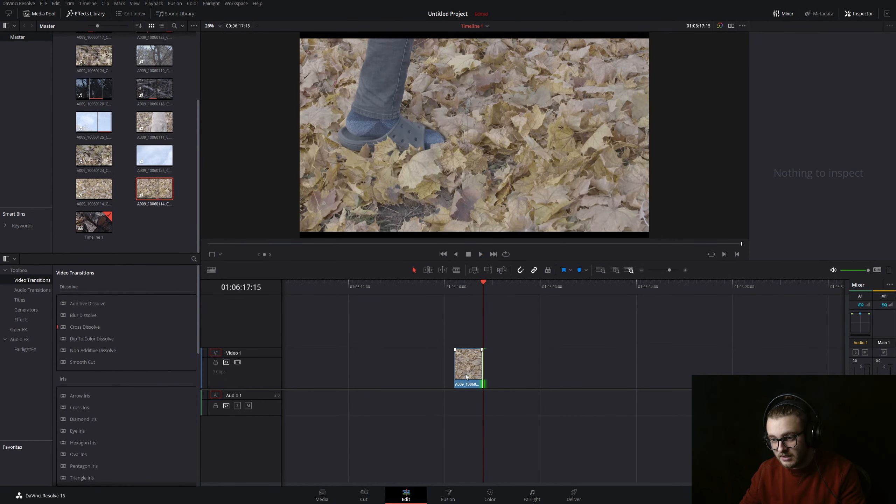
Grade the leaf-walking clip with a contrast of 1.106 and a saturation of 60
click(464, 373)
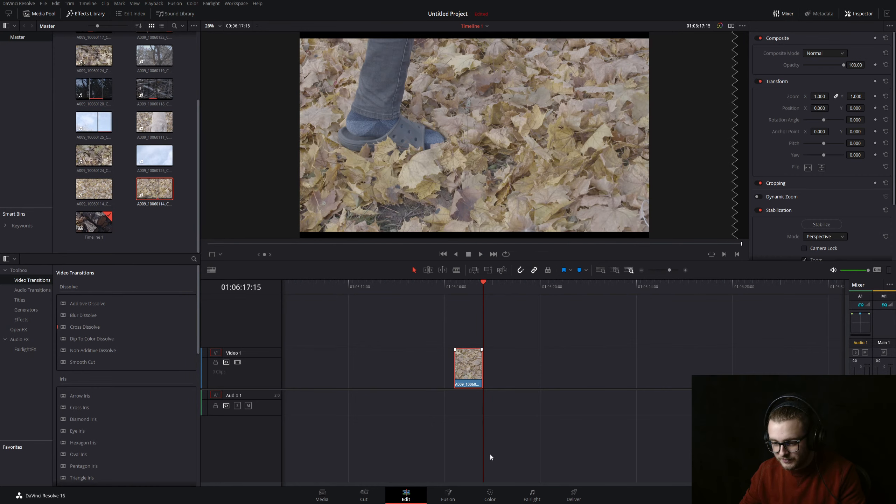
click(489, 495)
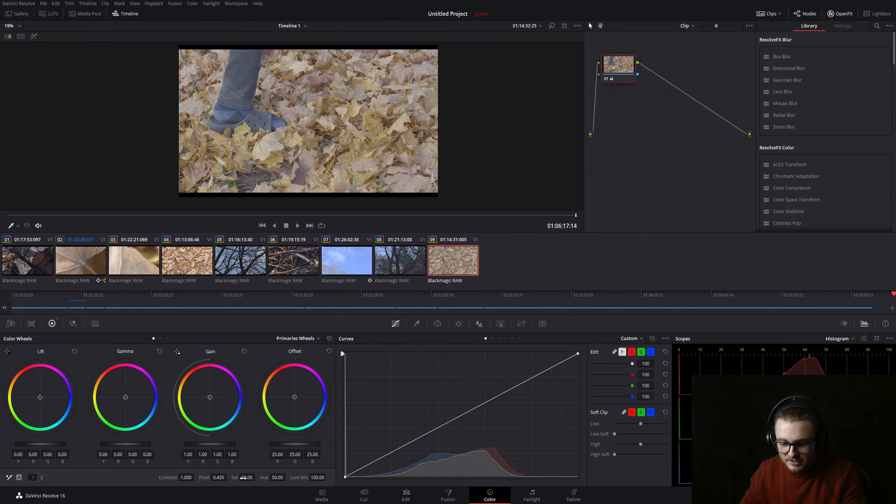
drag(186, 477, 195, 476)
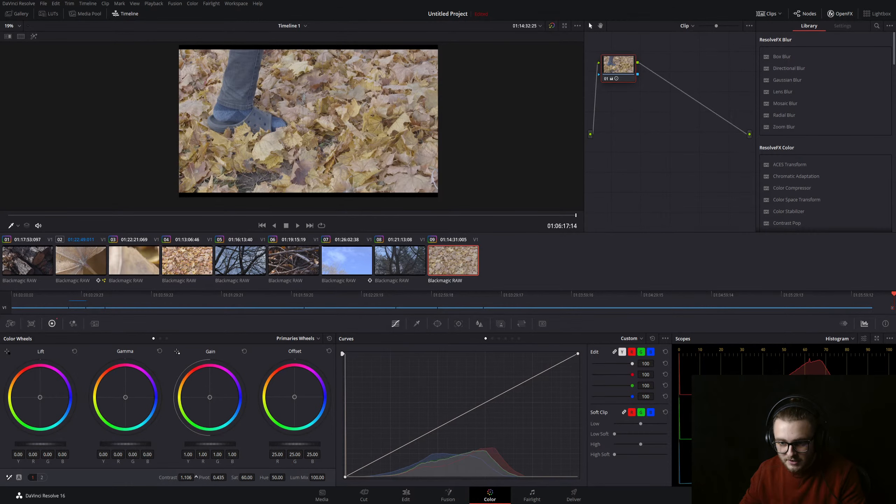
Return to the edit timeline and play the graded leaf-walking clip from its start at 01:06:16:10
click(406, 494)
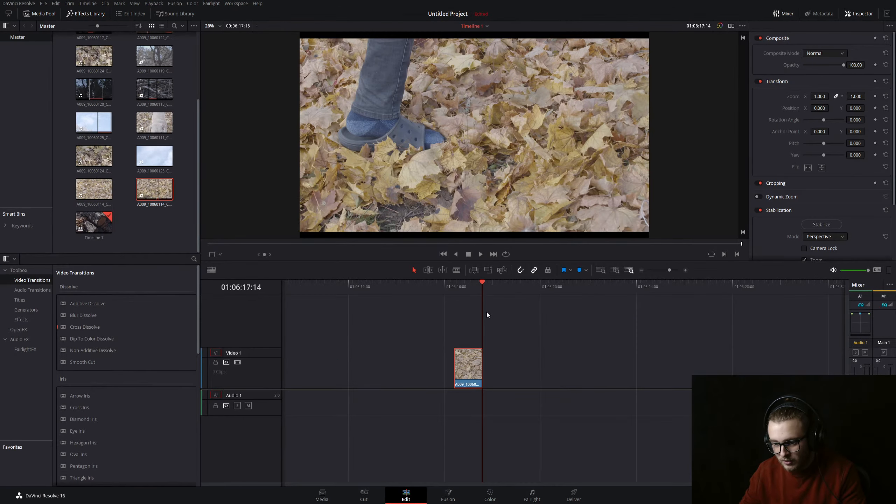
click(461, 316)
key(space)
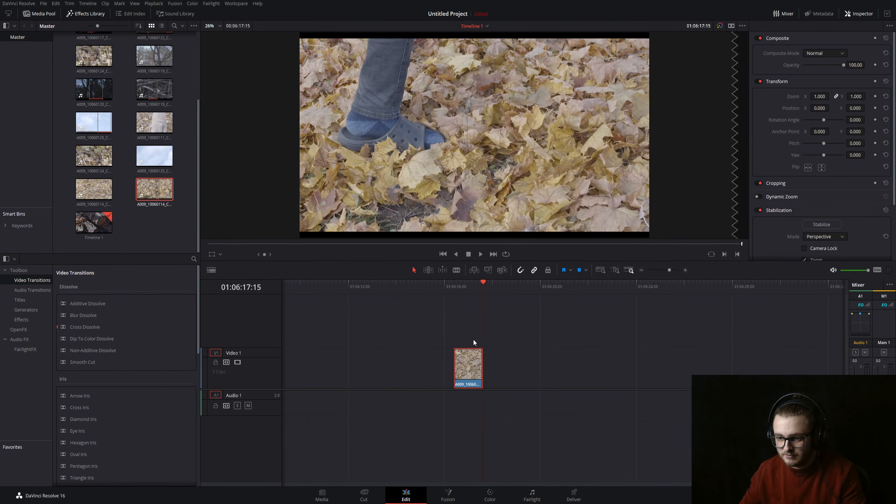
click(448, 285)
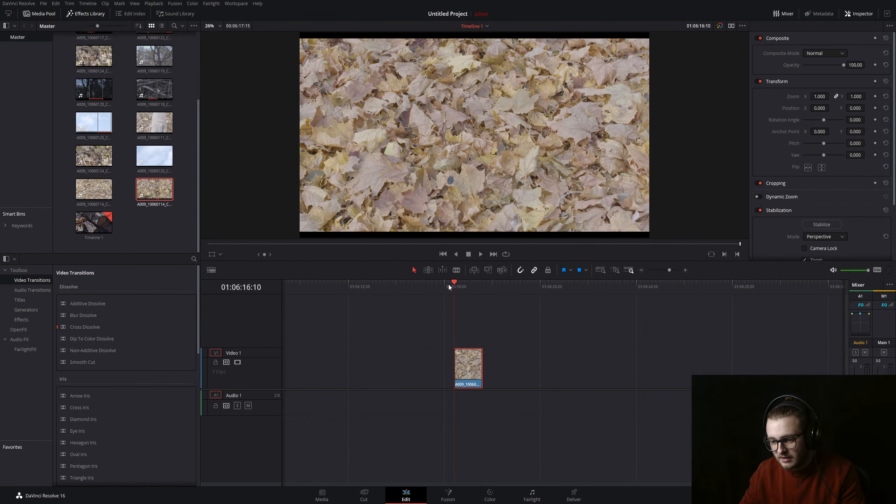
key(space)
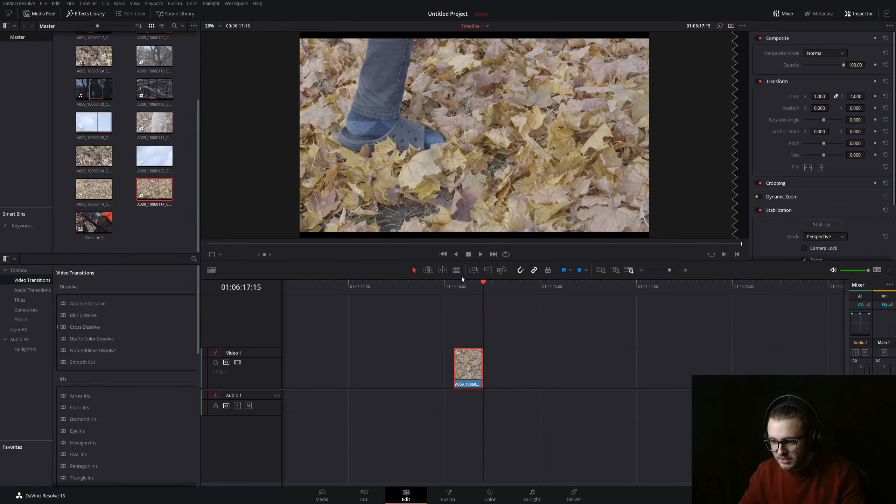
Slow down the leaf-walking clip, check its playback and move it directly against the end of the dark tree clip
key(ctrl+z)
click(462, 289)
key(space)
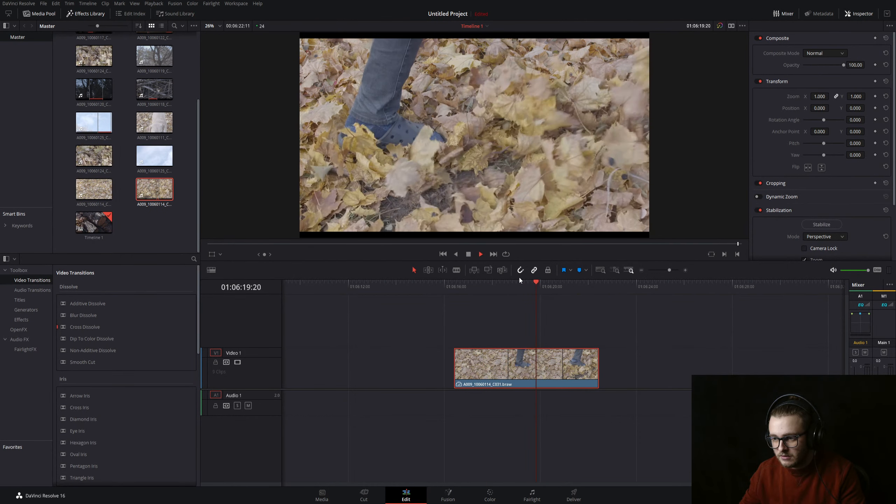
key(space)
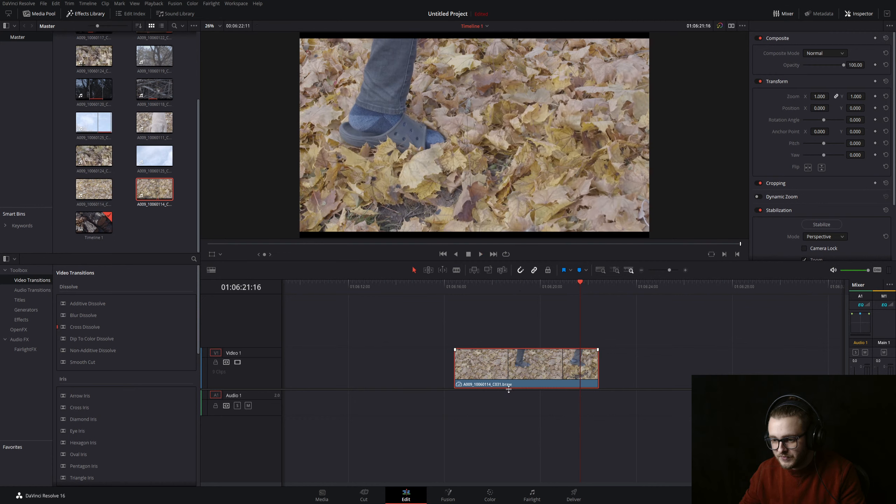
key(ctrl+minus)
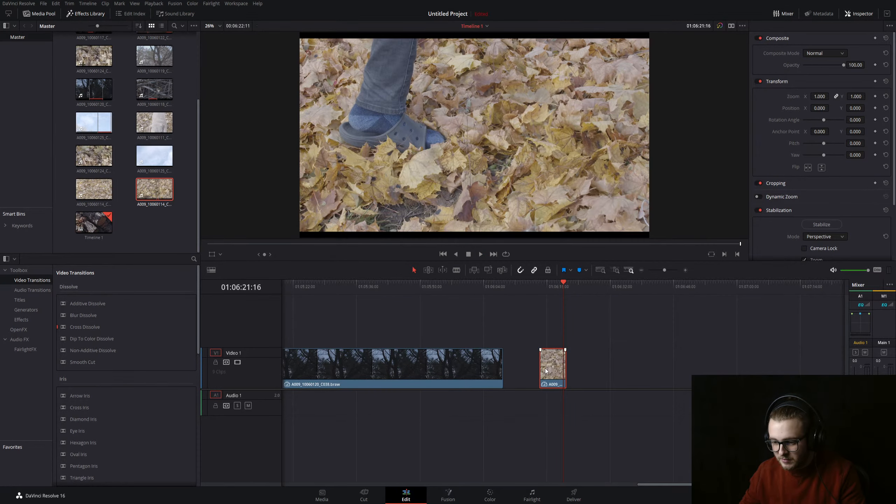
drag(544, 368, 519, 367)
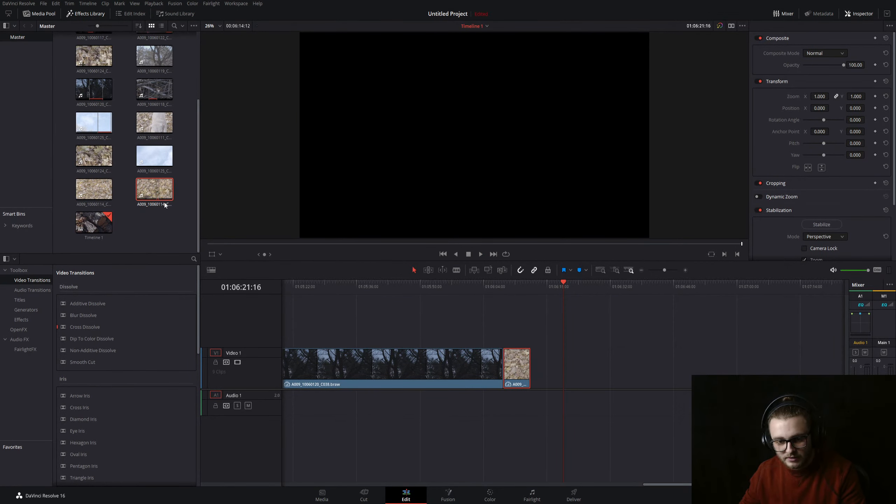
Mark the range from 01:14:36:055 to 01:14:38:069 in the source clip A009_10060114_C031.braw
double_click(152, 188)
drag(543, 251, 611, 253)
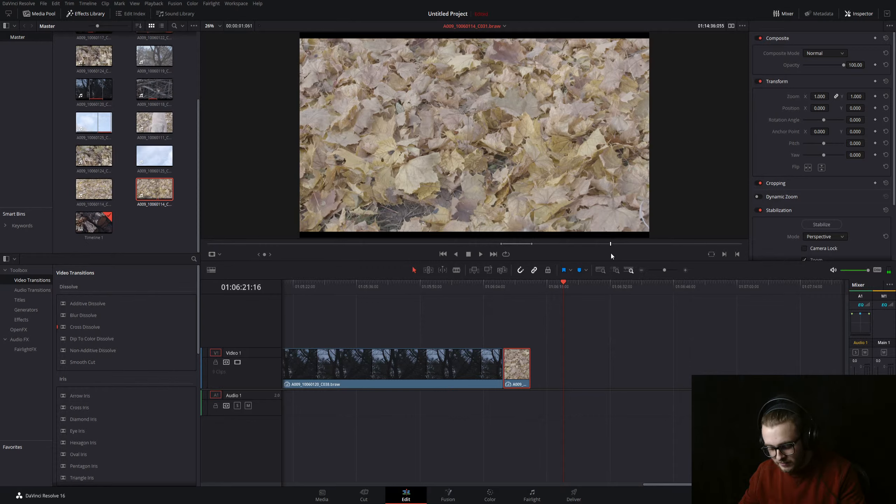
key(i)
key(space)
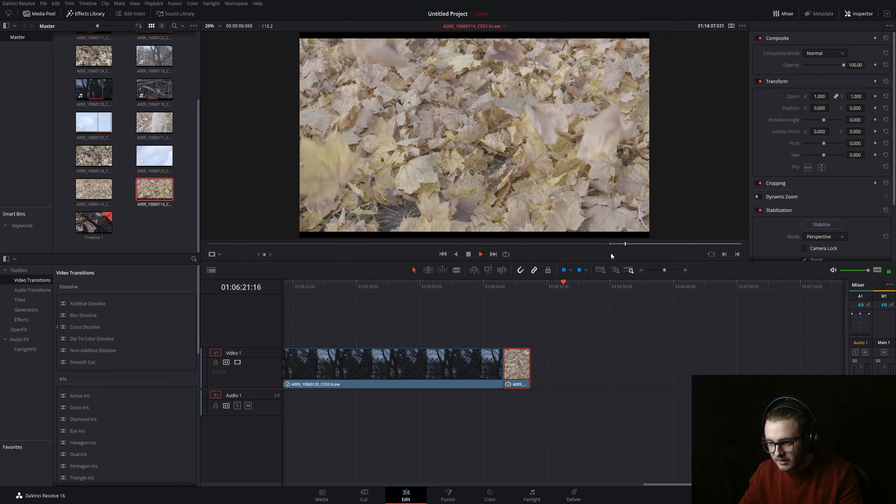
key(o)
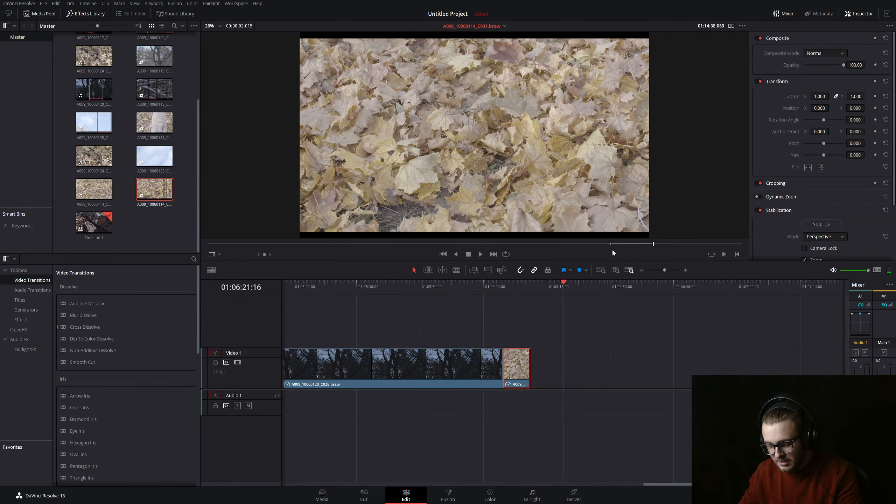
Place the marked leaf range on the timeline at 01:06:21:16, remove its audio and play it
drag(612, 218, 586, 405)
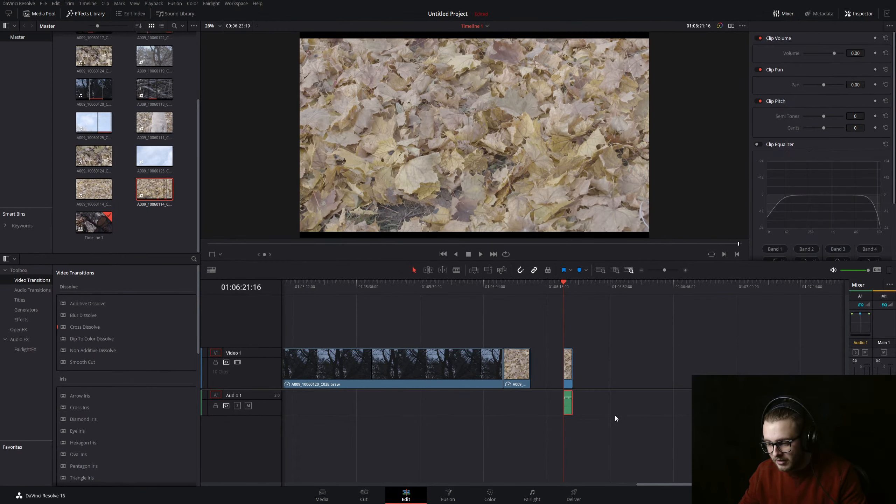
key(Delete)
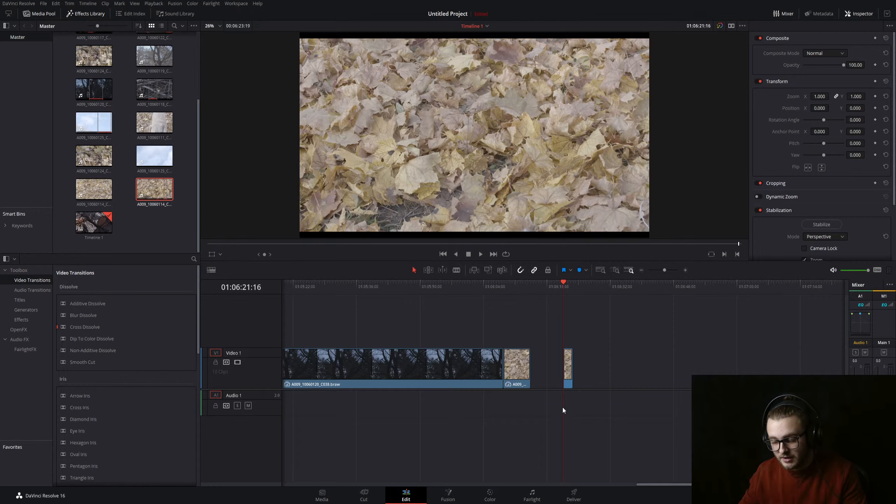
key(space)
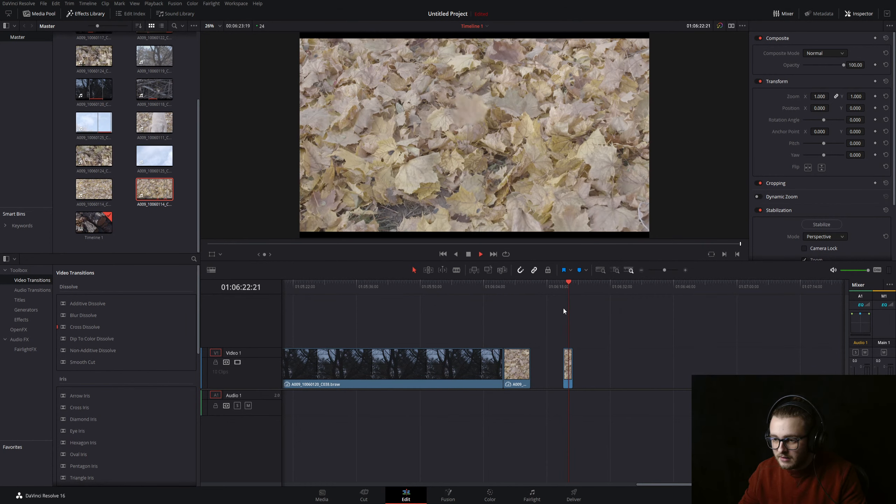
Slow down the second leaf clip at 01:06:21:16 and play it in slow motion
click(568, 375)
key(space)
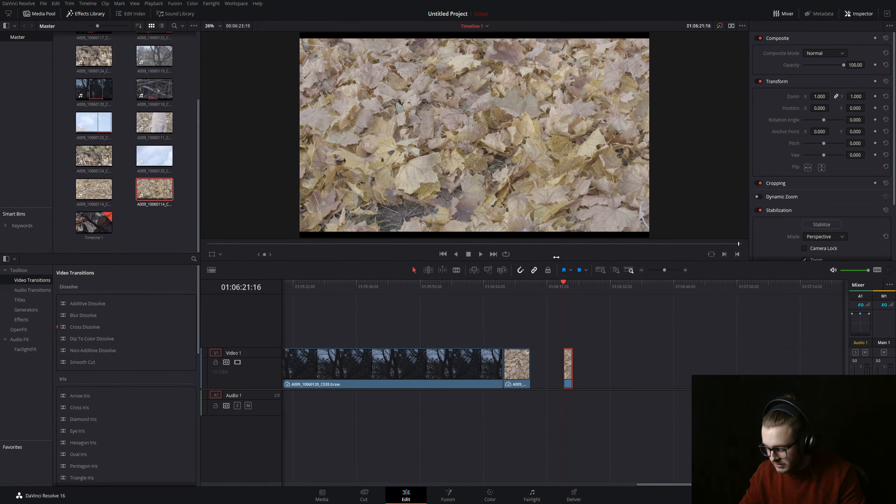
key(space)
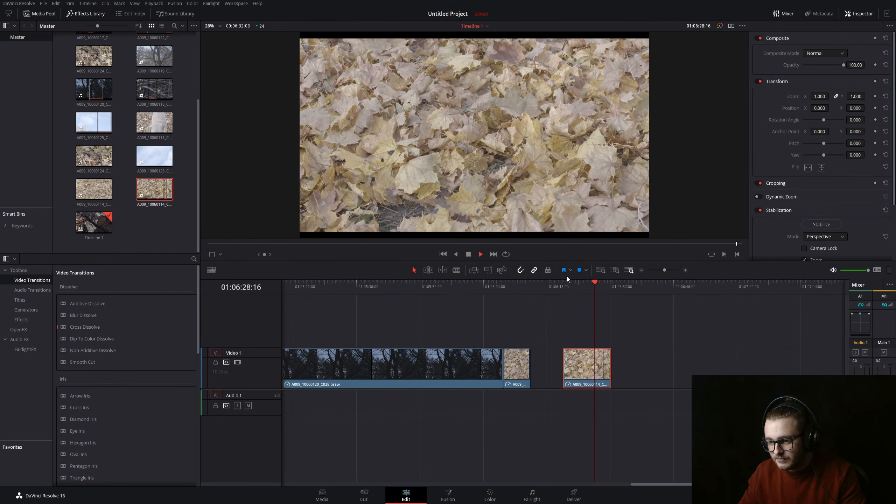
key(space)
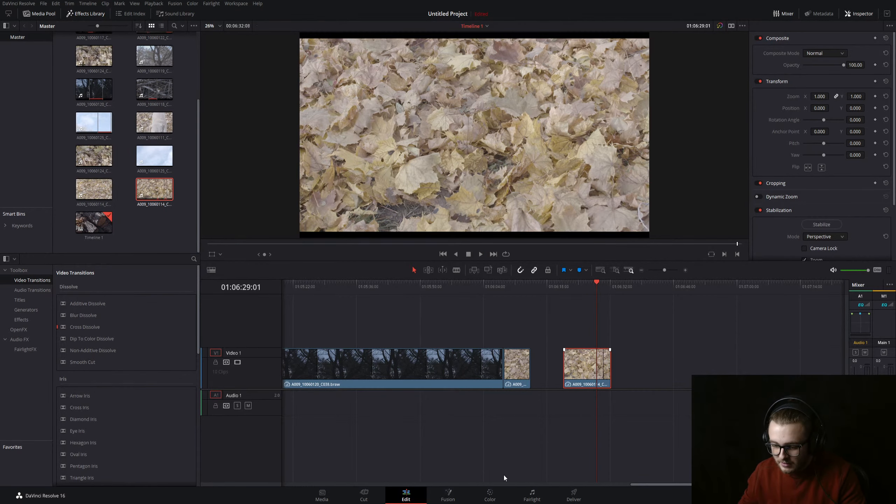
Color balance the second leaf clip with offset 27.10, 24.21, 22.29 and lift red -0.01, blue 0.02
click(490, 496)
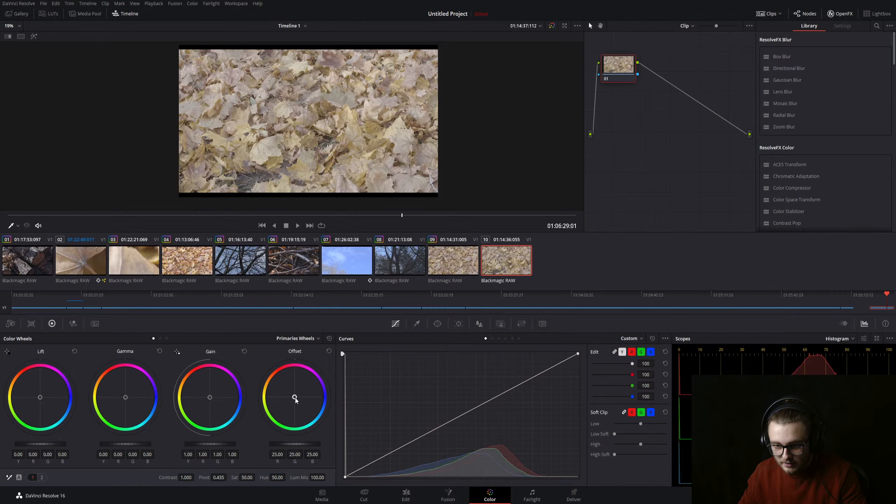
drag(295, 397, 295, 398)
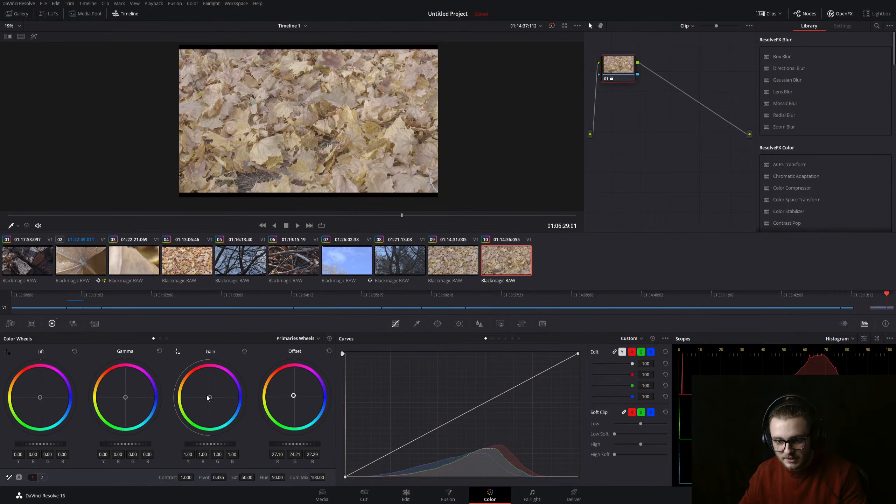
drag(40, 396, 41, 398)
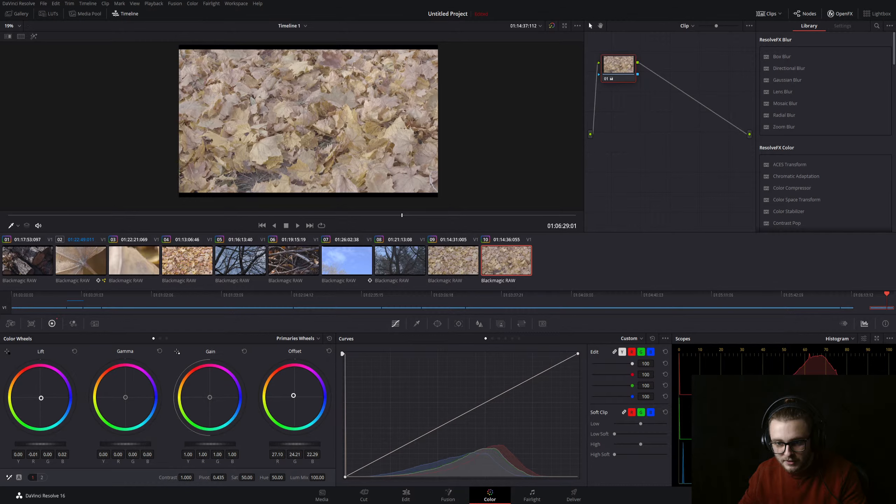
Set the second leaf clip's saturation to 58.40 and scrub through the graded shot
click(41, 477)
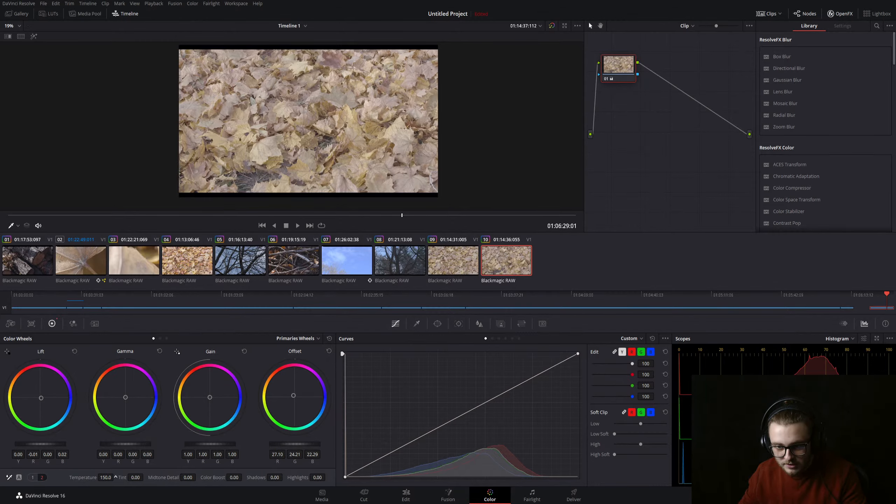
click(34, 477)
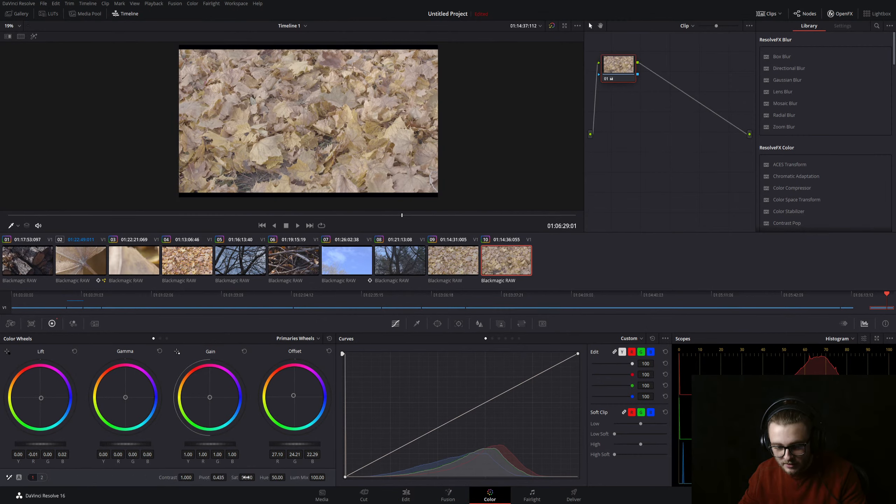
drag(246, 477, 257, 477)
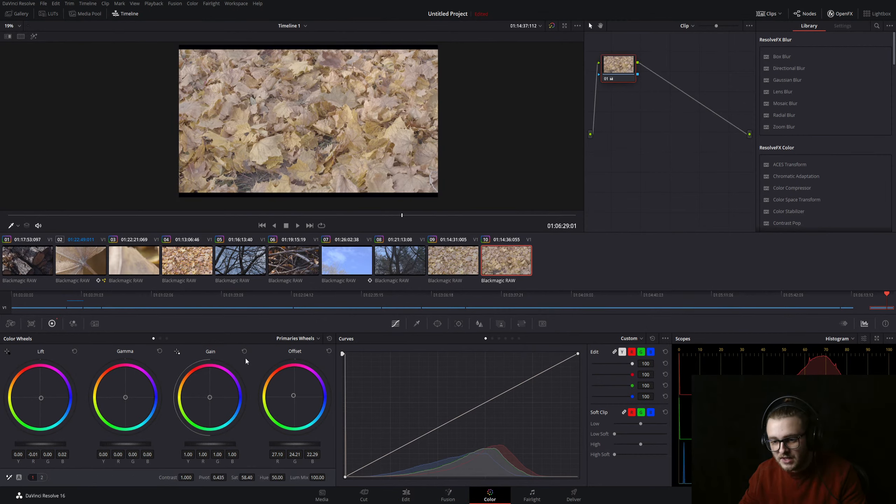
drag(378, 214, 243, 221)
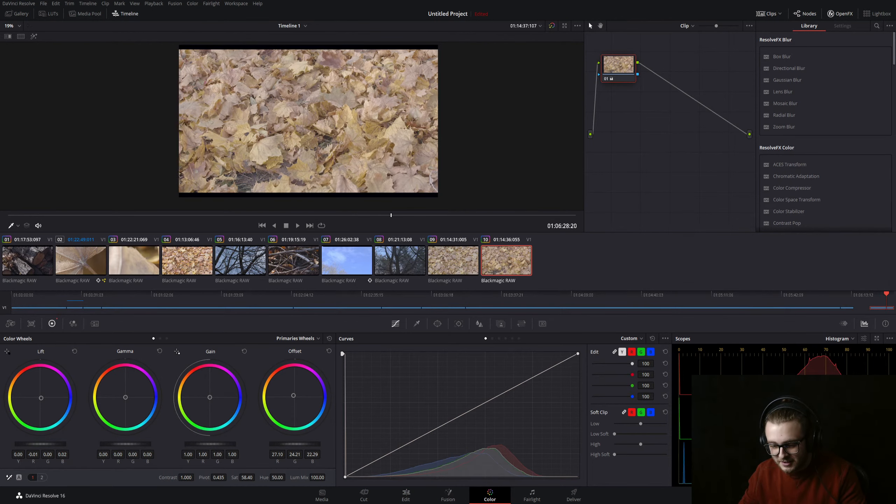
Review both leaf clips on the edit timeline and move the second one directly against the end of the first
click(415, 492)
click(481, 297)
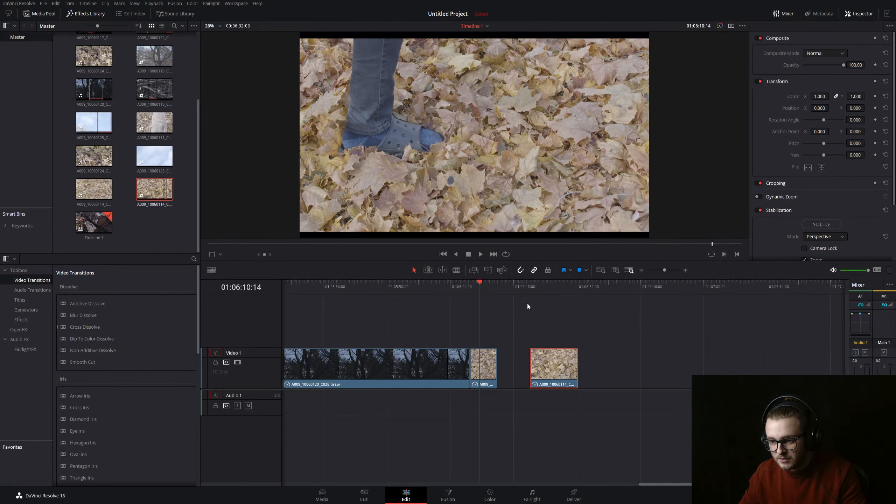
click(526, 282)
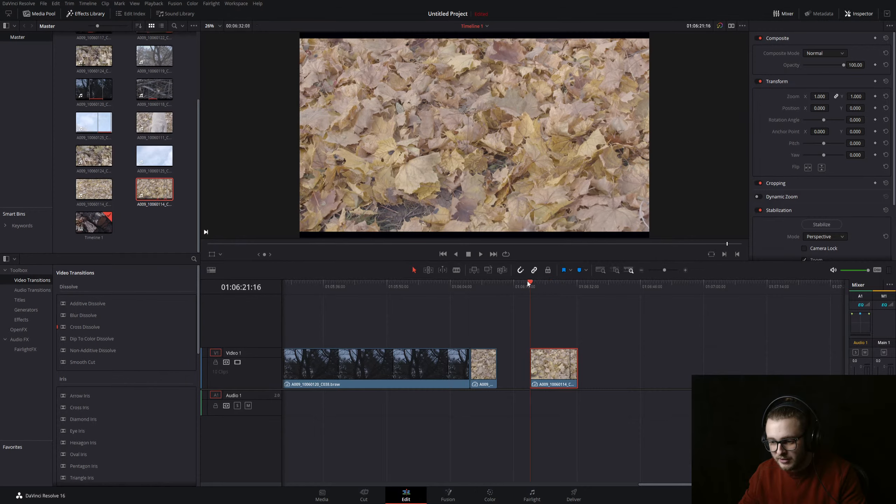
click(546, 283)
drag(547, 283, 529, 276)
key(space)
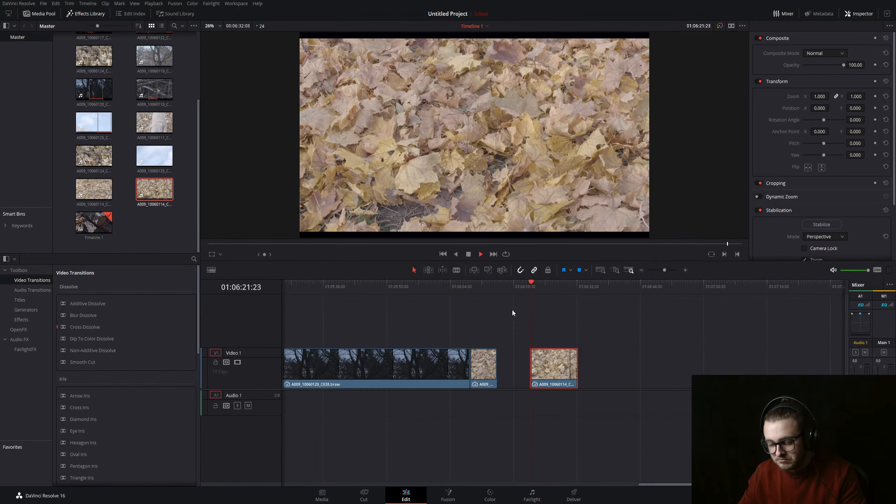
drag(553, 364, 520, 364)
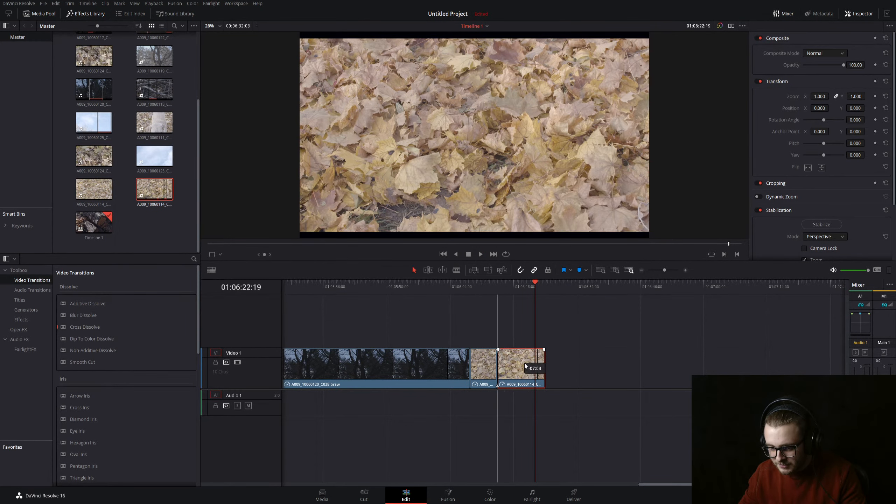
Move to the end of the second leaf clip at 01:06:25:04 and open the branches clip A009_10060125_C045.braw for preview
drag(527, 286, 546, 289)
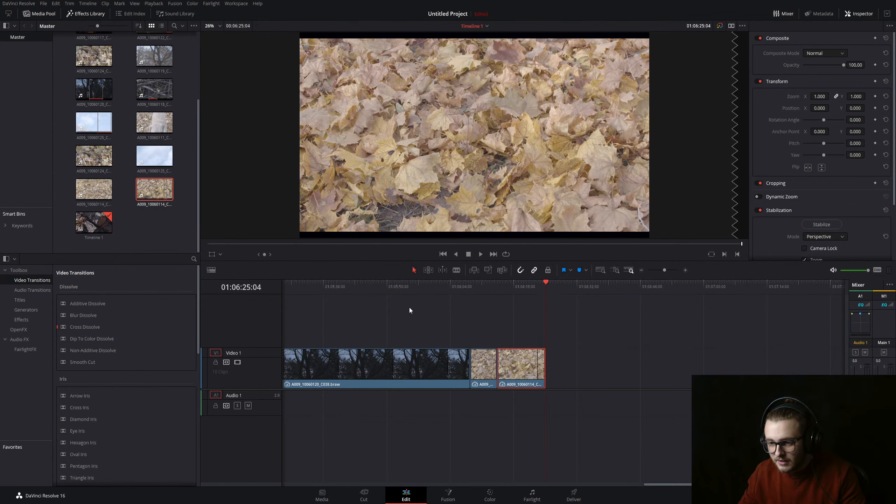
double_click(151, 155)
drag(217, 243, 481, 246)
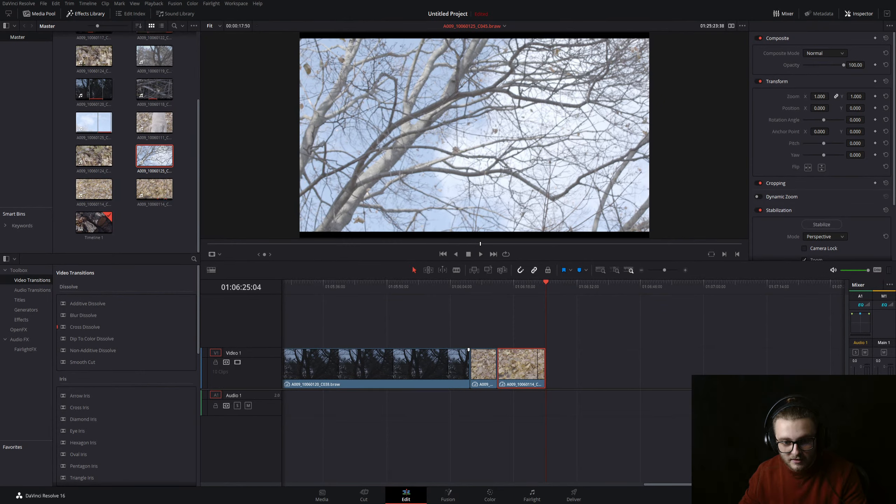
click(524, 350)
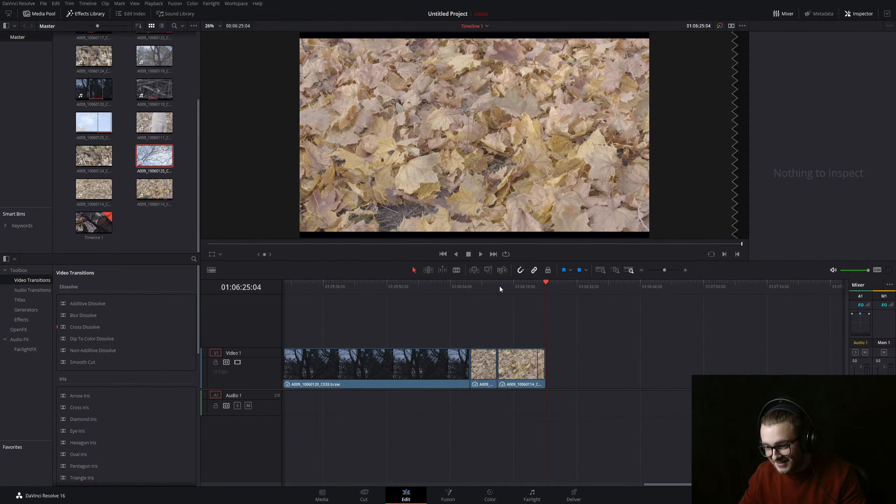
drag(500, 288, 549, 288)
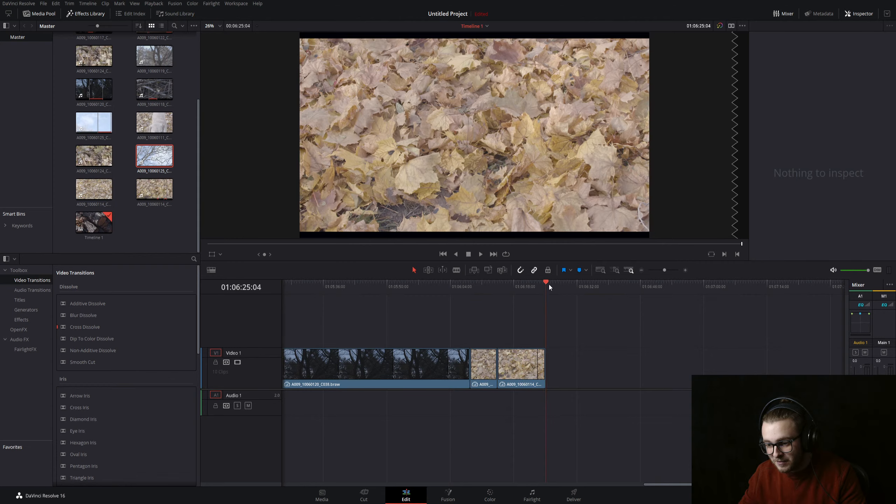
double_click(154, 156)
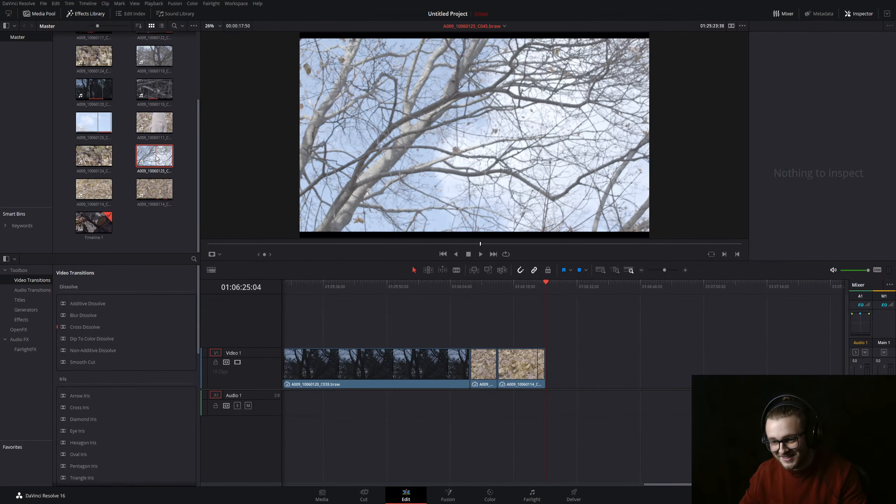
Try marking in and out points around the bare branches section of the source clip, adjusting the range while playing it
drag(296, 243, 364, 238)
key(i)
key(space)
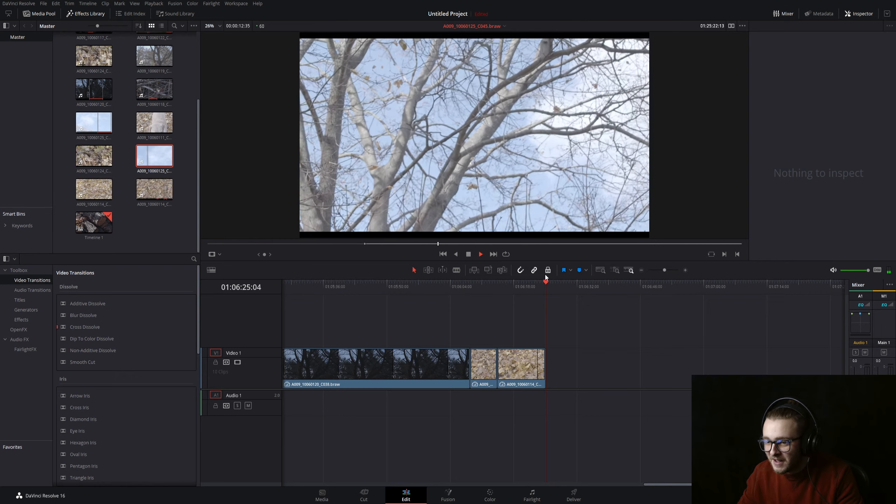
key(o)
drag(353, 244, 328, 246)
key(space)
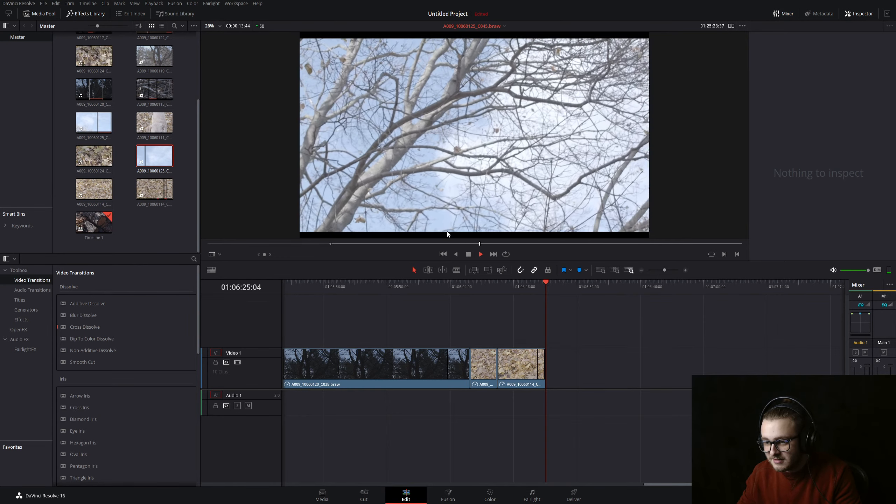
key(space)
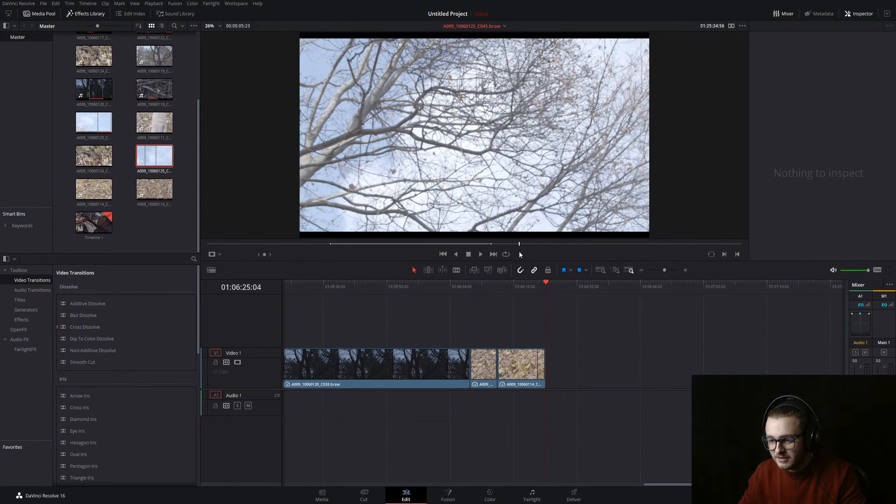
Mark a new source range running from the bare branches to the cloudy sky at 01:25:29:42
drag(532, 246, 662, 248)
key(i)
key(o)
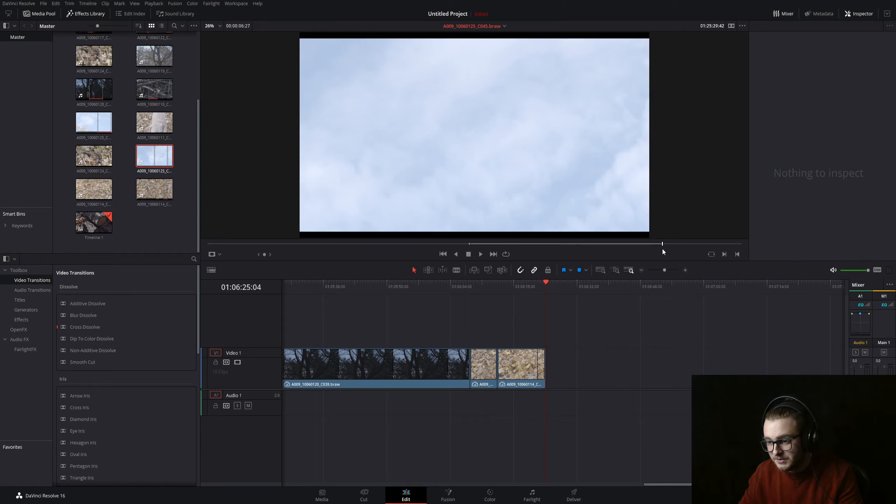
key(space)
key(space)
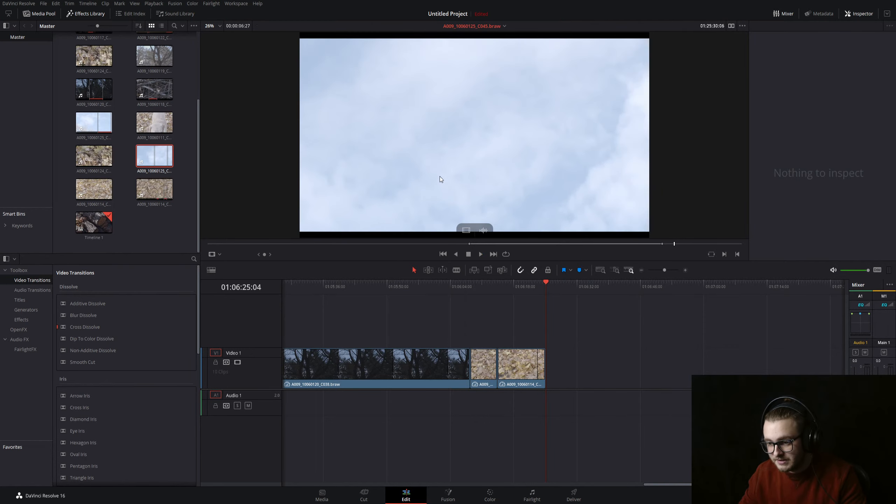
Try placing only the marked range's video directly after the second leaf clip, check it from its start and delete it
drag(461, 229, 553, 360)
key(space)
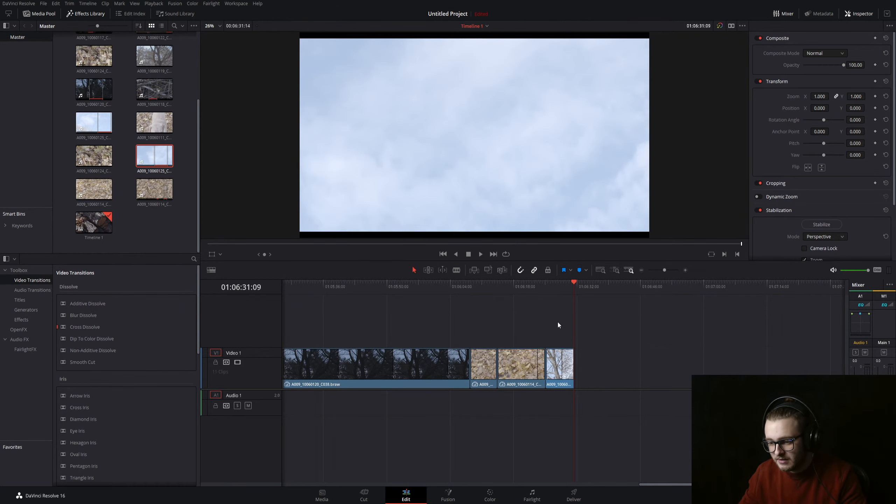
drag(545, 282, 547, 299)
click(557, 370)
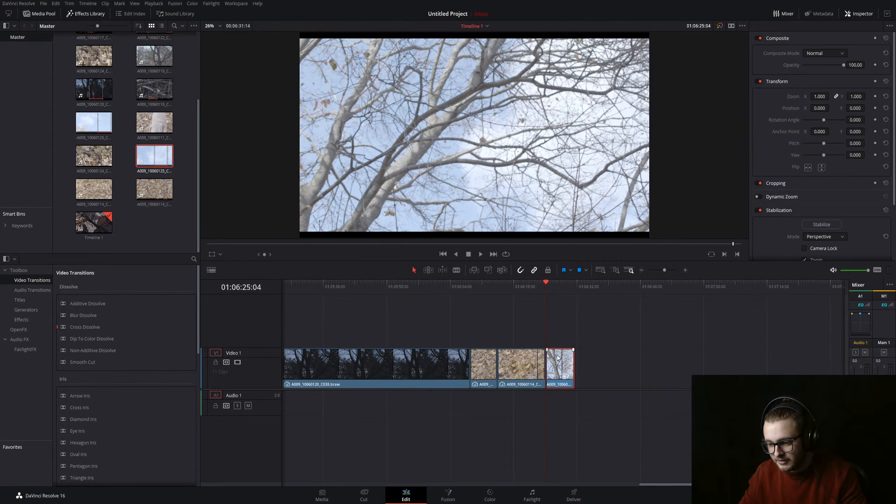
key(Delete)
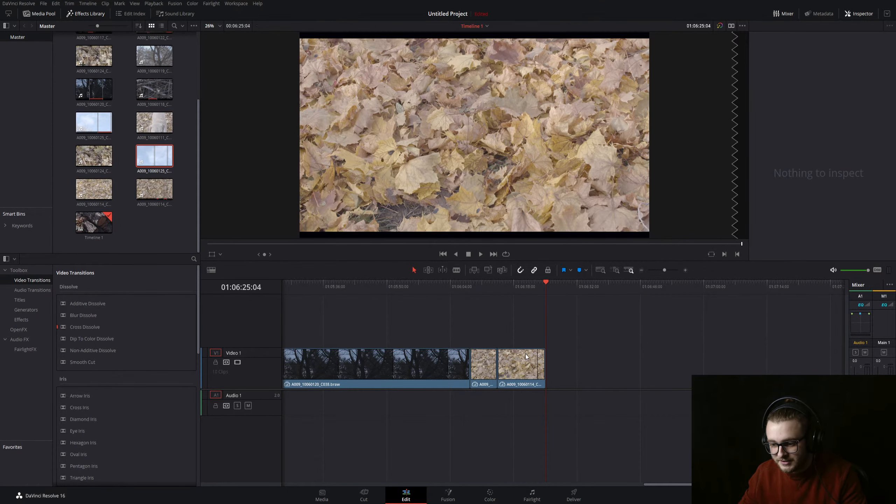
Place a shorter range of the branches clip at 01:06:27:21, delete its audio and play the shot through
drag(154, 155, 559, 367)
click(561, 290)
key(space)
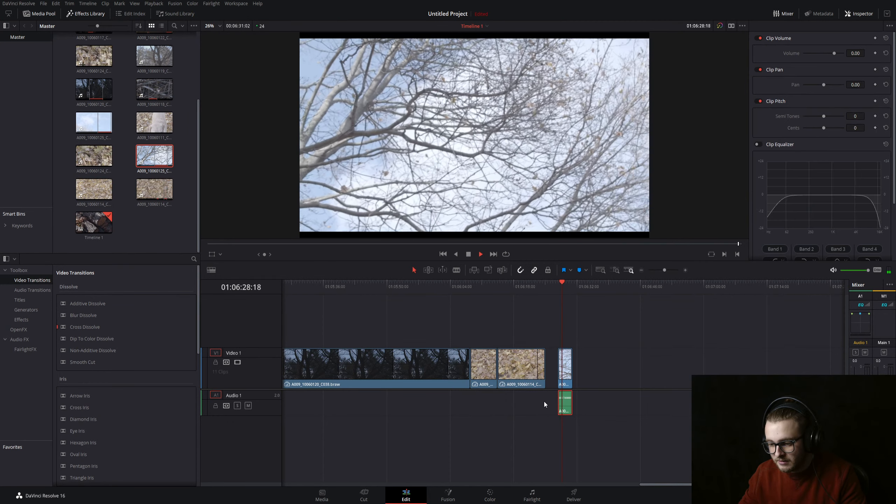
key(Delete)
key(space)
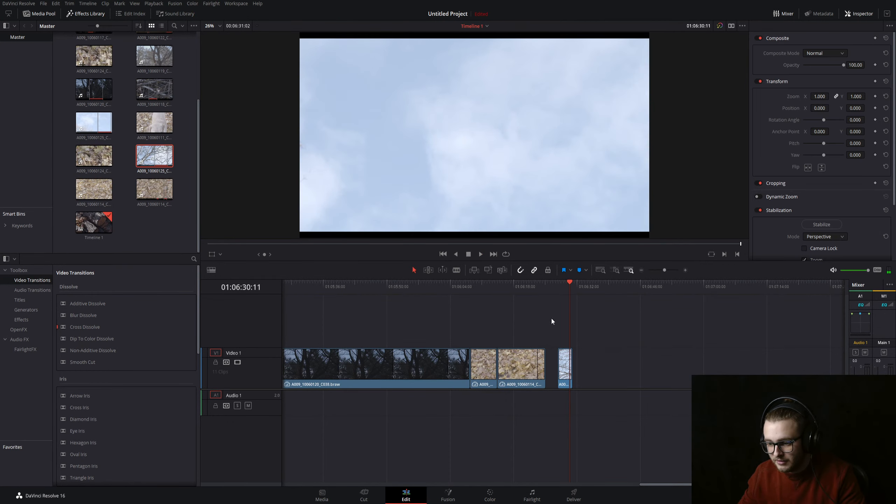
click(561, 288)
click(564, 369)
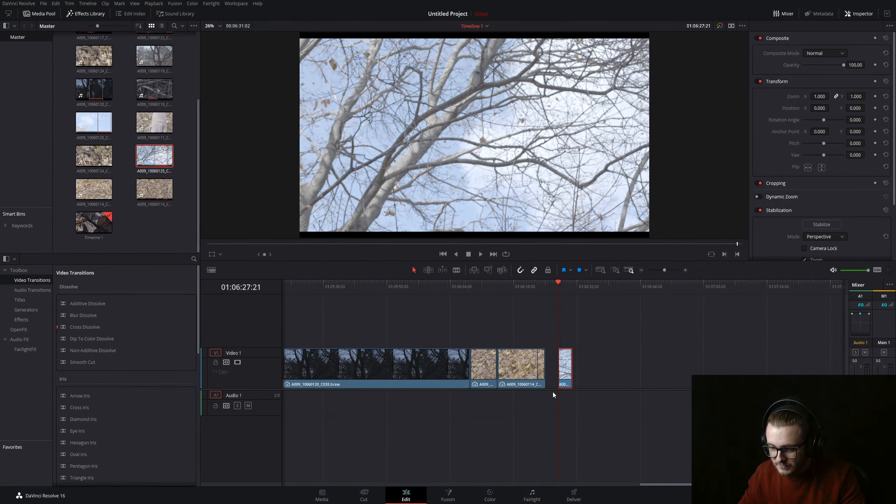
Try contrast 1.486 on the branches clip, reset it, and shape the custom curve with a lowered white point and darker midtones
click(490, 495)
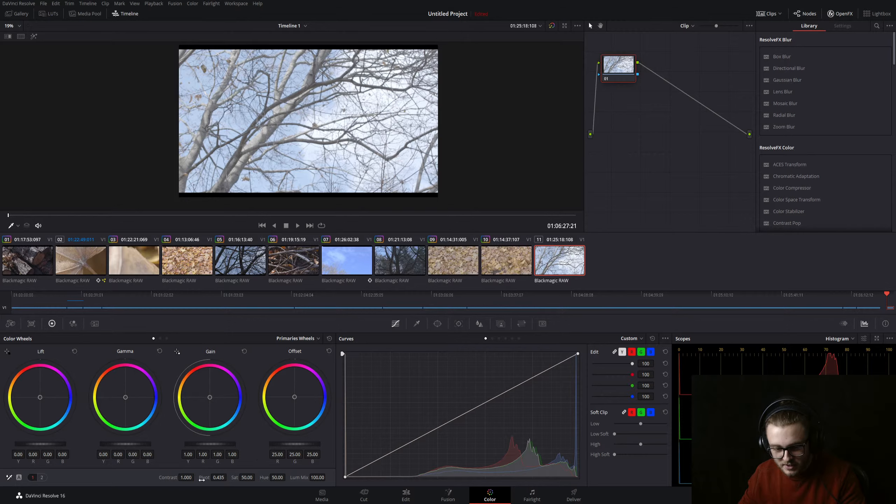
drag(185, 477, 211, 477)
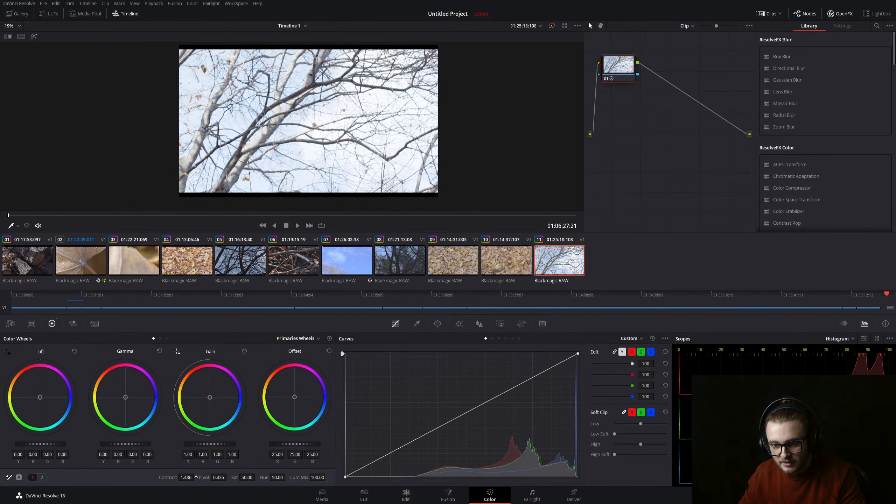
double_click(169, 477)
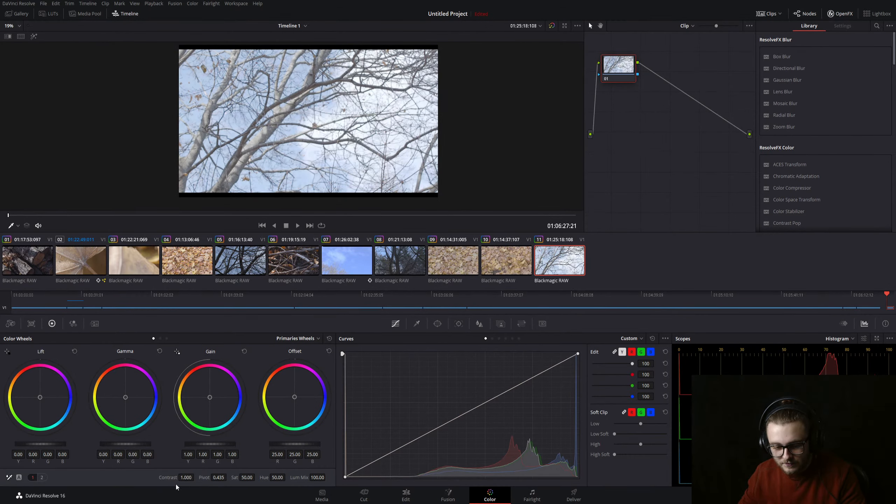
click(545, 367)
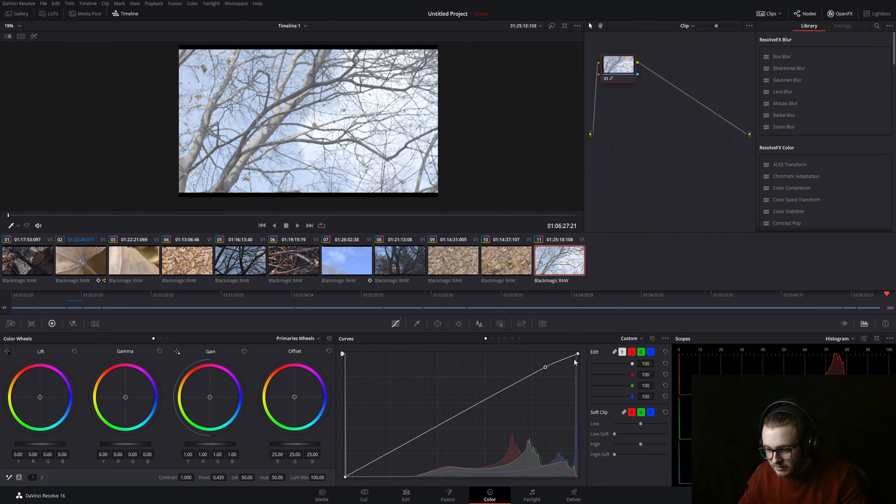
drag(577, 355, 578, 364)
mouse_move(502, 389)
mouse_down()
mouse_move(507, 399)
mouse_move(497, 401)
mouse_up()
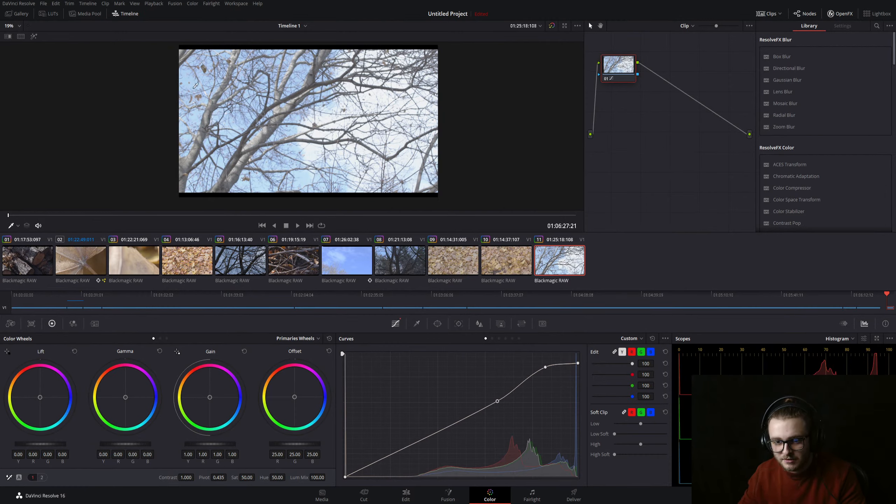
Set the branches clip's saturation to 68.00 and add a curve point near the white end, pulling the white endpoint down
scroll(254, 119, up, 4)
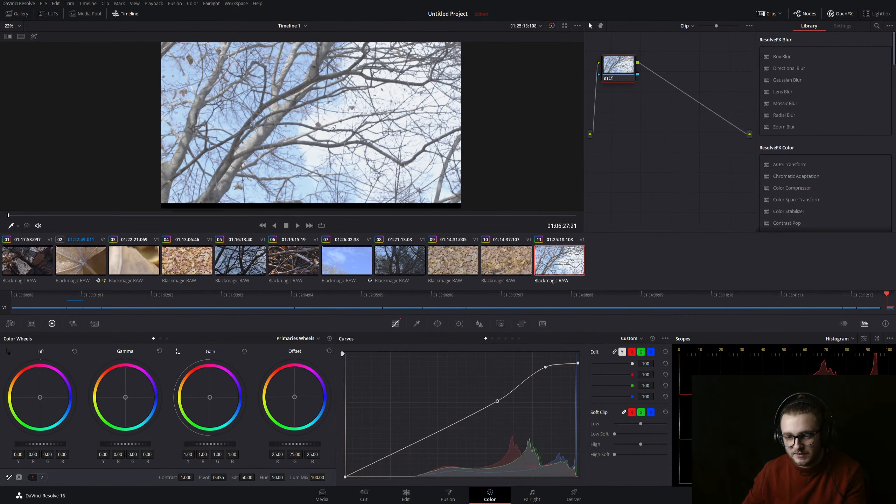
scroll(373, 136, up, 4)
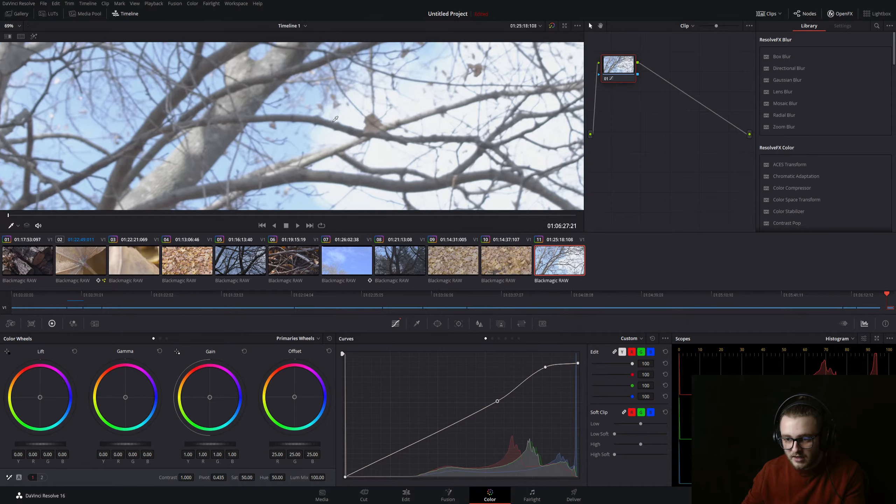
scroll(369, 125, down, 6)
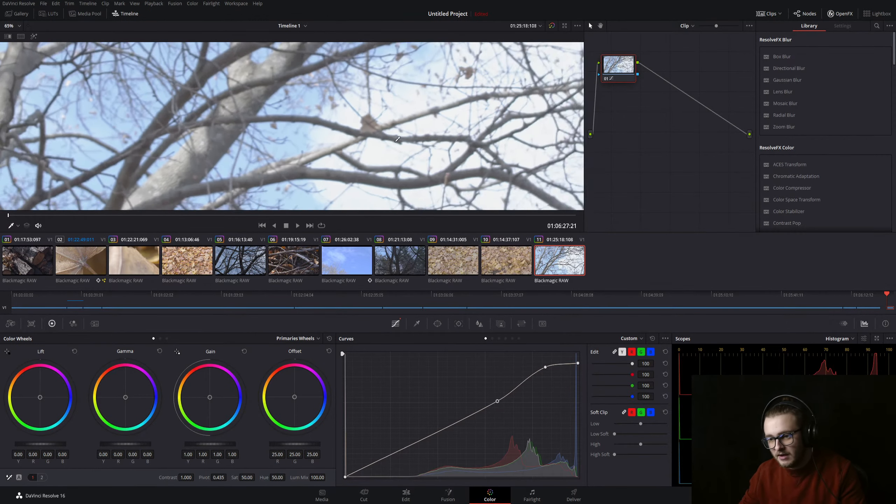
scroll(402, 135, down, 1)
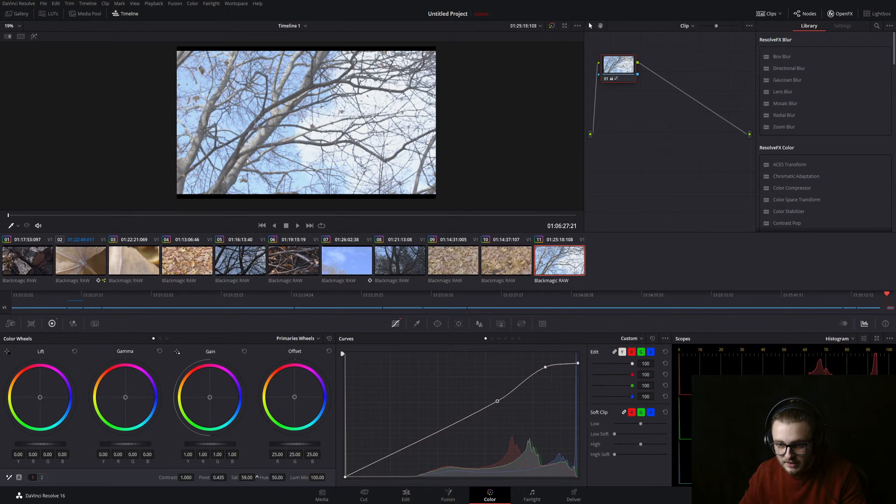
drag(247, 477, 252, 477)
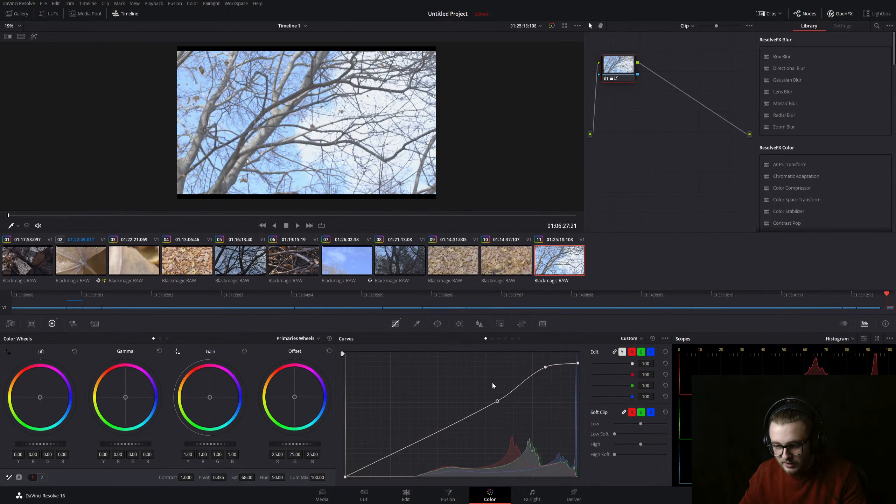
mouse_move(577, 365)
mouse_down()
mouse_move(575, 374)
mouse_move(574, 366)
mouse_up()
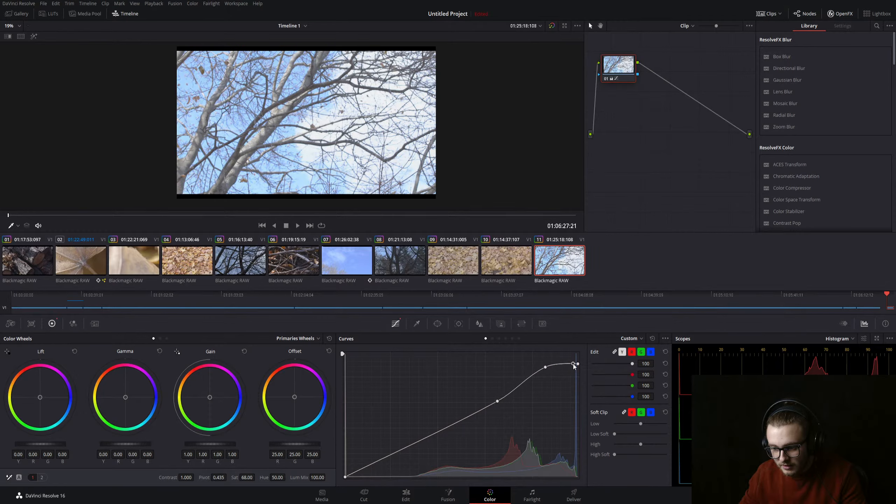
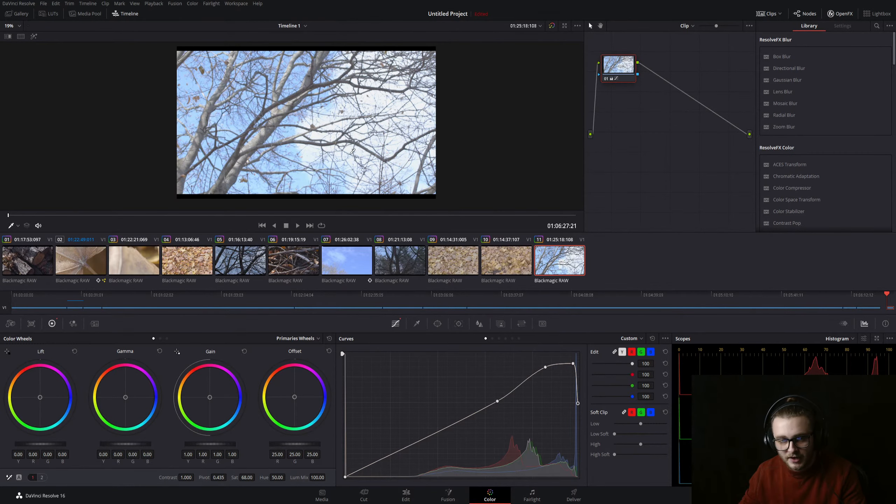
Play the graded branches clip on the edit timeline, and try a master offset of 19.45 before resetting the offset
click(405, 494)
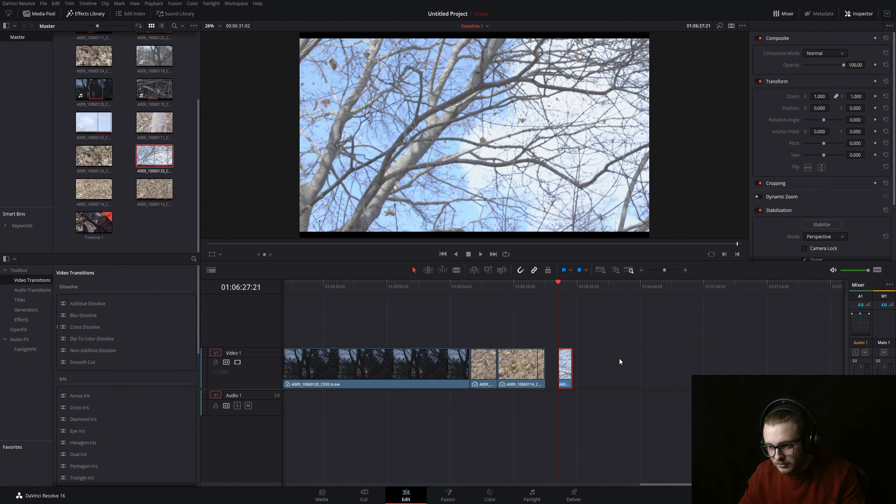
key(space)
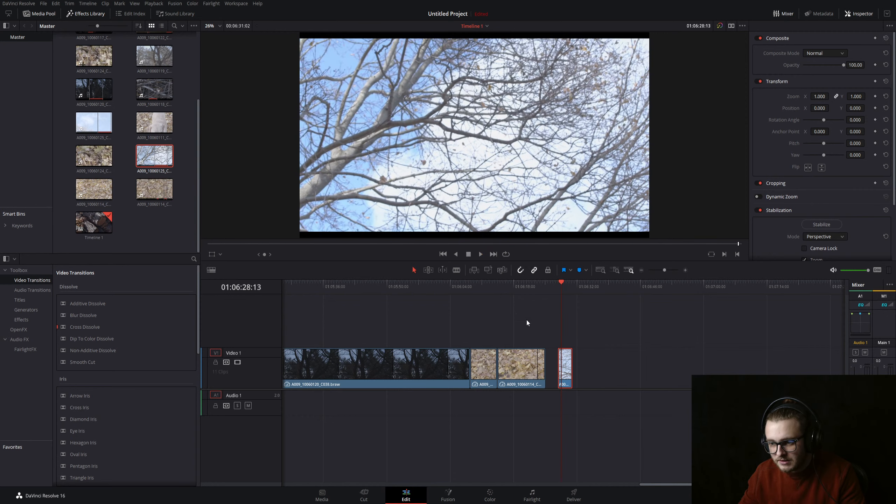
drag(561, 283, 559, 283)
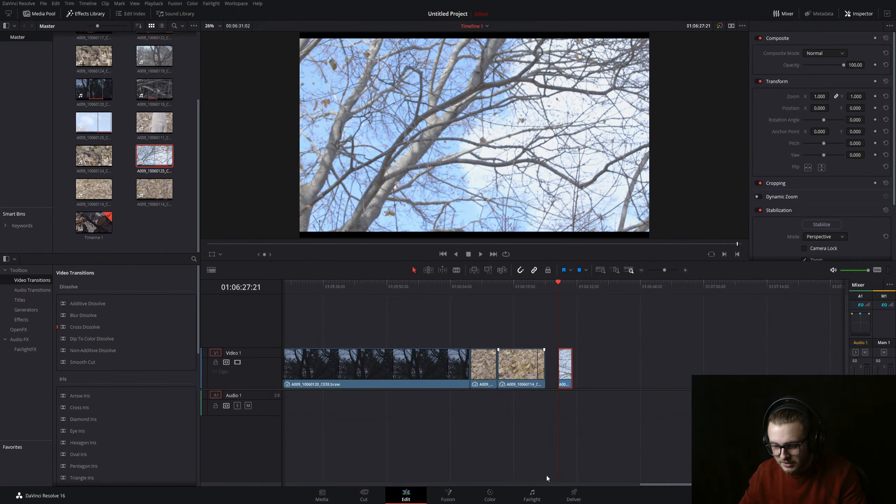
click(490, 495)
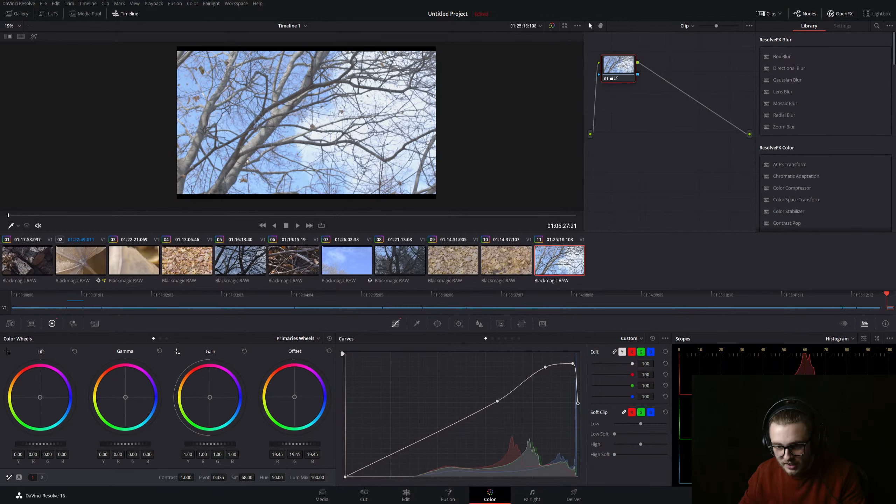
click(329, 351)
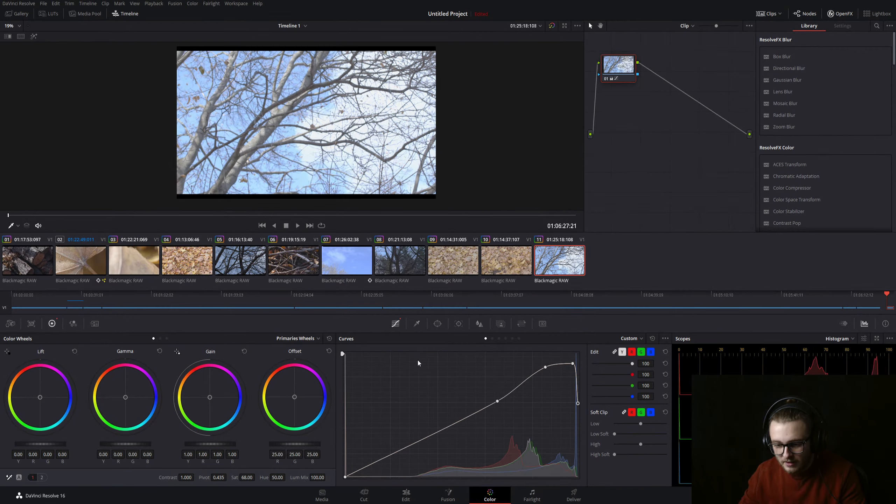
Search the effects library for Dehaze and apply it to the branches clip's node
scroll(803, 184, down, 3)
scroll(803, 184, down, 5)
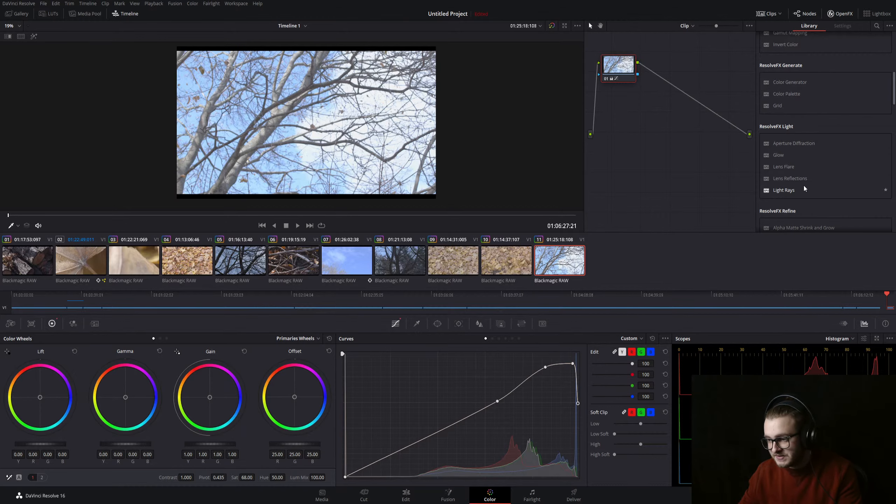
scroll(804, 187, down, 4)
scroll(809, 161, up, 5)
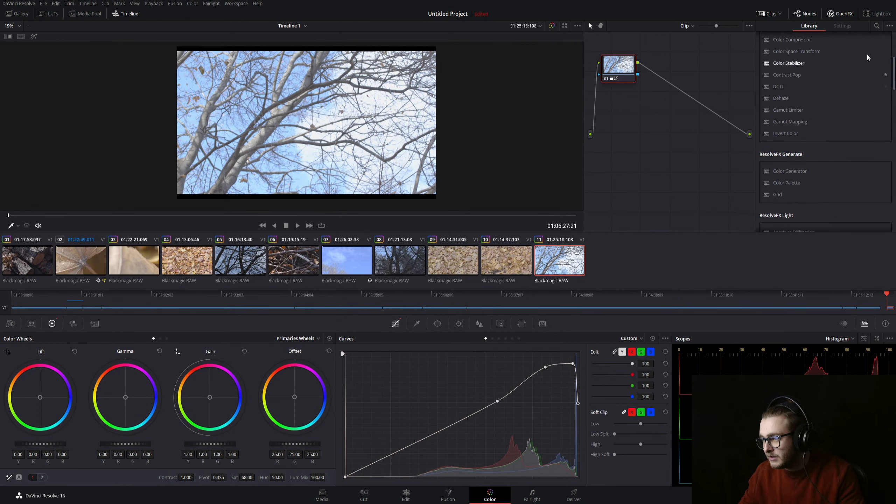
click(876, 27)
text(dehaz)
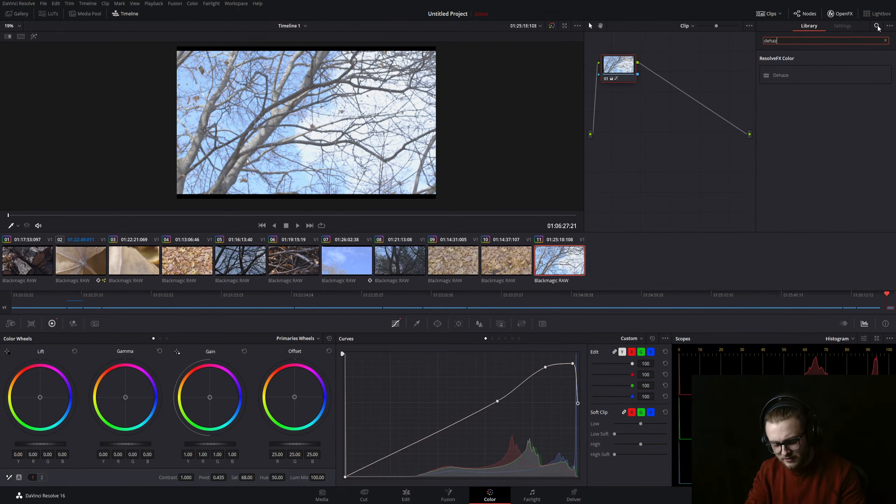
text(e)
drag(827, 72, 617, 62)
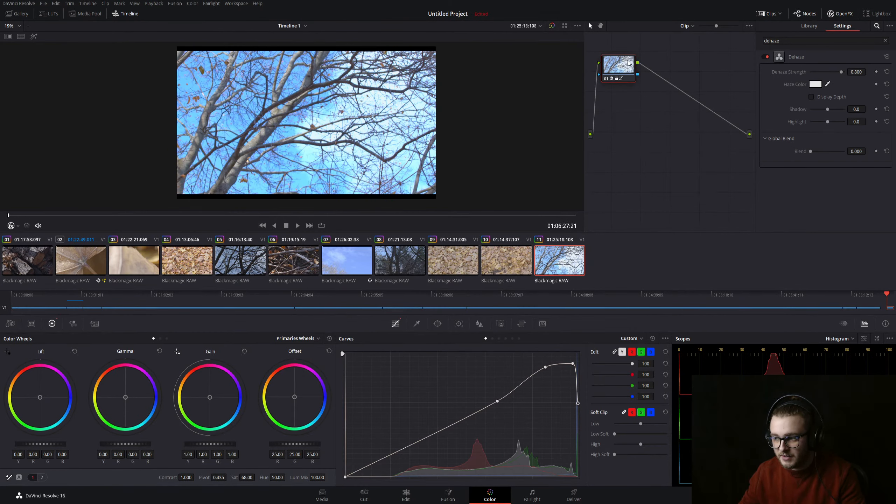
Set the Dehaze strength to 0.143 and its shadow value to -100.0 on the branches clip
drag(841, 72, 834, 70)
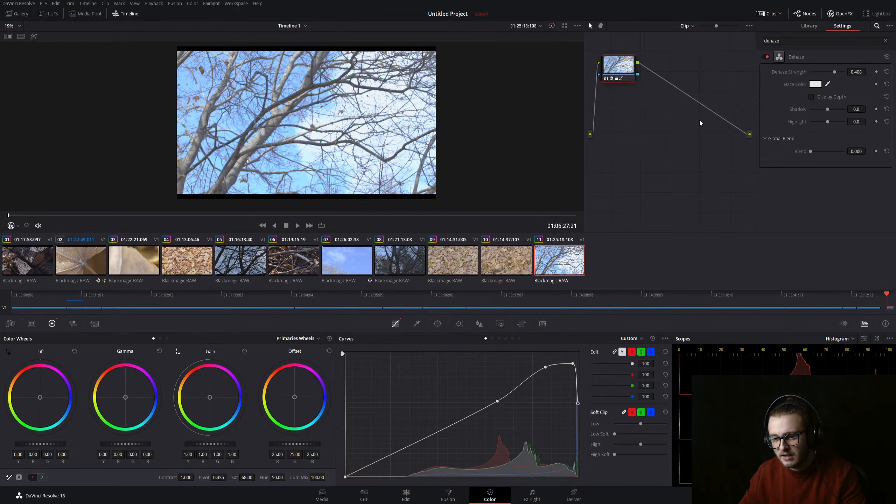
drag(827, 109, 818, 105)
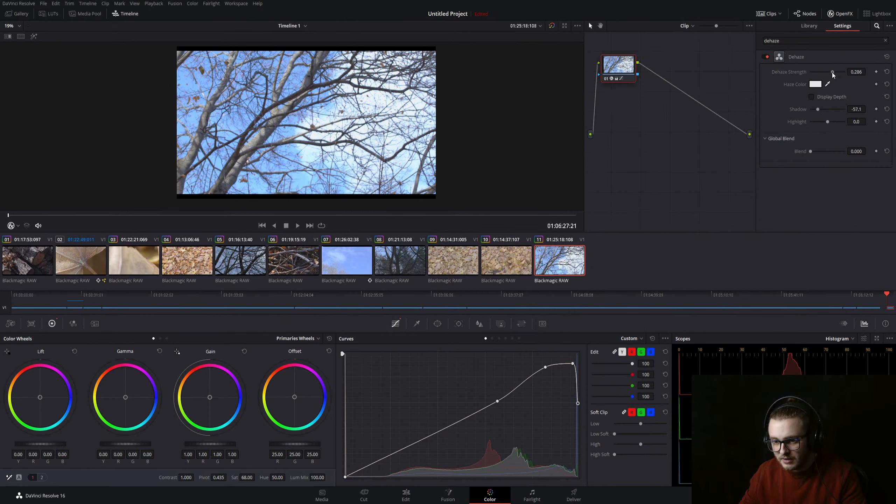
drag(834, 72, 830, 72)
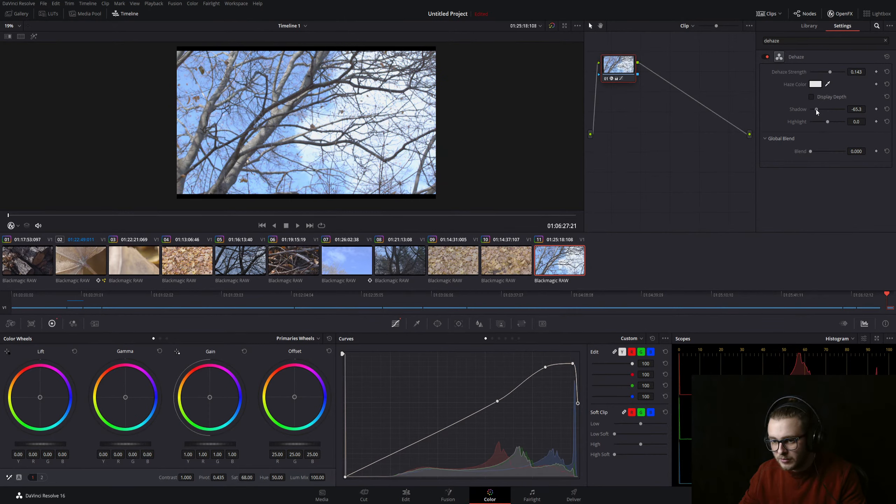
drag(816, 110, 809, 108)
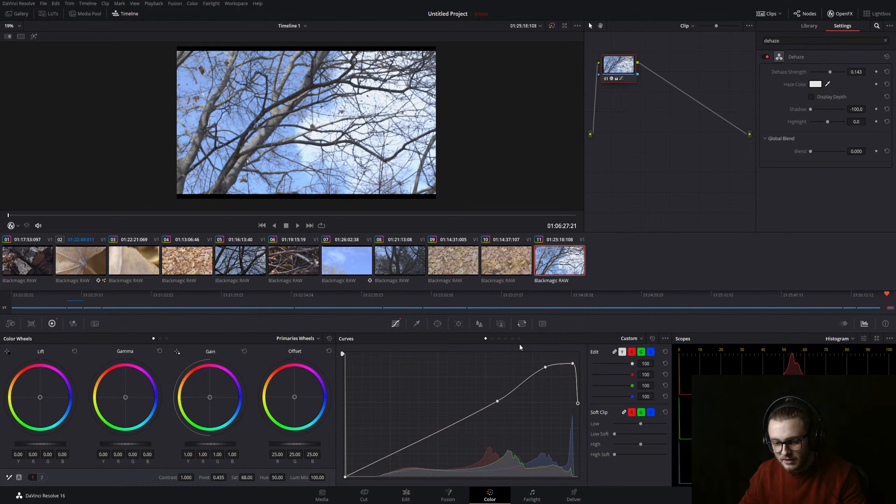
Play the dehazed branches clip on the edit timeline, stabilize it in Perspective mode and replay it
click(406, 495)
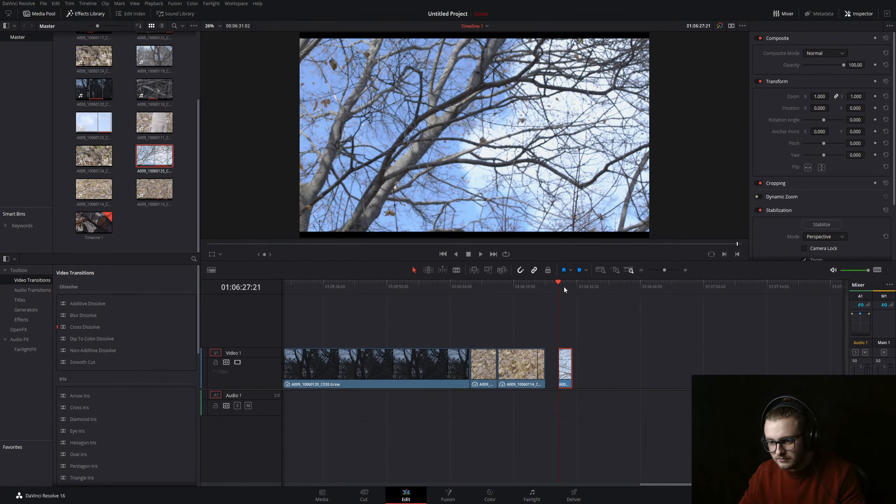
drag(565, 287, 563, 289)
key(space)
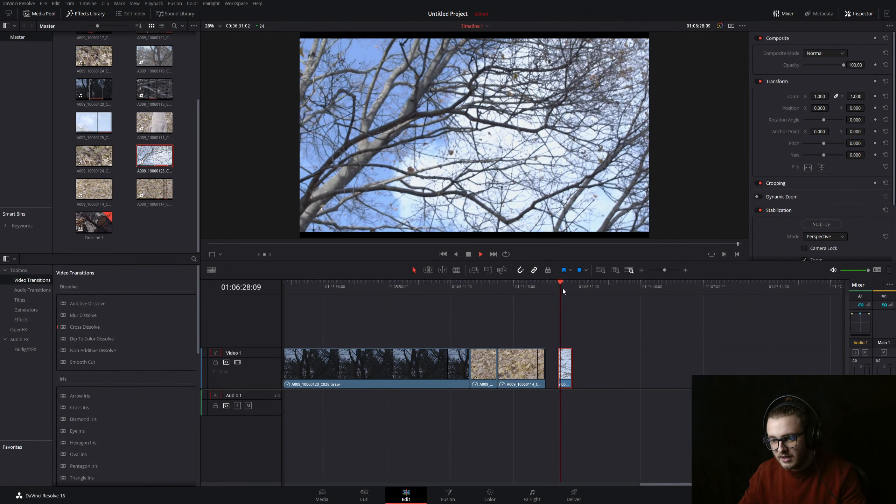
key(space)
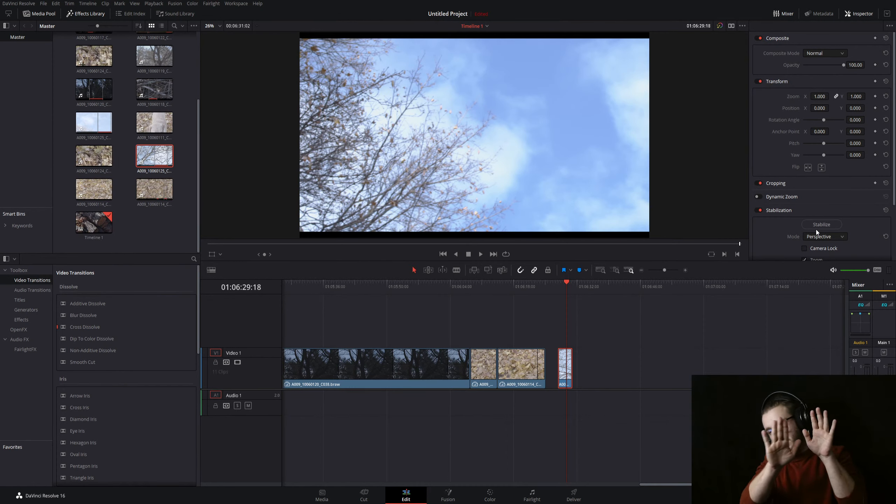
click(562, 287)
key(space)
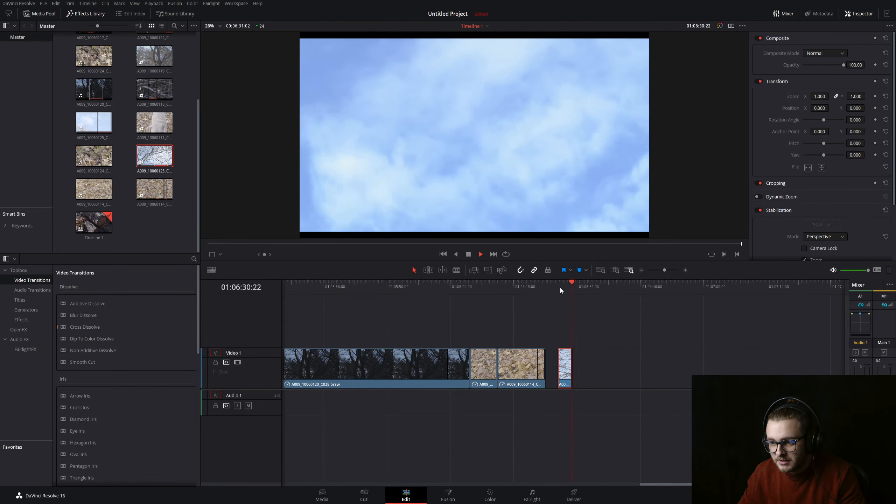
click(558, 287)
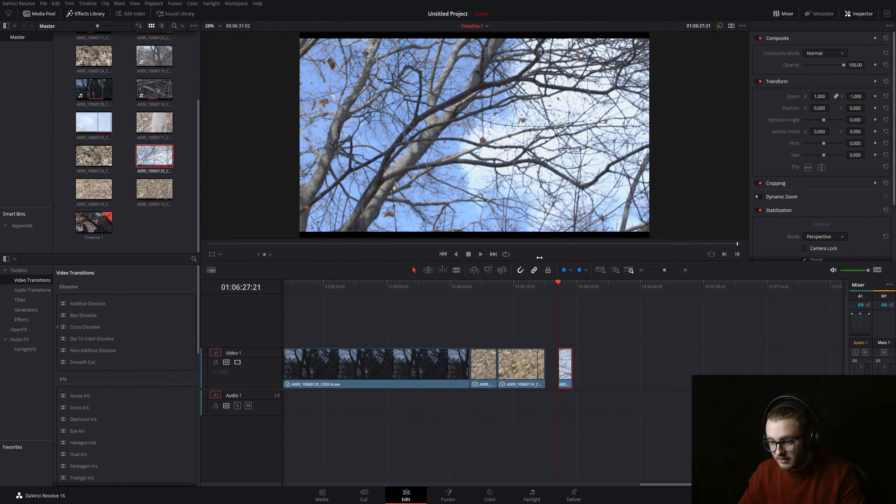
Slow the branches clip down to about 16 seconds and set its retime process to Optical Flow
key(ctrl+z)
key(space)
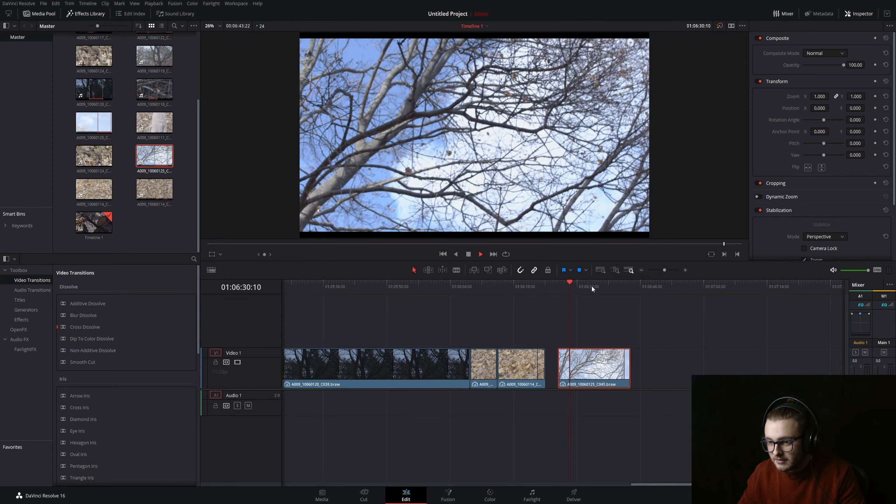
scroll(801, 234, down, 3)
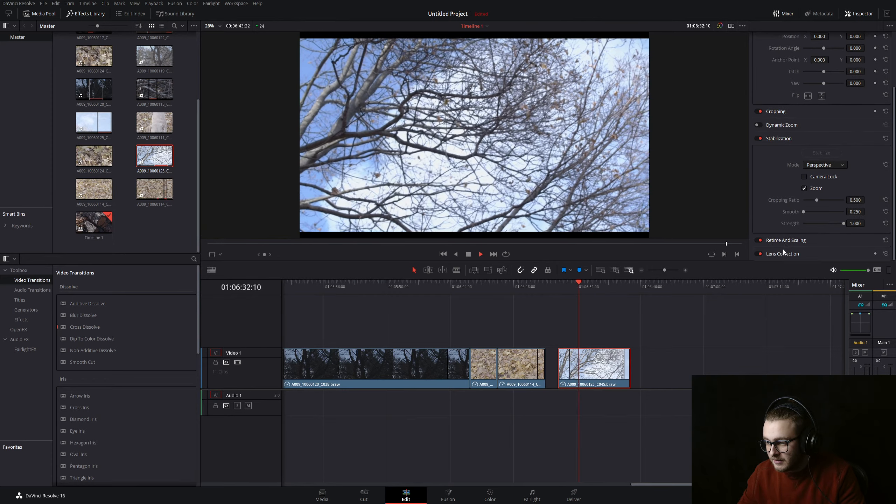
click(784, 240)
scroll(820, 205, down, 3)
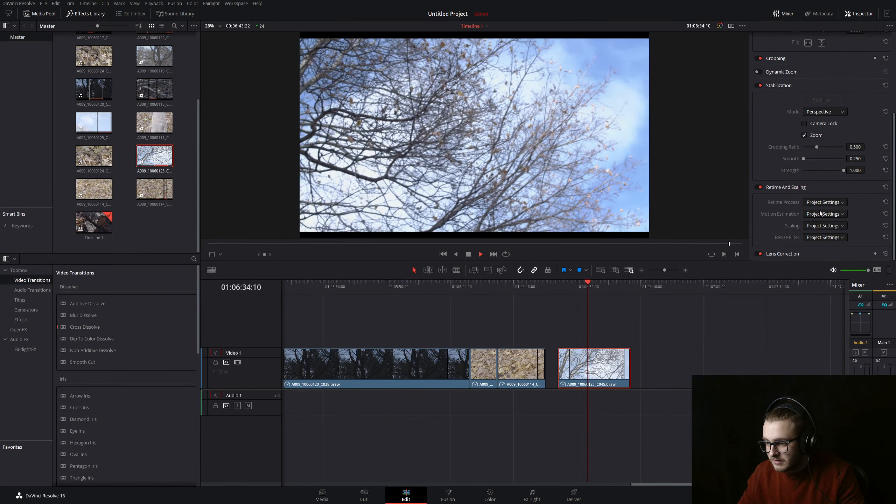
click(823, 202)
click(818, 232)
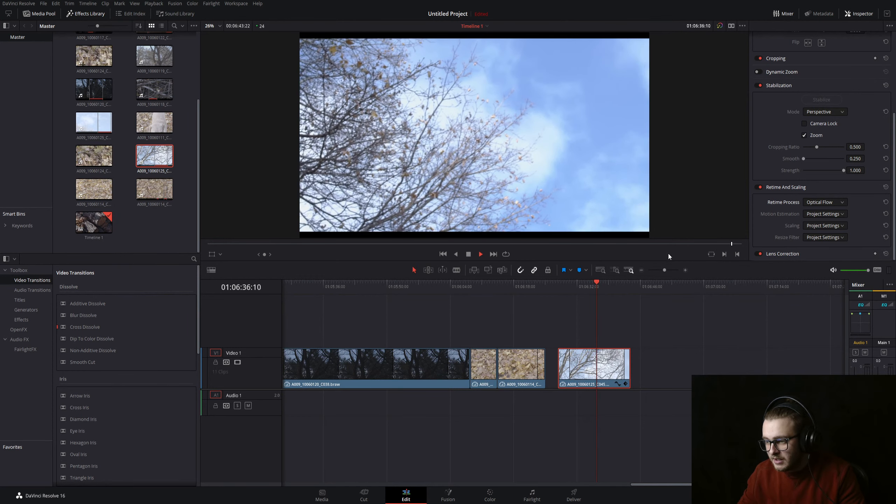
click(779, 189)
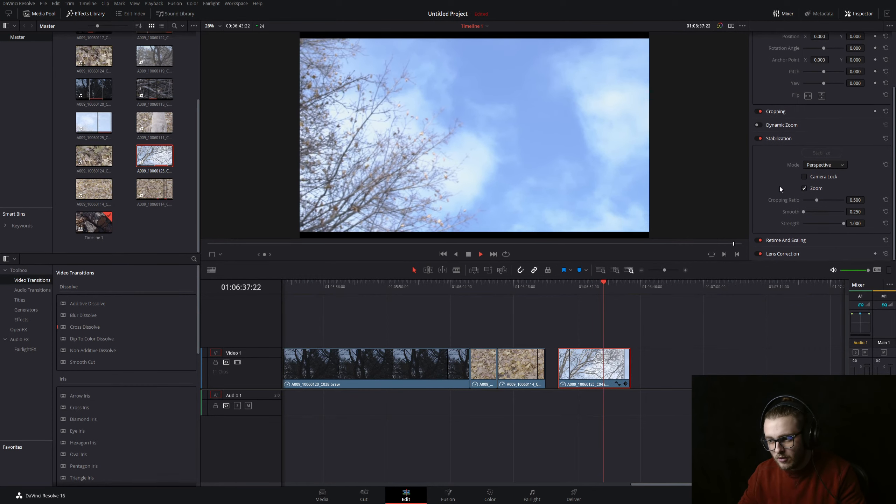
click(786, 137)
Replay the slowed branches clip from its start and move it up against the preceding leaves clip
key(space)
click(584, 287)
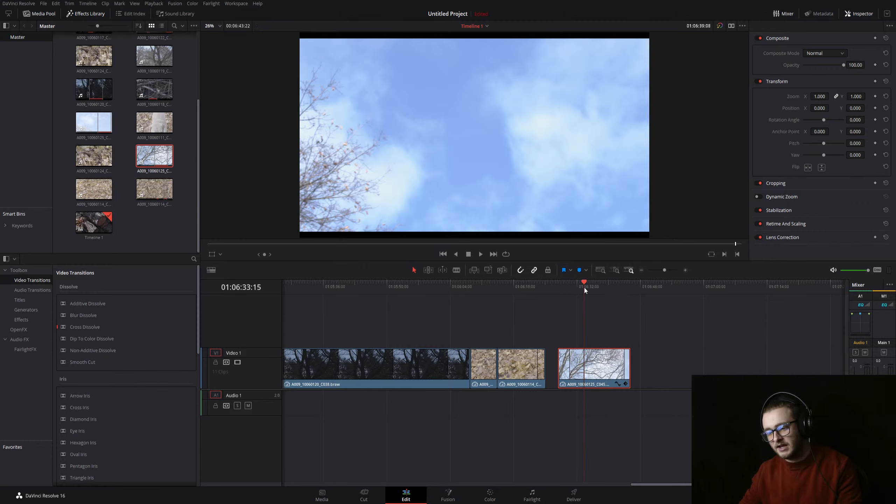
drag(584, 287, 563, 287)
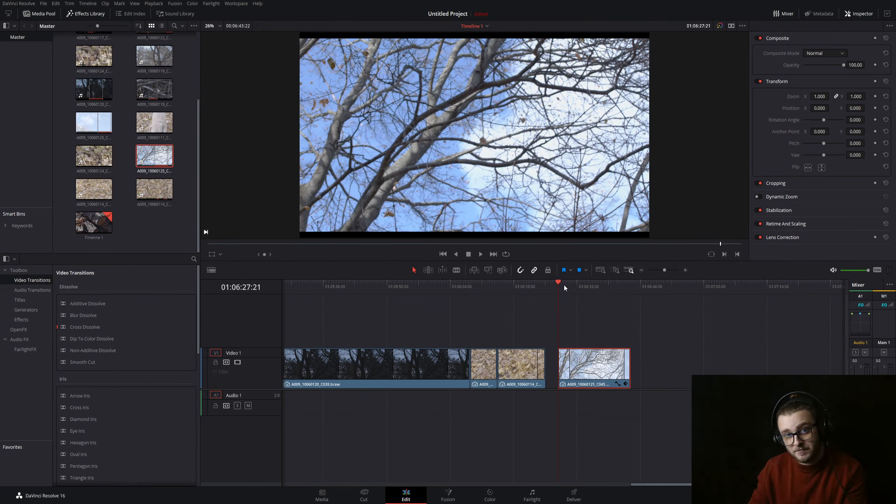
mouse_move(572, 375)
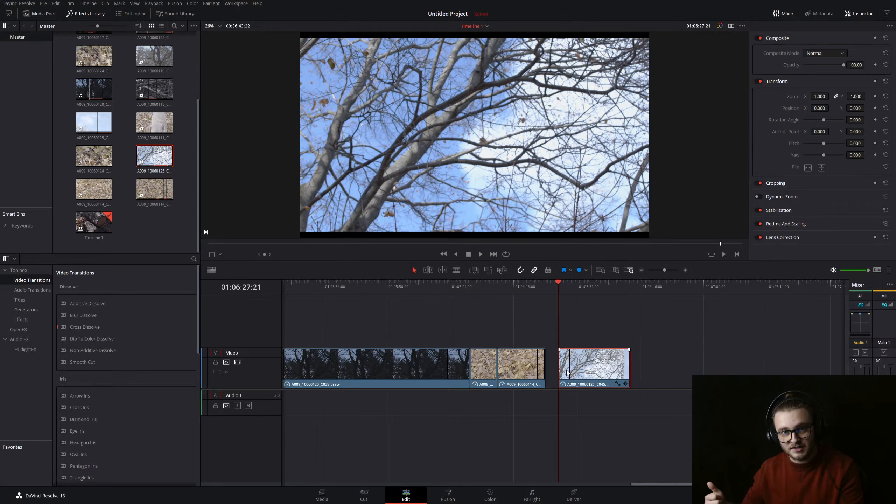
key(space)
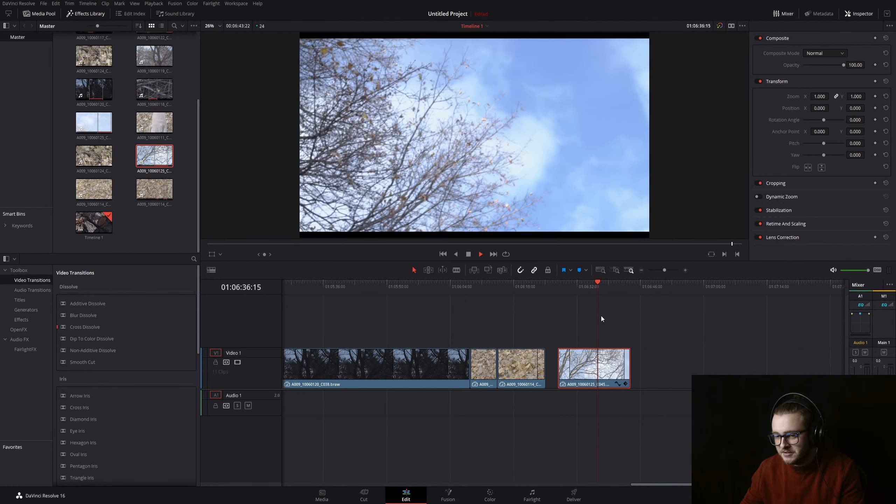
key(space)
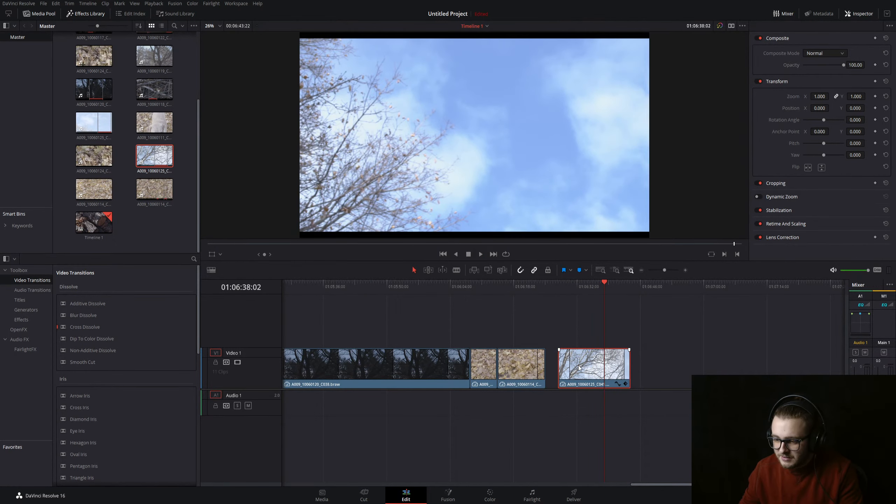
drag(579, 368, 577, 370)
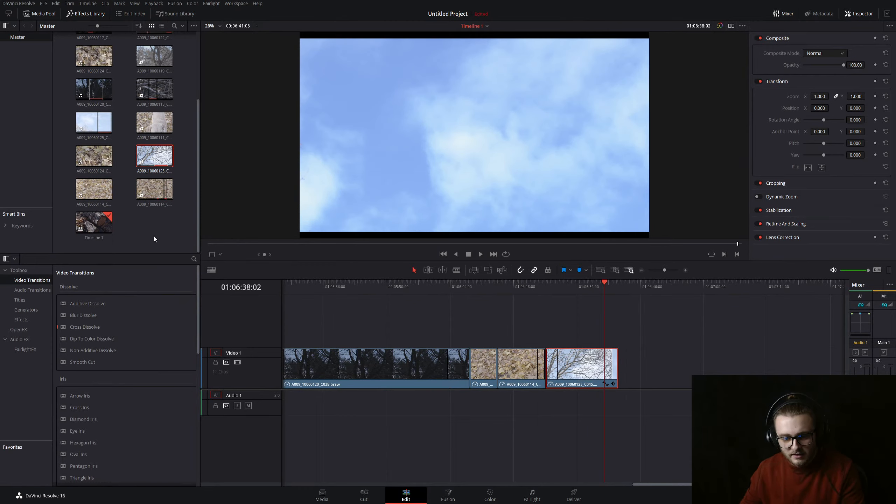
Mark A009_10060124_C044.braw from 01:24:37:18 to 01:24:45:18 and place only its video right after the branches clip
double_click(94, 155)
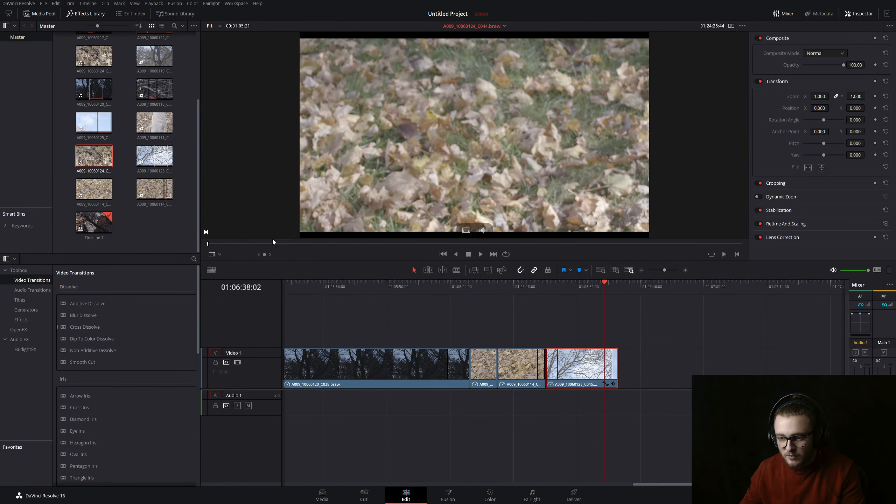
drag(221, 243, 678, 250)
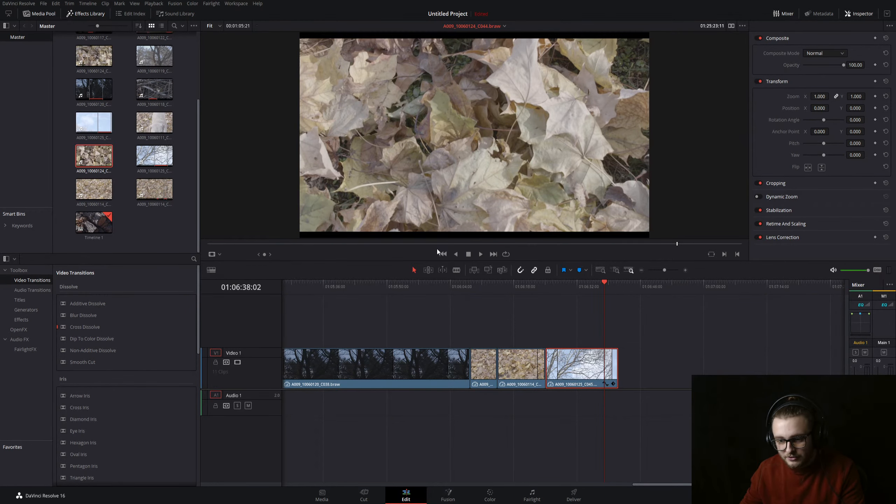
drag(445, 245, 303, 242)
key(i)
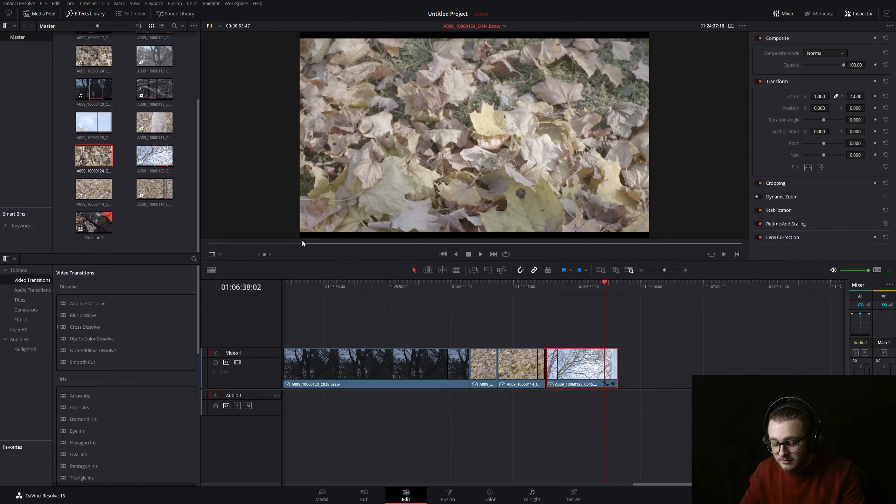
key(space)
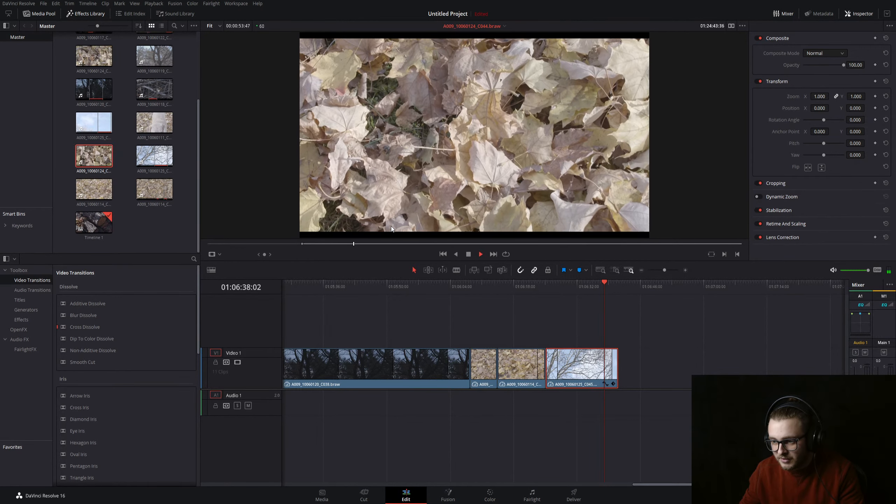
key(space)
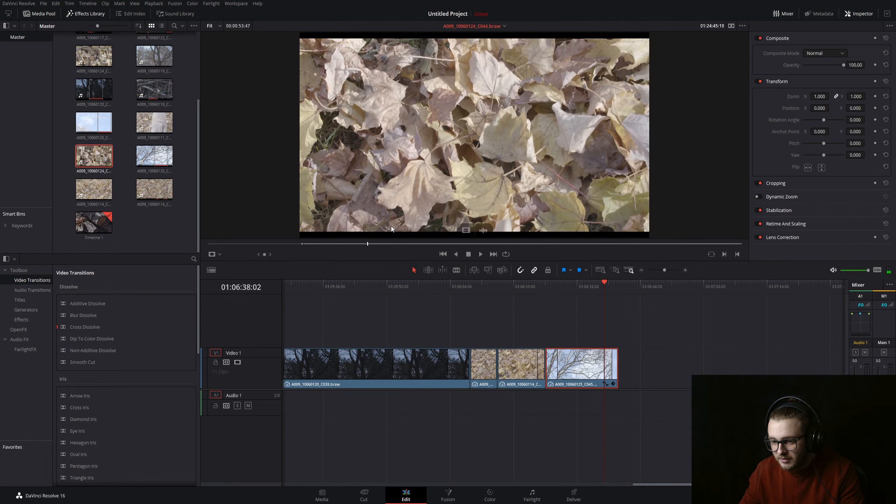
key(o)
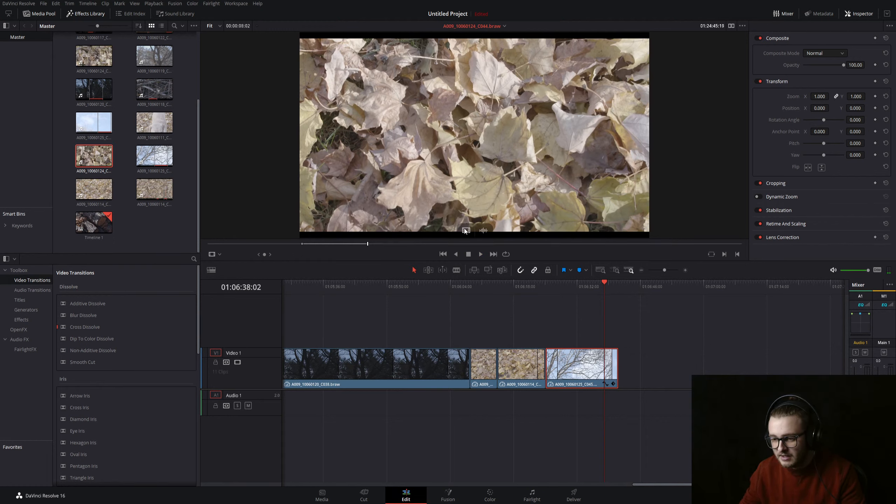
drag(745, 343, 637, 367)
Stabilize the newly placed leaf clip in Perspective mode and play the shot from about 01:06:42:00
click(612, 286)
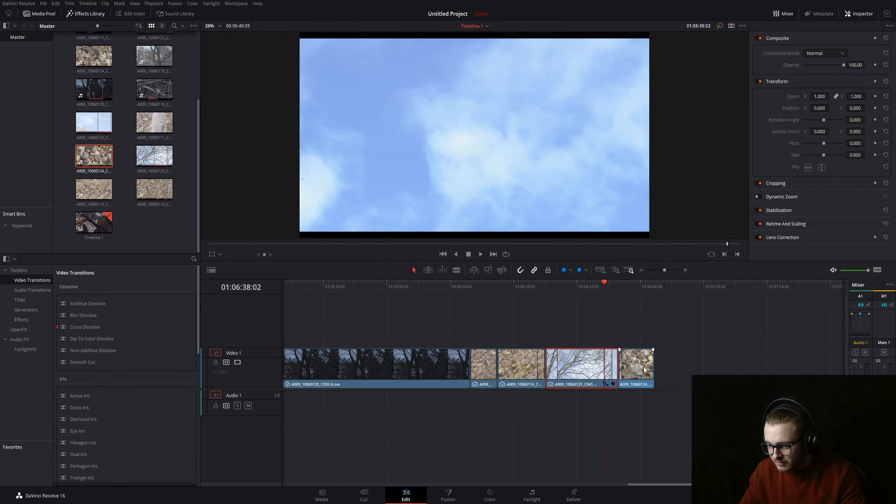
click(619, 288)
scroll(644, 321, right, 3)
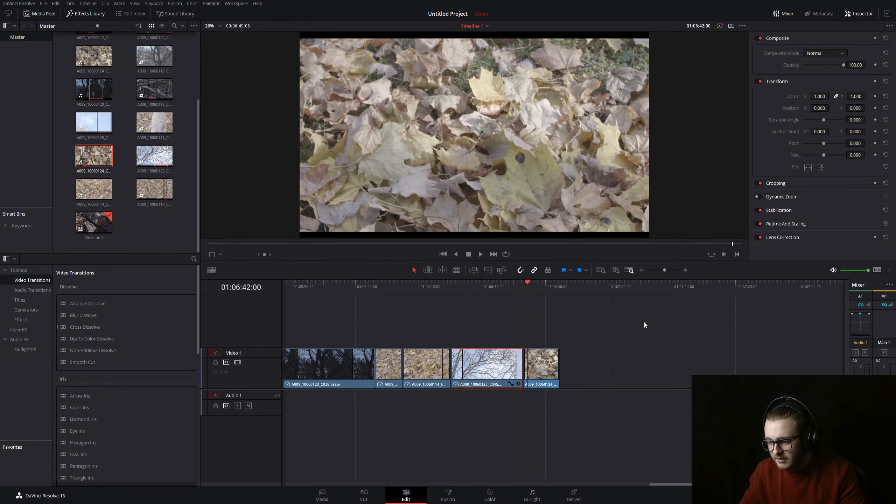
click(547, 362)
click(778, 211)
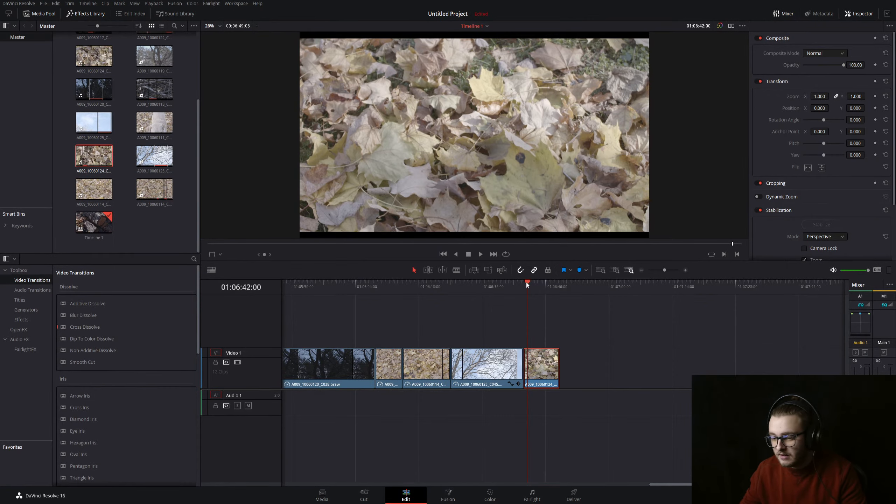
key(space)
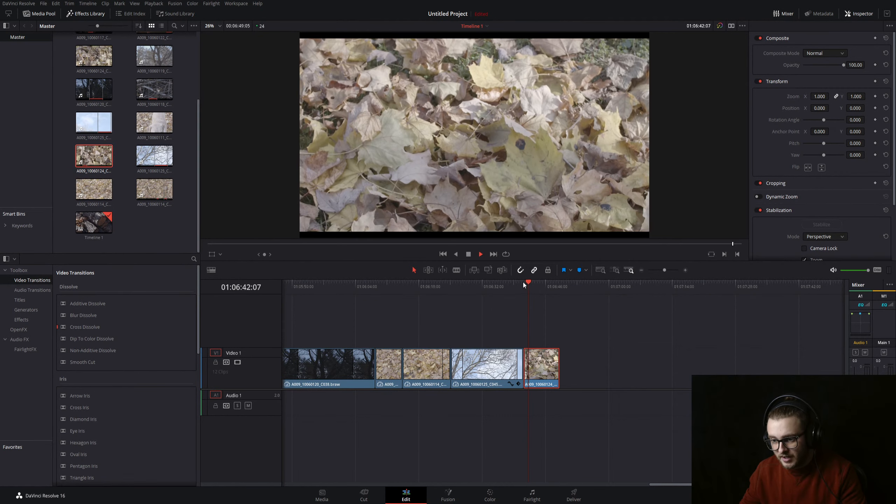
scroll(814, 223, down, 3)
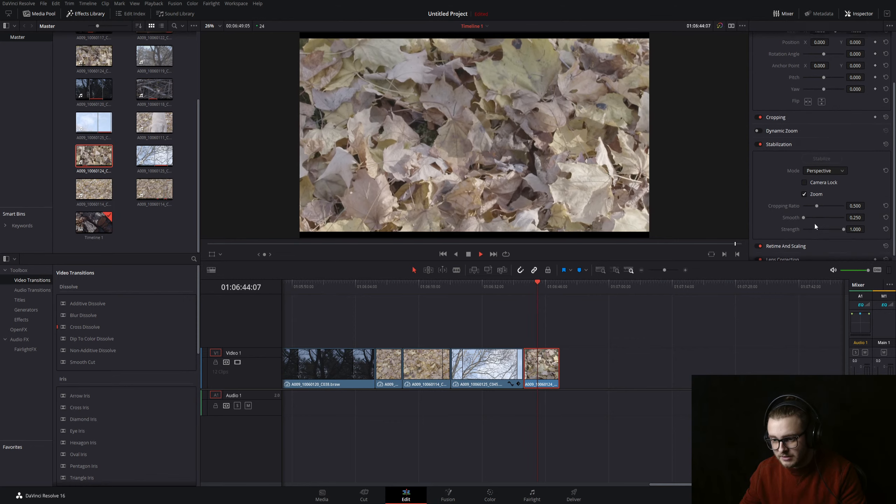
Set the leaf clip's retime process to Optical Flow and slow the clip down to about 40 seconds
scroll(814, 222, down, 1)
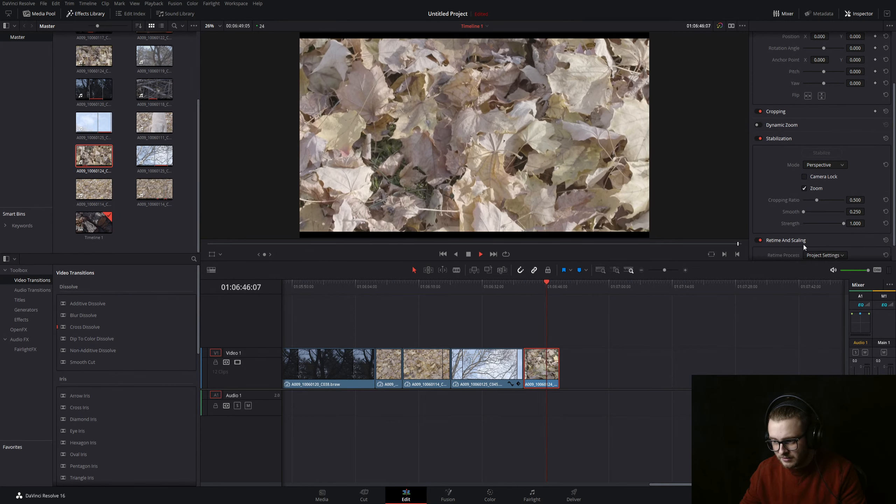
click(818, 255)
click(820, 287)
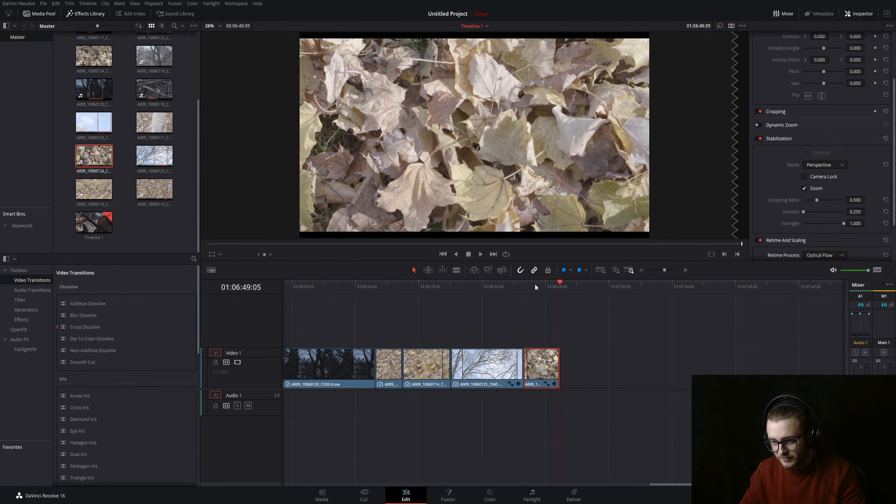
click(535, 283)
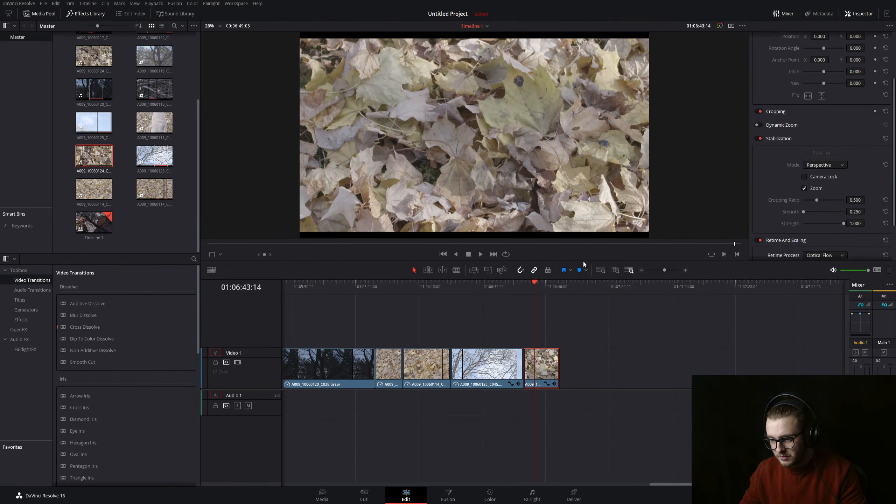
key(ctrl+z)
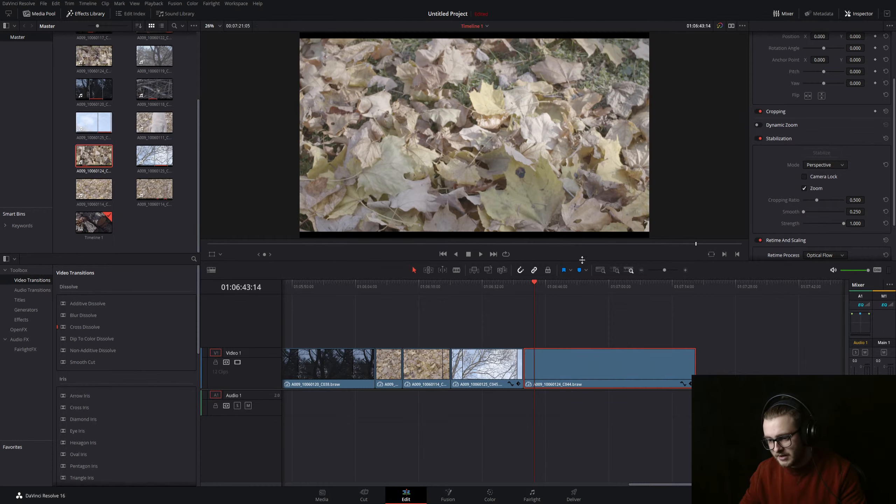
drag(544, 284, 594, 295)
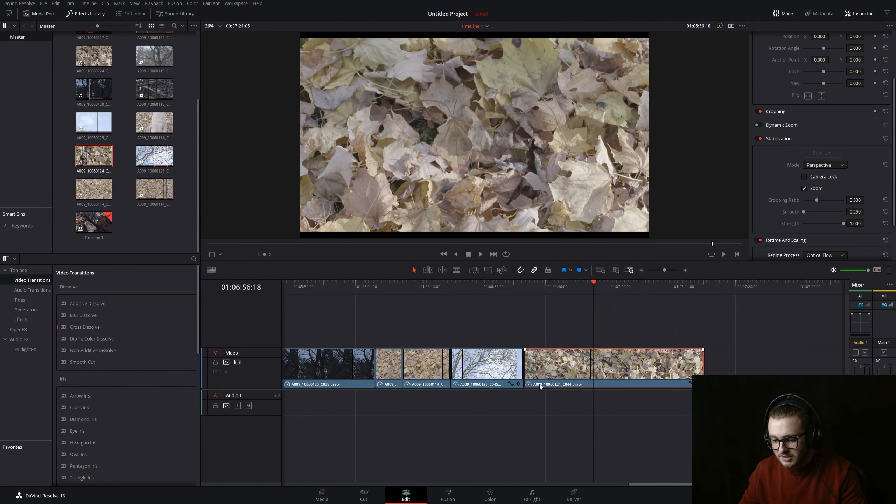
Grade the slowed leaf clip with a gentle S-curve, saturation 59.60 and temperature 240
click(490, 494)
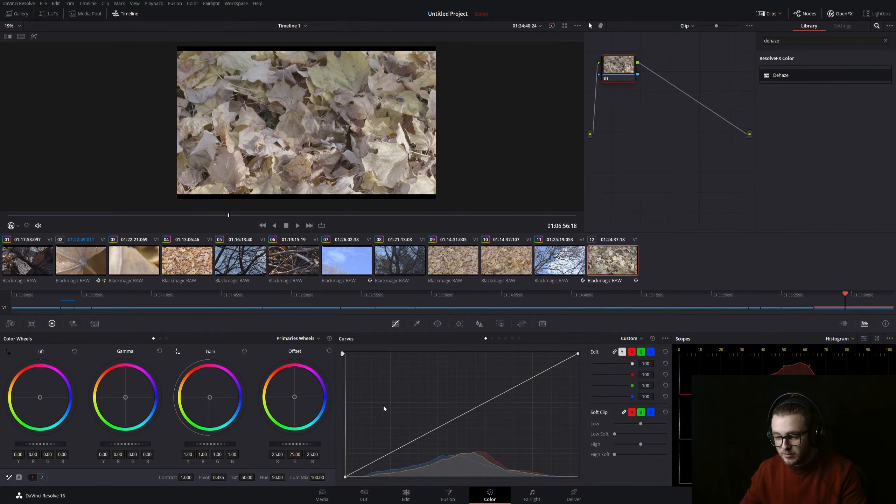
drag(486, 401, 486, 394)
drag(414, 434, 413, 443)
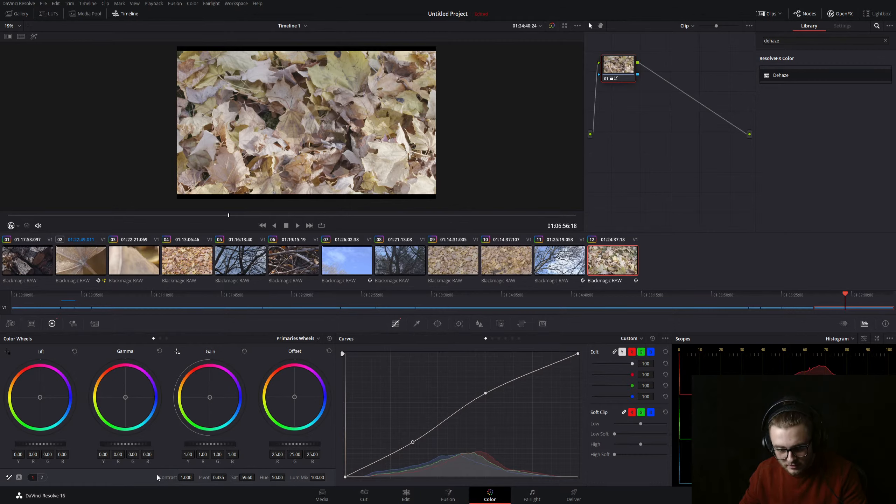
click(42, 477)
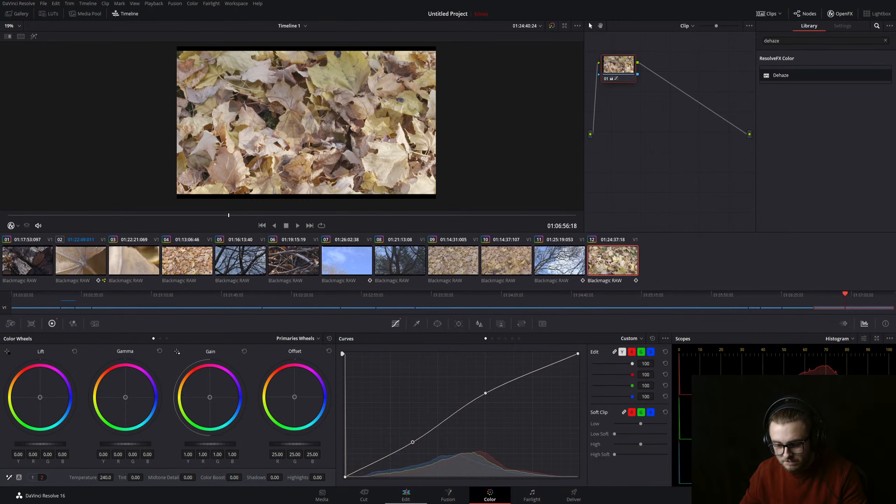
Return to the edit and review the assembled sequence from the dark tree clip out to the full timeline
click(399, 498)
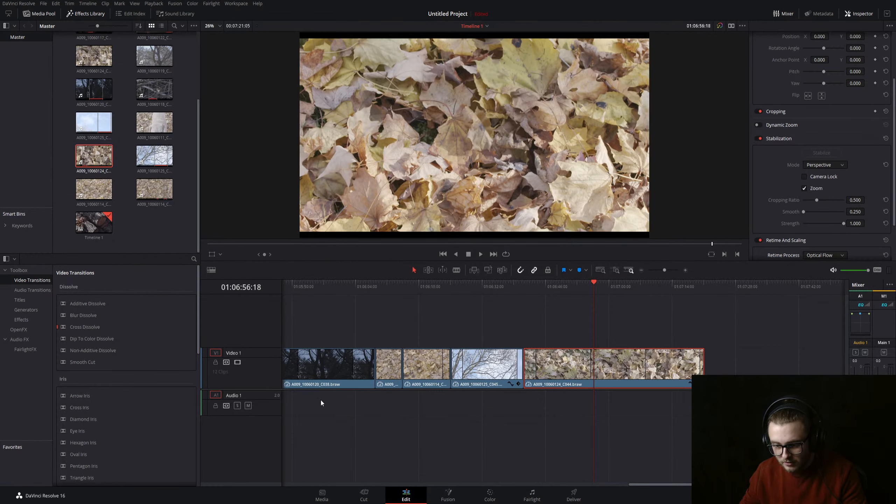
scroll(320, 399, left, 10)
click(310, 298)
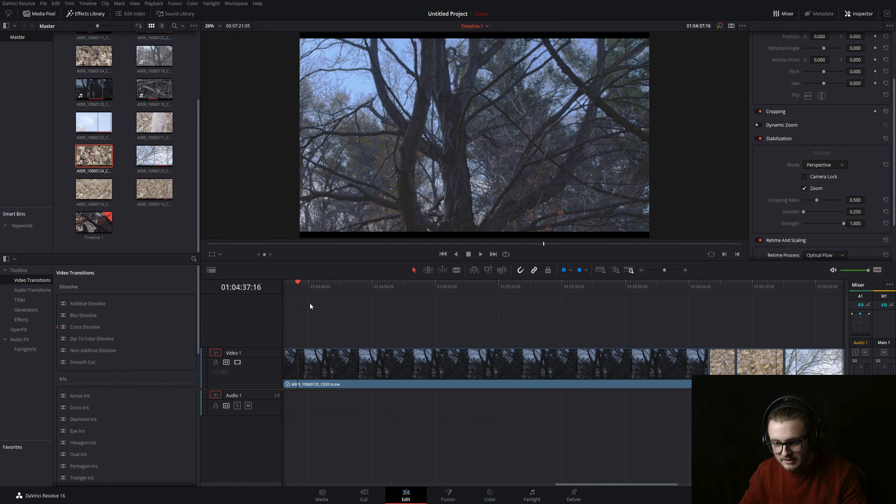
scroll(348, 437, left, 10)
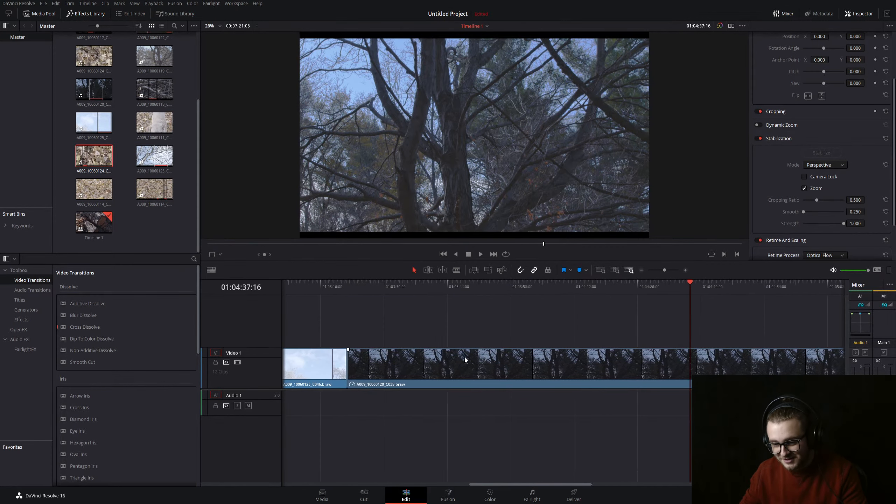
click(418, 284)
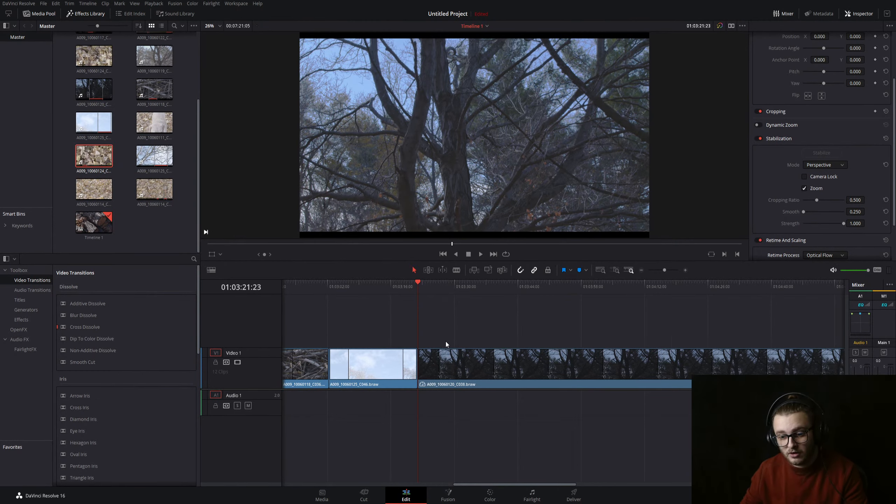
scroll(445, 342, down, 10)
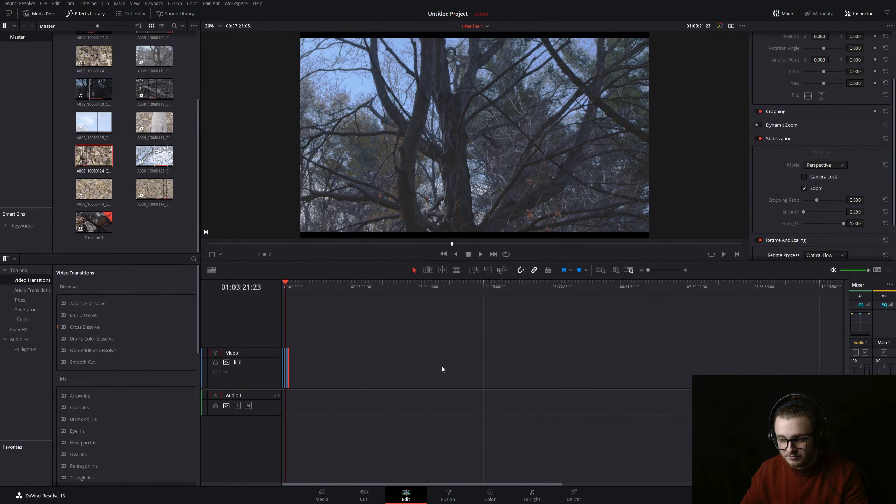
scroll(442, 367, up, 3)
scroll(442, 366, down, 3)
scroll(442, 366, up, 5)
scroll(441, 366, down, 3)
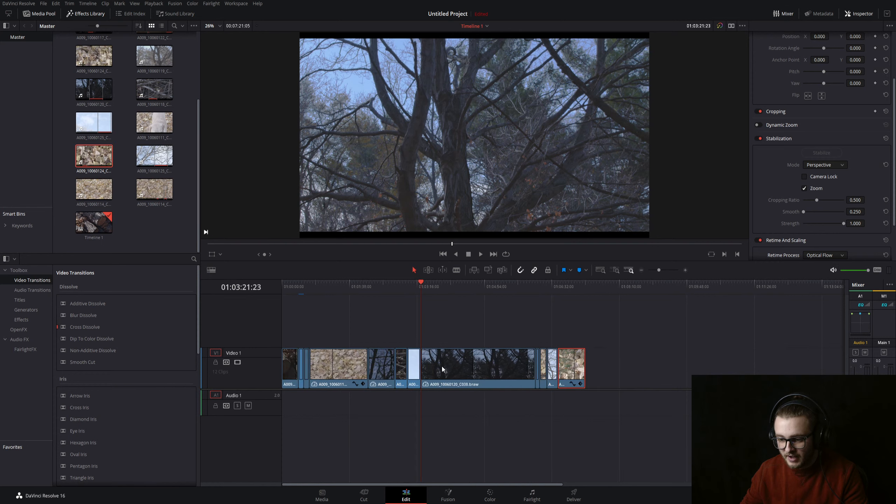
drag(707, 319, 351, 398)
click(592, 420)
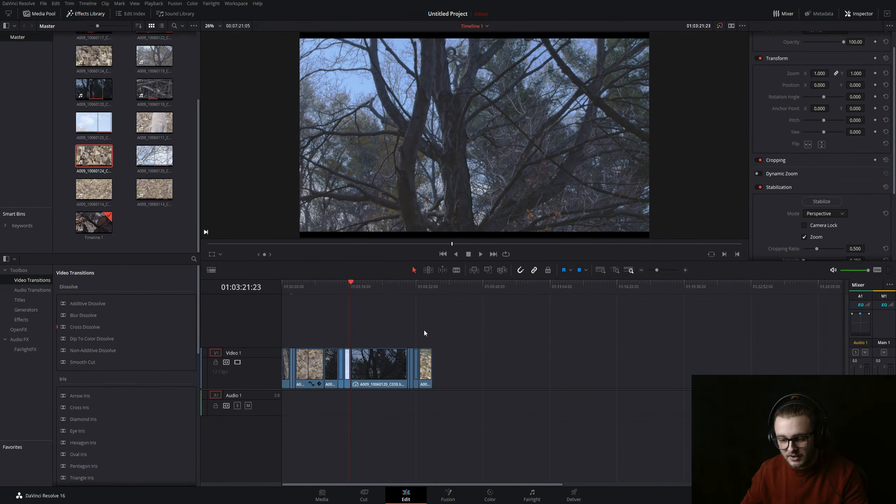
Examine the clip layout and the cut between the sky clip and the dark tree clip at 01:03:21:23
scroll(424, 331, up, 3)
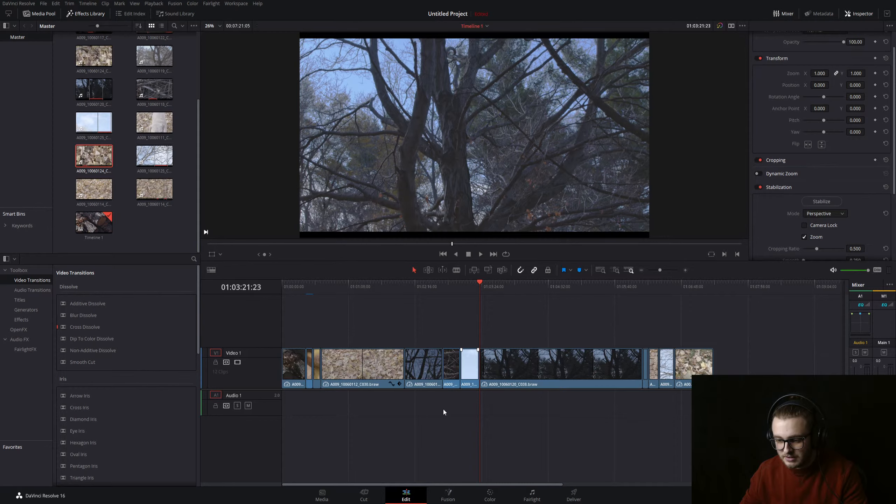
scroll(442, 408, down, 1)
scroll(443, 410, down, 8)
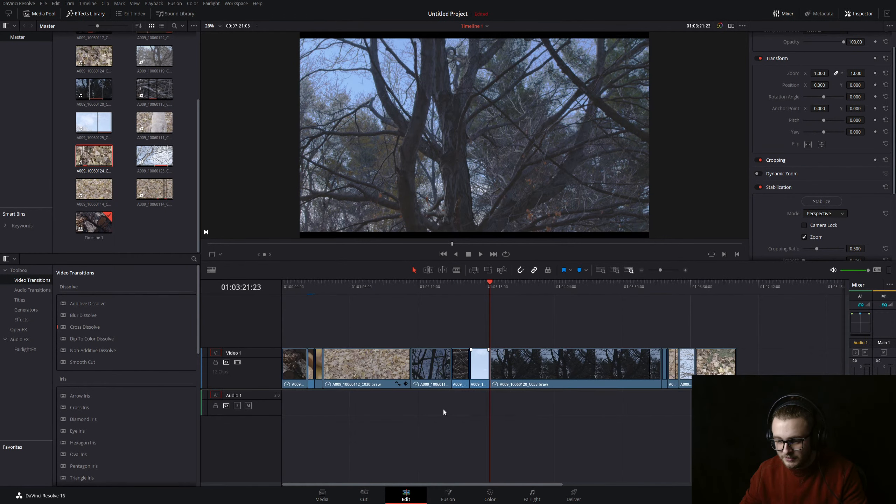
scroll(443, 407, up, 9)
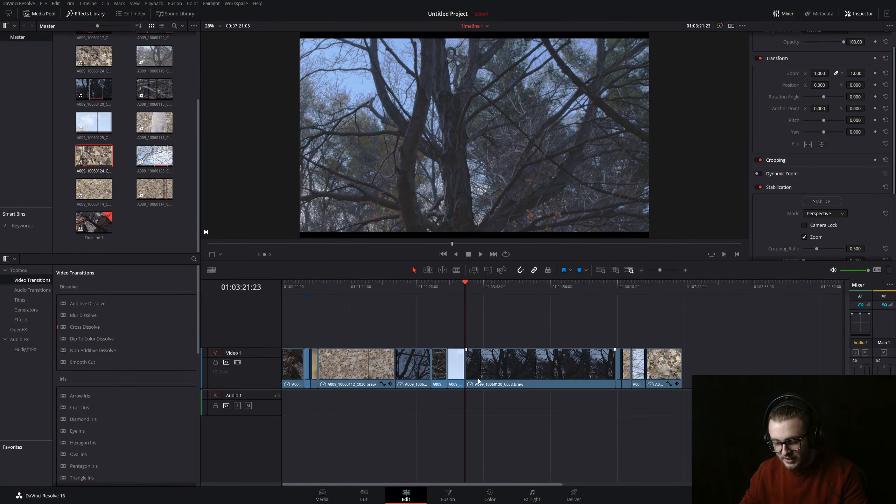
scroll(480, 383, up, 12)
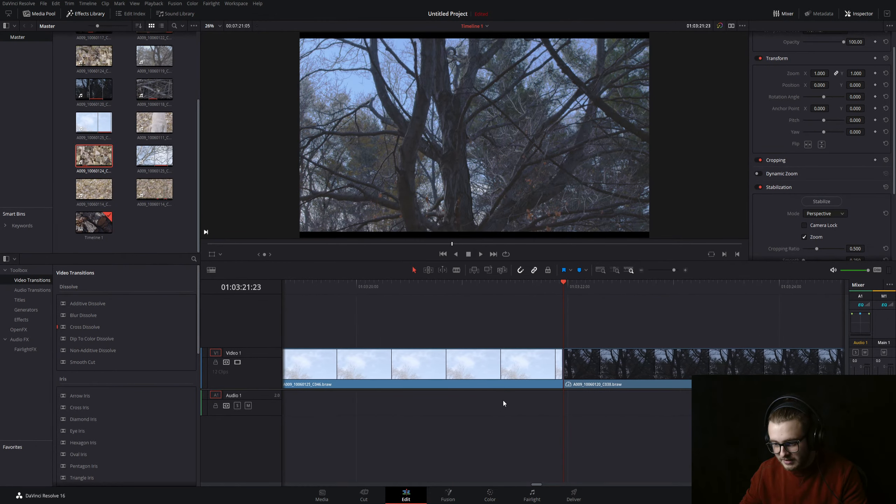
scroll(503, 403, up, 2)
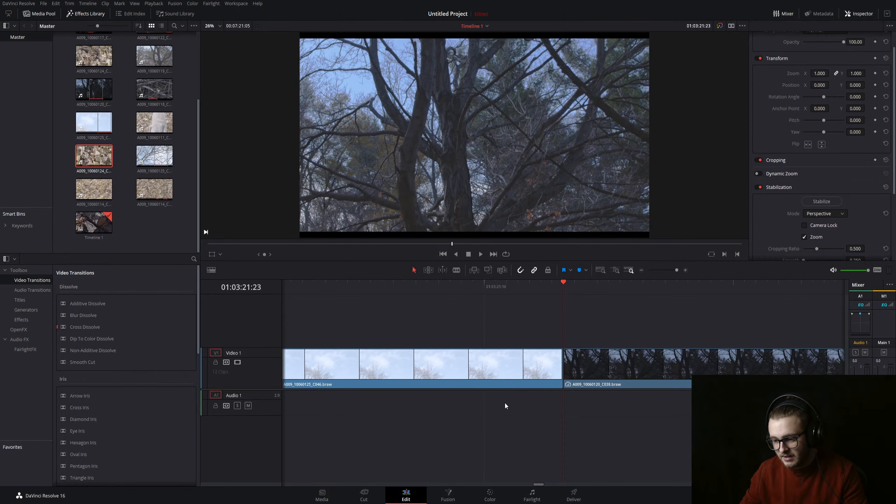
scroll(504, 402, up, 1)
scroll(540, 391, down, 2)
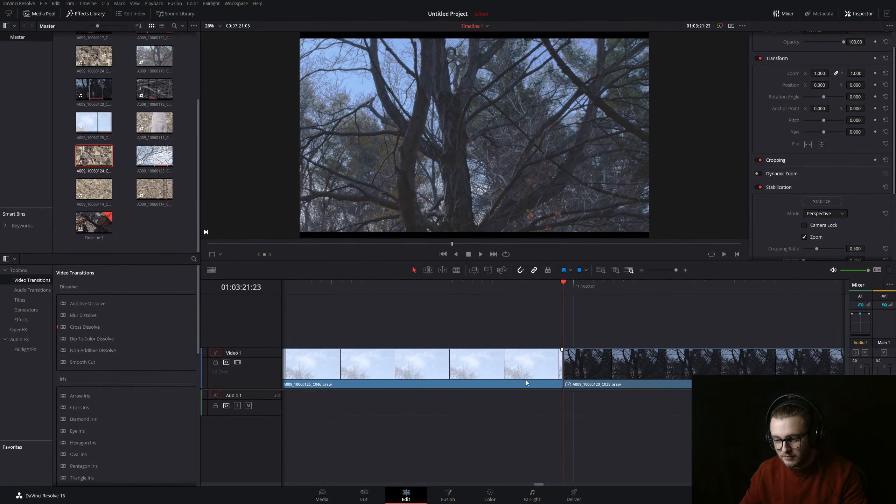
scroll(502, 341, down, 10)
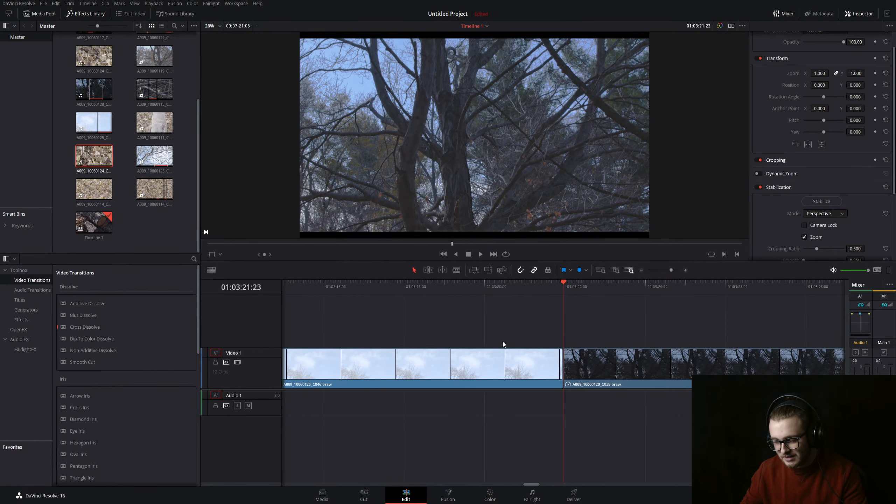
Refine the last leaf clip's grade at 01:07:01:18 with shadows -49, highlights 29 and midtone detail 25.50
scroll(494, 333, right, 10)
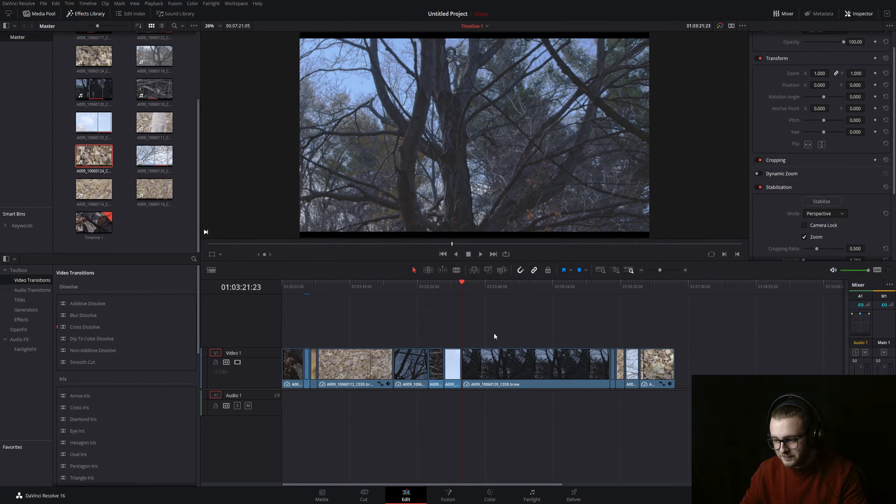
click(457, 283)
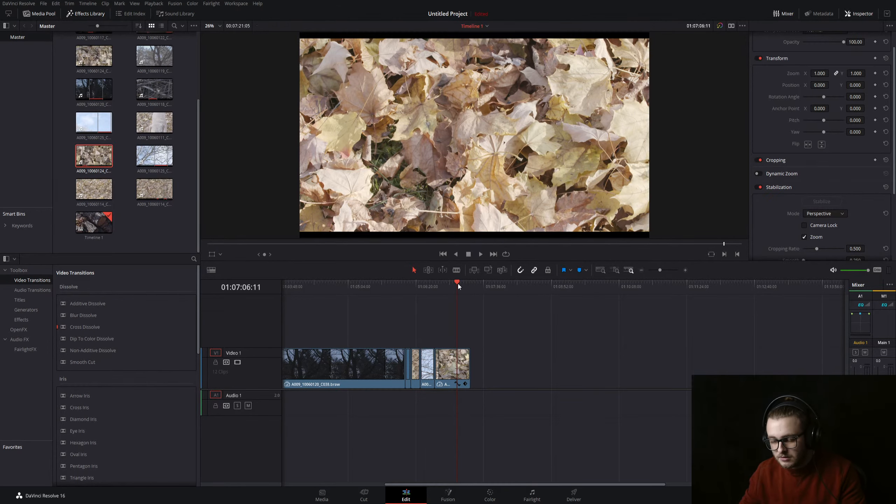
mouse_move(451, 284)
mouse_down()
mouse_move(442, 284)
mouse_move(462, 284)
mouse_move(453, 282)
mouse_up()
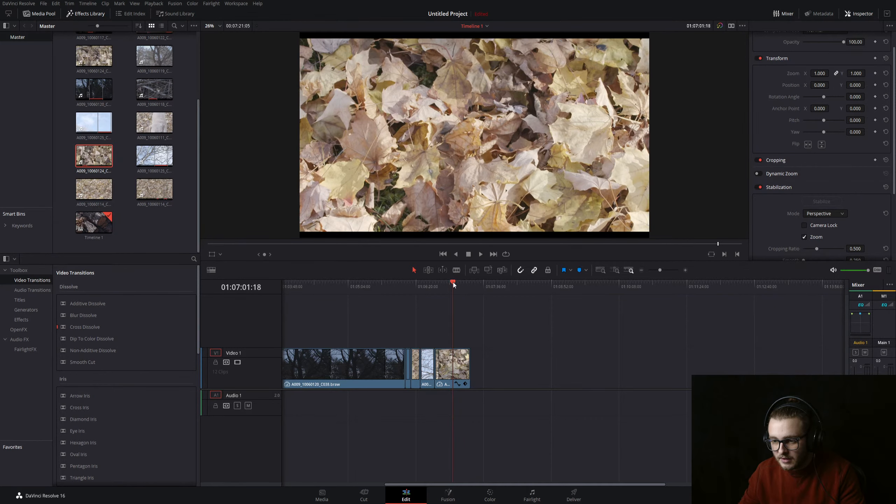
click(490, 496)
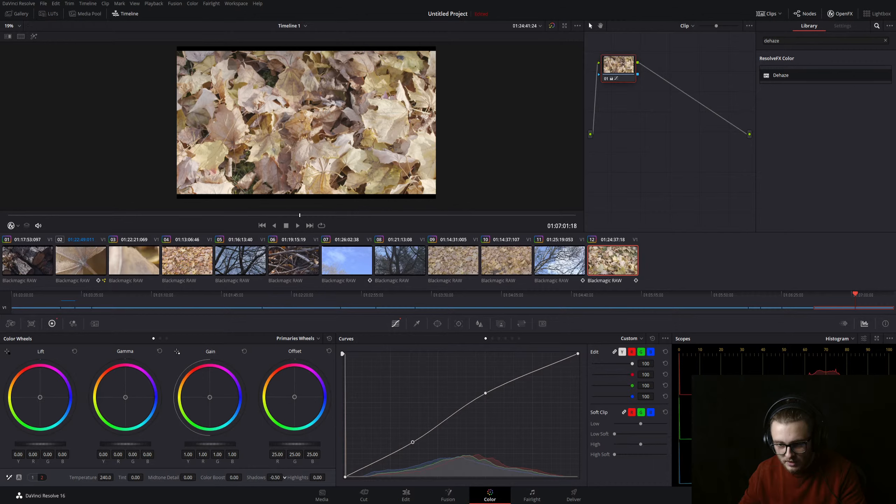
drag(274, 477, 327, 477)
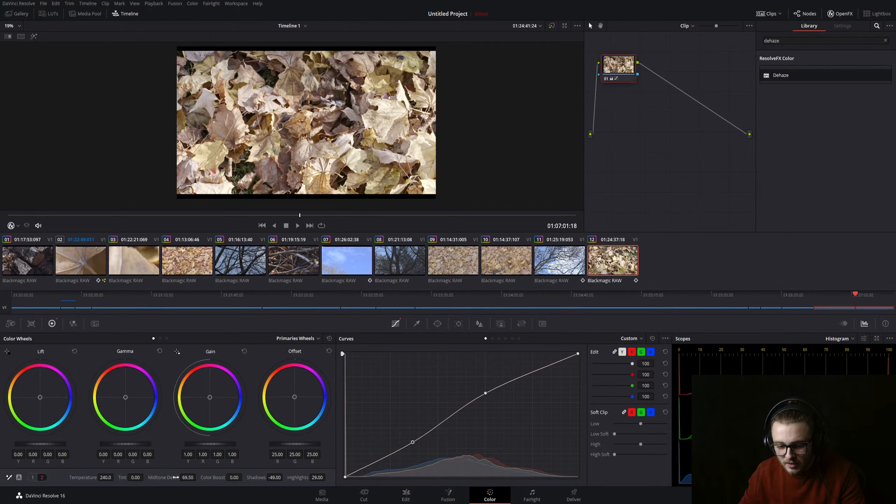
double_click(174, 477)
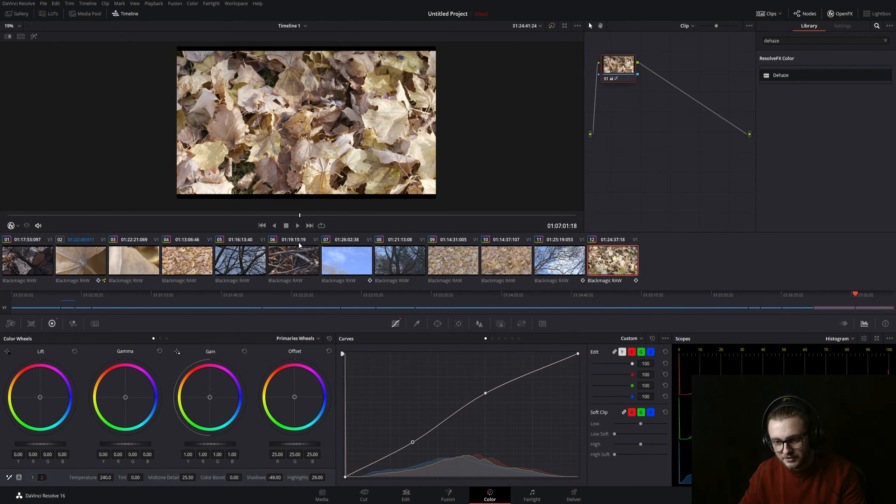
Scrub through the graded leaf clip between about 01:07:00:18 and 01:07:08:10 to check its look, returning to the edit
mouse_move(295, 215)
mouse_down()
mouse_move(152, 215)
mouse_move(325, 215)
mouse_move(411, 231)
mouse_move(551, 227)
mouse_move(484, 239)
mouse_move(353, 227)
mouse_move(410, 240)
mouse_move(347, 218)
mouse_move(245, 211)
mouse_move(286, 224)
mouse_up()
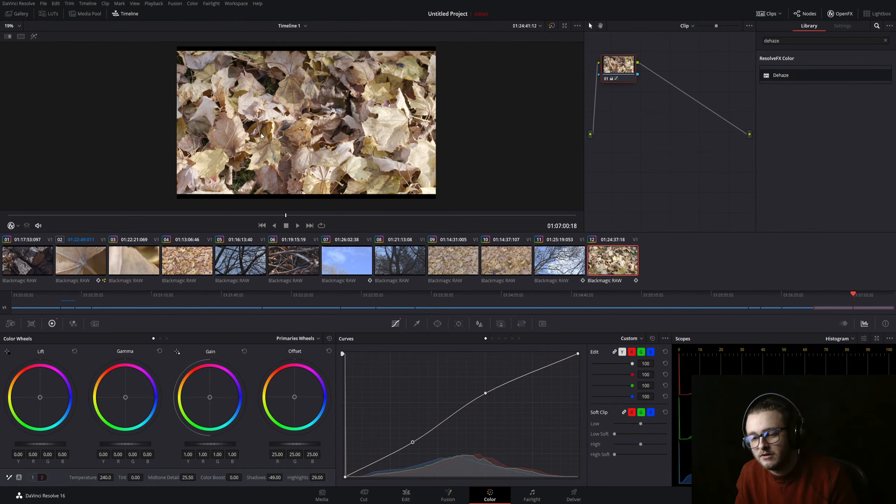
drag(287, 215, 292, 214)
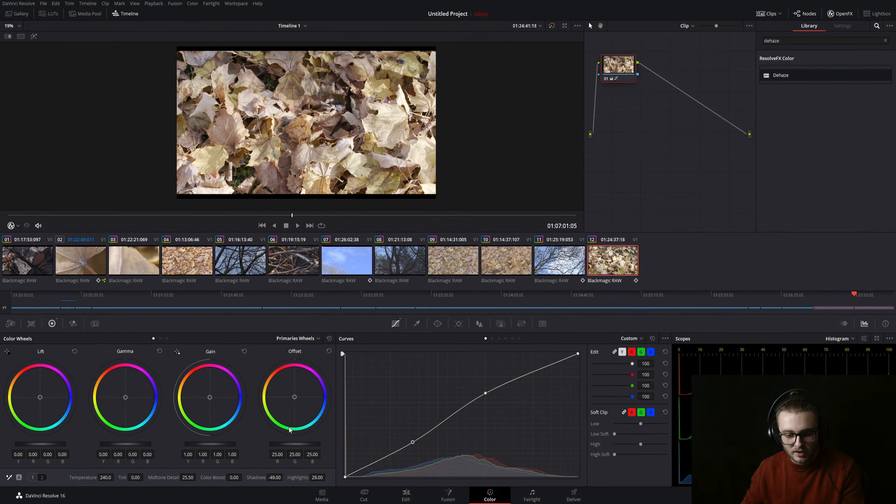
drag(272, 477, 248, 477)
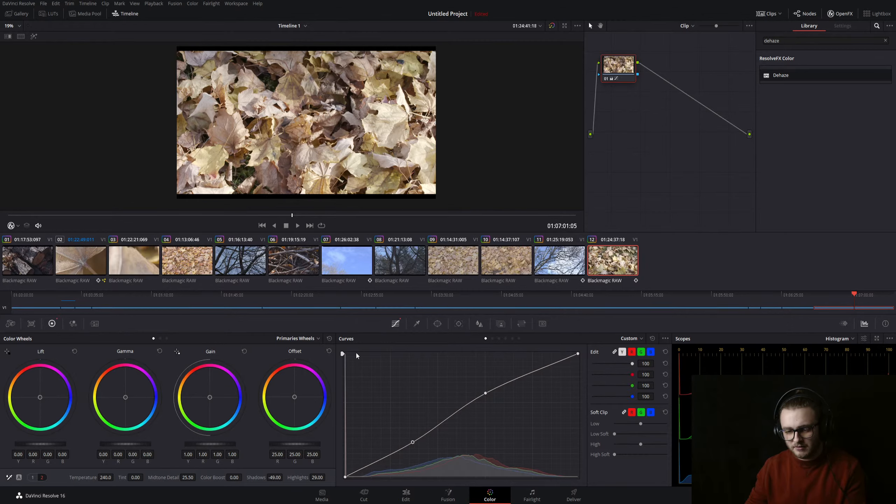
click(406, 496)
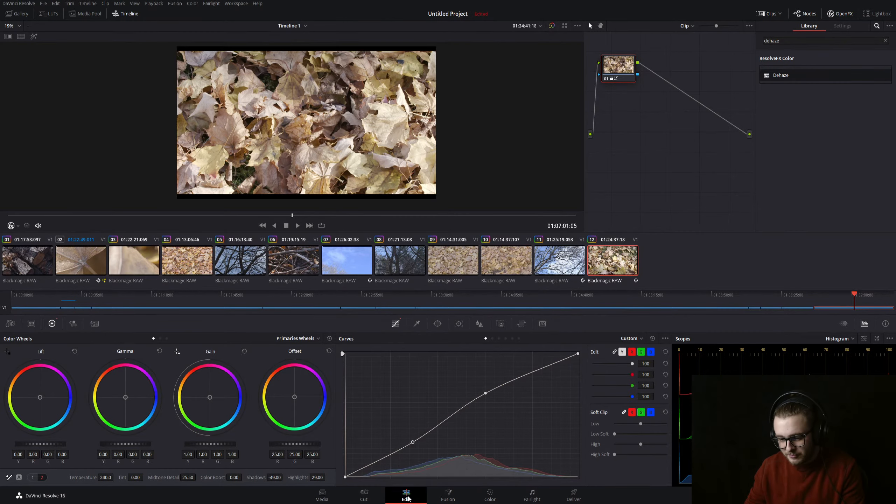
mouse_move(446, 286)
mouse_down()
mouse_move(465, 280)
mouse_move(446, 283)
mouse_move(458, 278)
mouse_up()
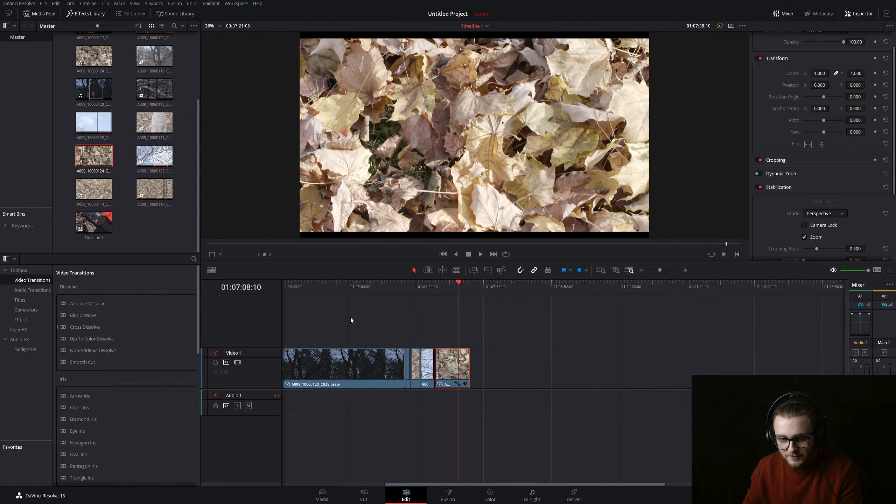
Preview the dog clip A009_10060111_C029 from the media pool by scrubbing back through it
double_click(154, 123)
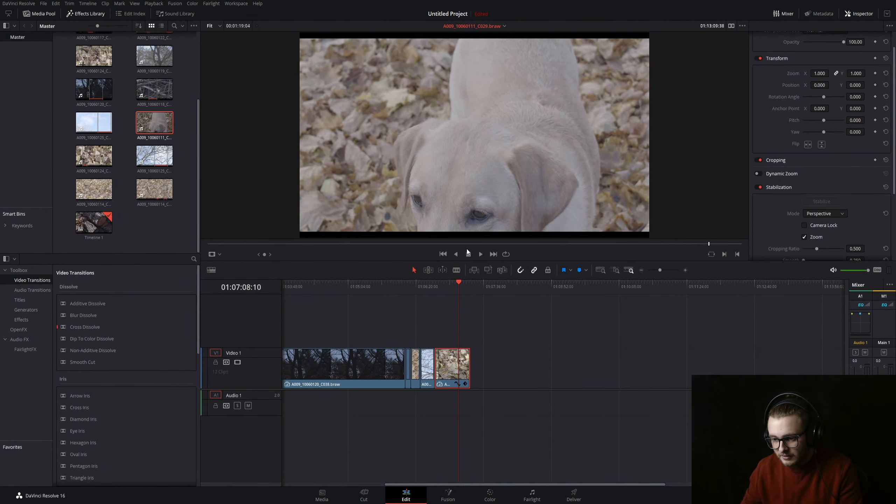
click(538, 247)
drag(539, 249, 217, 254)
Mark an in point at 01:15:13:30 in the yard clip A009_10060114_C032 and play the marked section
click(94, 188)
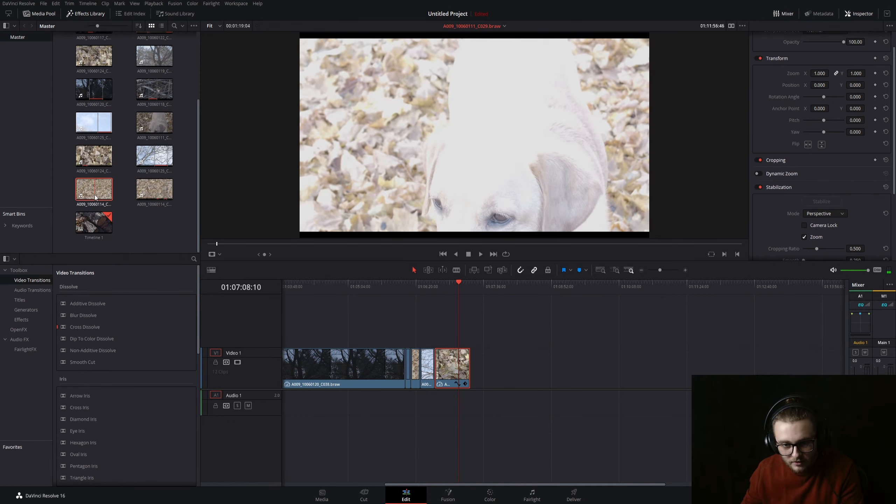
drag(239, 248, 683, 235)
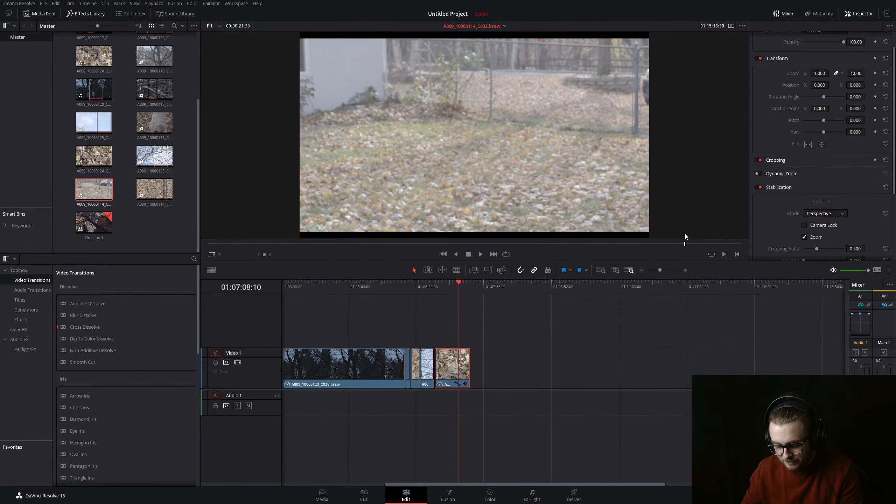
key(i)
key(space)
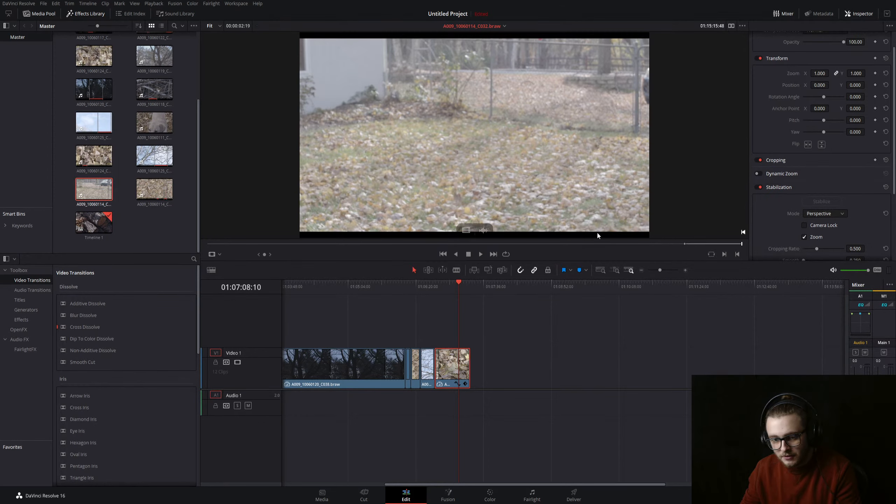
key(Right)
Scrub through leaf clip A009_10060114_C031 for usable footage, comparing it with the yard clip
click(307, 244)
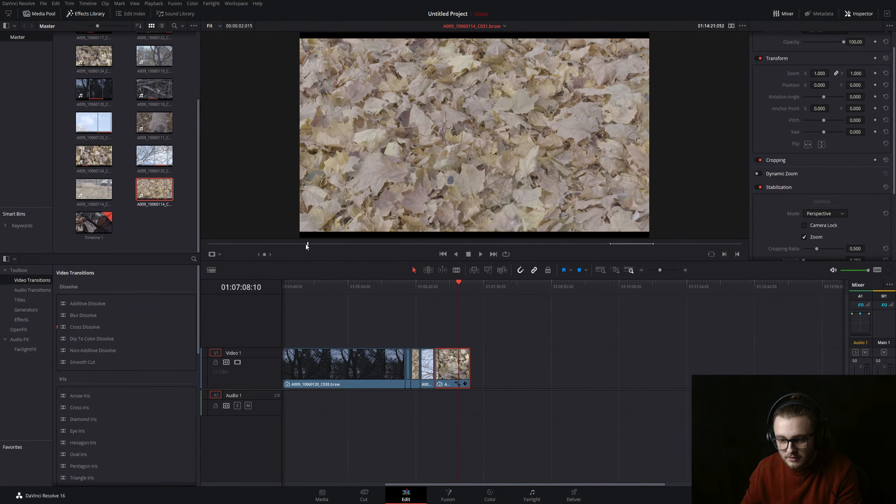
drag(306, 243, 470, 243)
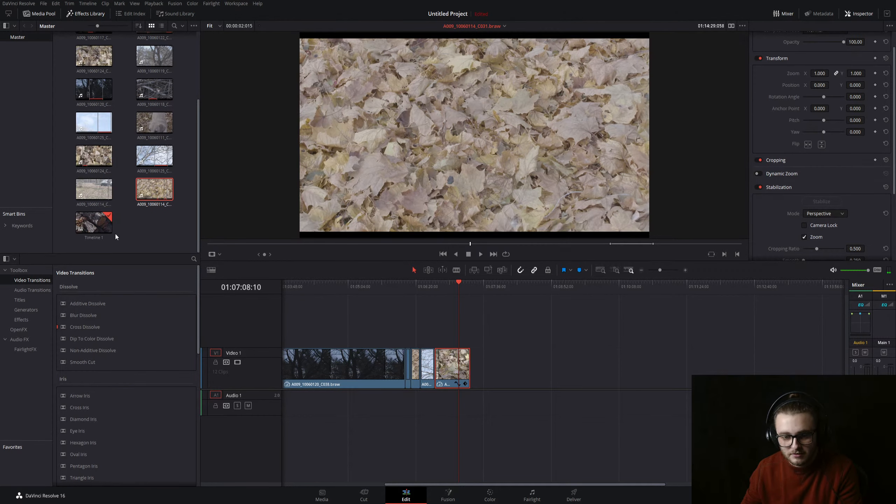
click(117, 236)
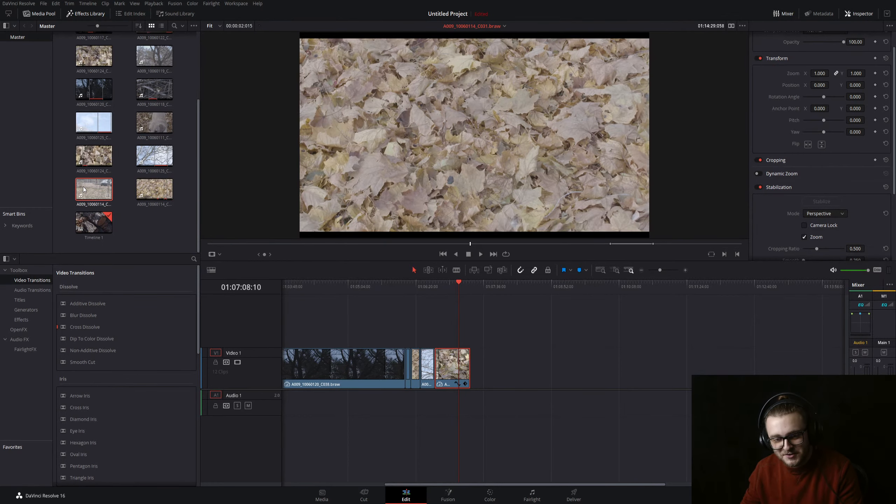
click(154, 189)
Scrub through leaf clip A009_10060123_C042 and mark a section of it ending at 01:24:24:18
scroll(154, 230, up, 3)
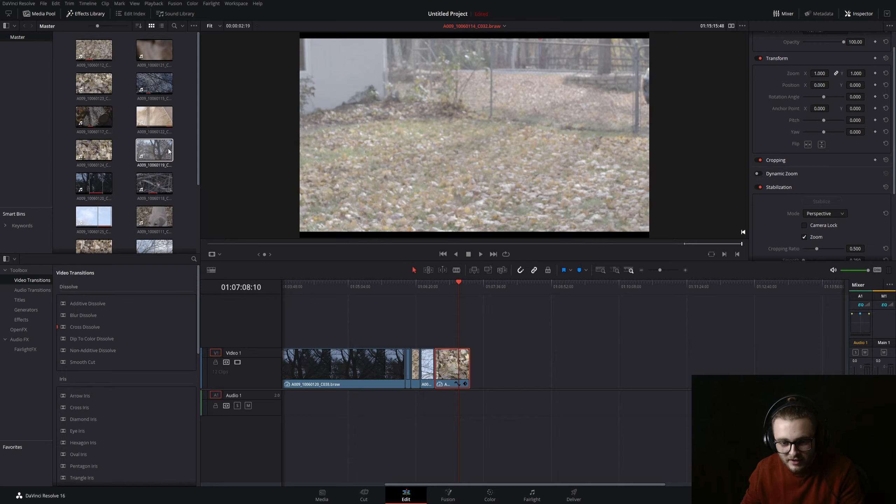
click(92, 86)
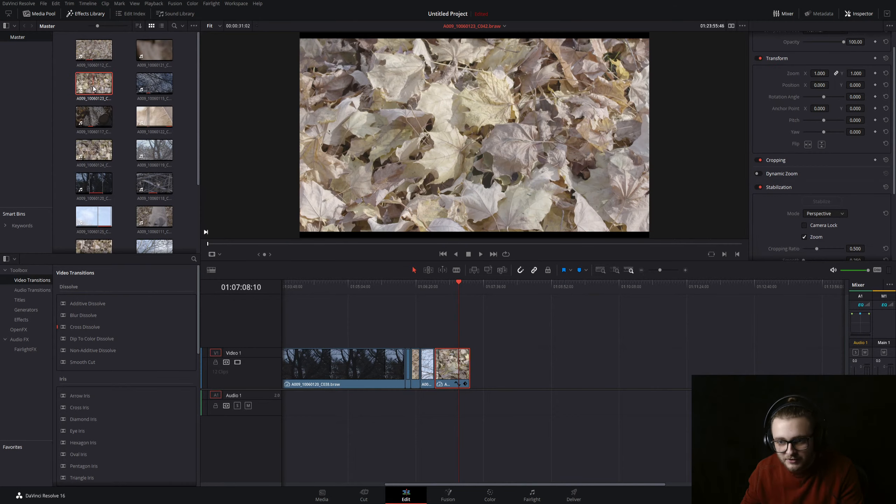
drag(224, 246, 657, 239)
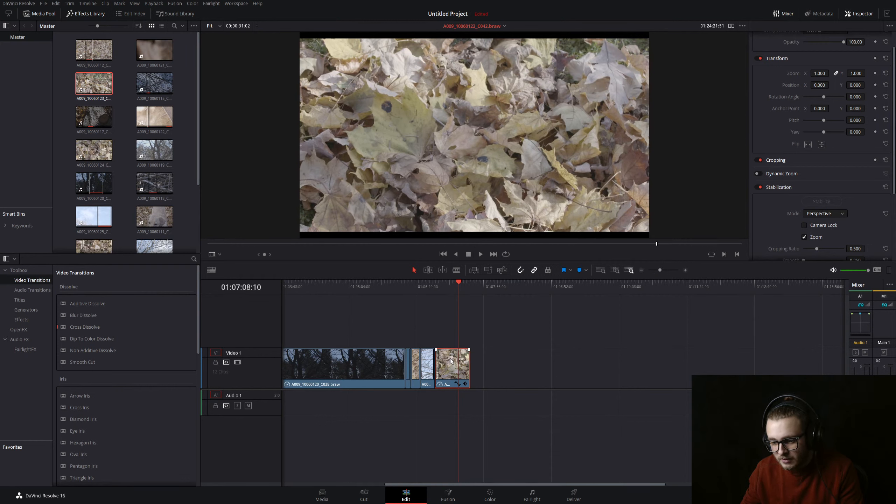
drag(650, 244, 699, 247)
key(i)
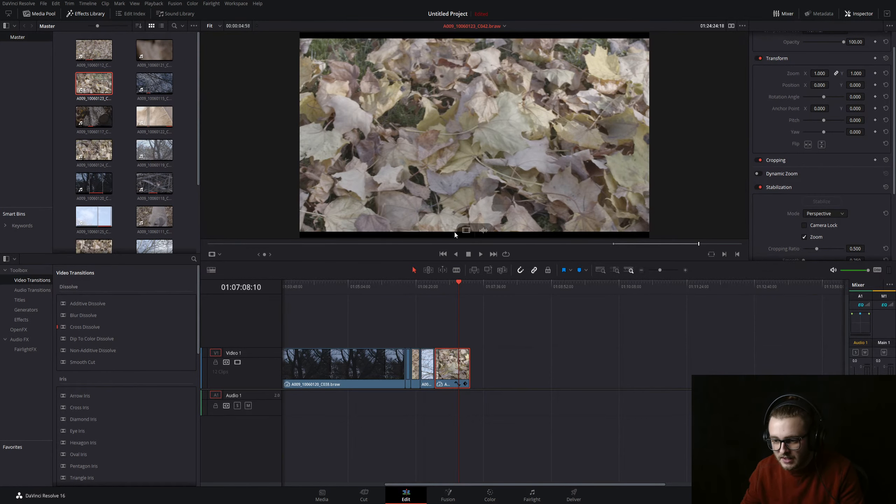
Place the marked C042 section, video only, on Video 1 past the last leaf clip and check its frames
drag(453, 231, 481, 370)
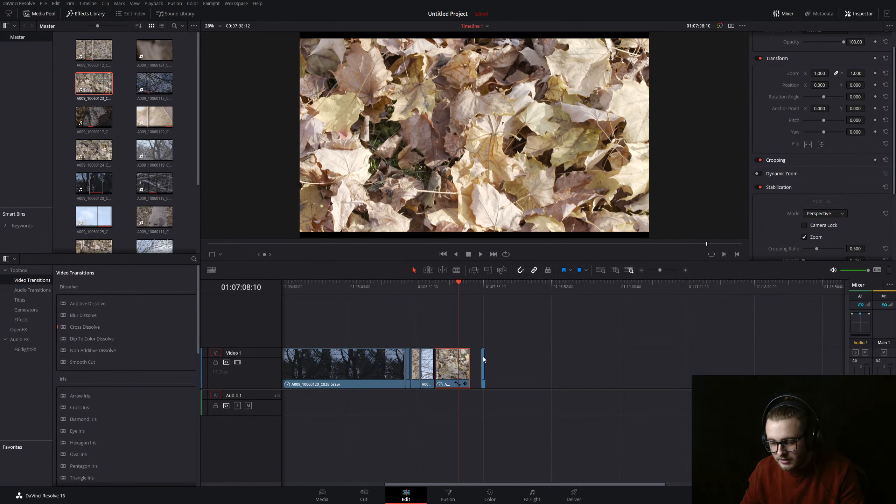
scroll(490, 324, up, 2)
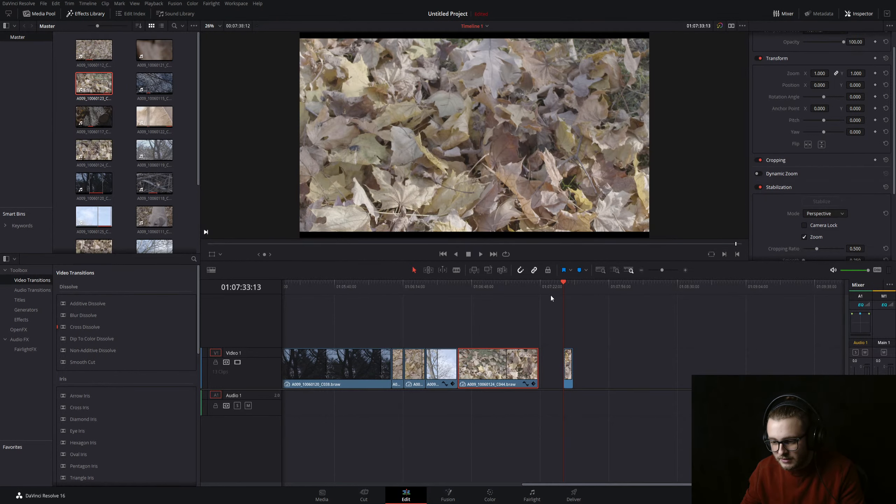
click(571, 283)
drag(572, 282, 564, 282)
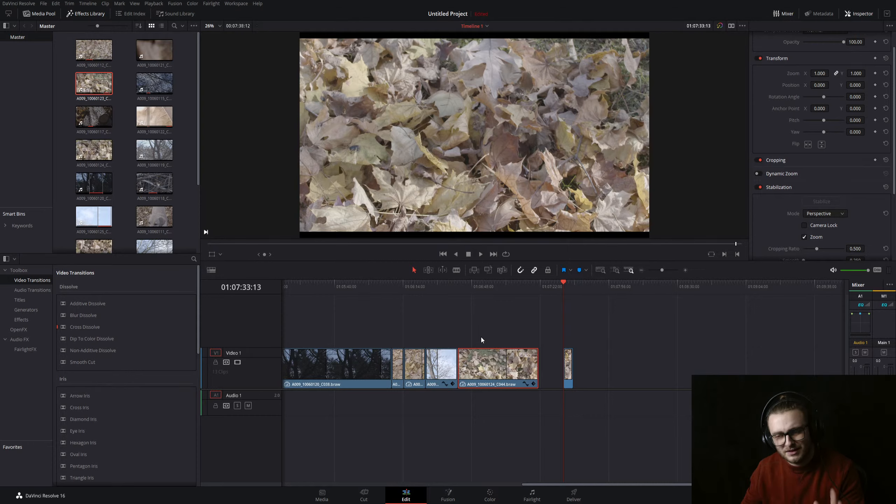
Replace the stray C042 clip on Video 1 with a fresh copy of the marked section, starting at 01:07:33:13
click(568, 366)
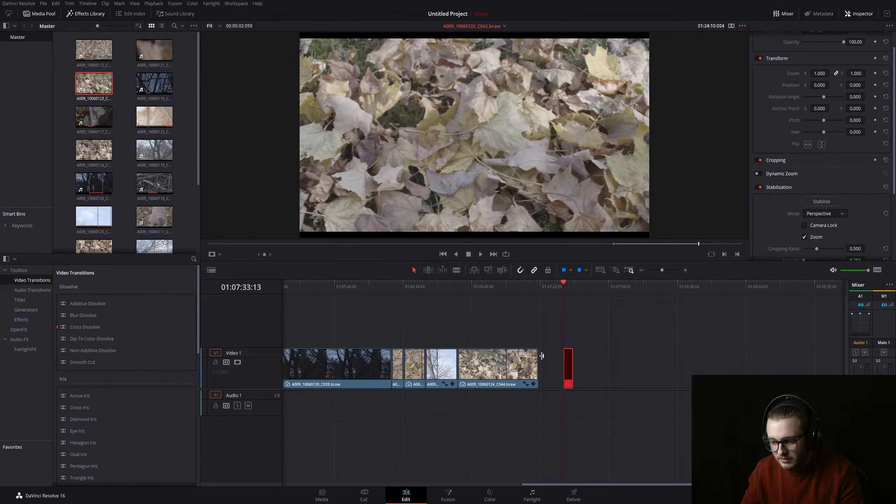
key(Delete)
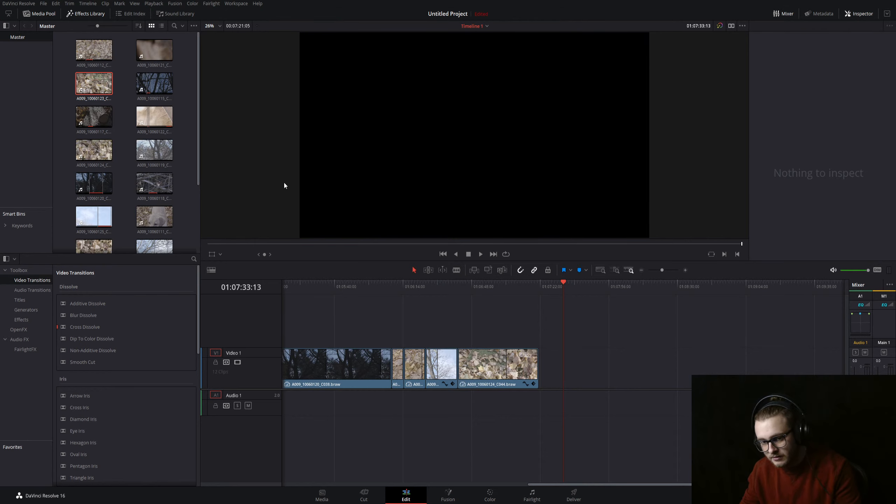
drag(97, 82, 566, 383)
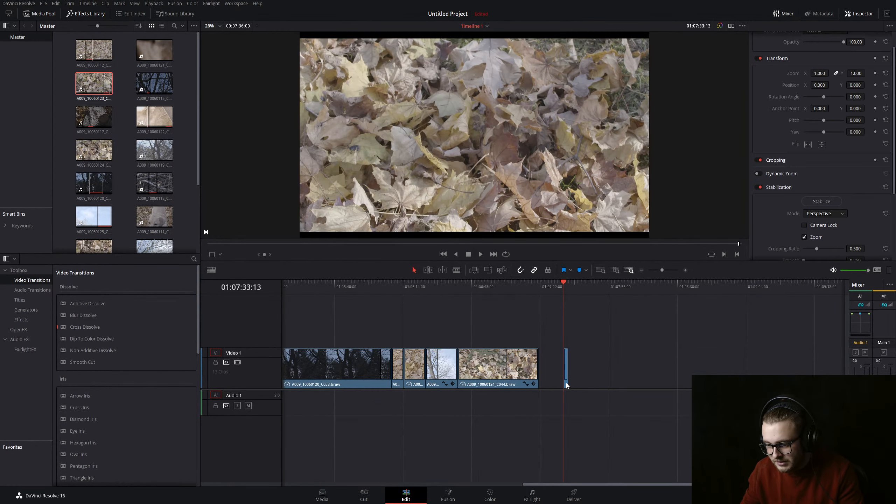
Grade the new C042 leaf clip with an S-shaped contrast curve, color boost 18.50 and midtone detail -12.00
click(490, 494)
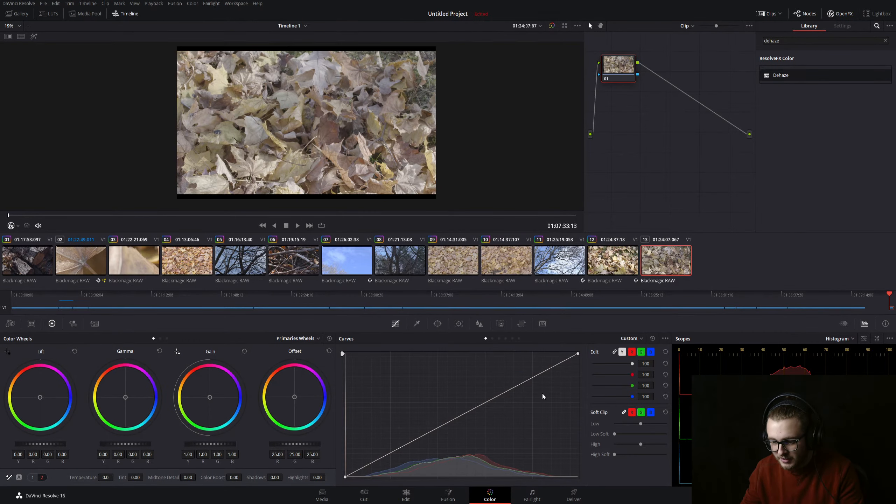
drag(506, 396, 475, 415)
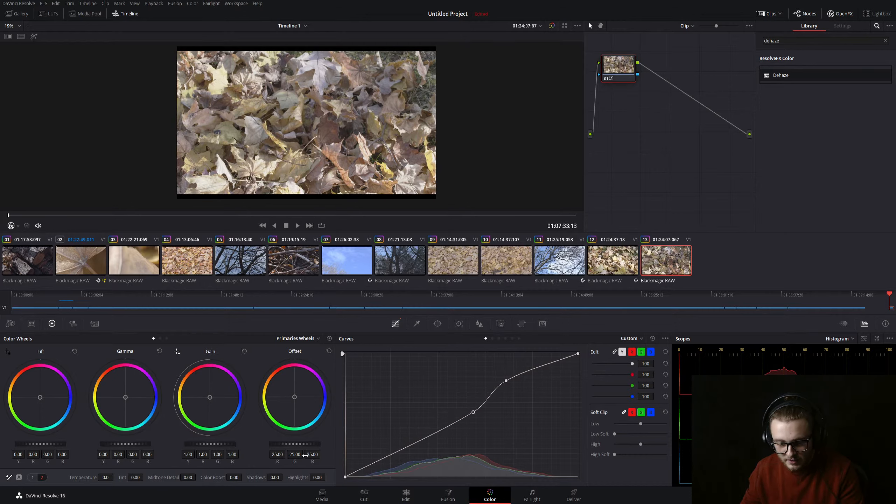
drag(227, 476, 244, 477)
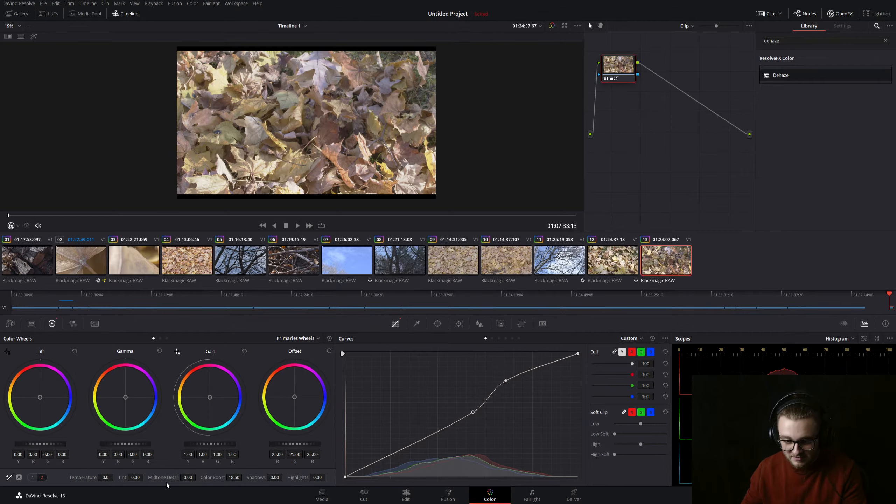
drag(187, 477, 181, 477)
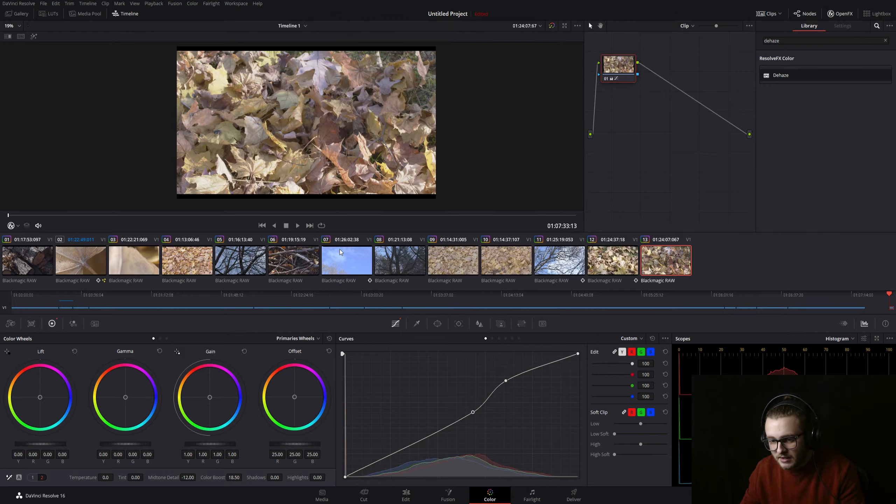
Warm the new C042 leaf clip by setting its temperature to 400
key(space)
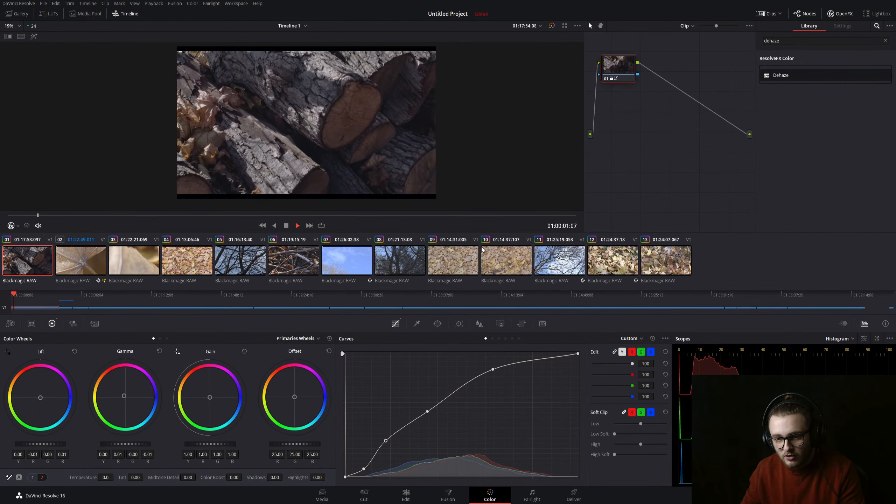
key(space)
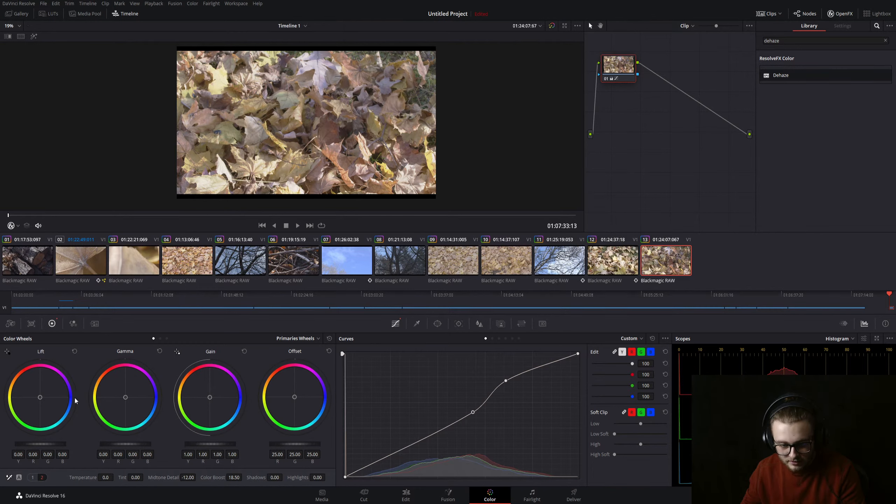
drag(106, 477, 115, 476)
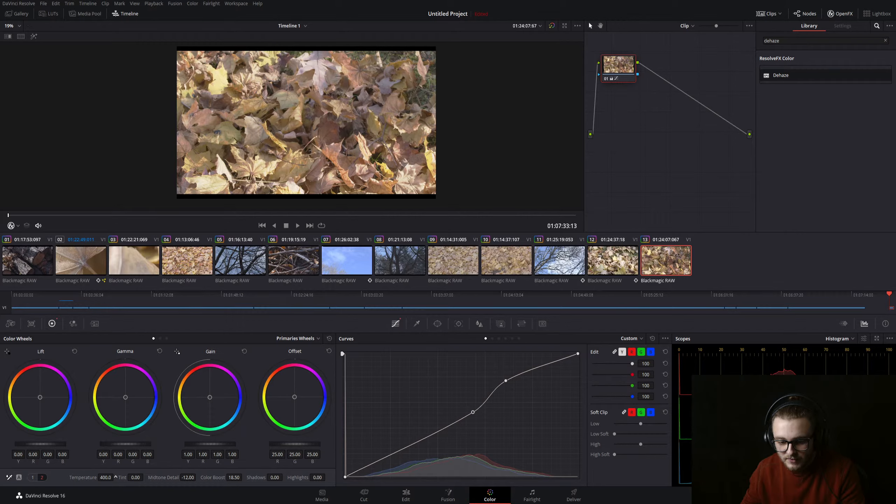
Return to the edit and play the end of the previous leaf clip and the newly graded one to compare them
click(408, 498)
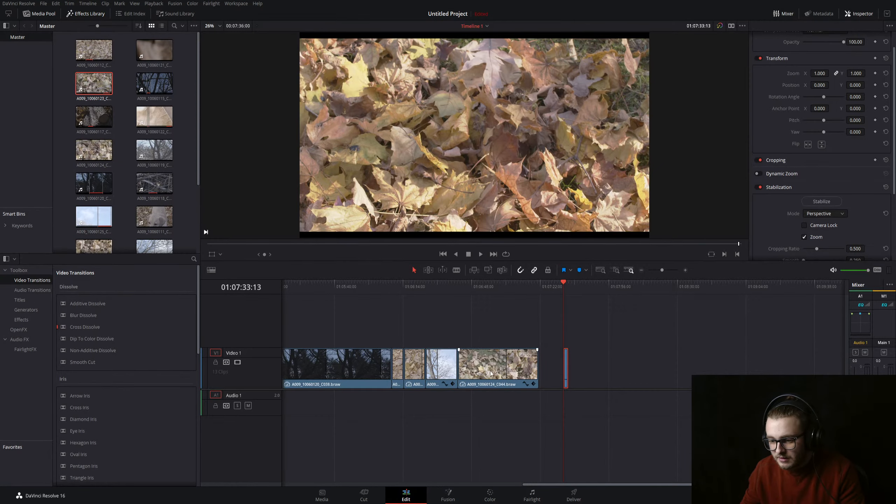
click(527, 289)
key(space)
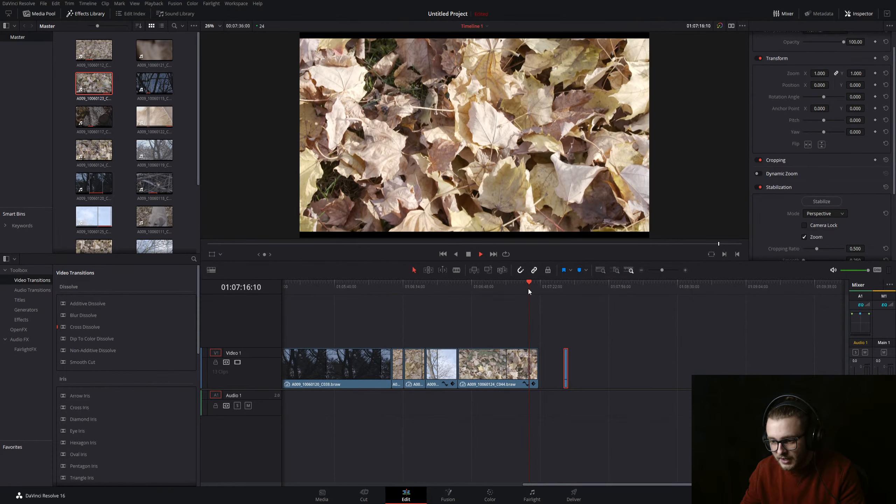
click(564, 287)
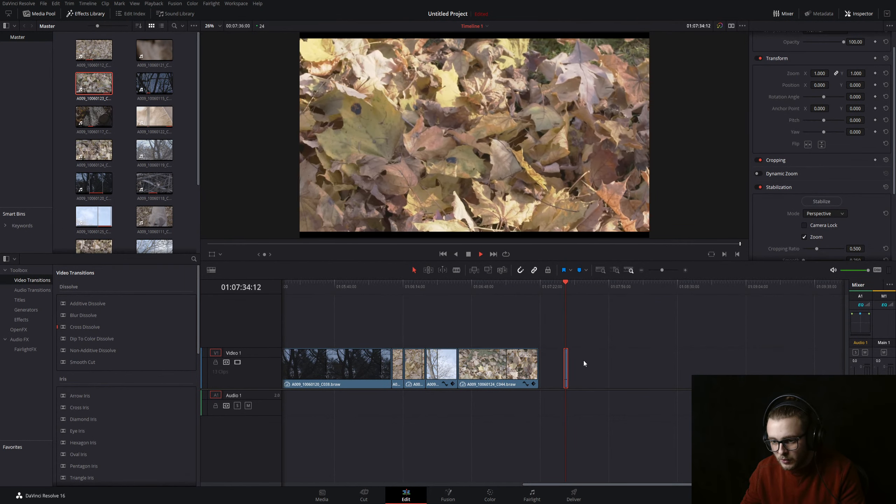
key(space)
Slow down the new C042 leaf clip and close the gap so it sits directly after the previous leaf clip
key(Up)
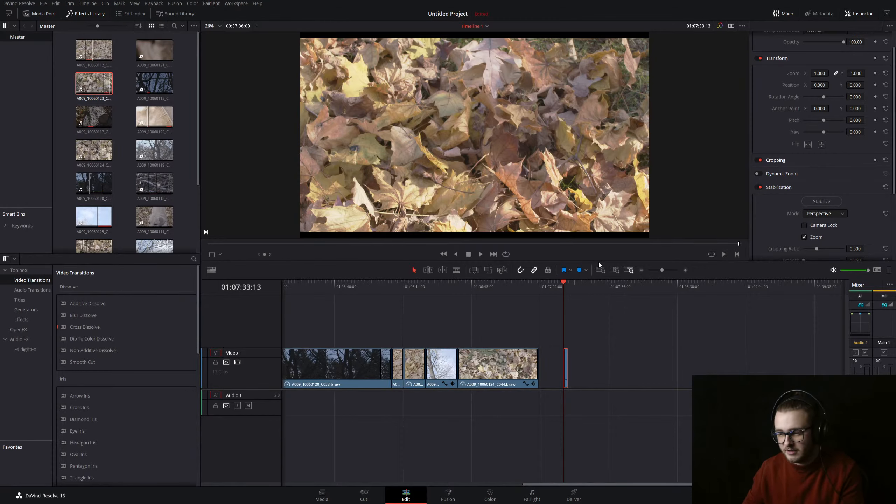
key(Return)
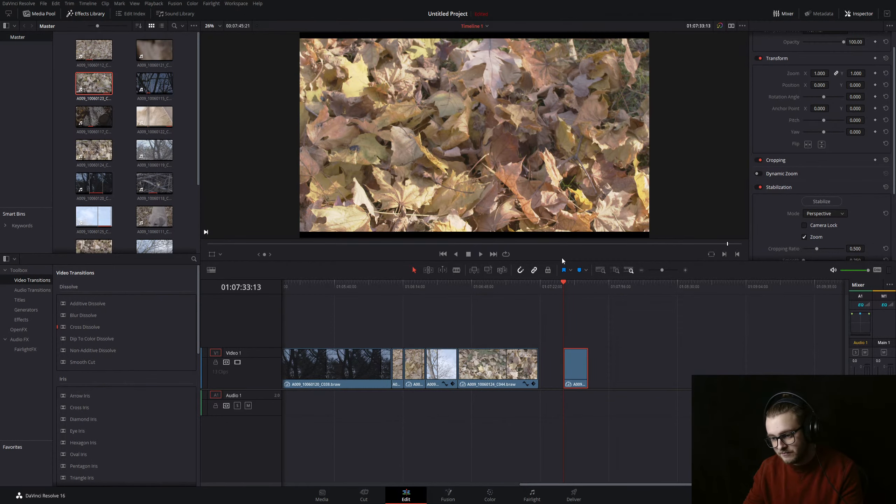
drag(571, 369, 557, 367)
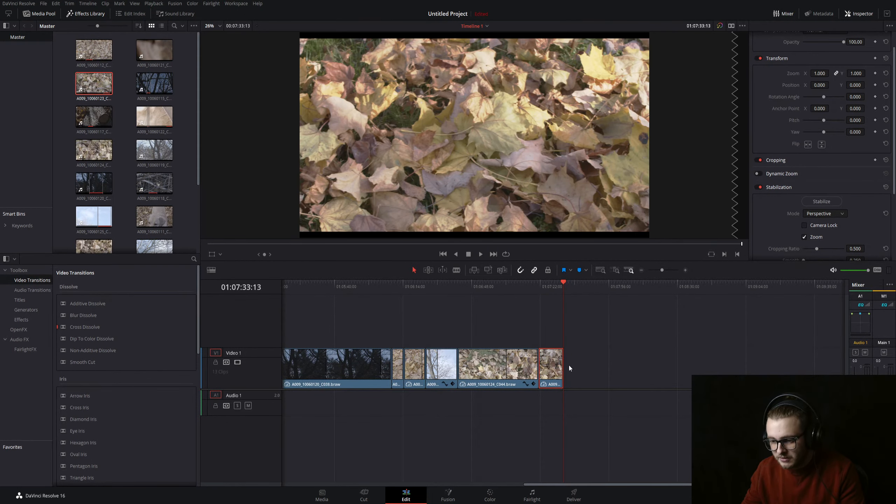
Preview leaf clip A009_10060124_C043, and mark a section of the leaf close-up A009_10060121_C039 starting at about 01:21:53:25
double_click(93, 149)
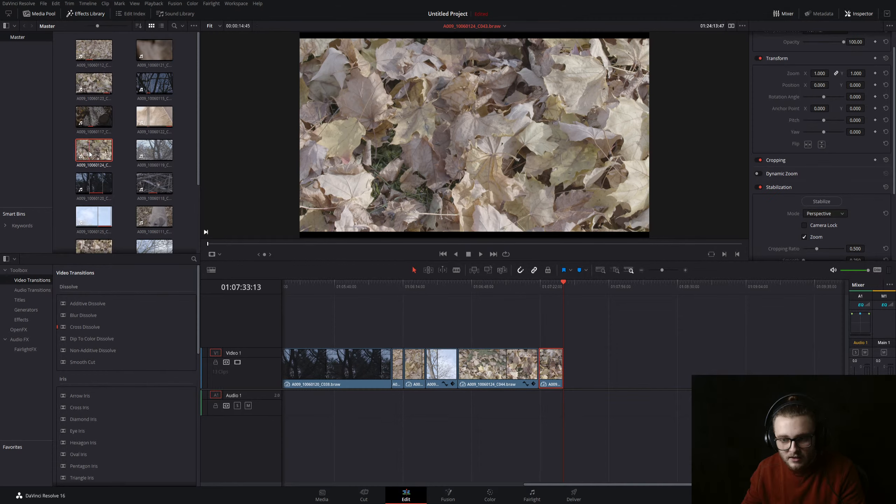
drag(230, 243, 345, 257)
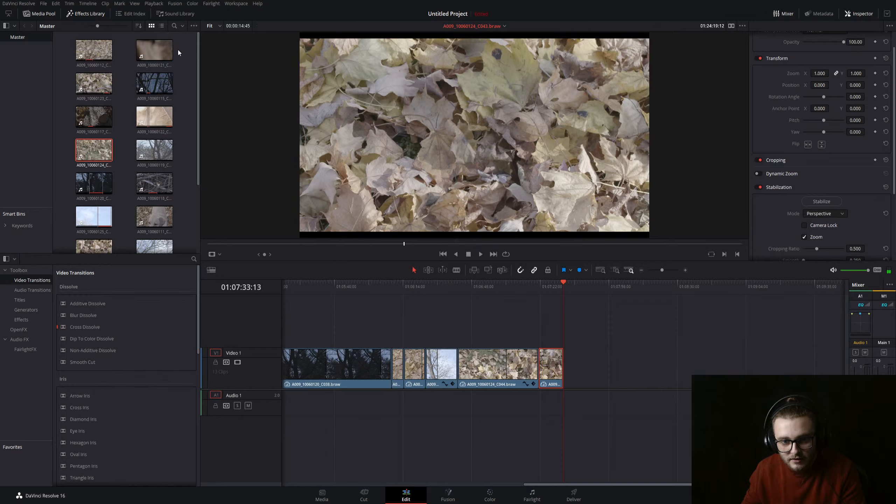
double_click(149, 54)
drag(217, 243, 461, 246)
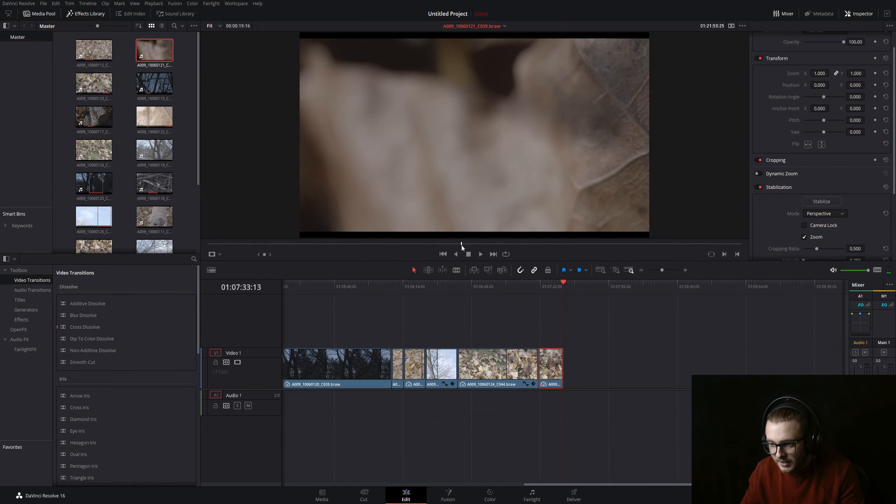
click(478, 252)
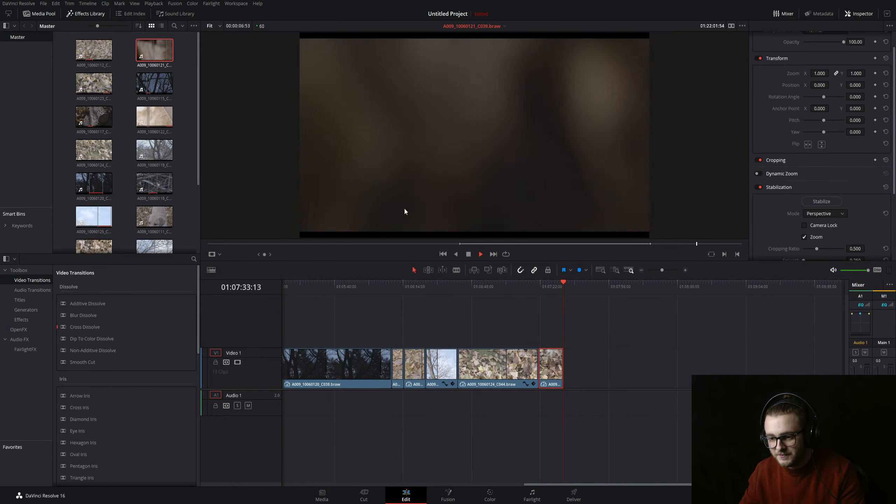
key(space)
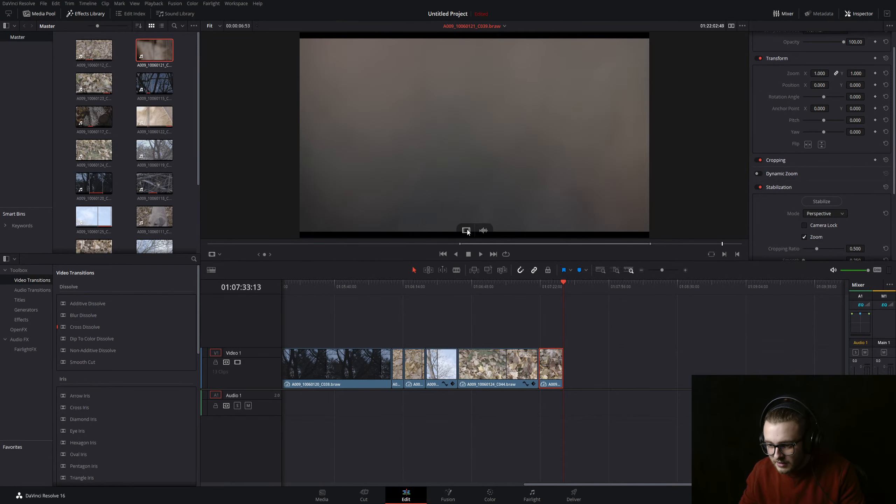
Add the marked section of leaf close-up A009_10060121_C039 to the end of Video 1 and park the playhead on it
drag(467, 230, 576, 368)
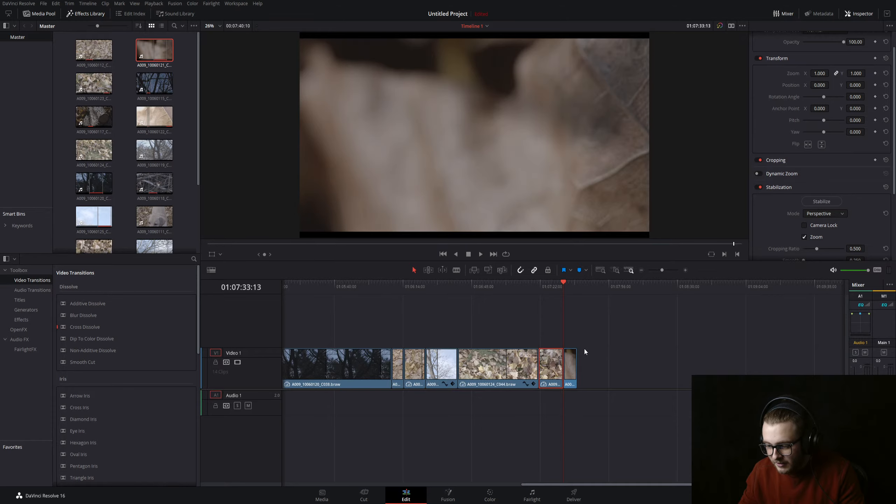
click(571, 368)
click(570, 285)
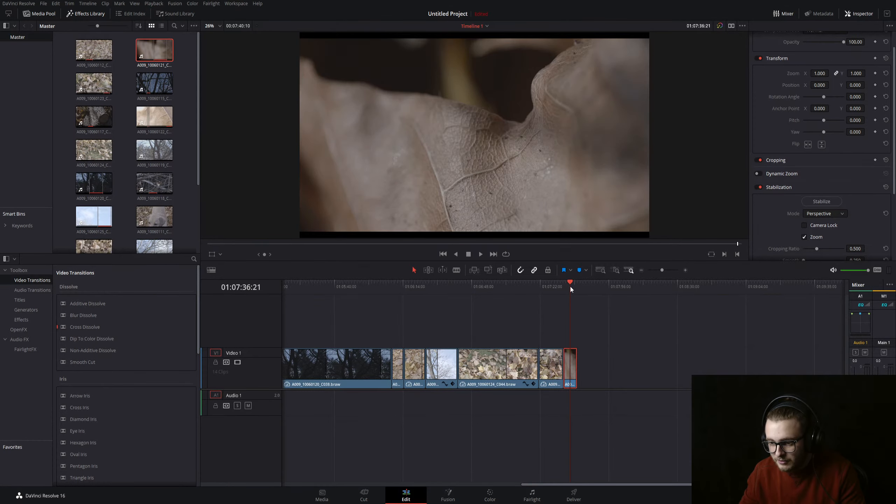
Grade the new C039 leaf close-up with midtone detail 50 and a warmer temperature of 510, and clear the old effects search
click(490, 494)
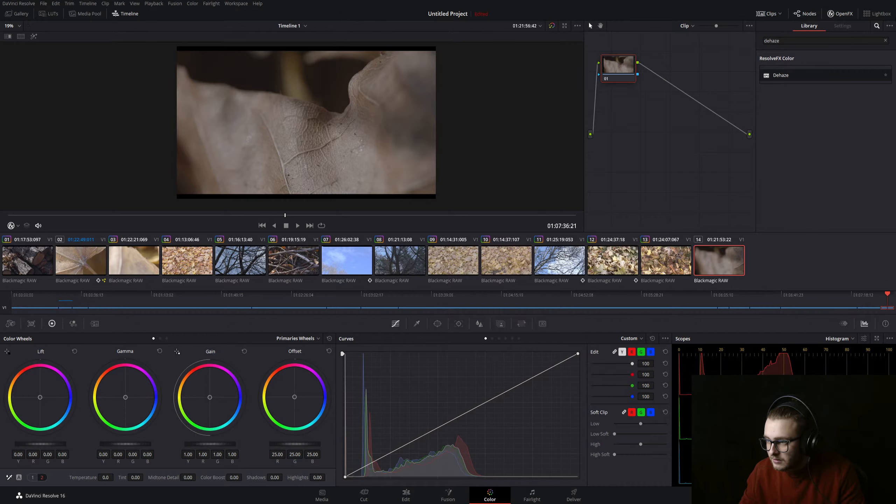
click(884, 40)
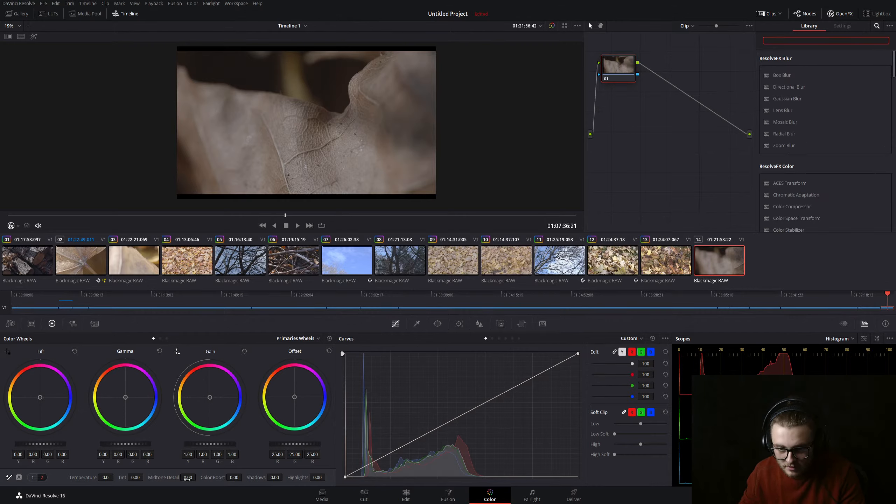
drag(187, 478, 198, 477)
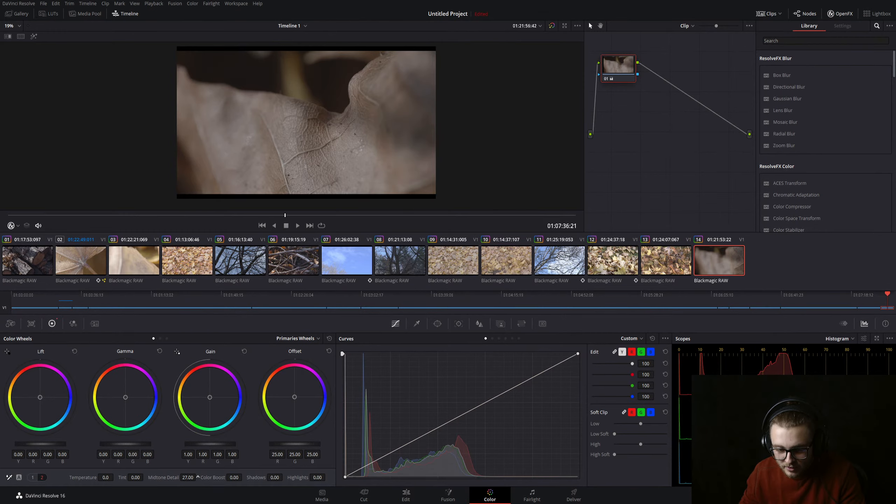
click(188, 478)
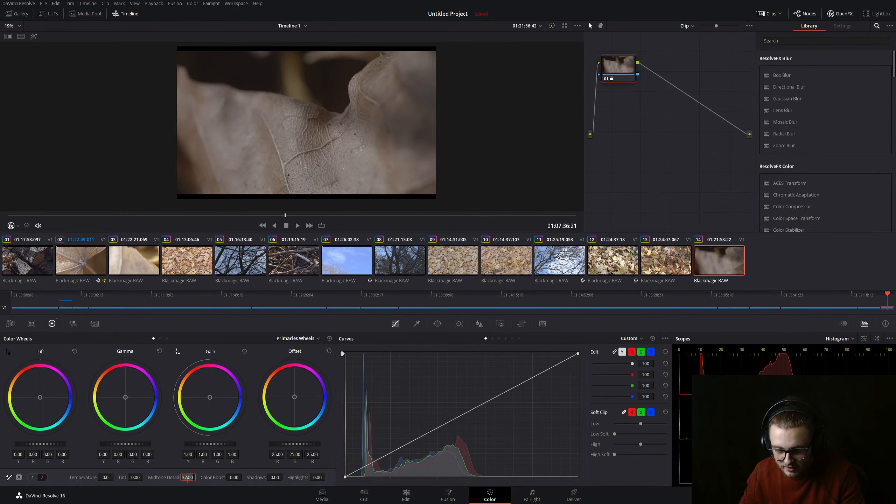
text(50)
key(Return)
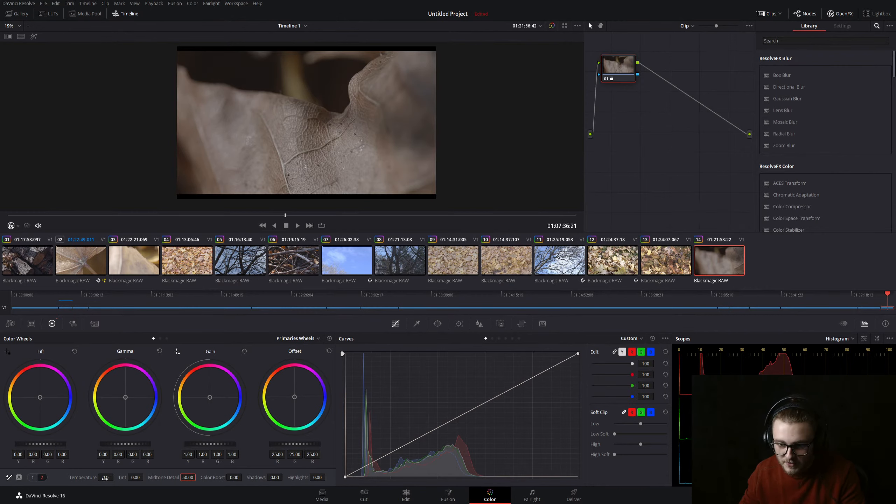
drag(105, 478, 115, 477)
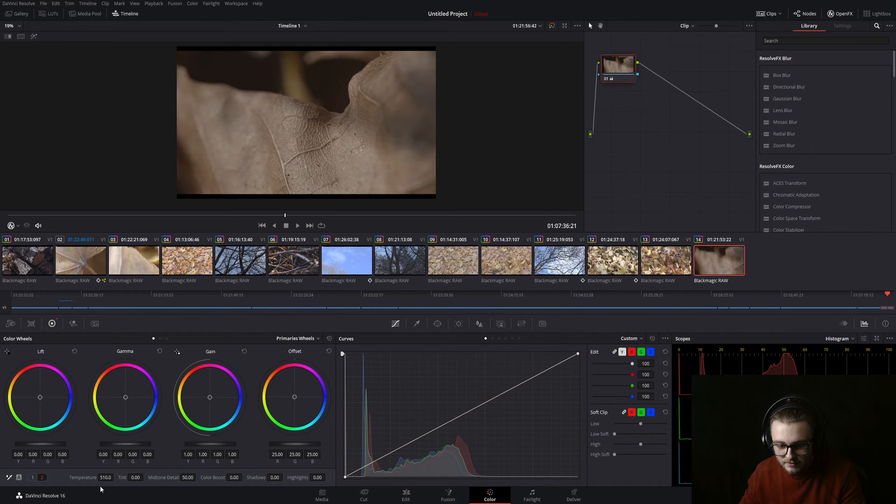
Add contrast to the C039 clip with the custom curve, lowering the shadows, slightly lifting the upper midtones and anchoring the highlights
click(32, 477)
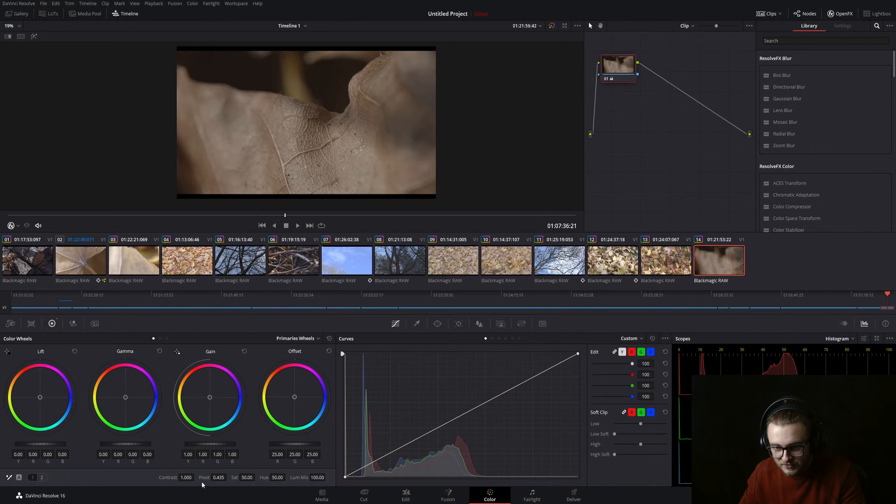
click(478, 406)
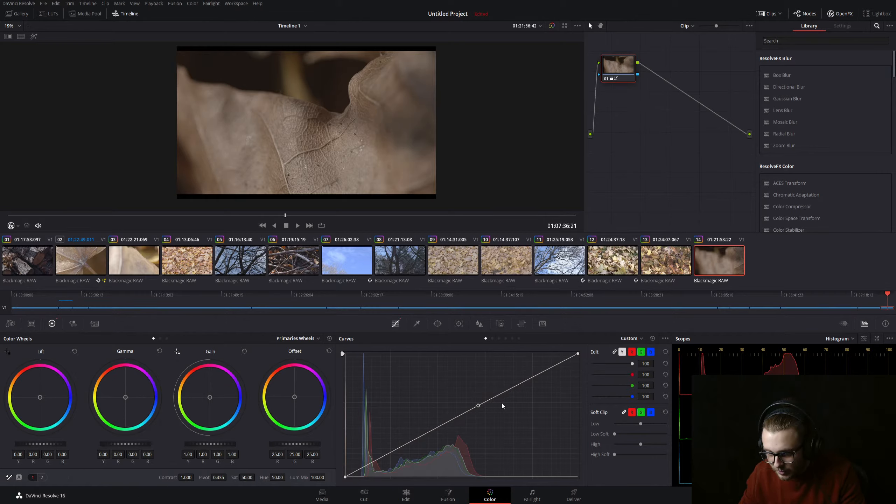
click(537, 376)
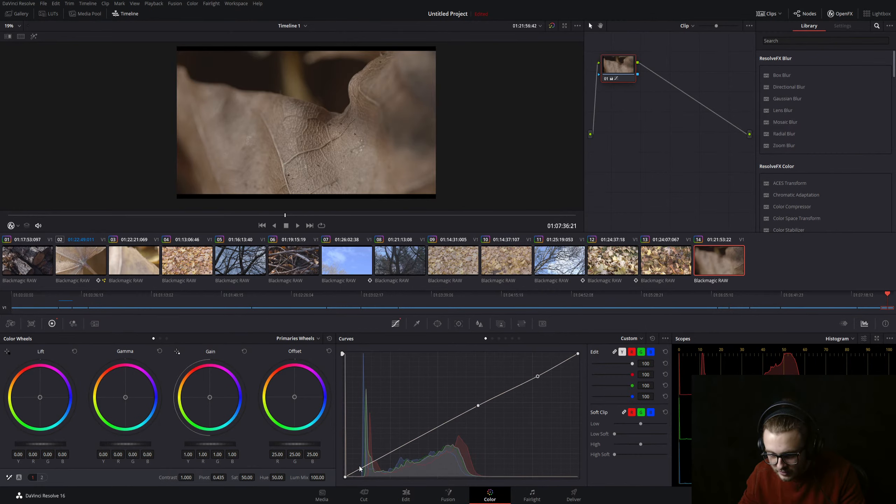
drag(362, 467, 365, 474)
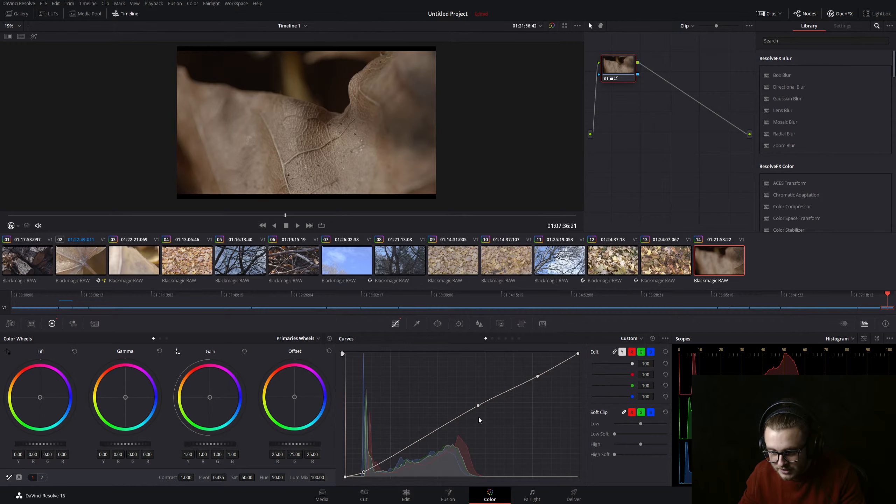
mouse_move(479, 406)
mouse_down()
mouse_move(448, 430)
mouse_move(465, 411)
mouse_up()
click(442, 428)
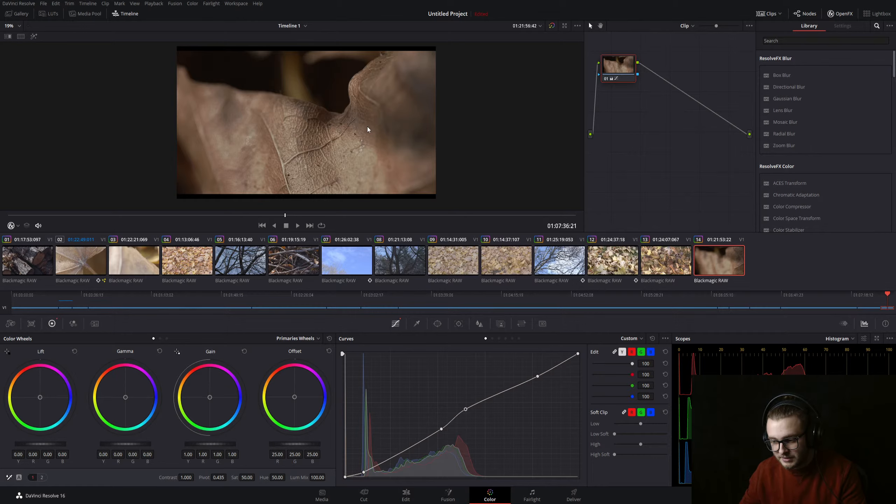
Return to the edit, slow down the C039 clip so the timeline extends to 00:08:07:23, and stabilize it in Perspective mode
key(shift+4)
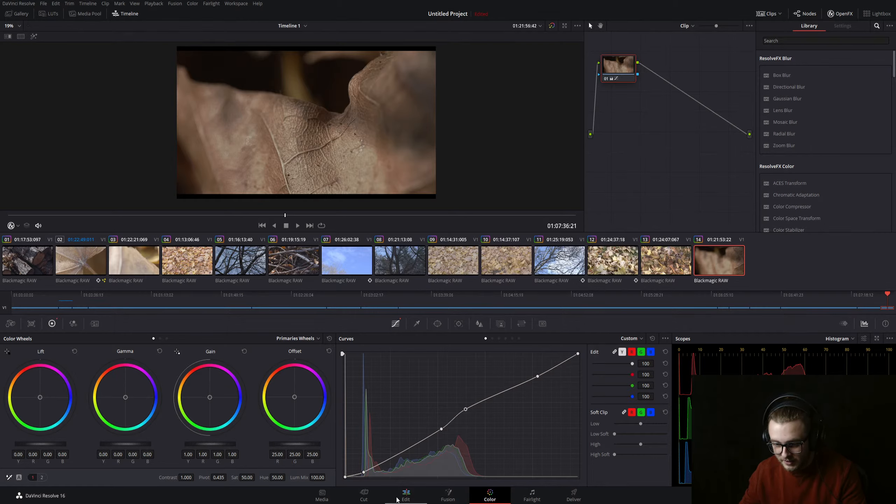
key(Up)
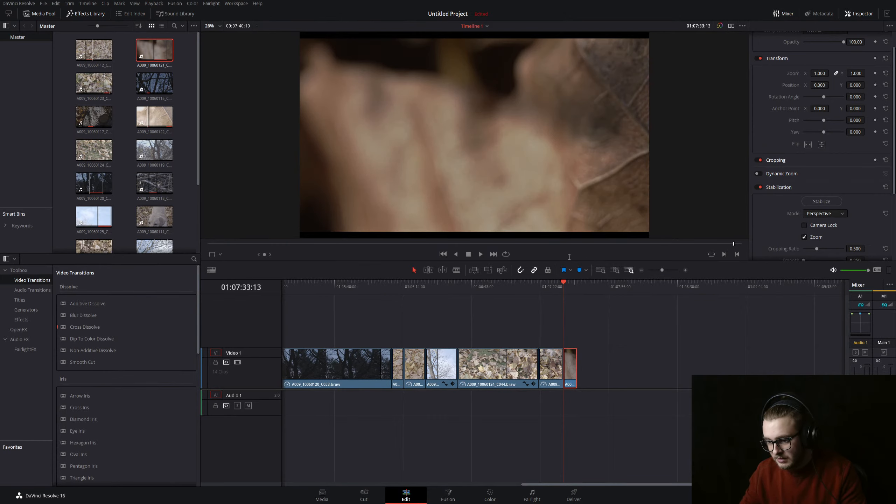
key(space)
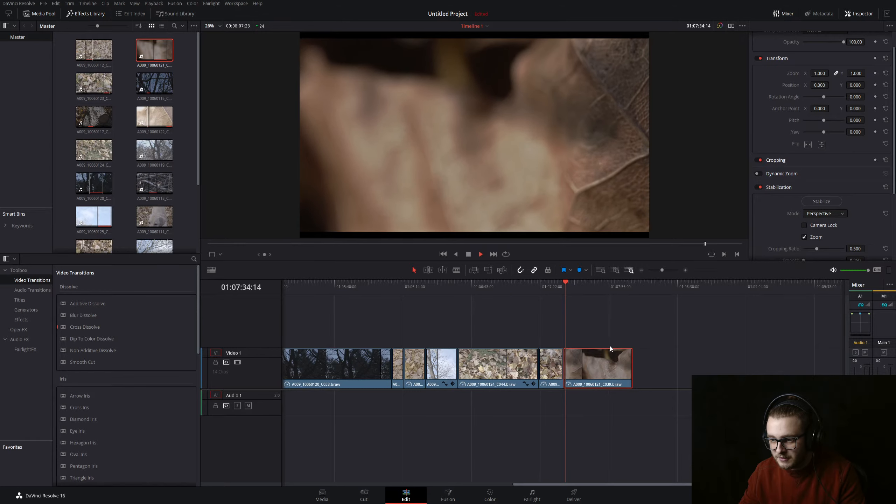
key(space)
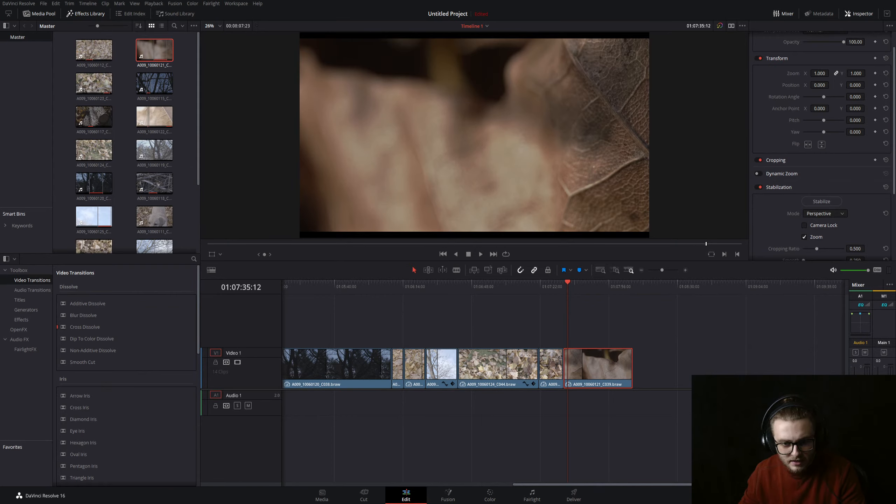
click(822, 202)
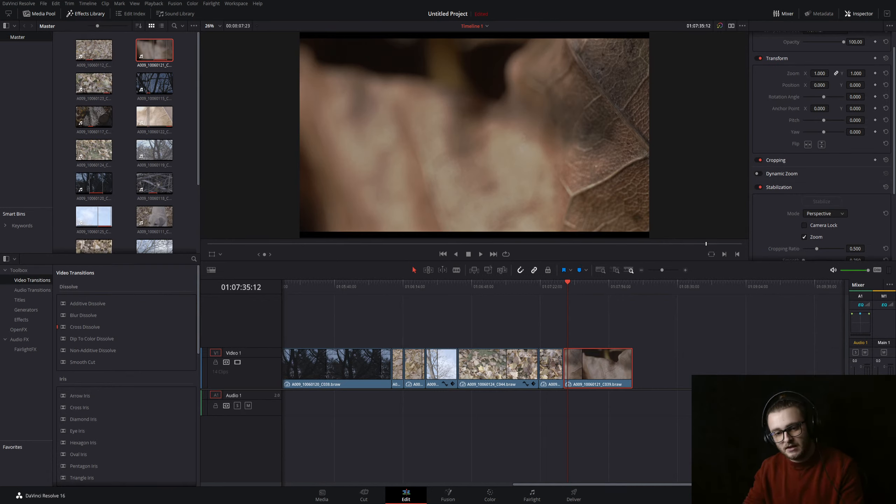
Play the stabilized C039 clip from its start, and speed it up slightly so it ends at 01:08:01:01
click(563, 285)
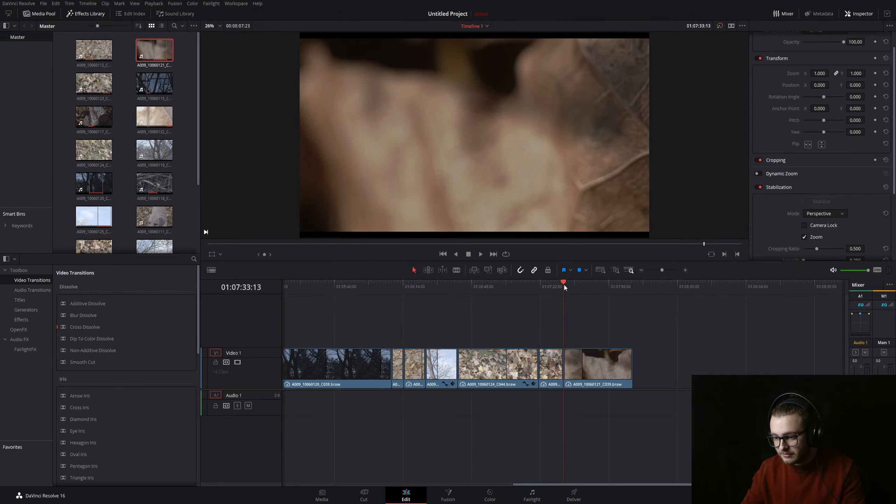
key(space)
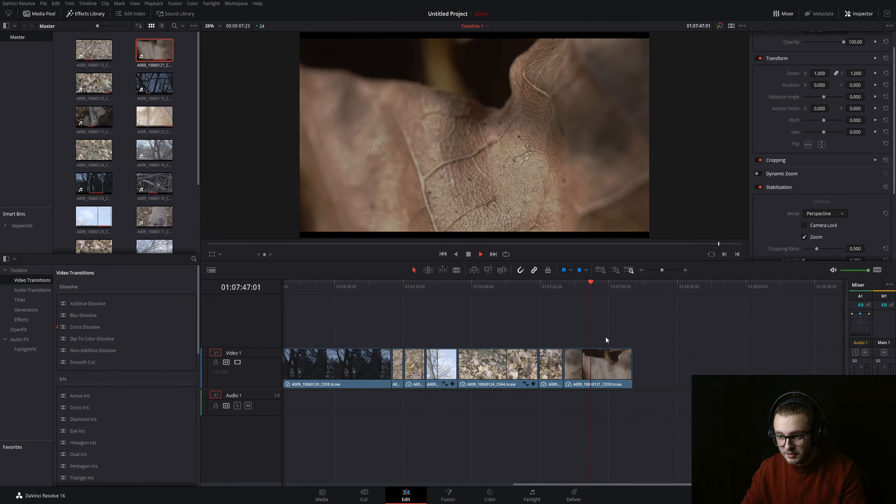
key(space)
click(609, 358)
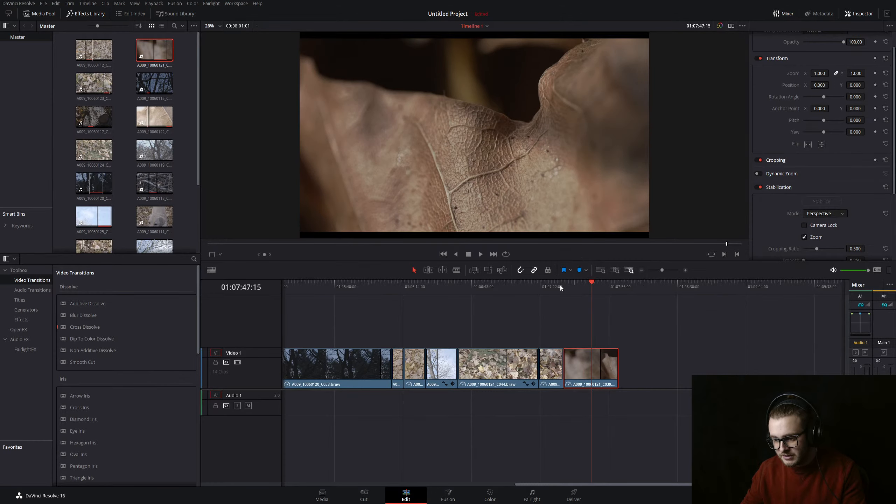
Replay the retimed C039 clip and set its retime process to Optical Flow
click(560, 285)
key(space)
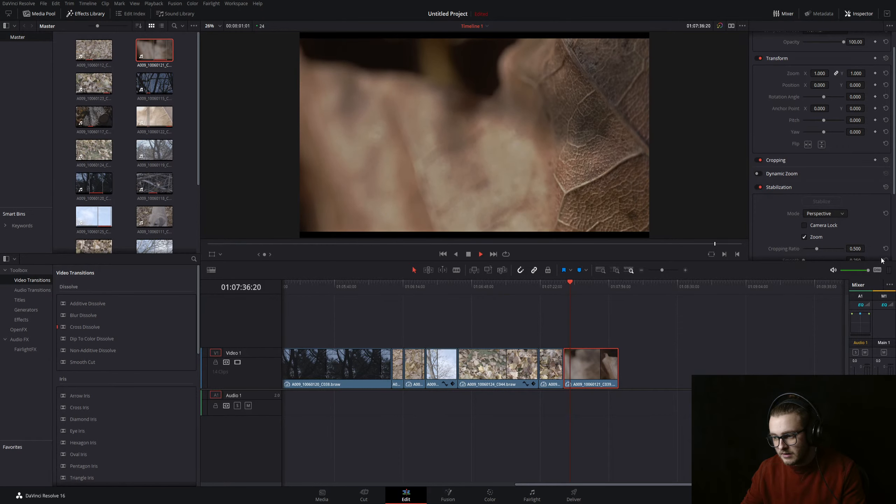
scroll(843, 225, down, 3)
click(819, 204)
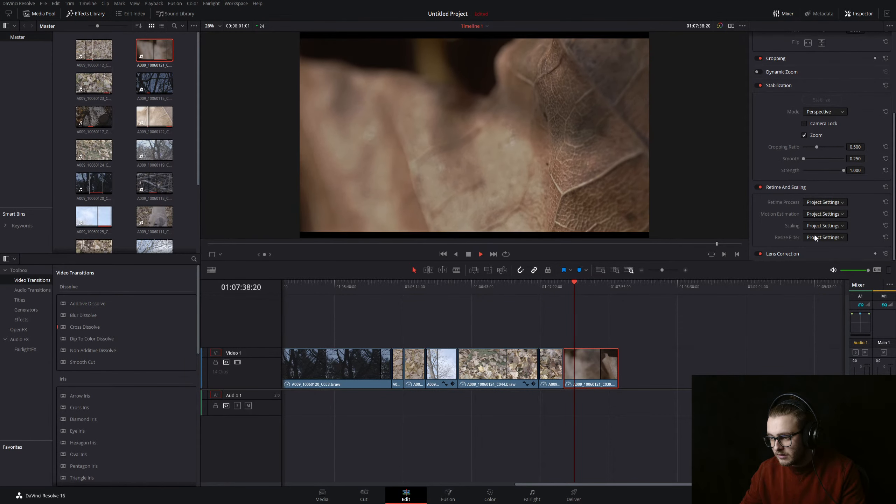
click(818, 227)
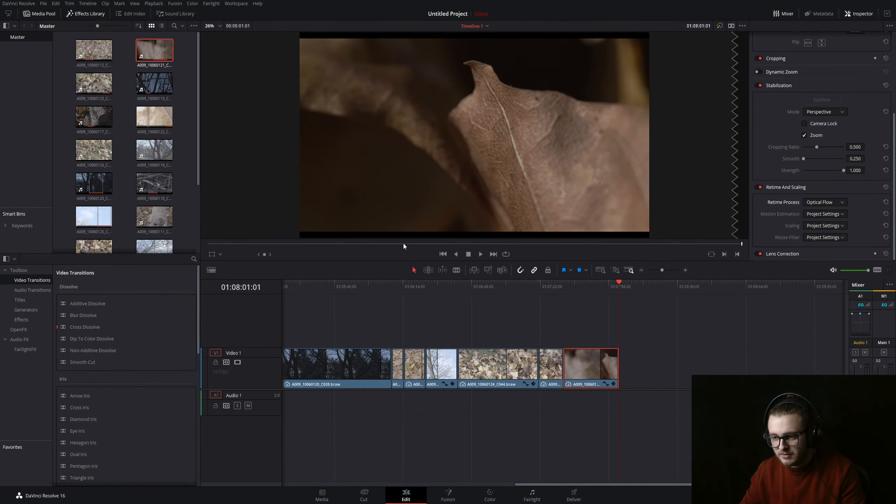
Browse the media pool for another shot and open leaf clip A009_10060124_C043 in the viewer
scroll(186, 158, down, 2)
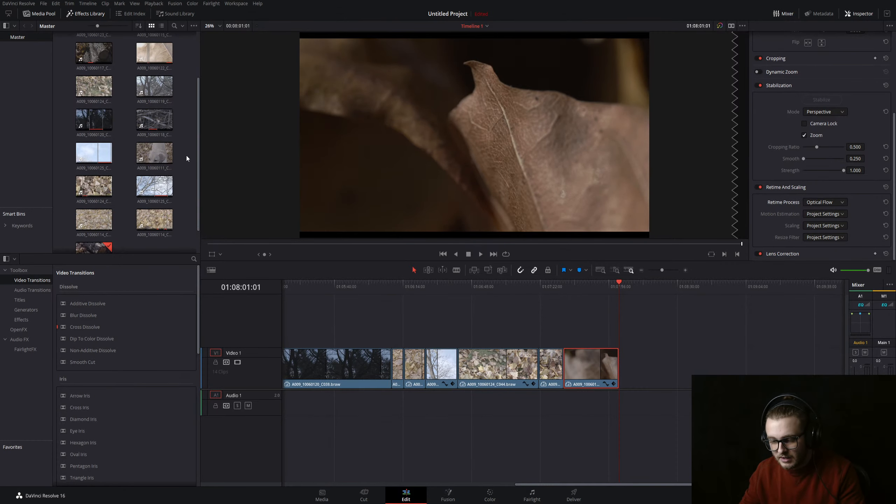
scroll(187, 156, down, 1)
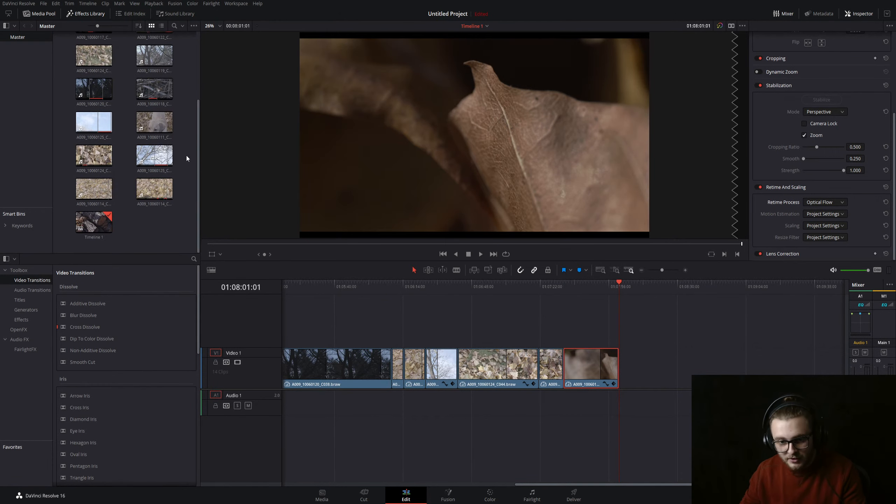
click(172, 153)
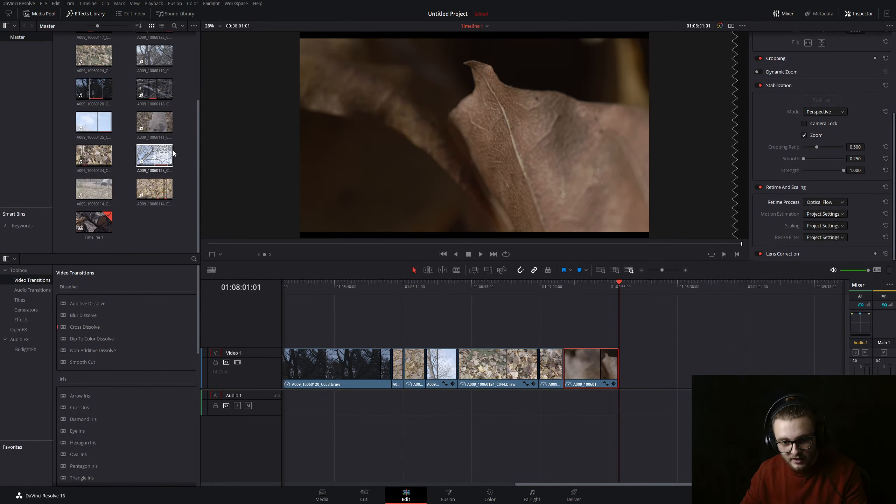
click(160, 138)
scroll(152, 135, up, 3)
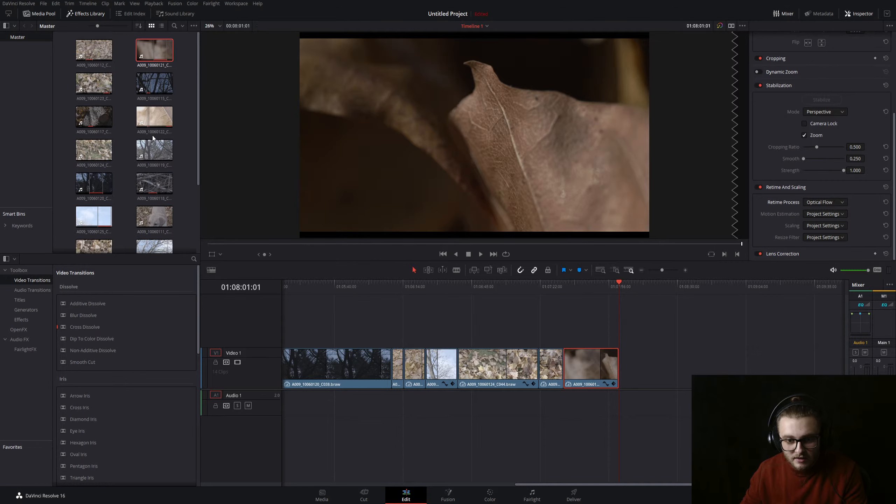
click(89, 154)
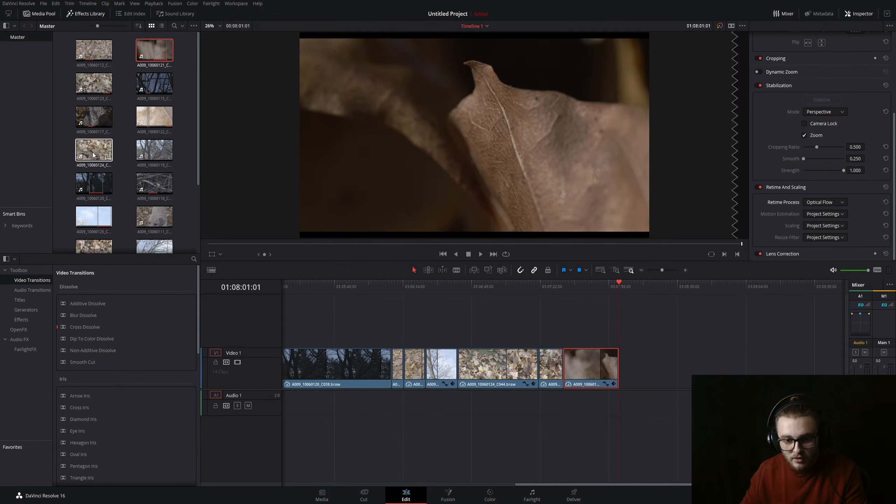
double_click(88, 154)
Scrub and play through leaf clip A009_10060124_C043 and mark a trial in point for the usable section
drag(354, 246, 248, 260)
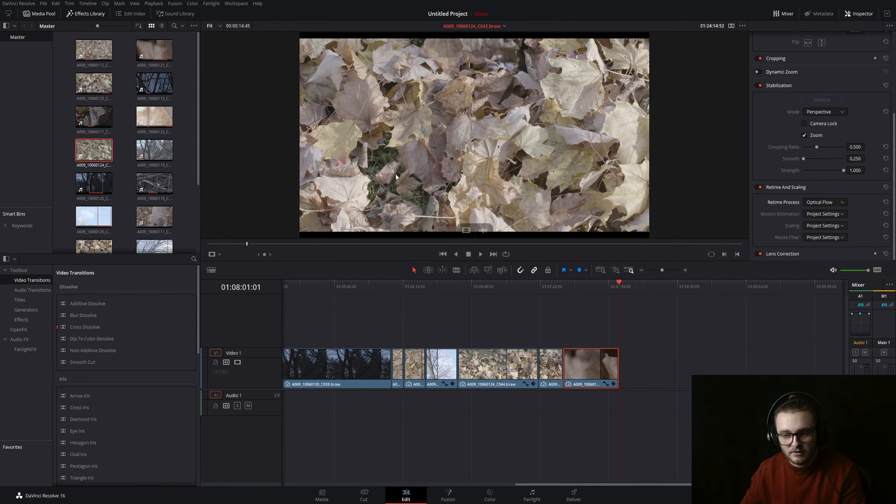
drag(247, 246, 261, 246)
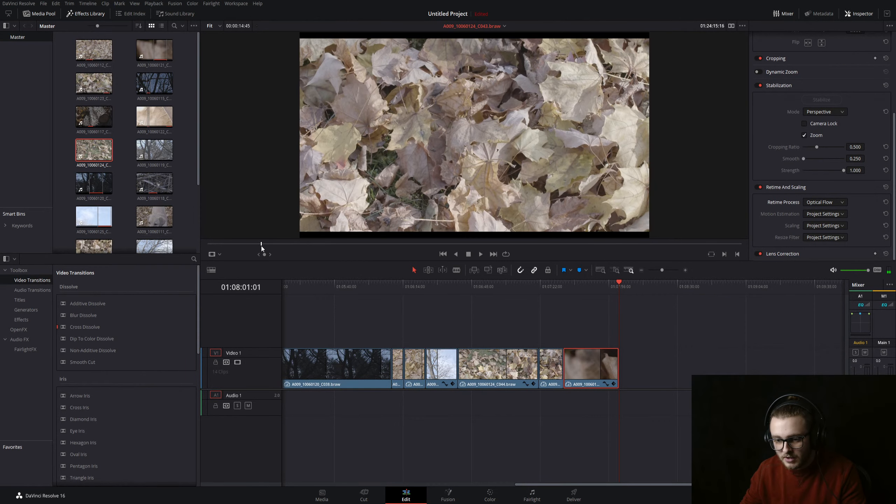
key(i)
key(space)
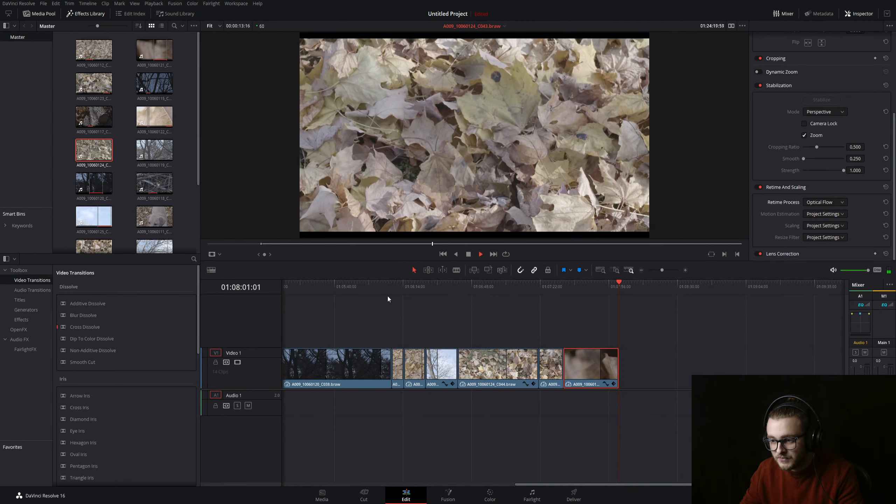
key(i)
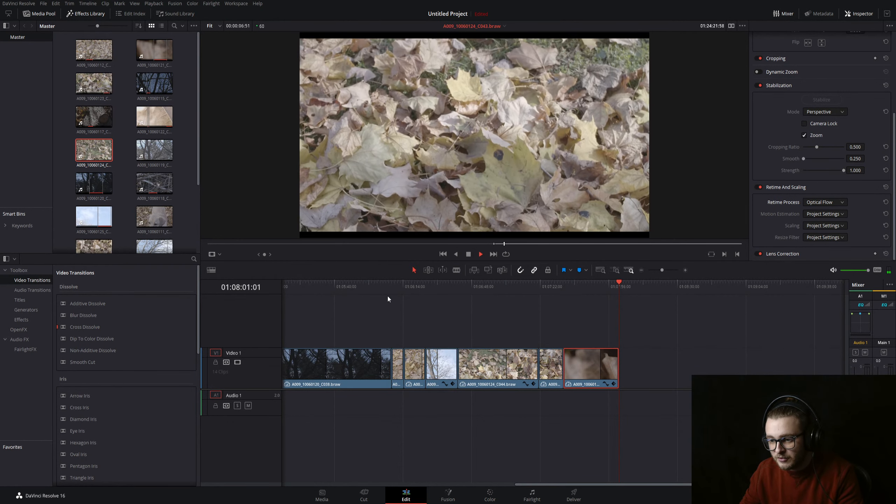
key(space)
key(j)
key(j)
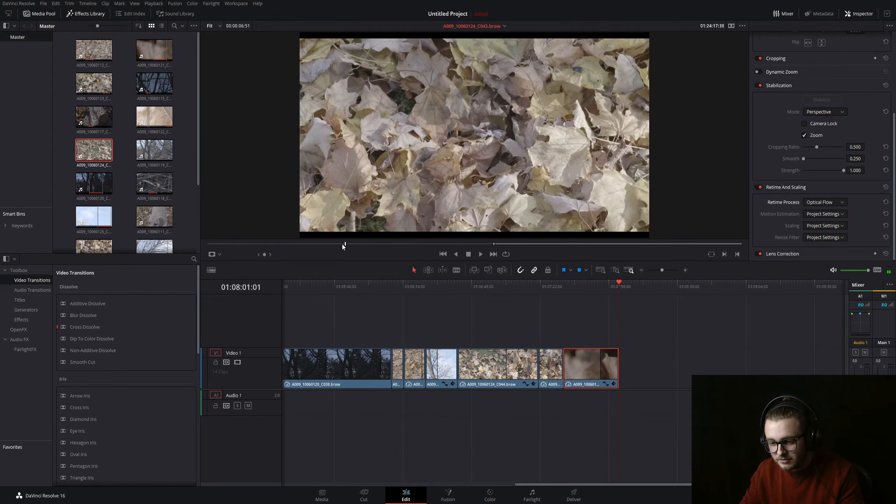
Mark the C043 clip from 01:24:16:25 to 01:24:21:25 and add that section after the last clip on Video 1
key(space)
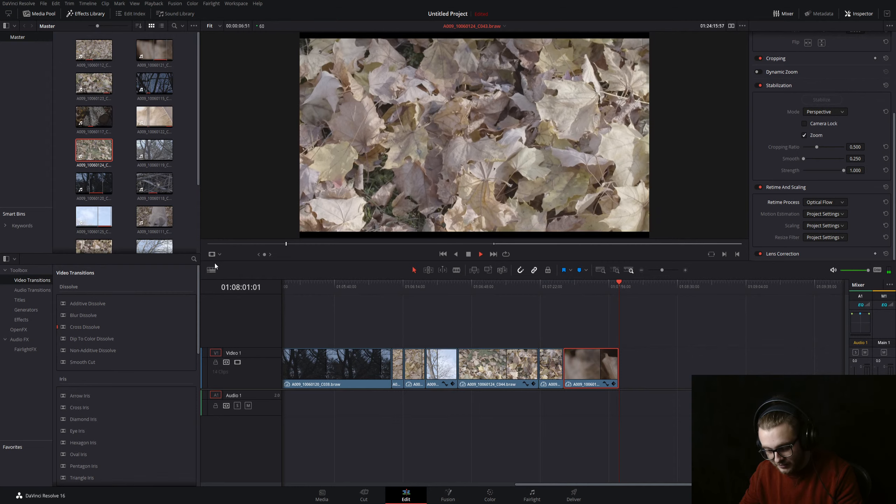
key(i)
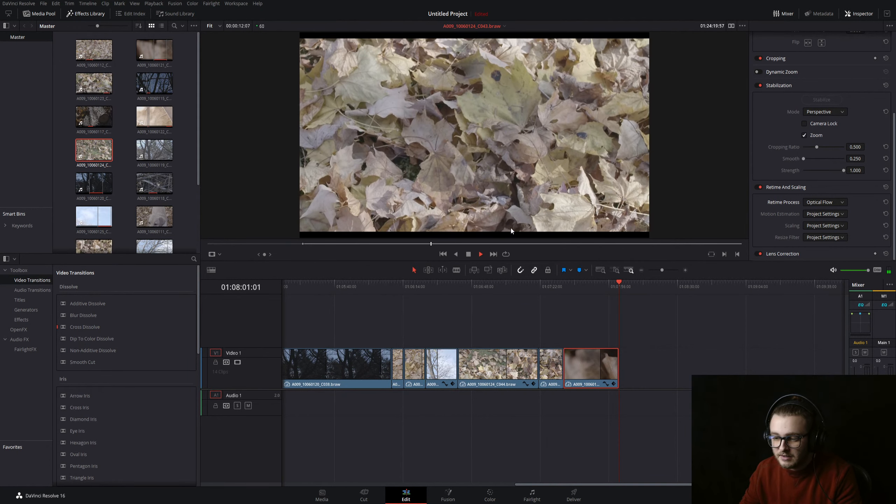
key(space)
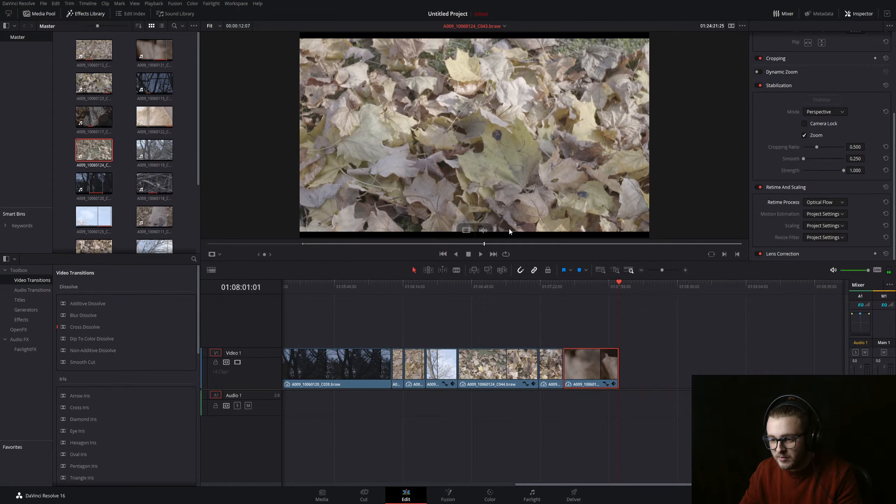
key(o)
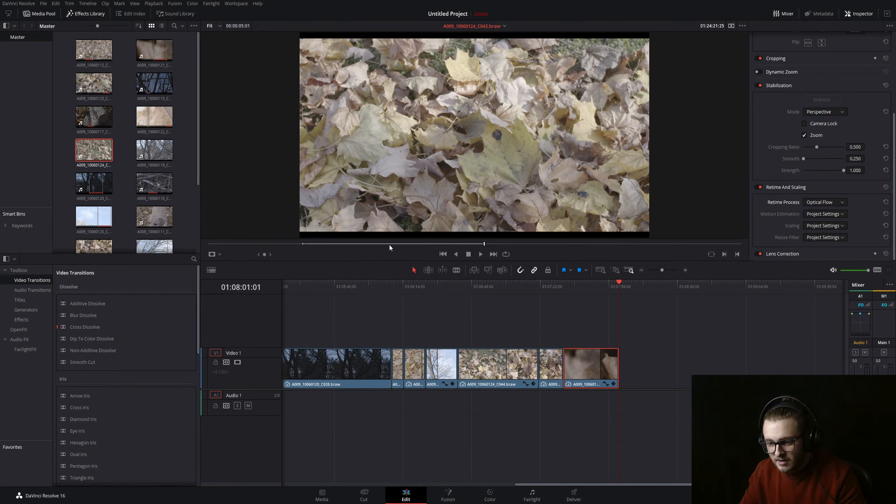
drag(467, 233, 625, 374)
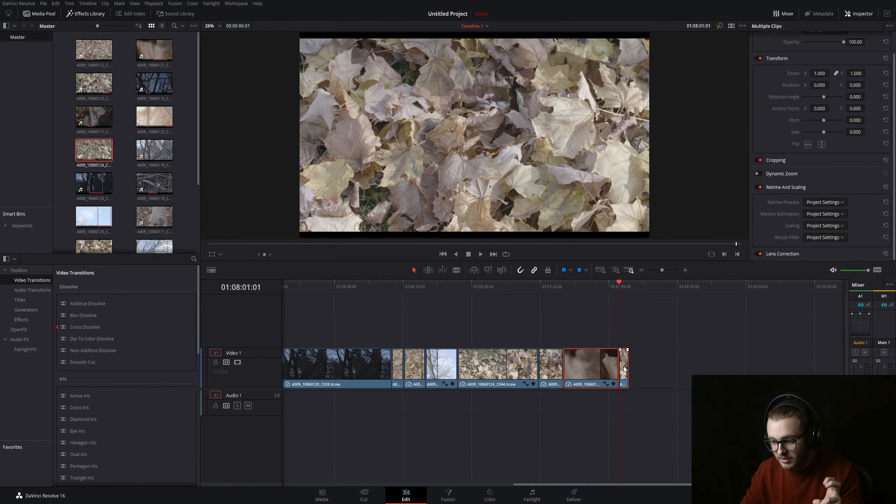
click(614, 325)
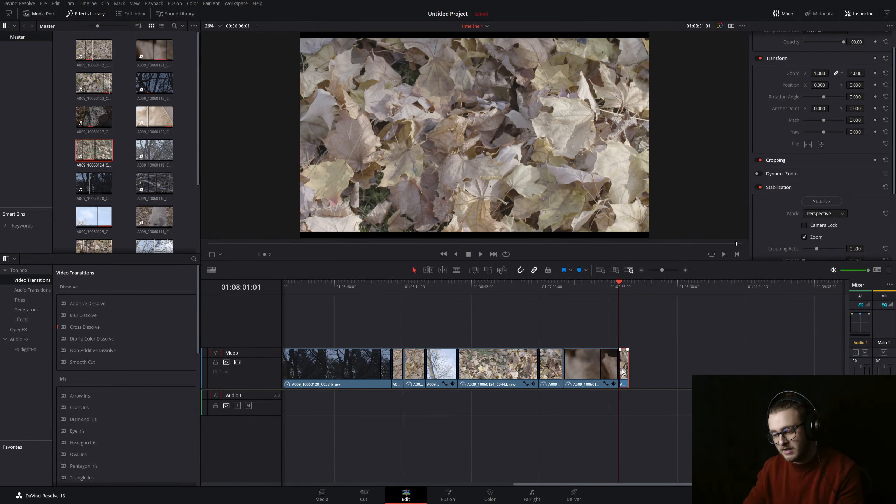
Grade the new C043 clip with an S-shaped custom curve, lifting the highlights and lowering the shadows
click(490, 499)
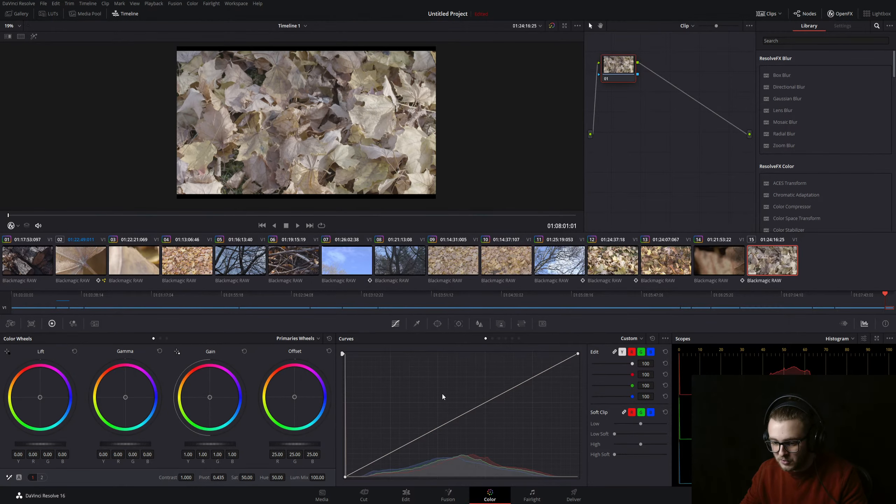
drag(533, 380, 488, 400)
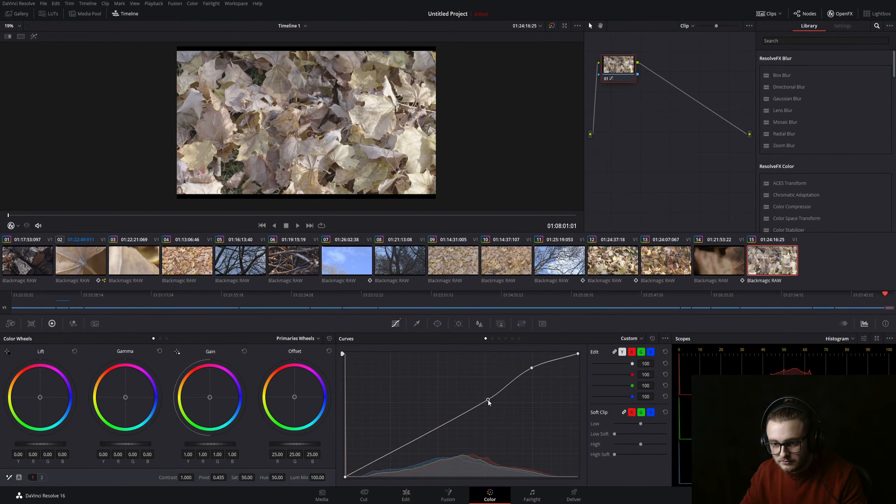
click(418, 437)
drag(418, 437, 415, 453)
drag(414, 455, 411, 463)
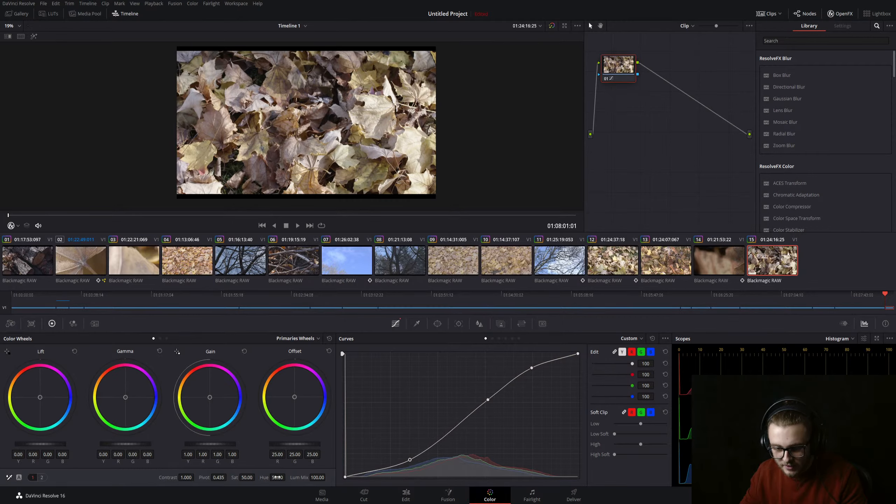
Set the C043 clip's hue to 60.00, saturation to 52.80, contrast to 1.126 and midtone detail to 19.50
drag(277, 477, 271, 477)
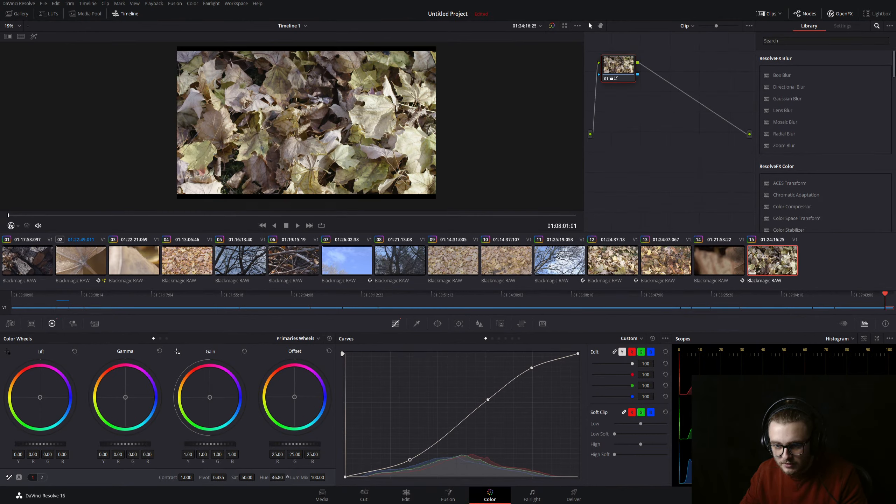
drag(277, 477, 280, 477)
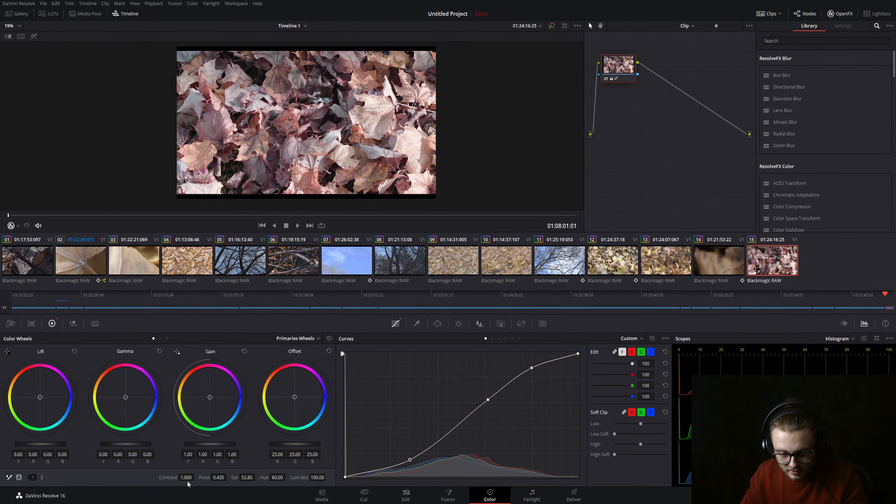
drag(187, 478, 196, 476)
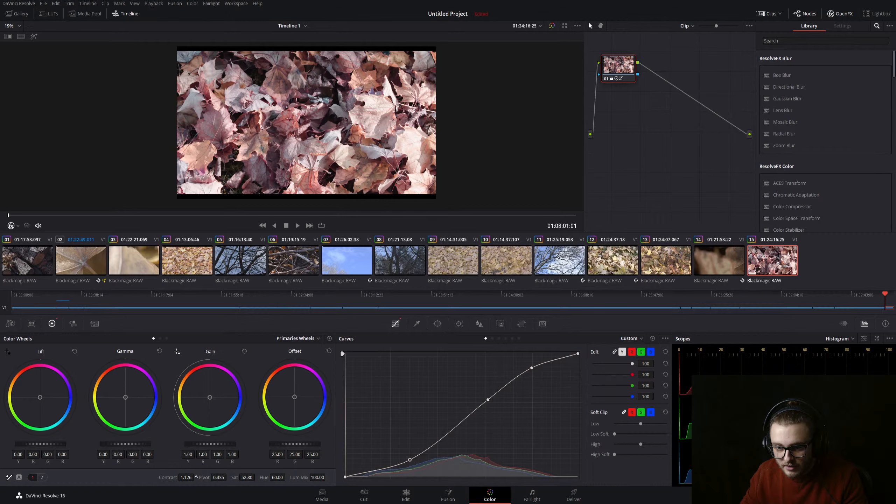
click(45, 477)
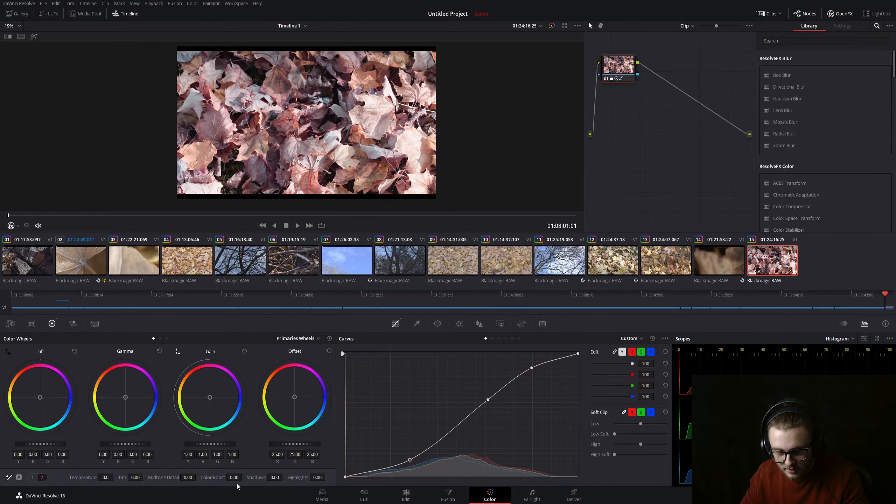
drag(198, 476, 197, 477)
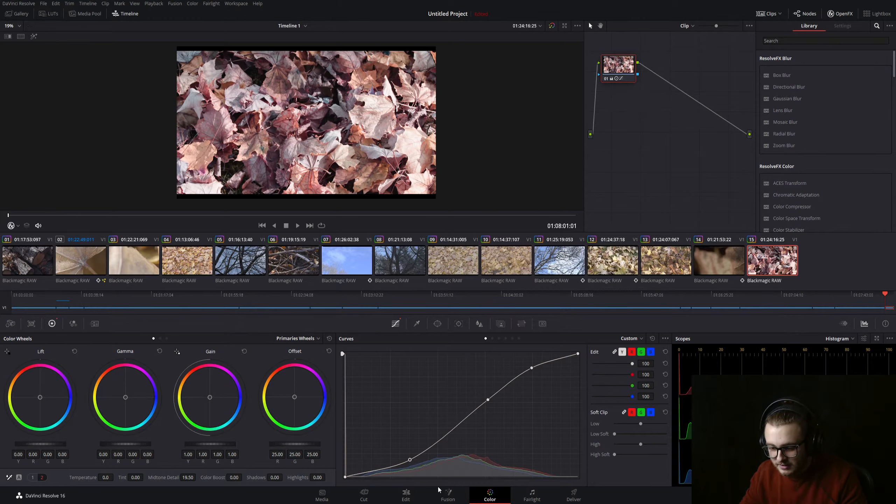
Return to the edit, play the start of the graded C043 clip and stabilize it in Perspective mode
click(406, 496)
key(space)
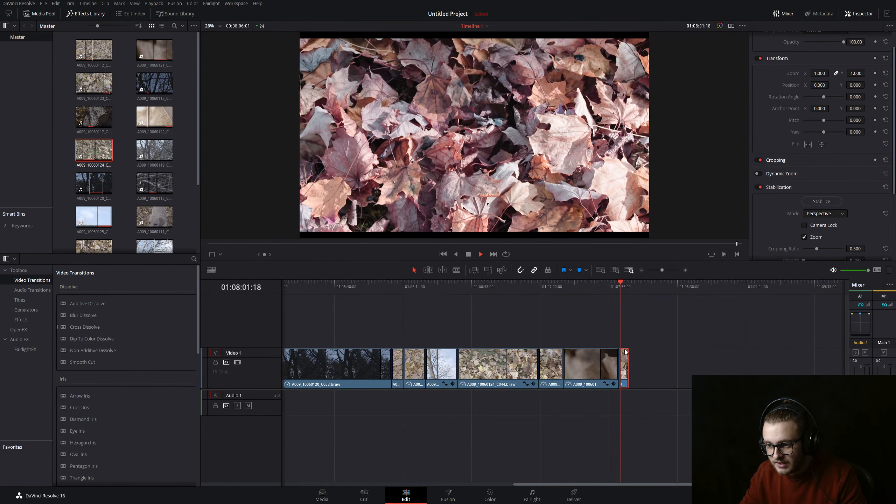
key(space)
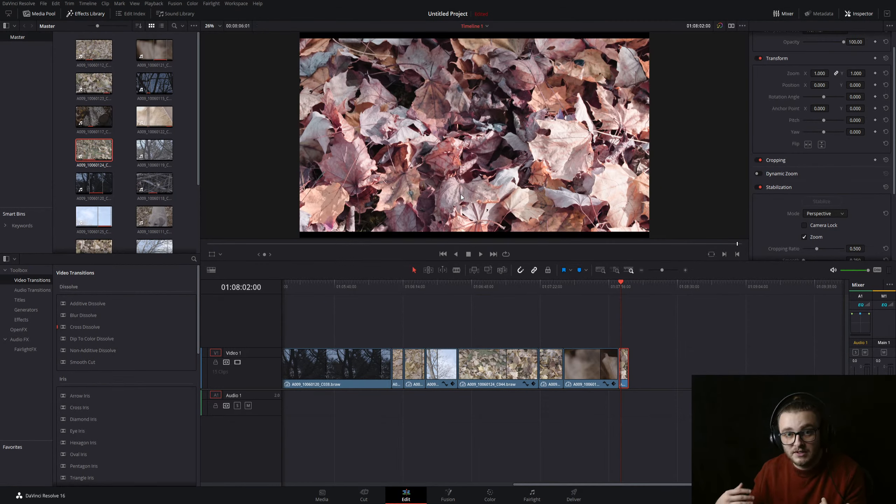
Set the C043 clip's retime process to Optical Flow and slow it down so the timeline extends to 00:08:26:01
scroll(789, 209, down, 1)
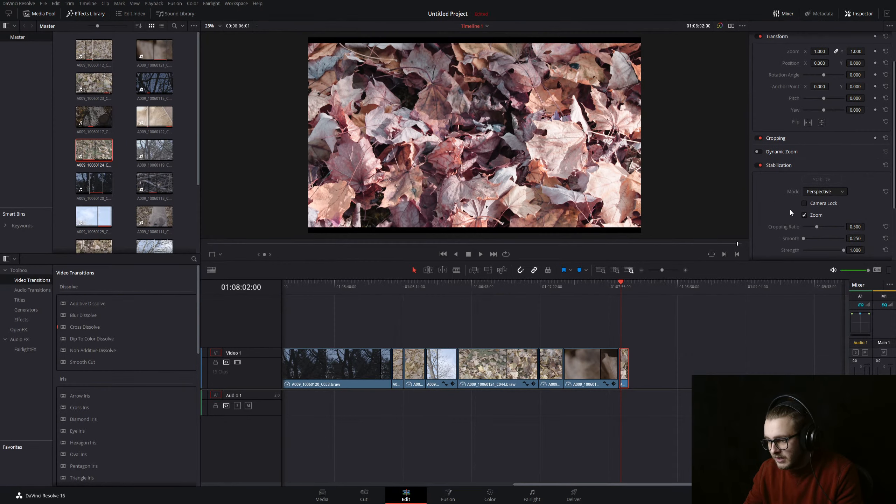
scroll(790, 208, down, 2)
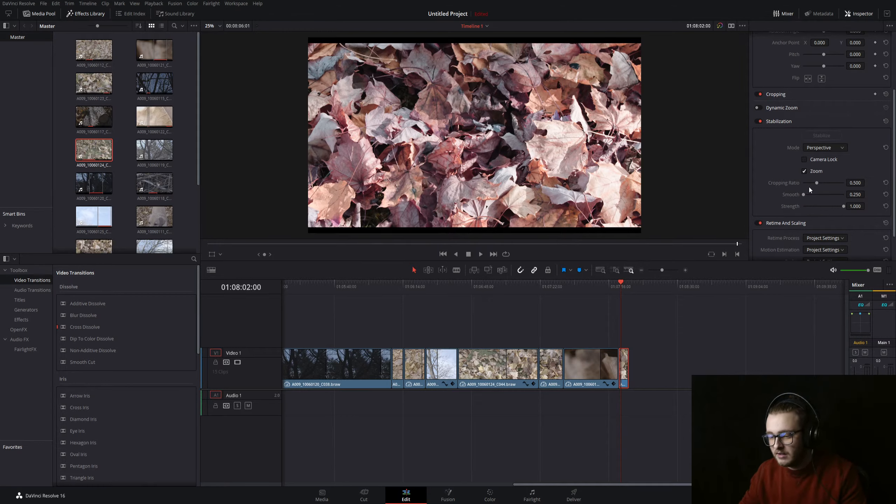
scroll(820, 213, down, 1)
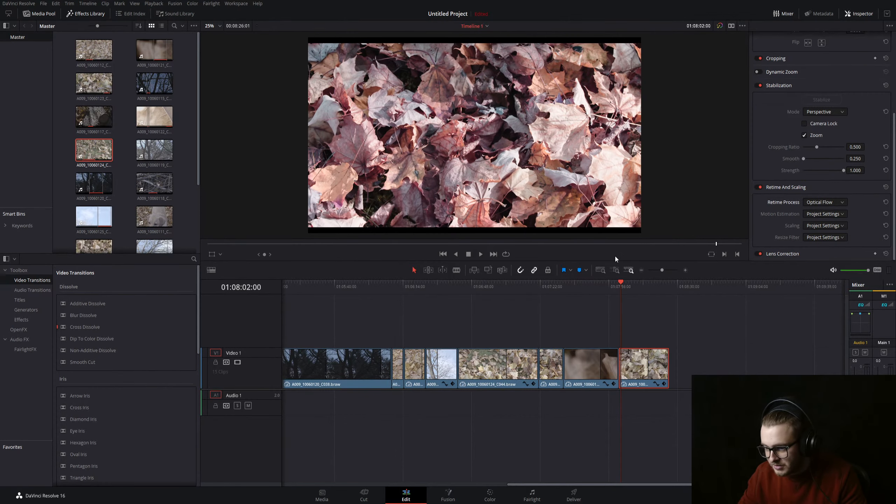
Play the slowed C043 clip to check its motion, and move the playhead back to 01:08:11:22
key(space)
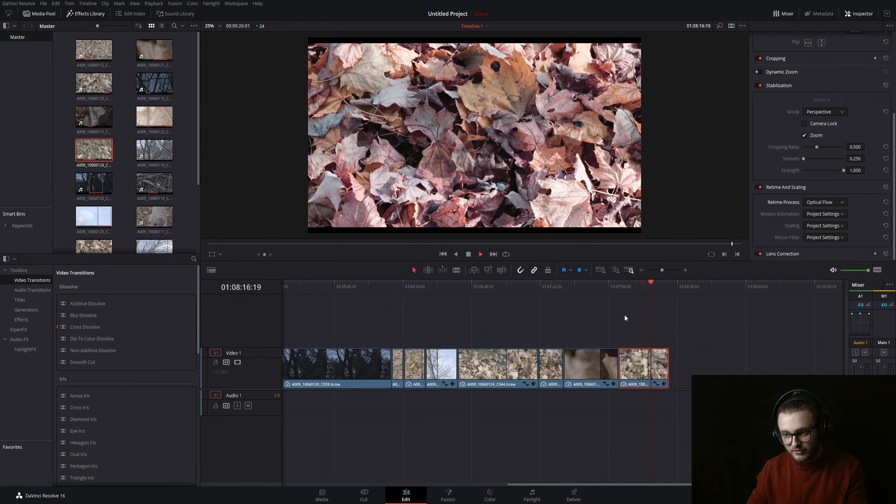
key(space)
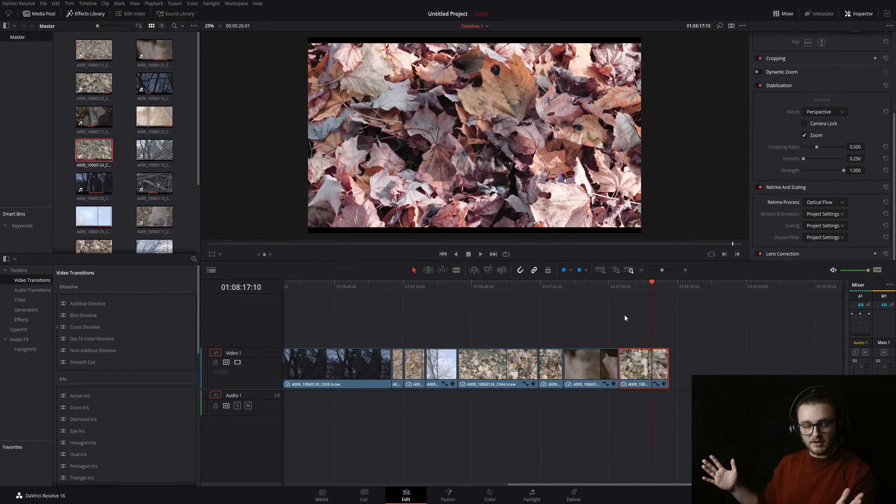
mouse_move(652, 288)
mouse_down()
mouse_move(631, 289)
mouse_move(641, 290)
mouse_up()
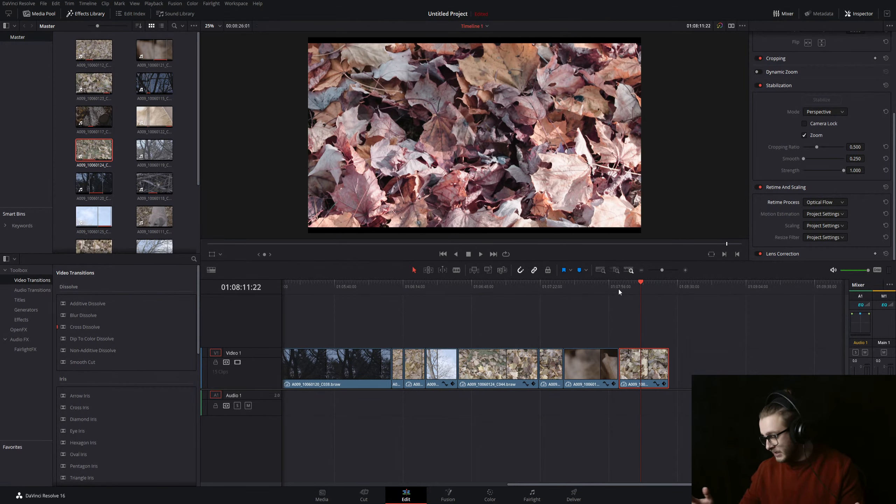